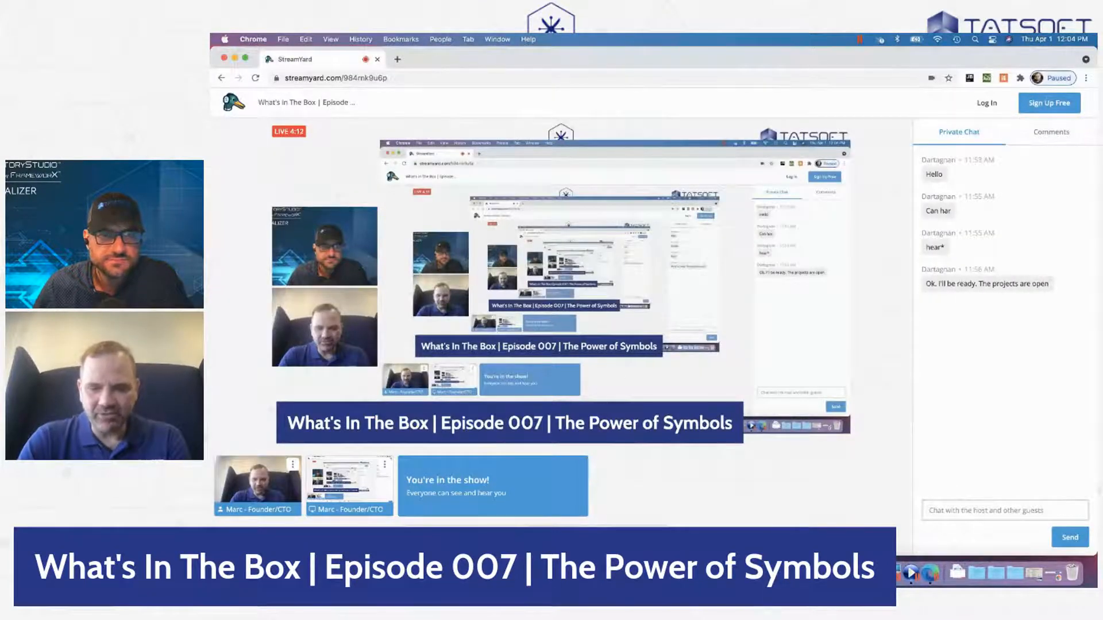
- Switch to the W10-VS virtual machine and bring the FeaturesHTML5 project window to the front
{"action": "left_click", "coordinate": [890, 572]}
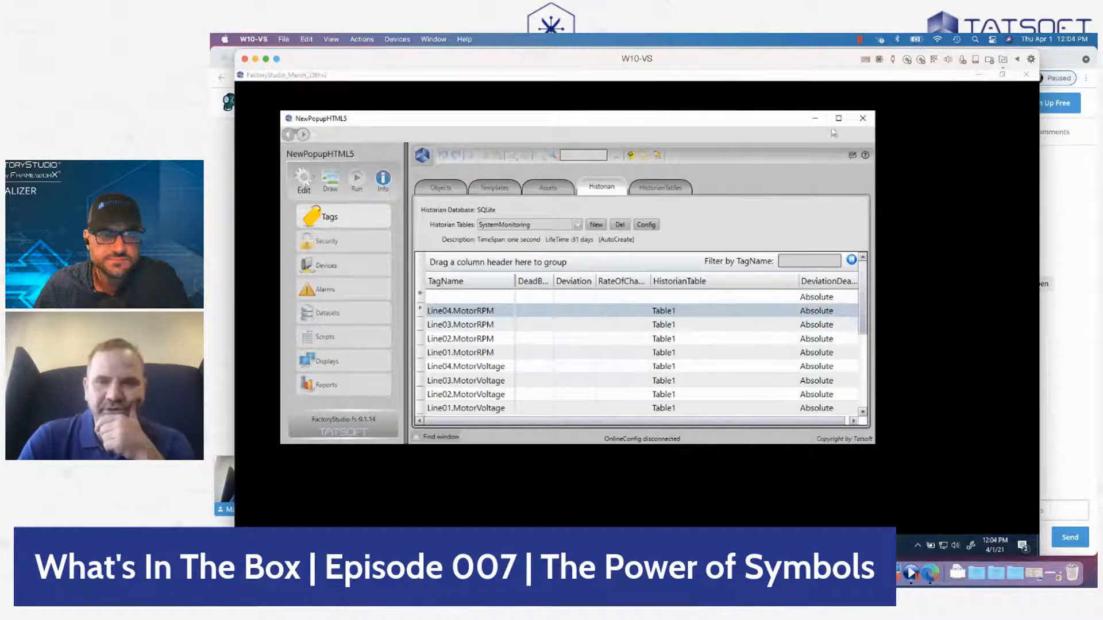
{"action": "left_click", "coordinate": [636, 543]}
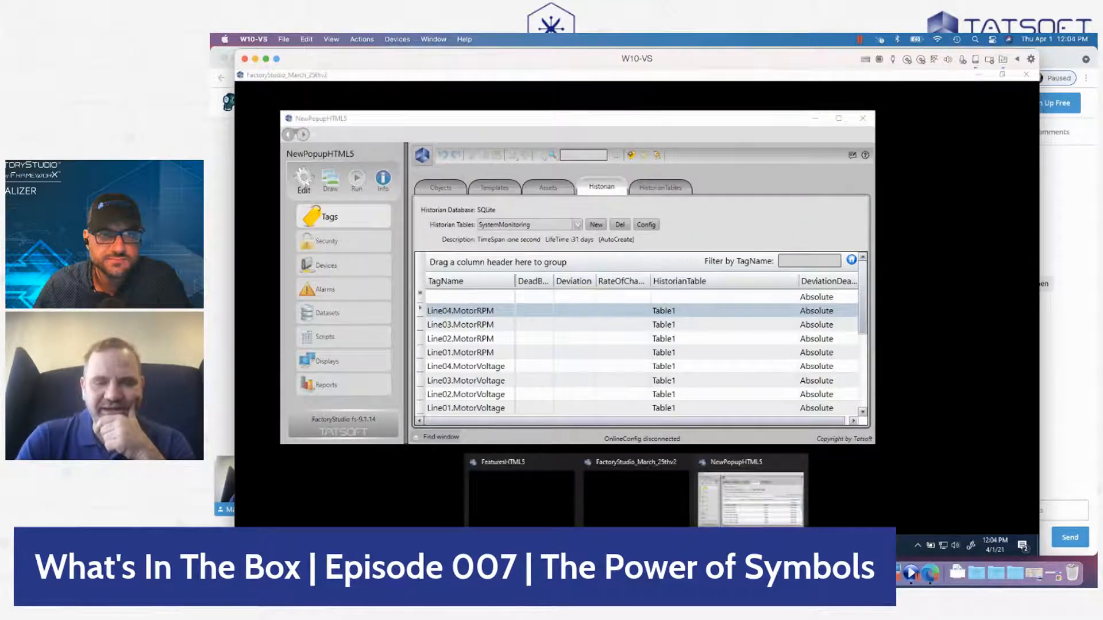
{"action": "mouse_move", "coordinate": [509, 488]}
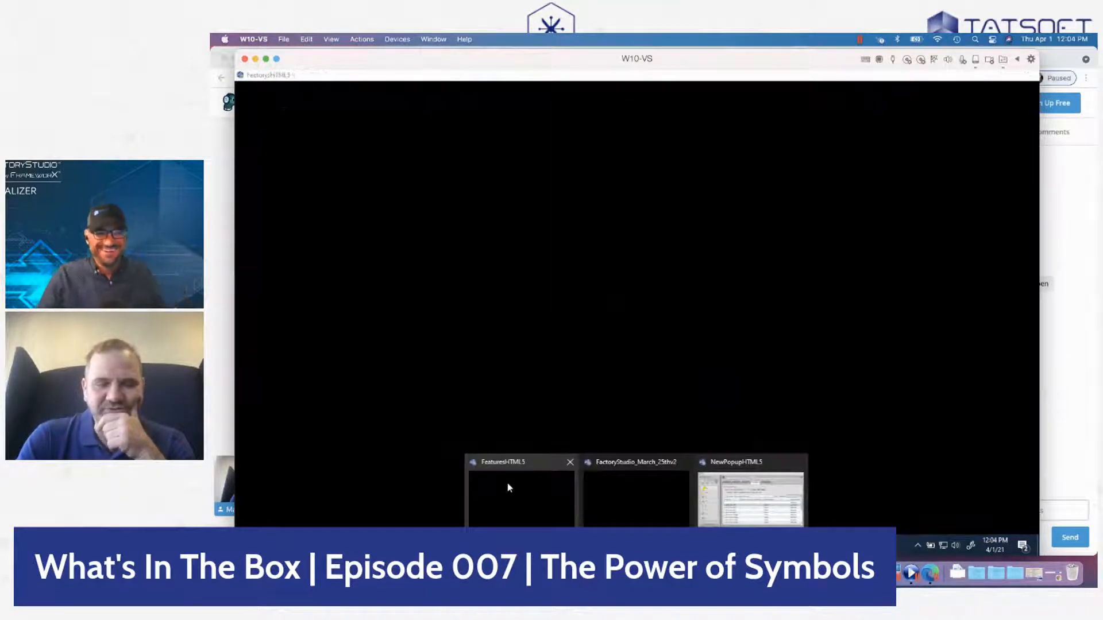
{"action": "left_click", "coordinate": [517, 487]}
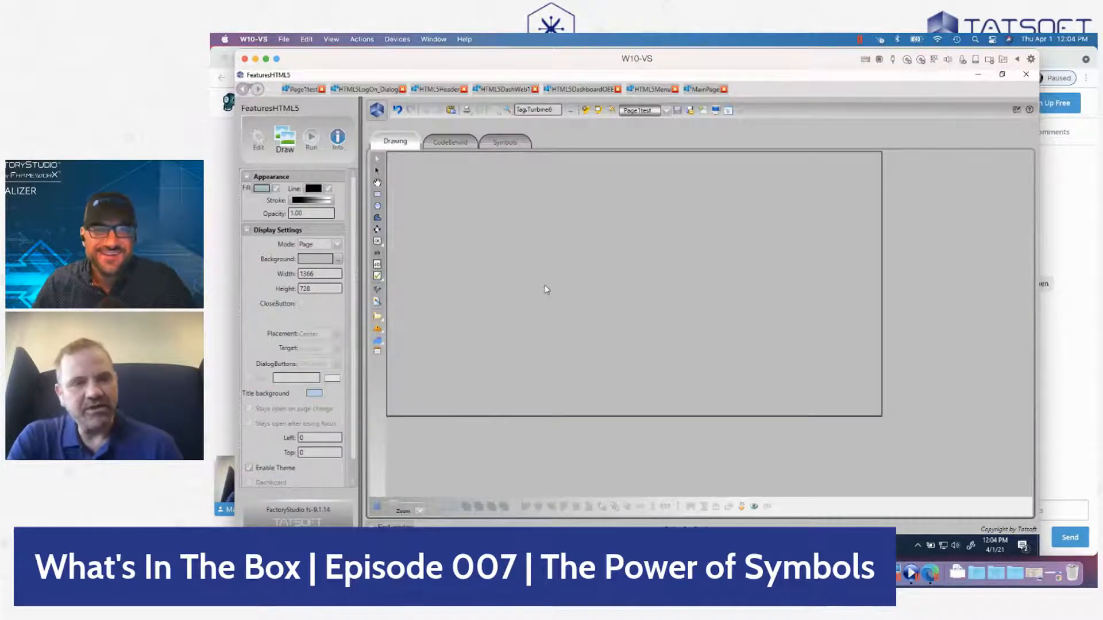
- Draw an ellipse about 203 wide and 188 high, and subtract a triangle from its right side to form an open mouth
{"action": "left_click", "coordinate": [377, 206]}
{"action": "left_click_drag", "start_coordinate": [426, 206], "coordinate": [500, 274]}
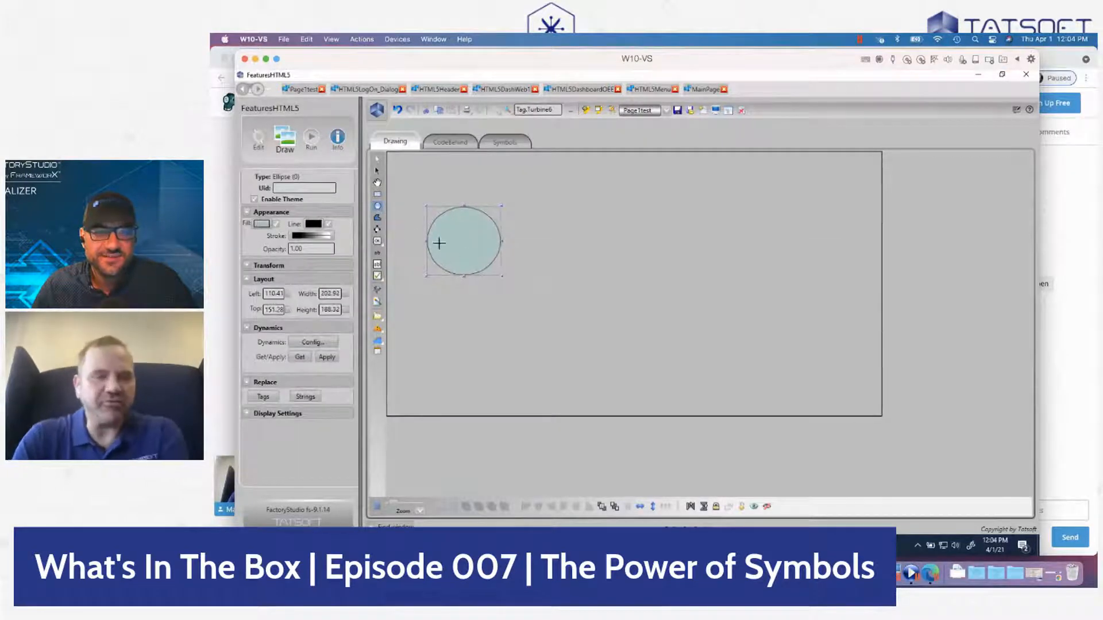
{"action": "left_click", "coordinate": [377, 217]}
{"action": "left_click", "coordinate": [454, 237]}
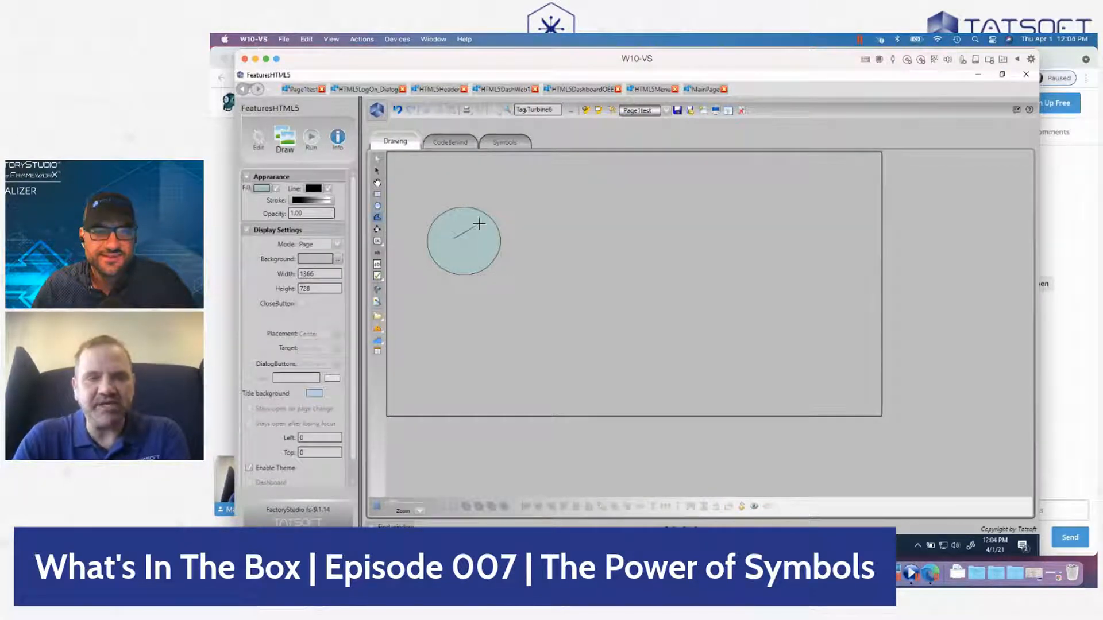
{"action": "left_click", "coordinate": [517, 200]}
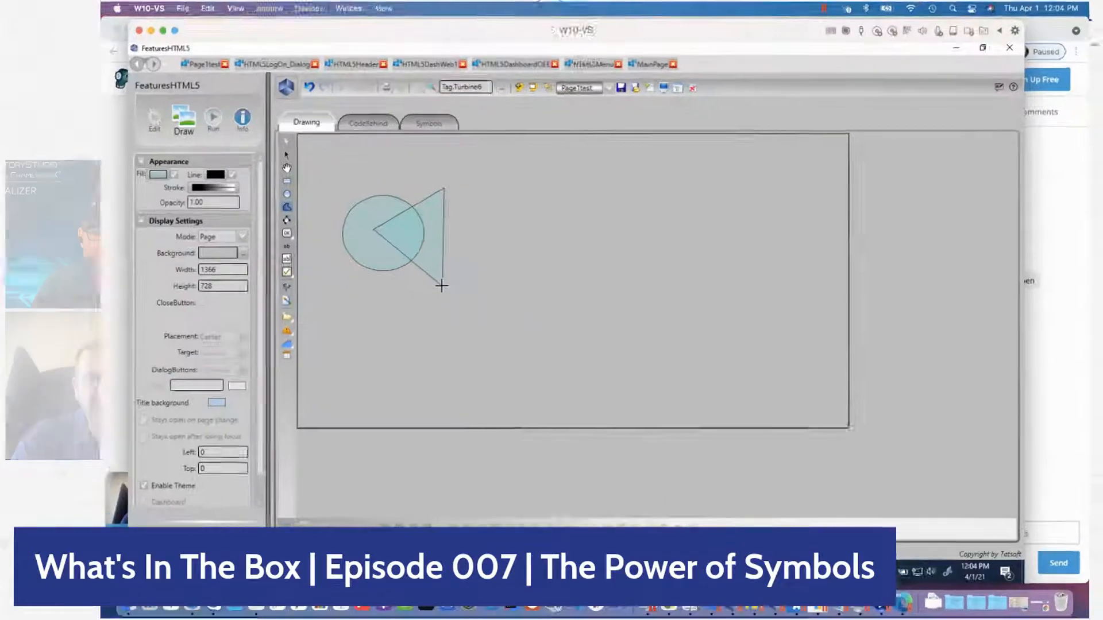
{"action": "double_click", "coordinate": [441, 285]}
{"action": "left_click_drag", "start_coordinate": [317, 171], "coordinate": [579, 353]}
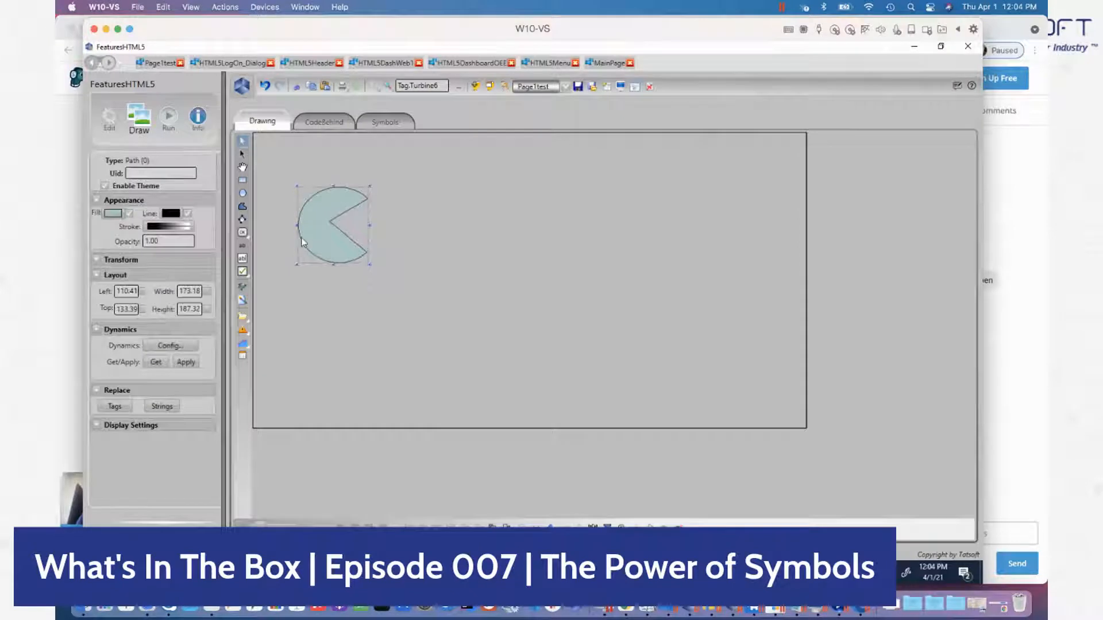
- Cut a small elliptical eye out of the shape above the mouth, and enlarge the shape to about 323 by 351
{"action": "left_click", "coordinate": [242, 193]}
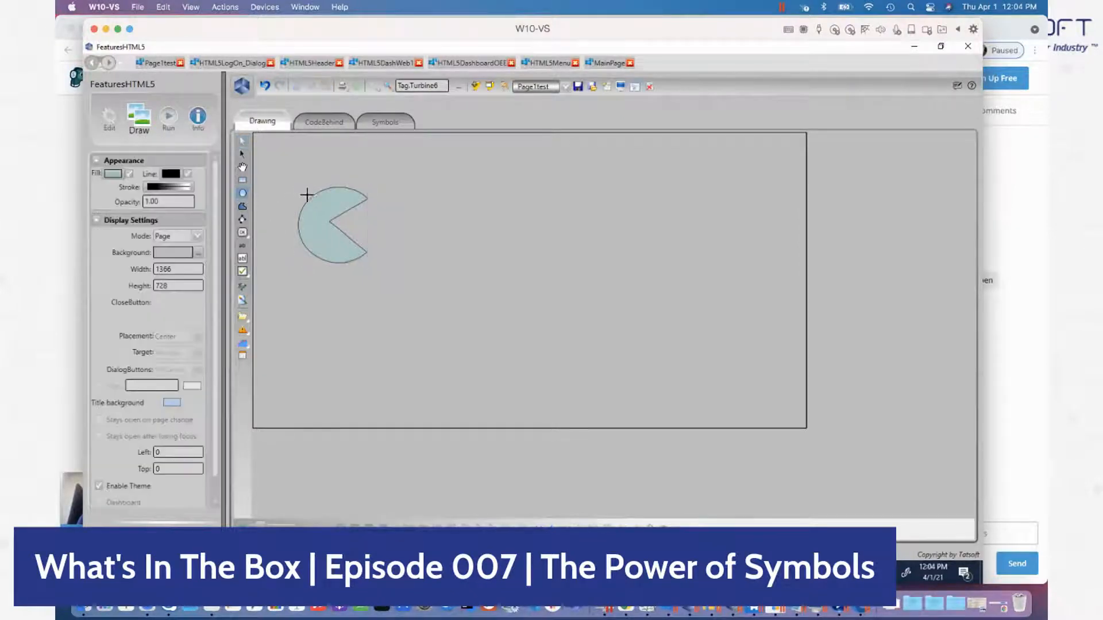
{"action": "left_click_drag", "start_coordinate": [323, 198], "coordinate": [339, 208]}
{"action": "left_click_drag", "start_coordinate": [274, 173], "coordinate": [535, 365]}
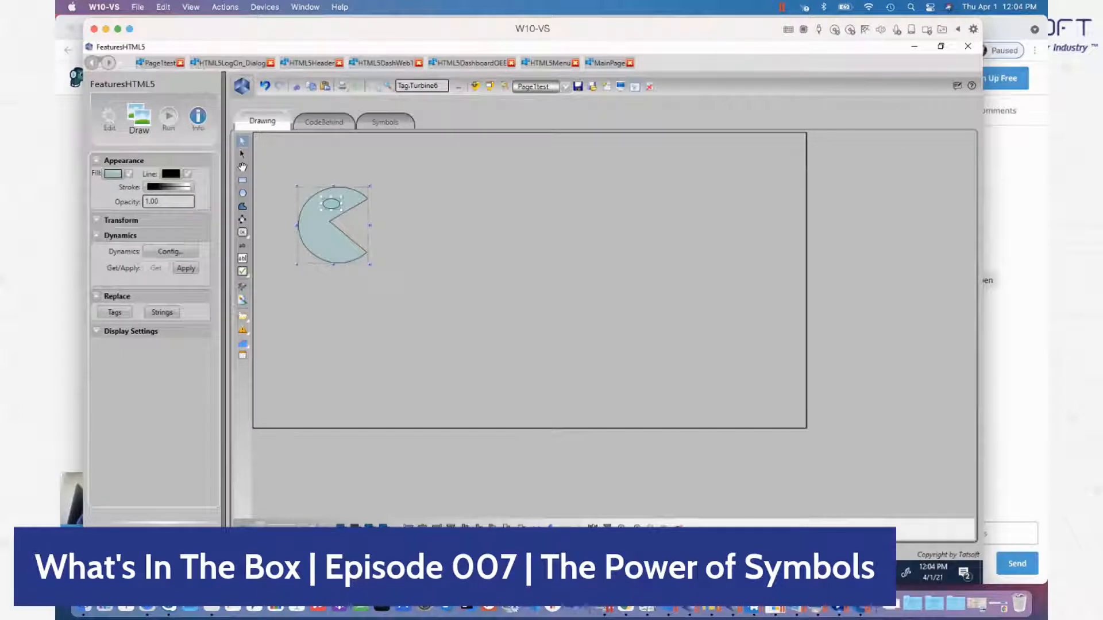
{"action": "left_click", "coordinate": [489, 86]}
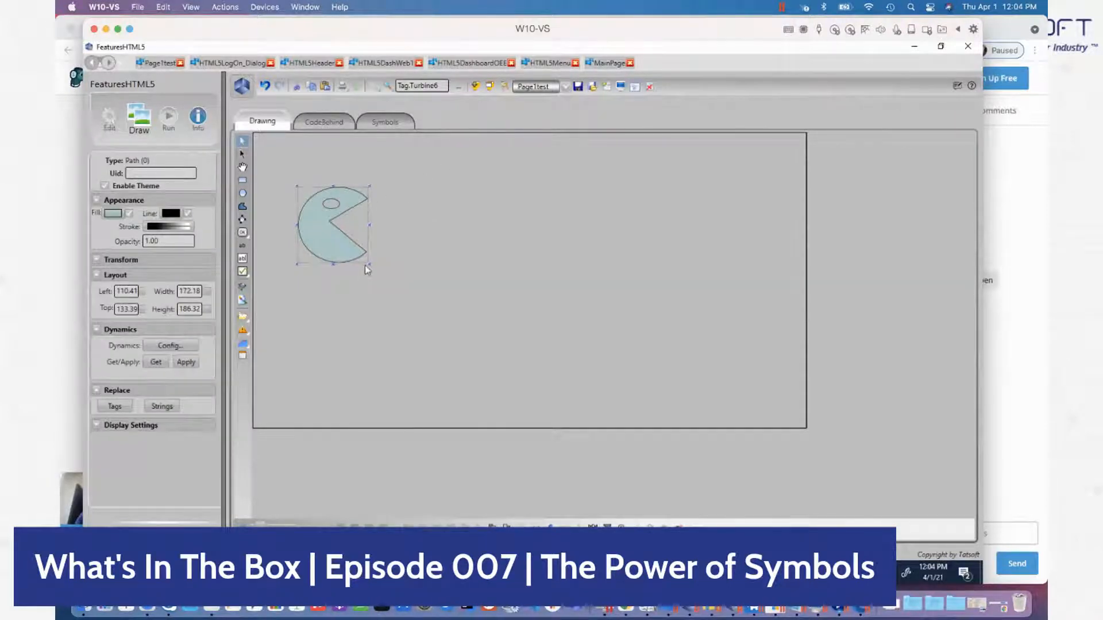
{"action": "left_click_drag", "start_coordinate": [373, 267], "coordinate": [460, 366]}
{"action": "left_click_drag", "start_coordinate": [351, 330], "coordinate": [382, 298]}
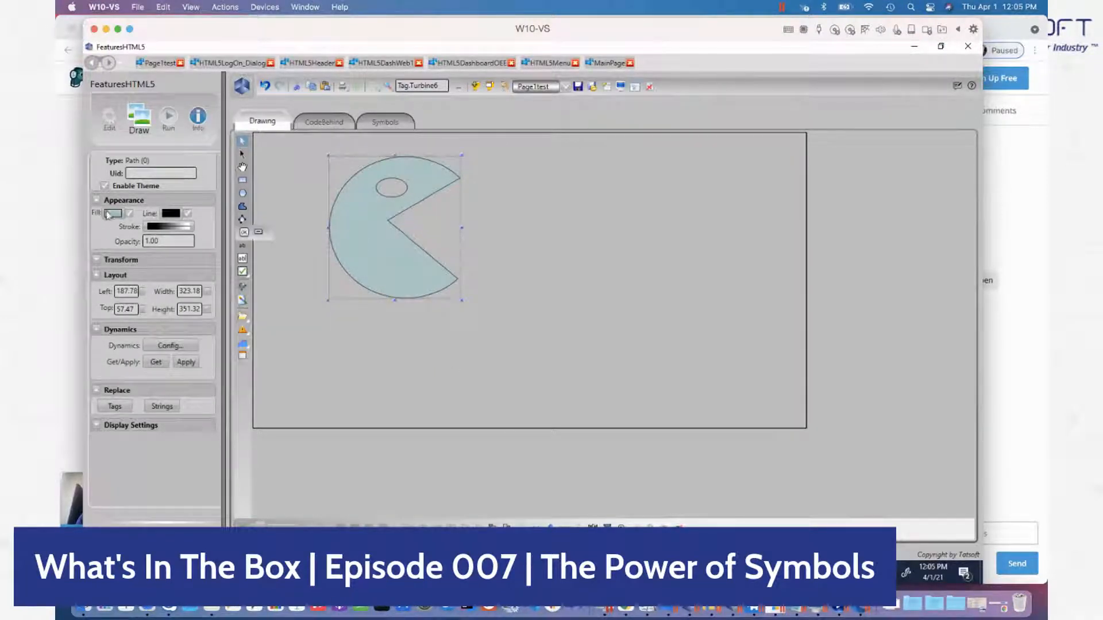
- Fill the shape with the Info image resource using Uniform stretch, and resize it to about 296 by 287
{"action": "left_click", "coordinate": [110, 213]}
{"action": "left_click", "coordinate": [453, 439]}
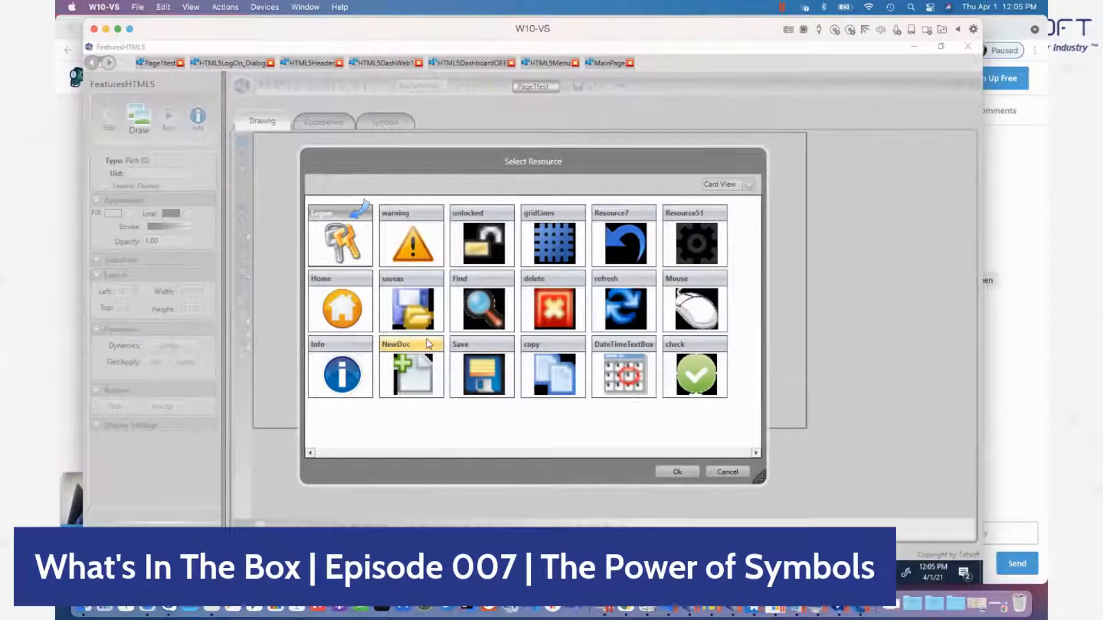
{"action": "left_click", "coordinate": [341, 374]}
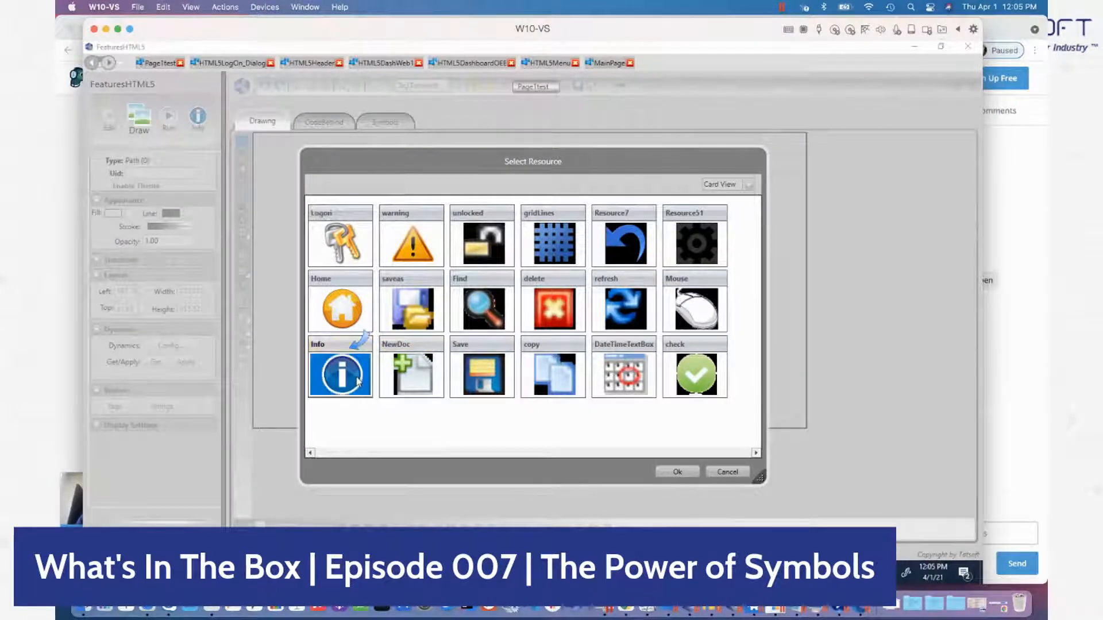
{"action": "left_click", "coordinate": [677, 473]}
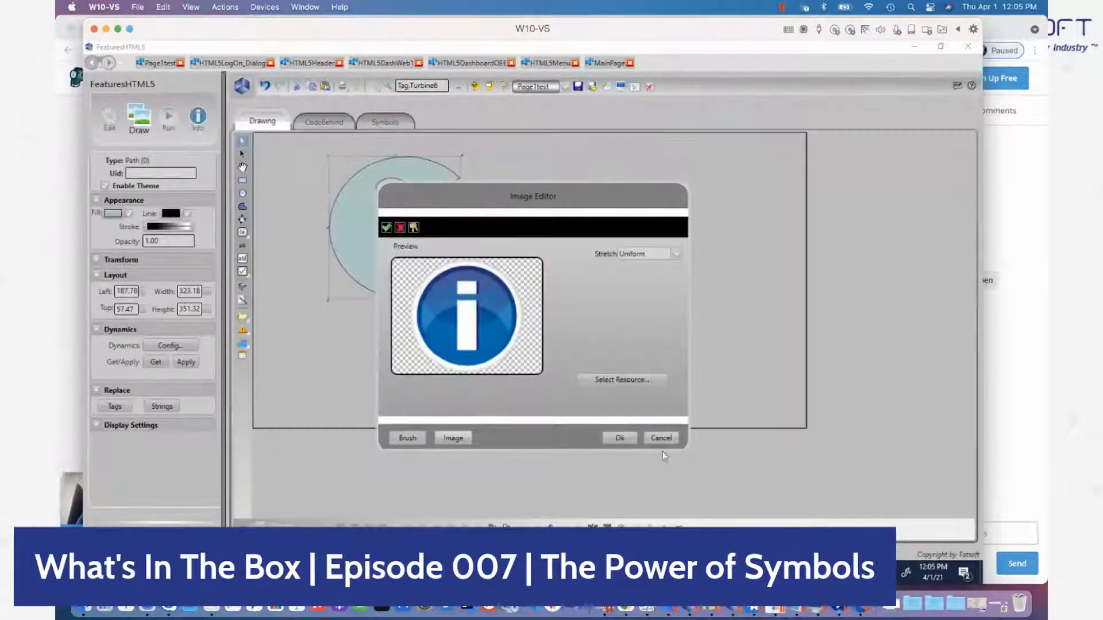
{"action": "left_click", "coordinate": [634, 439]}
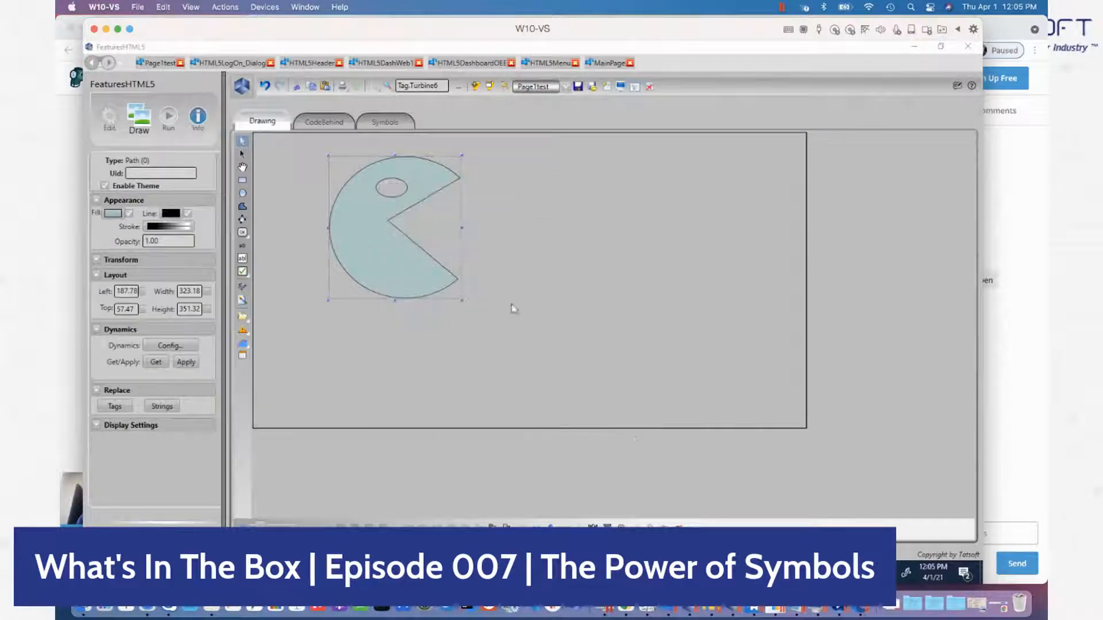
{"action": "left_click_drag", "start_coordinate": [462, 299], "coordinate": [448, 265]}
{"action": "left_click", "coordinate": [433, 372]}
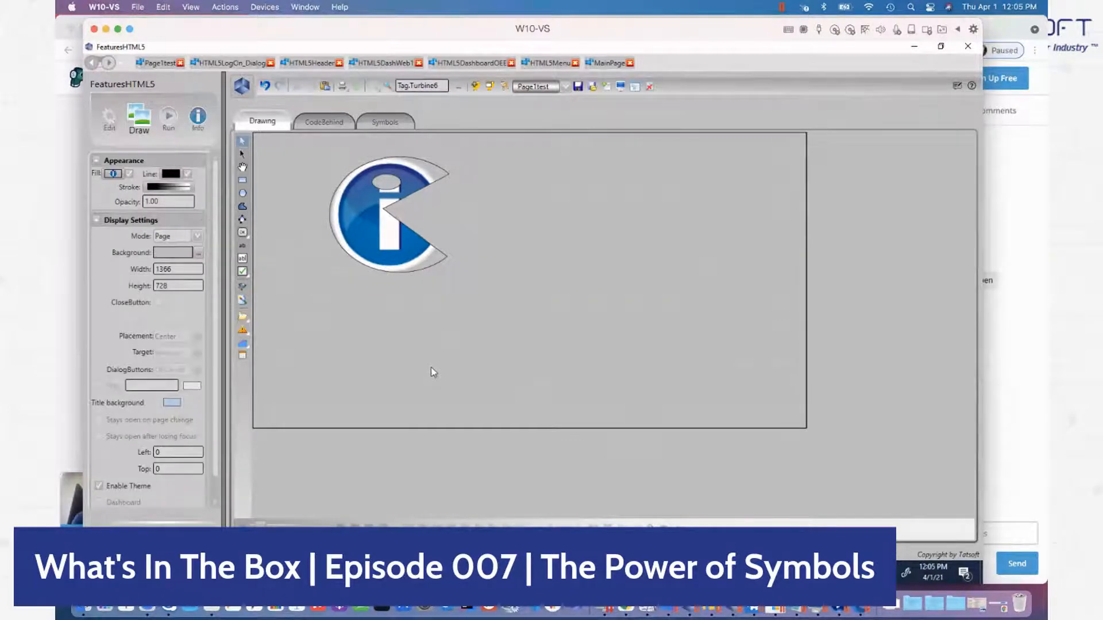
- Examine the project's display image resources and the file types offered for image import, without importing anything
{"action": "left_click", "coordinate": [110, 120]}
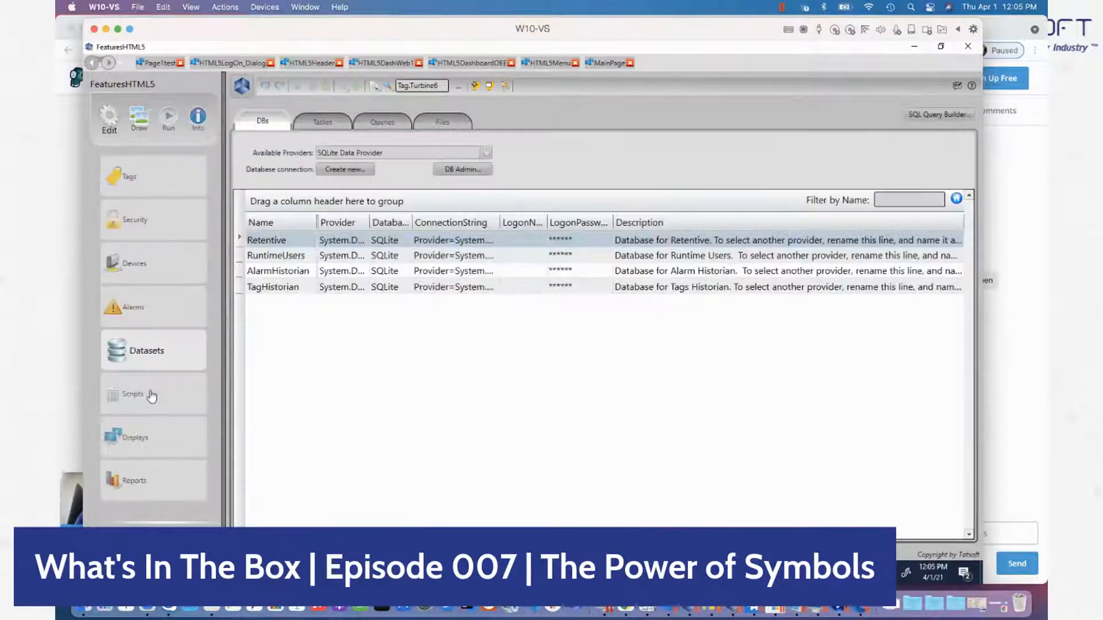
{"action": "left_click", "coordinate": [129, 437]}
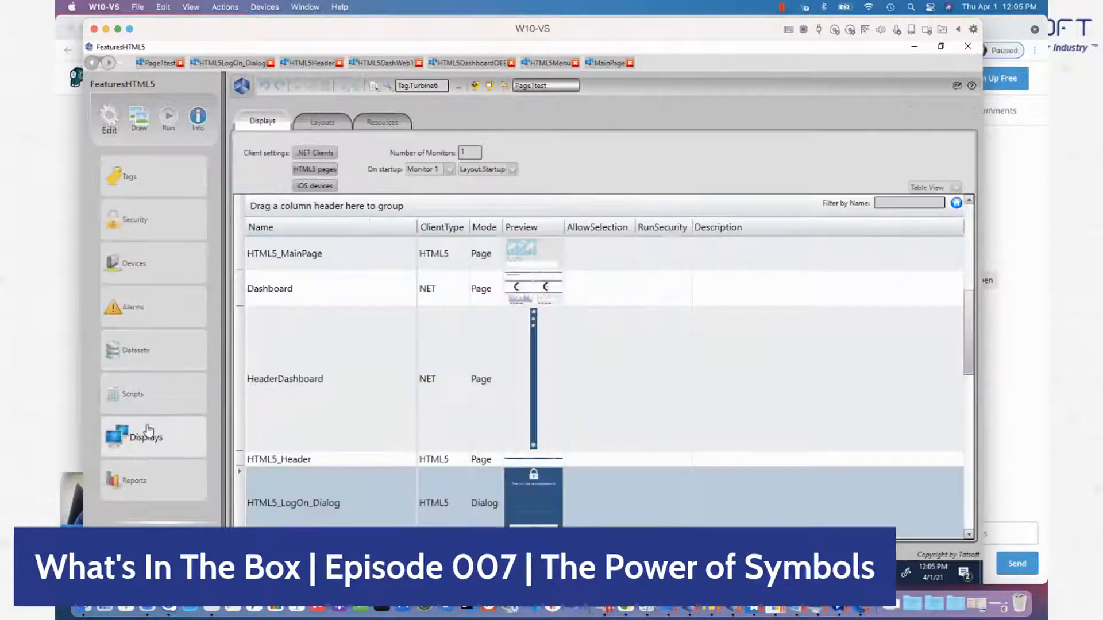
{"action": "left_click", "coordinate": [376, 123]}
{"action": "left_click", "coordinate": [300, 152]}
{"action": "left_click", "coordinate": [532, 300]}
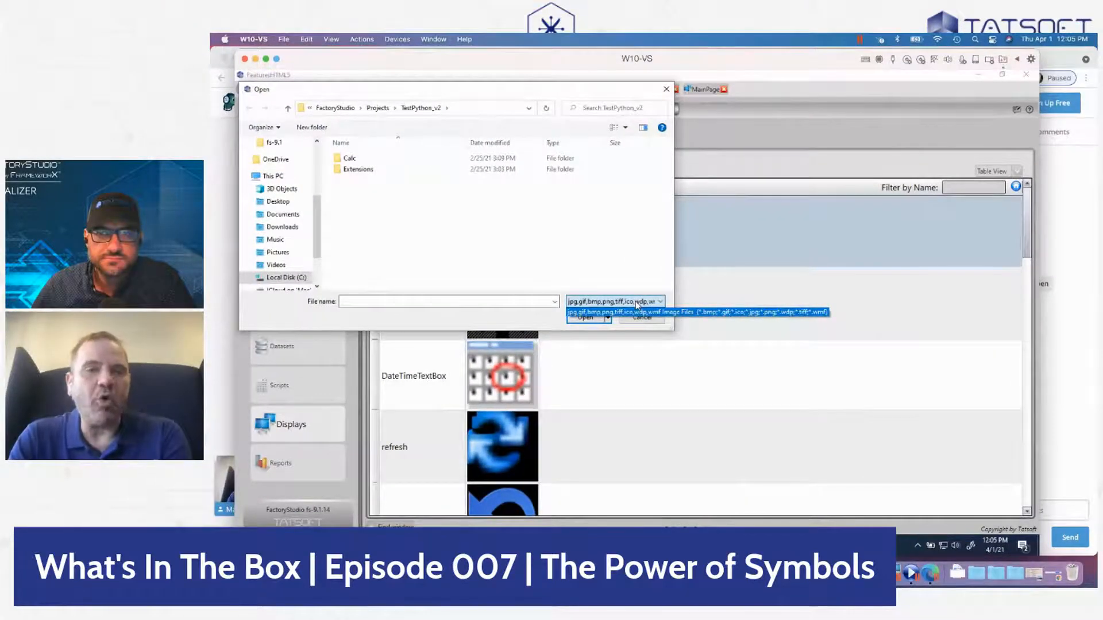
{"action": "left_click", "coordinate": [666, 89]}
{"action": "left_click", "coordinate": [666, 89]}
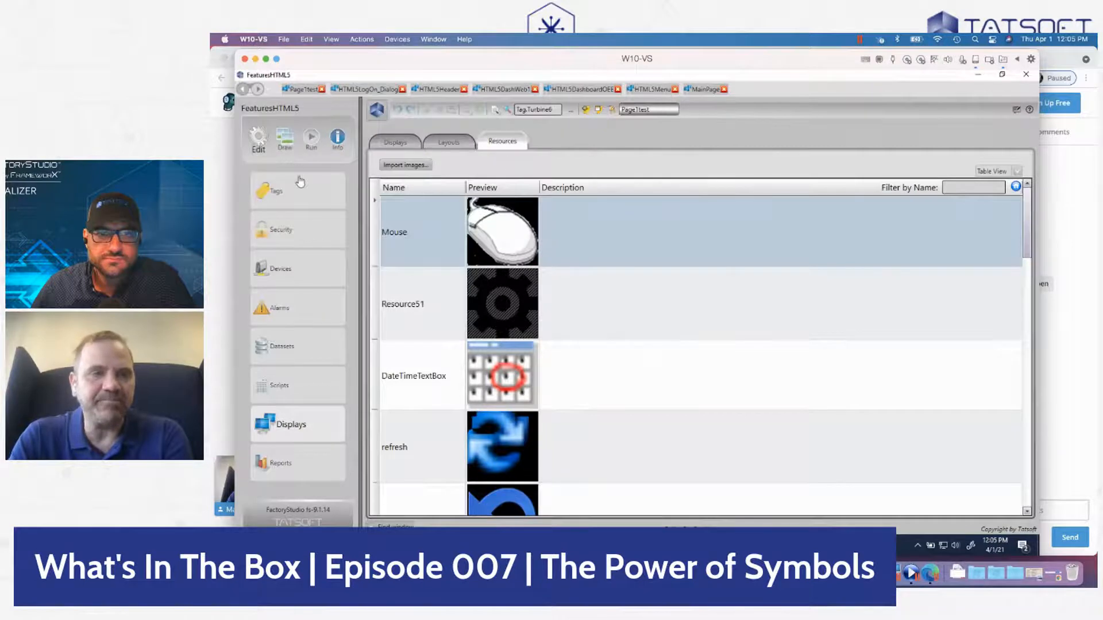
- Return to the Page1test drawing and move the info-filled shape to the page's upper-left area
{"action": "left_click", "coordinate": [284, 145]}
{"action": "mouse_move", "coordinate": [515, 266]}
{"action": "left_mouse_down"}
{"action": "mouse_move", "coordinate": [531, 283]}
{"action": "mouse_move", "coordinate": [521, 301]}
{"action": "mouse_move", "coordinate": [531, 296]}
{"action": "mouse_move", "coordinate": [508, 280]}
{"action": "left_mouse_up"}
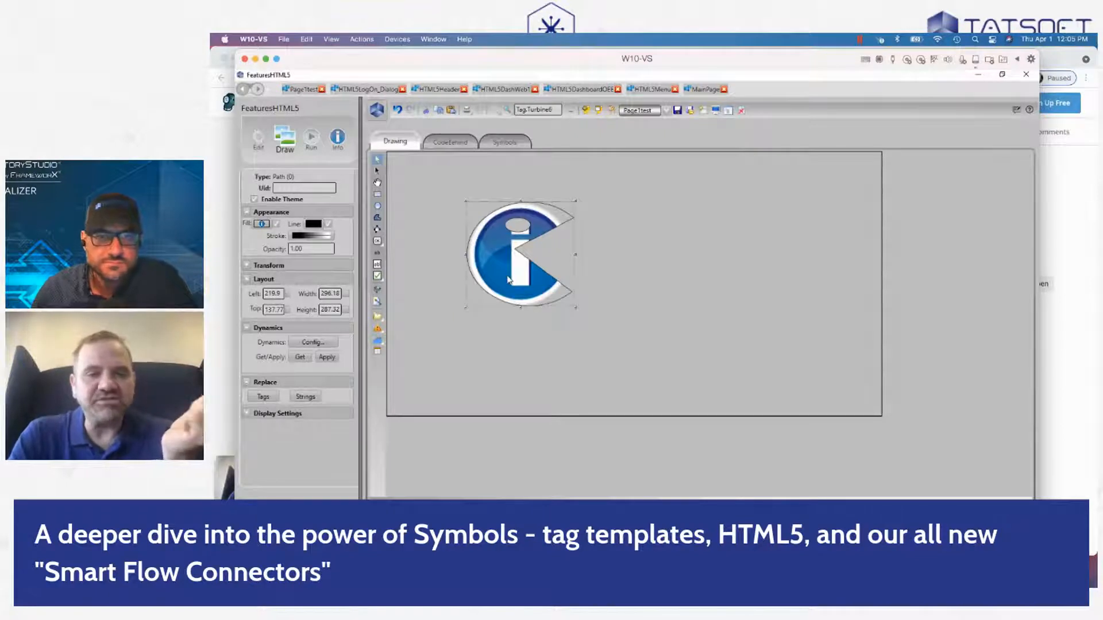
{"action": "left_click_drag", "start_coordinate": [505, 272], "coordinate": [457, 231]}
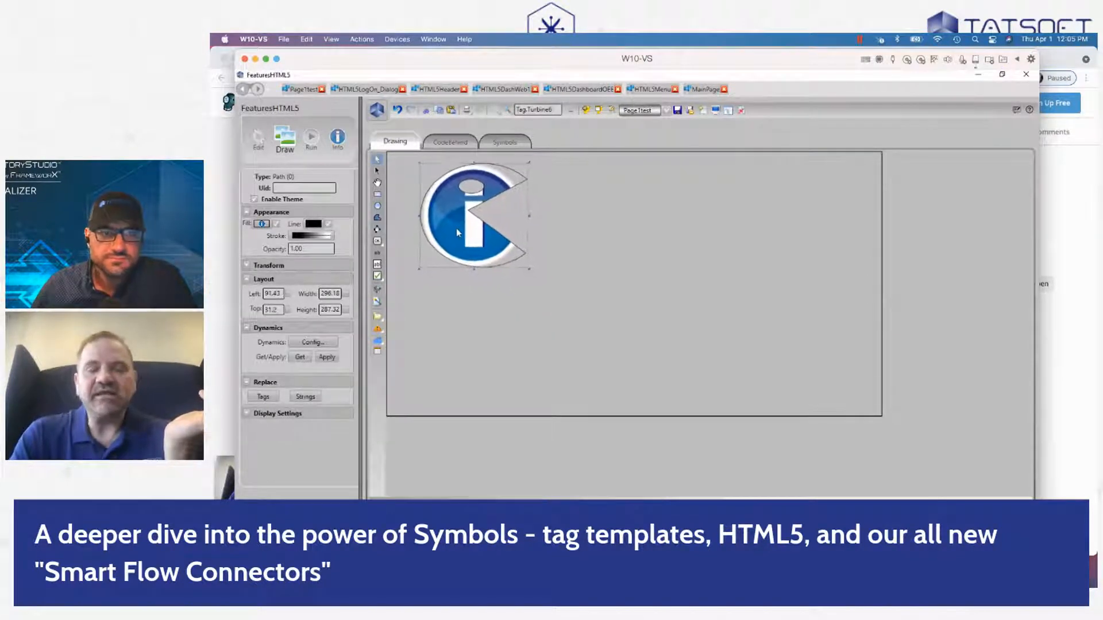
- Add a MoveDrag dynamic to the shape with the horizontal move expression #MOVE:client.SimulationAnalog
{"action": "double_click", "coordinate": [457, 229]}
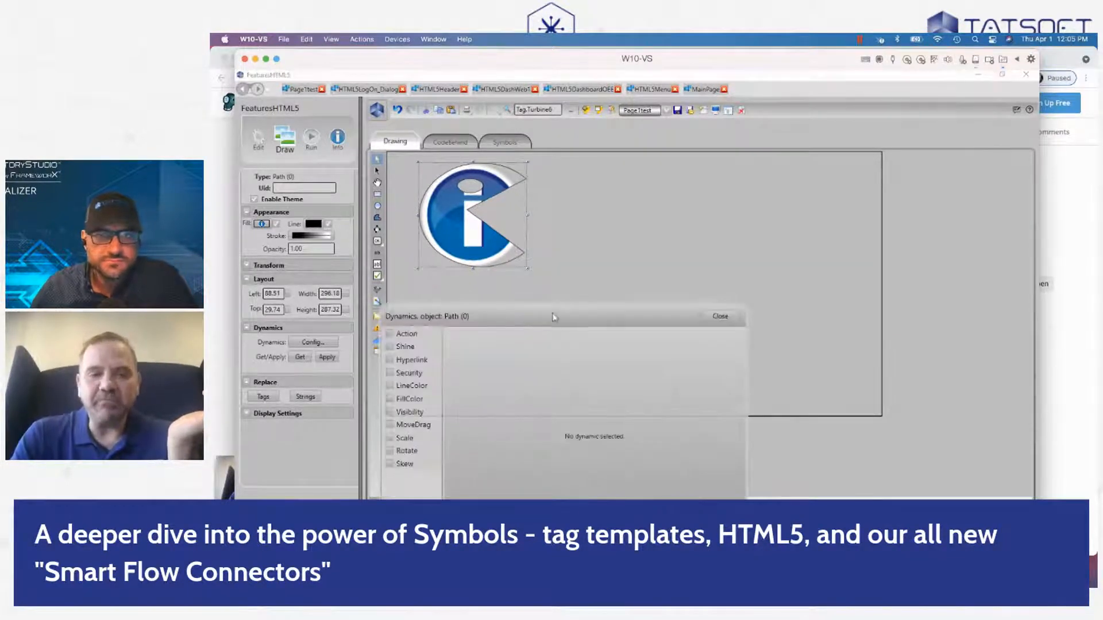
{"action": "left_click_drag", "start_coordinate": [543, 312], "coordinate": [701, 317]}
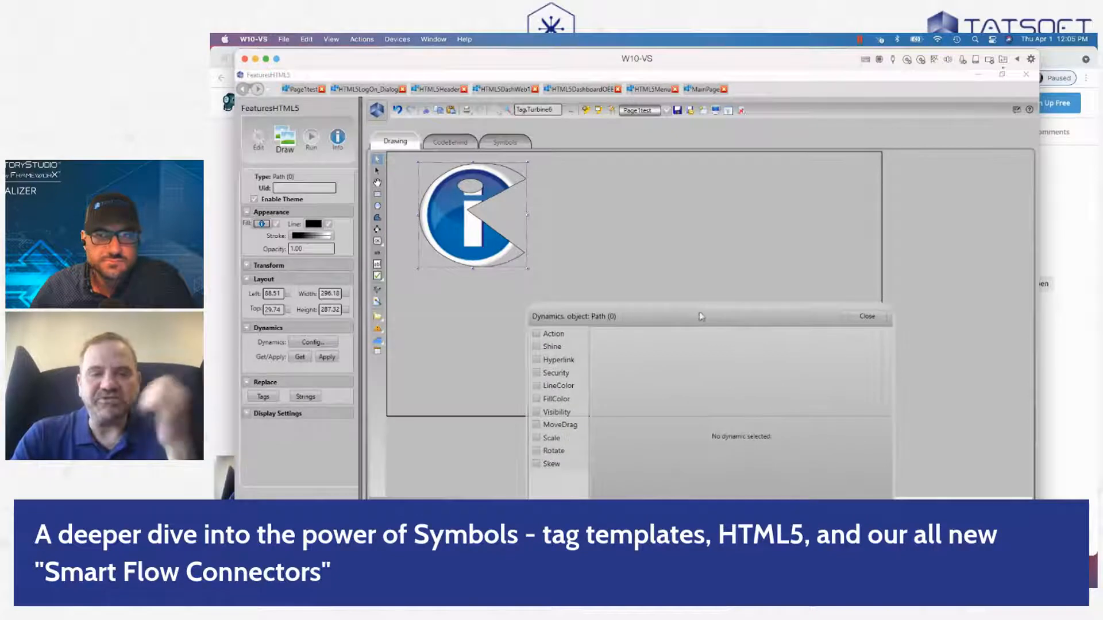
{"action": "left_click", "coordinate": [539, 425]}
{"action": "left_click", "coordinate": [670, 372]}
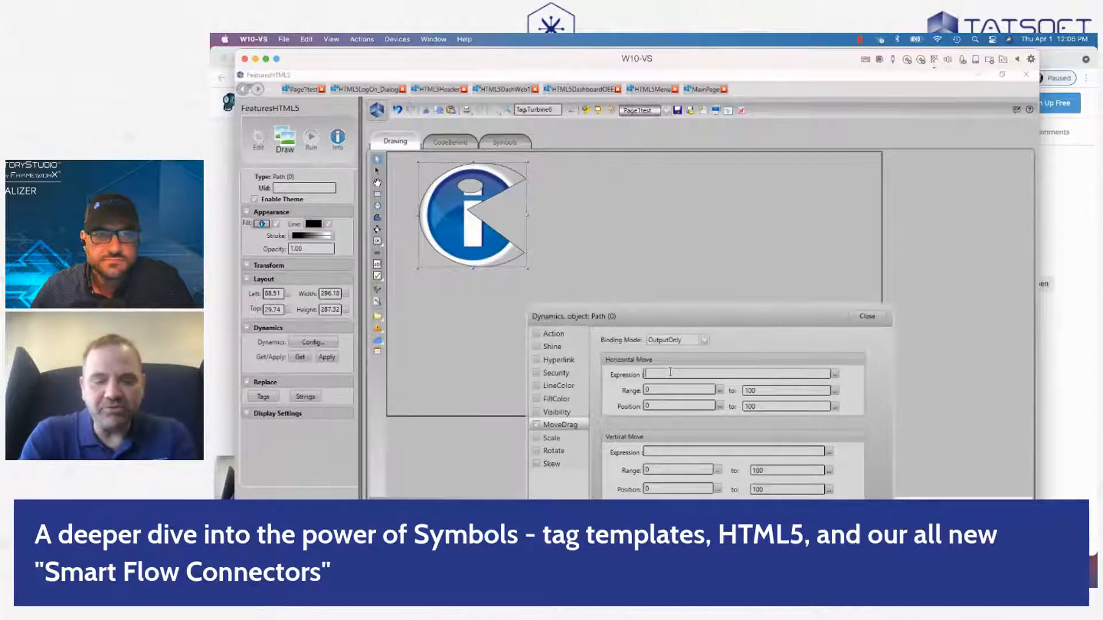
{"action": "type", "text": "T"}
{"action": "type", "text": "MOVE"}
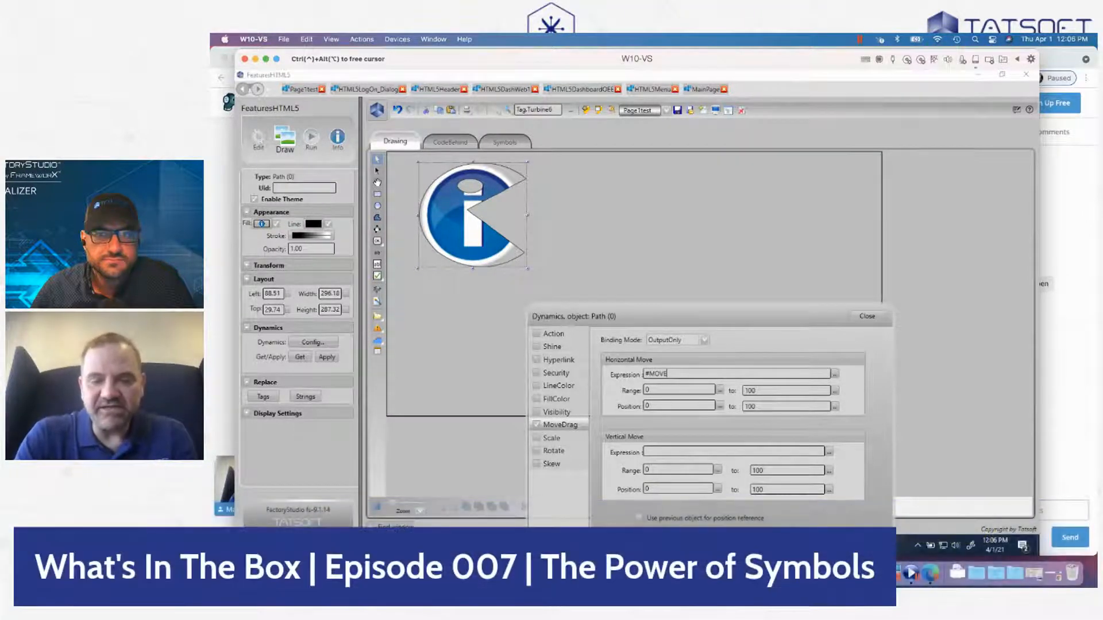
{"action": "type", "text": ":clie"}
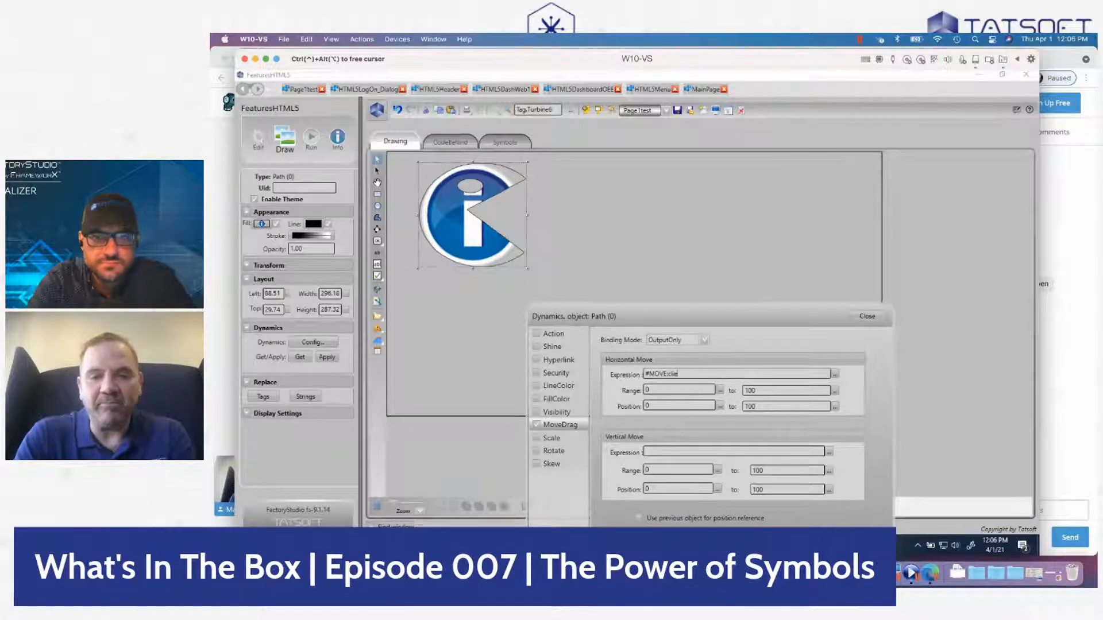
{"action": "type", "text": "nt.s"}
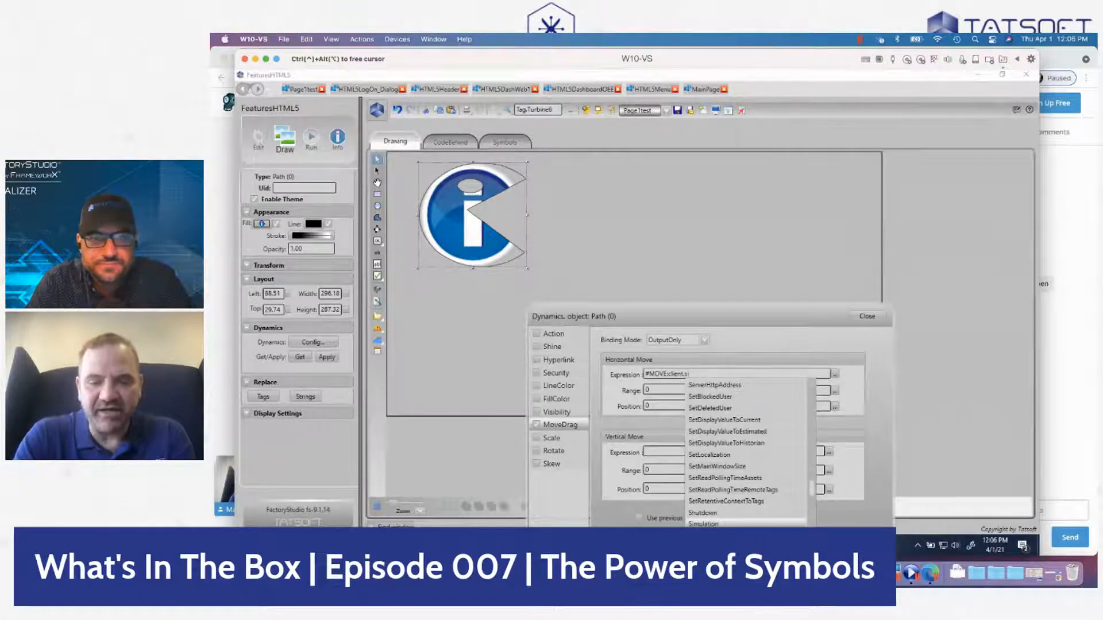
{"action": "scroll", "coordinate": [746, 454], "scroll_direction": "down", "scroll_amount": 1}
{"action": "key", "text": "Return"}
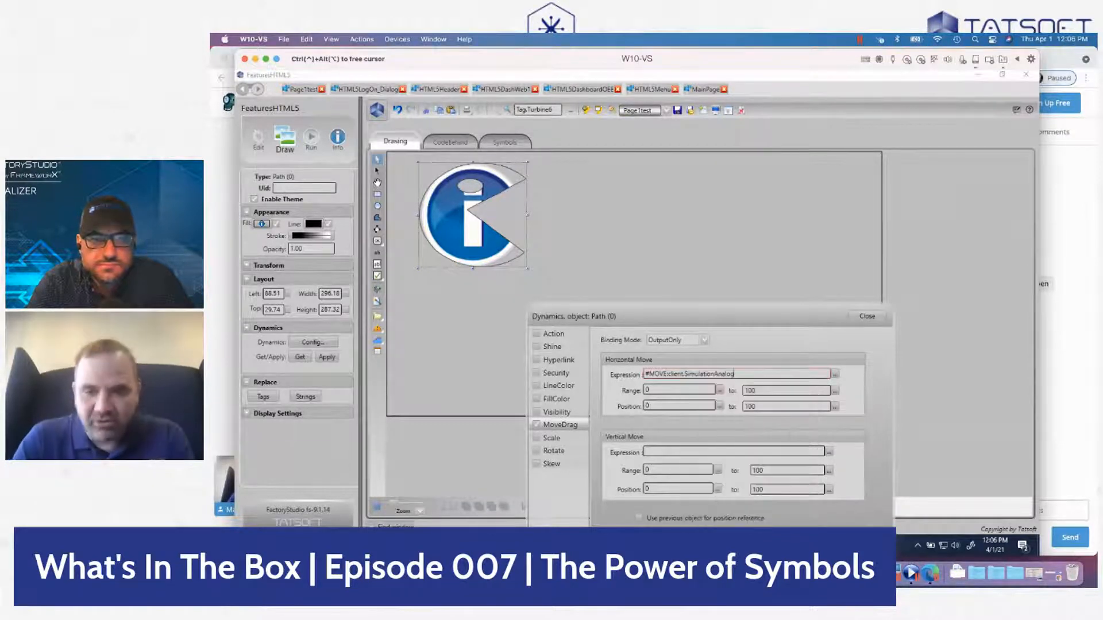
- Set the horizontal move's end position to 599 and preview the display
{"action": "double_click", "coordinate": [758, 406]}
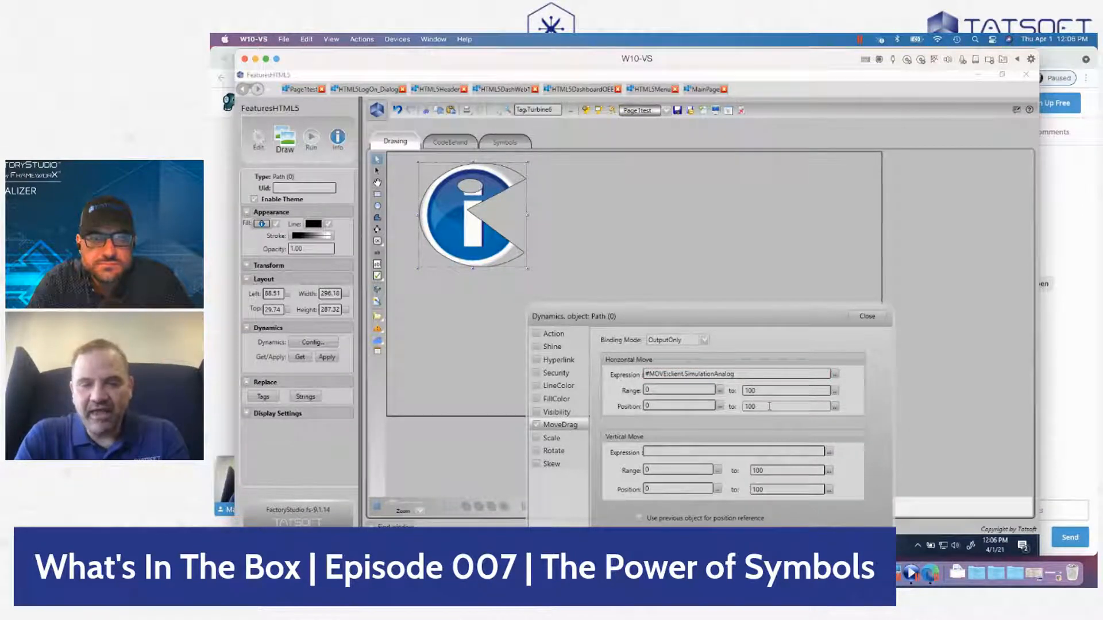
{"action": "type", "text": "599"}
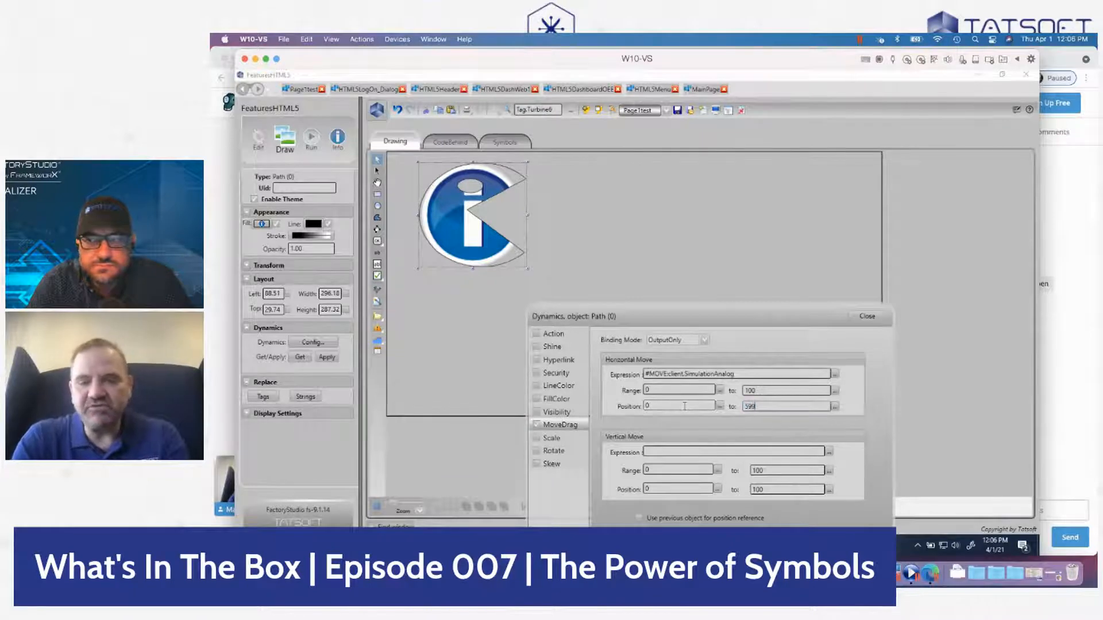
{"action": "left_click", "coordinate": [874, 317]}
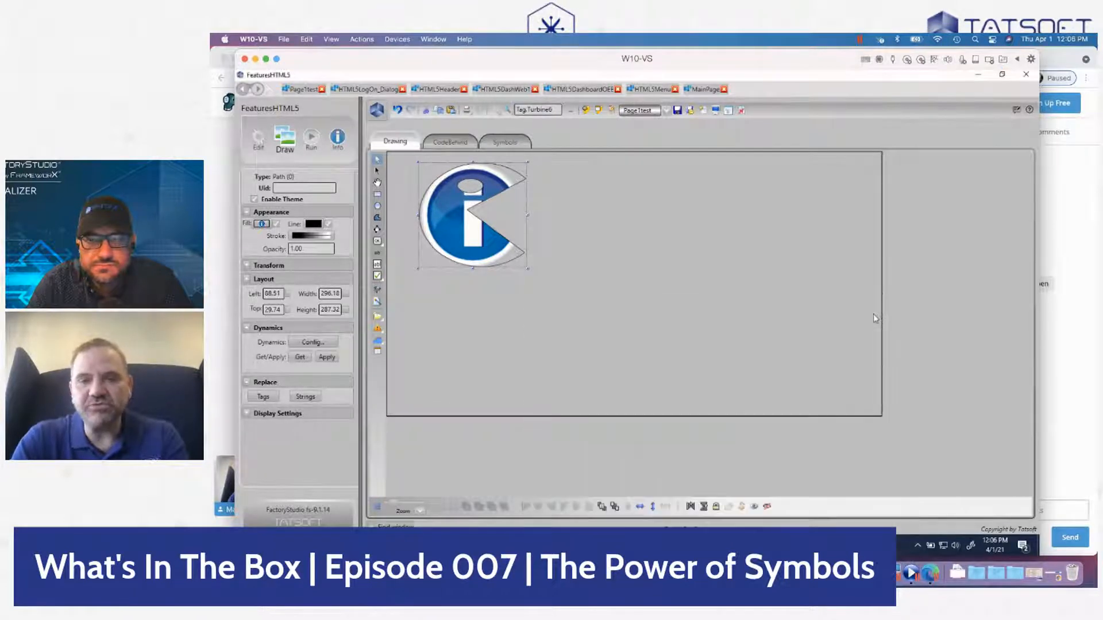
{"action": "left_click", "coordinate": [715, 111]}
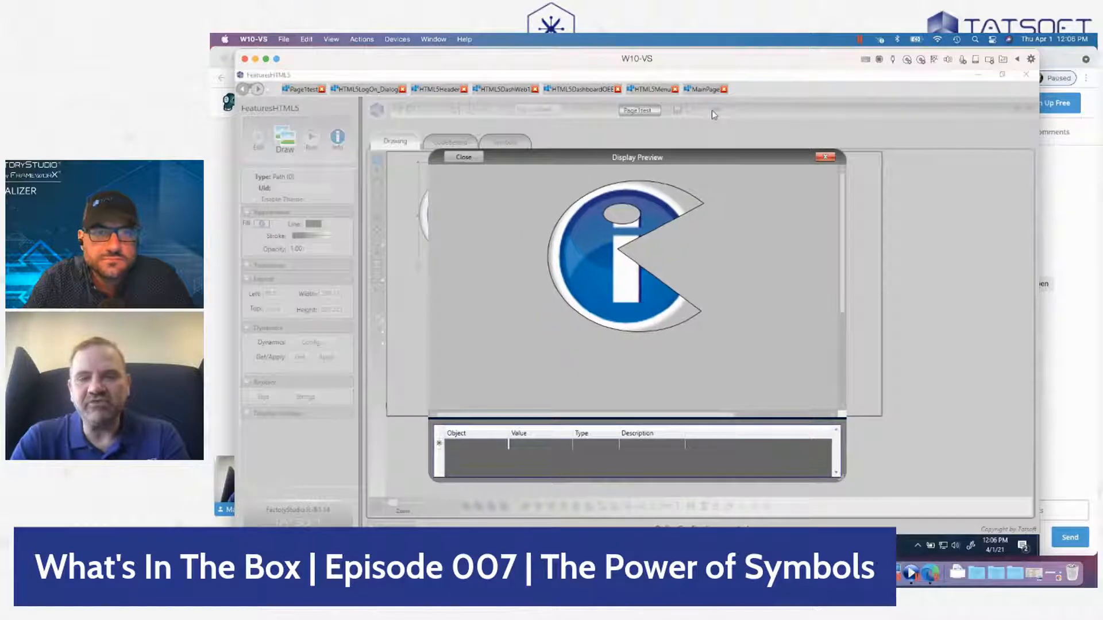
{"action": "left_click", "coordinate": [449, 159]}
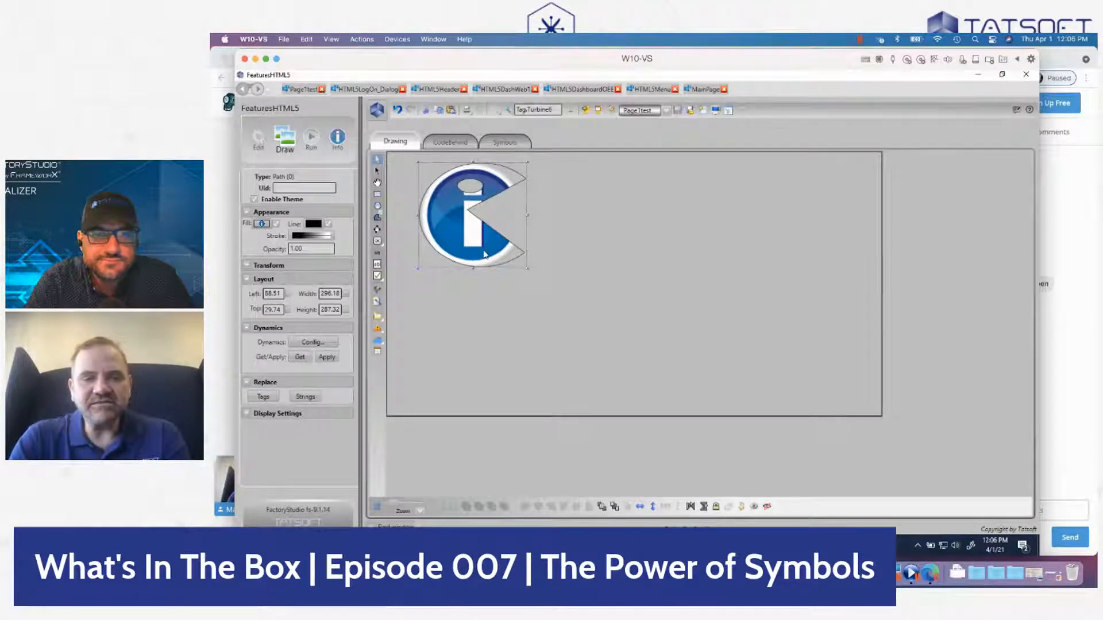
- Make the info-filled shape into a new symbol named PacMain1 and move it to the page's lower-left area
{"action": "left_click_drag", "start_coordinate": [501, 237], "coordinate": [528, 267]}
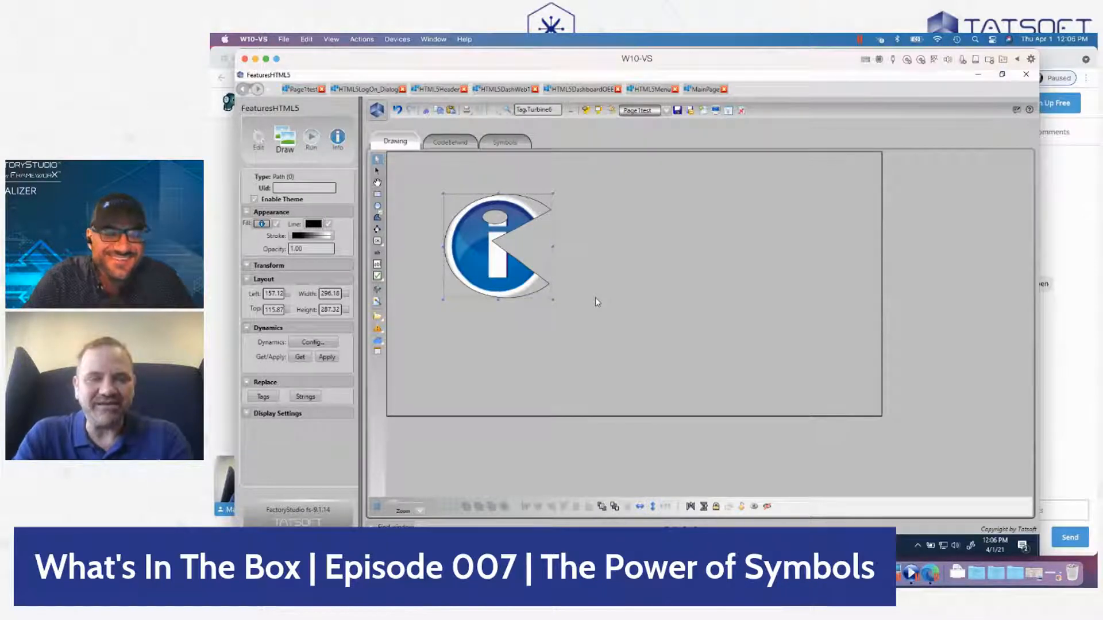
{"action": "right_click", "coordinate": [464, 249]}
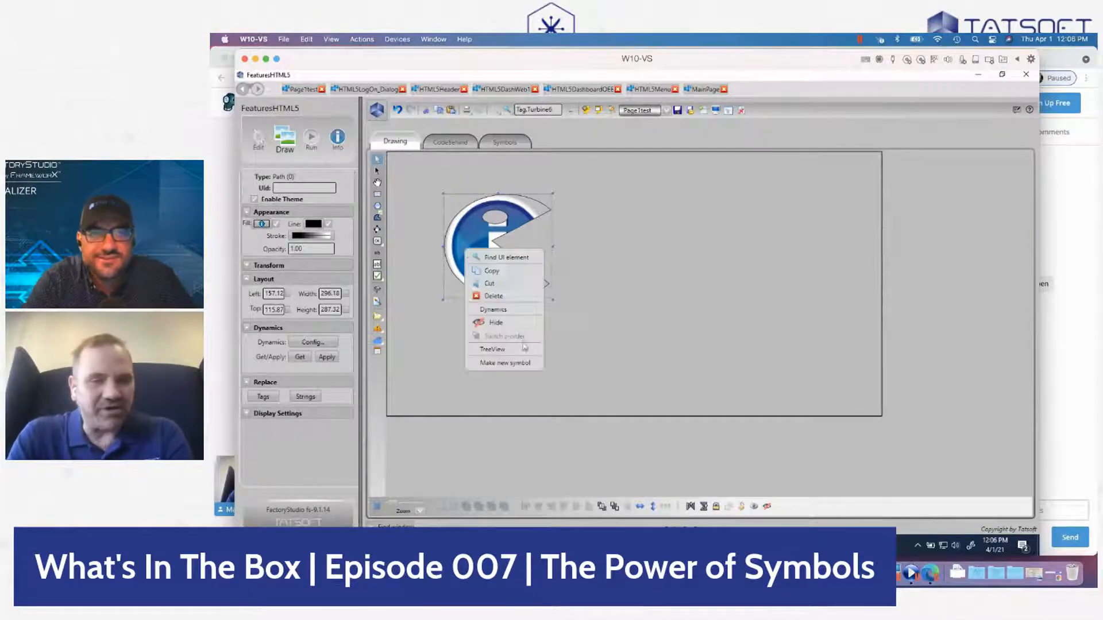
{"action": "left_click", "coordinate": [524, 365]}
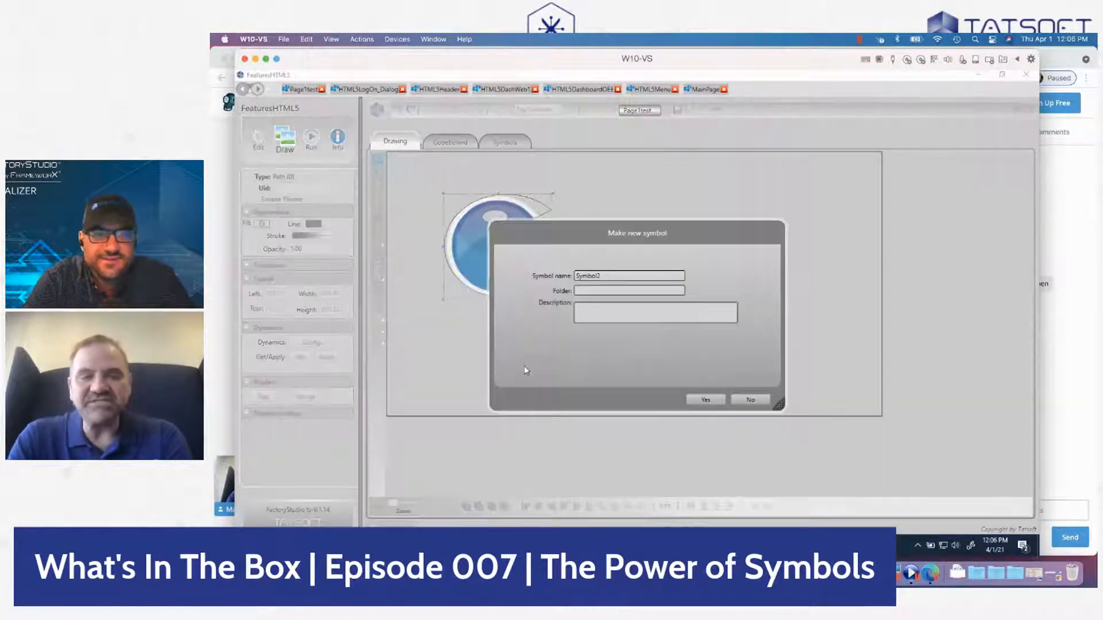
{"action": "double_click", "coordinate": [632, 275]}
{"action": "type", "text": "Pad"}
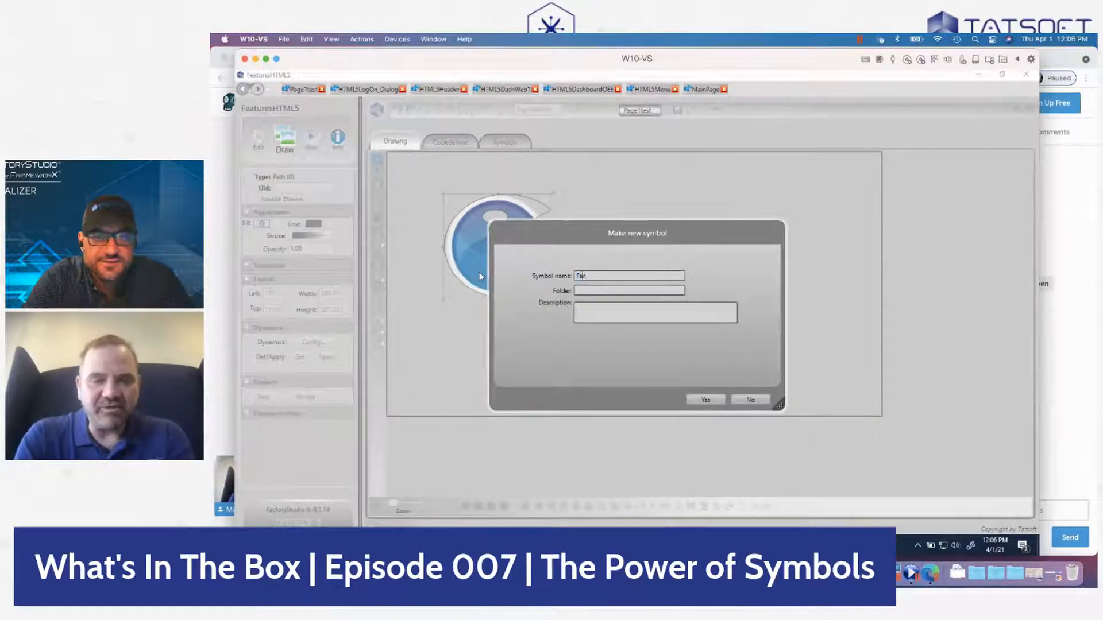
{"action": "type", "text": "Main1"}
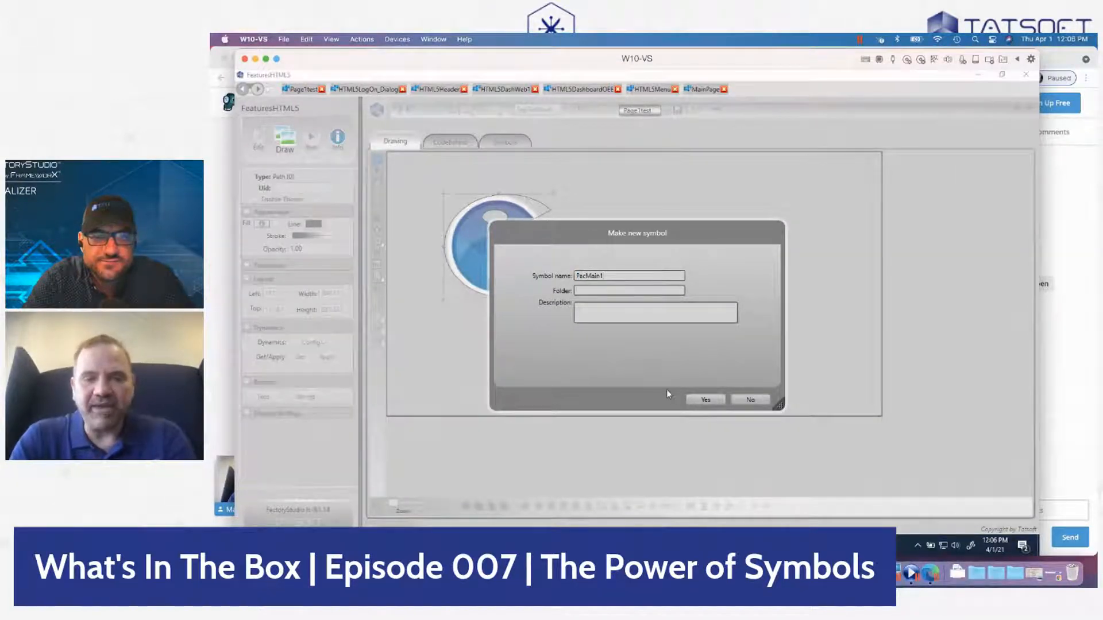
{"action": "left_click", "coordinate": [714, 401]}
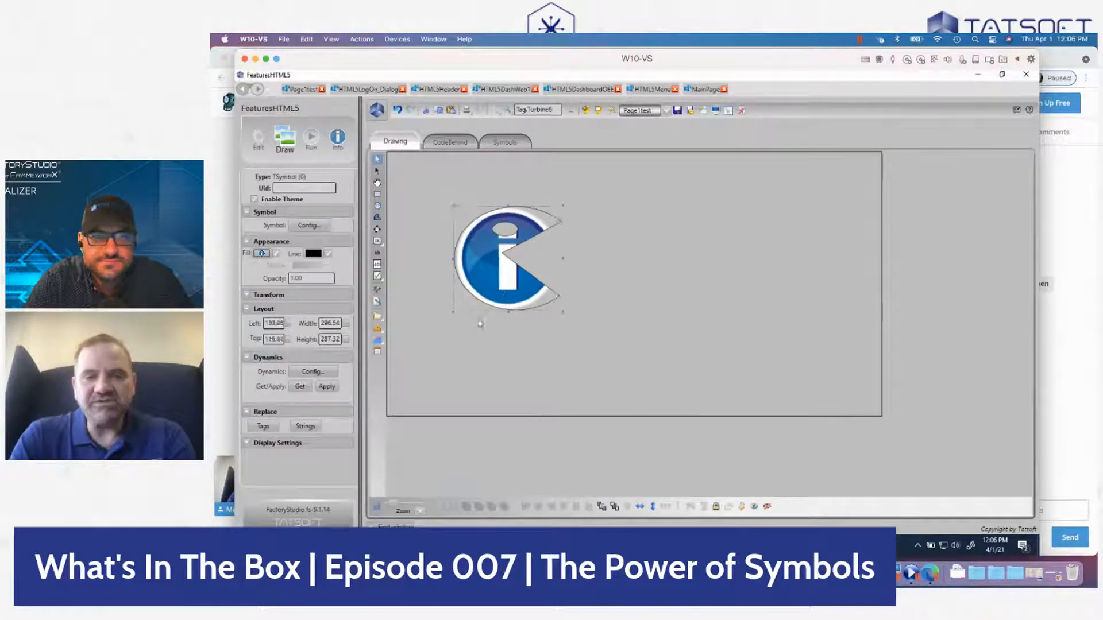
{"action": "left_click", "coordinate": [480, 324]}
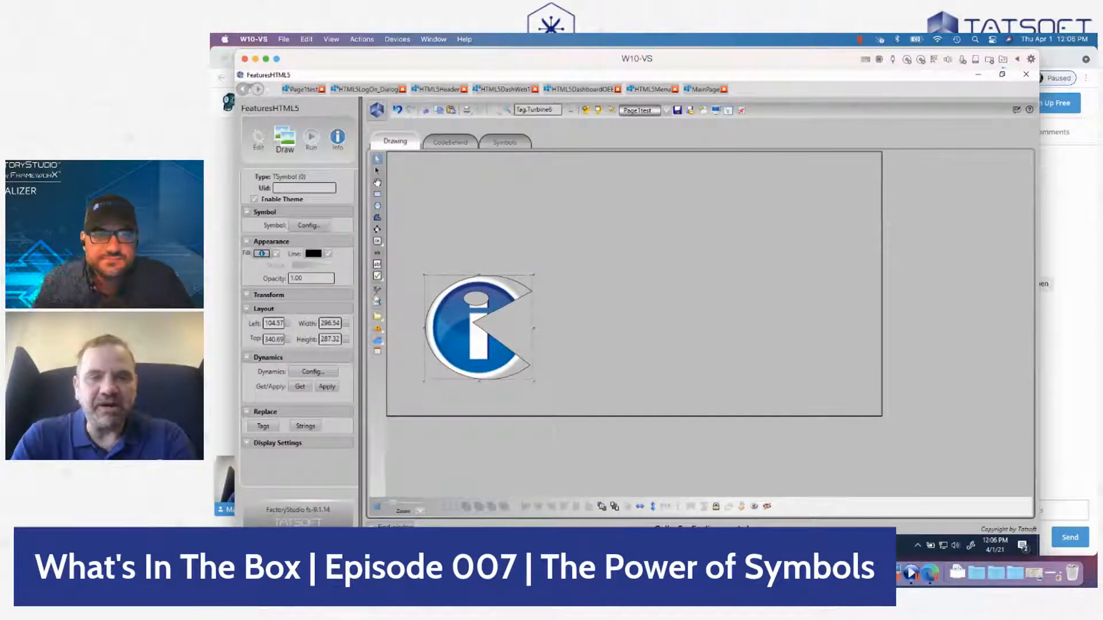
- Open the symbol library, enlarge its window and examine the HighPerformance categories, including Compressors, Heating and Valves
{"action": "left_click", "coordinate": [377, 292]}
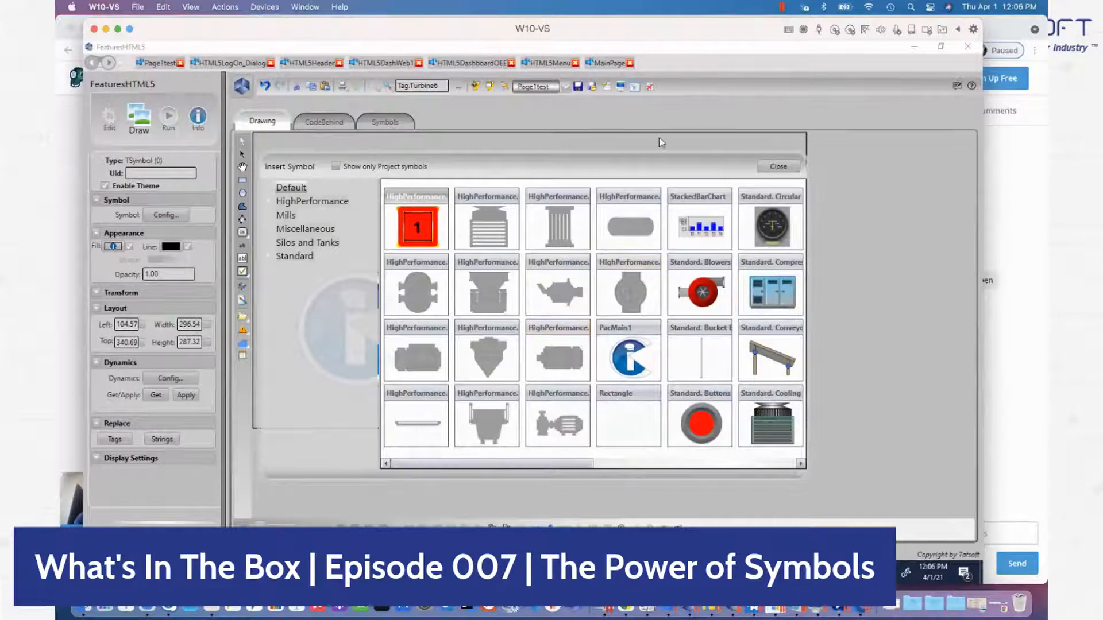
{"action": "left_click_drag", "start_coordinate": [646, 161], "coordinate": [600, 70]}
{"action": "left_click_drag", "start_coordinate": [761, 382], "coordinate": [866, 476]}
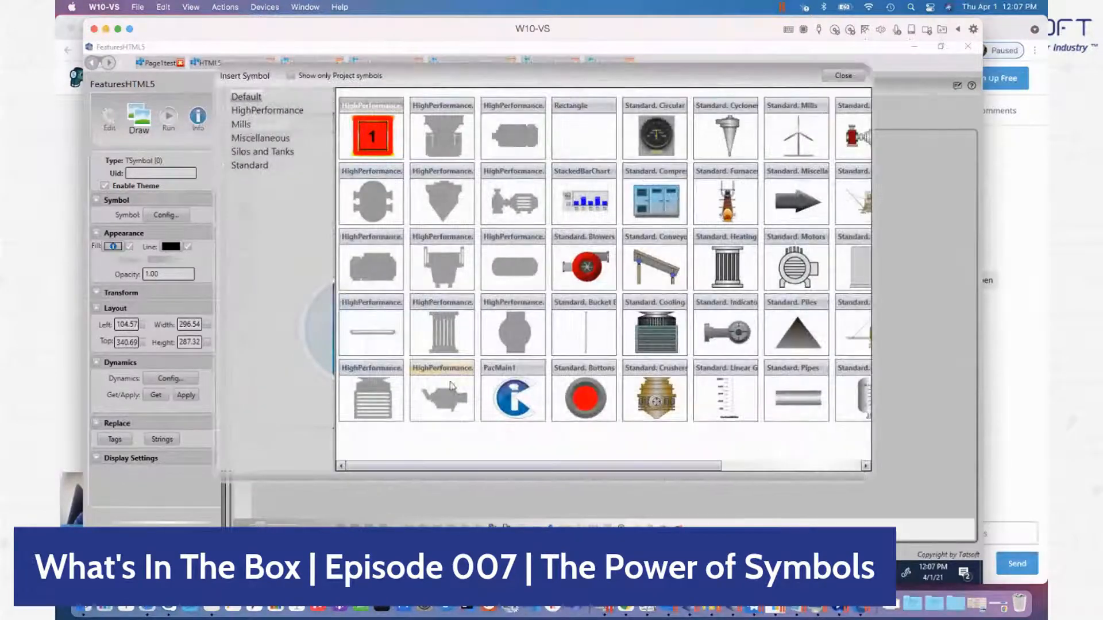
{"action": "double_click", "coordinate": [251, 111]}
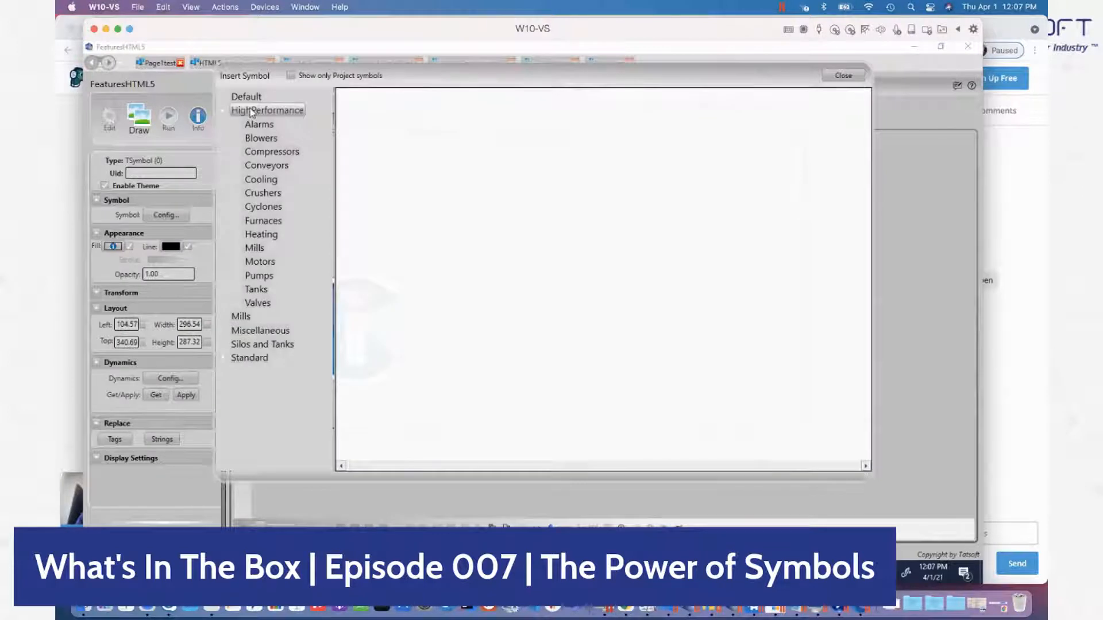
{"action": "left_click", "coordinate": [278, 151]}
{"action": "left_click", "coordinate": [275, 167]}
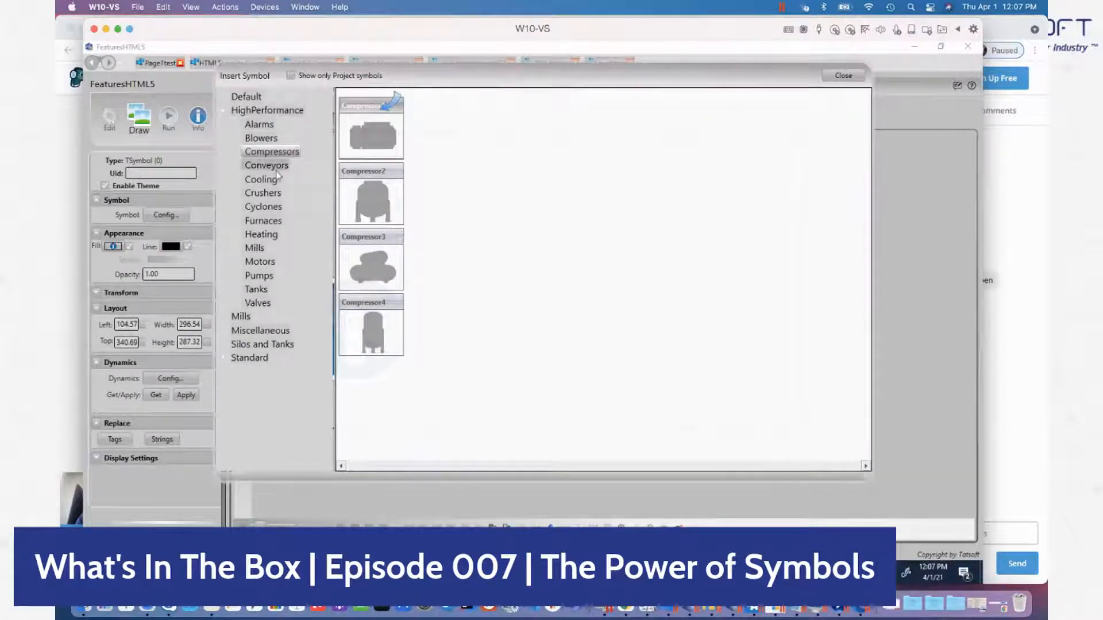
{"action": "left_click", "coordinate": [267, 220]}
{"action": "left_click", "coordinate": [267, 234]}
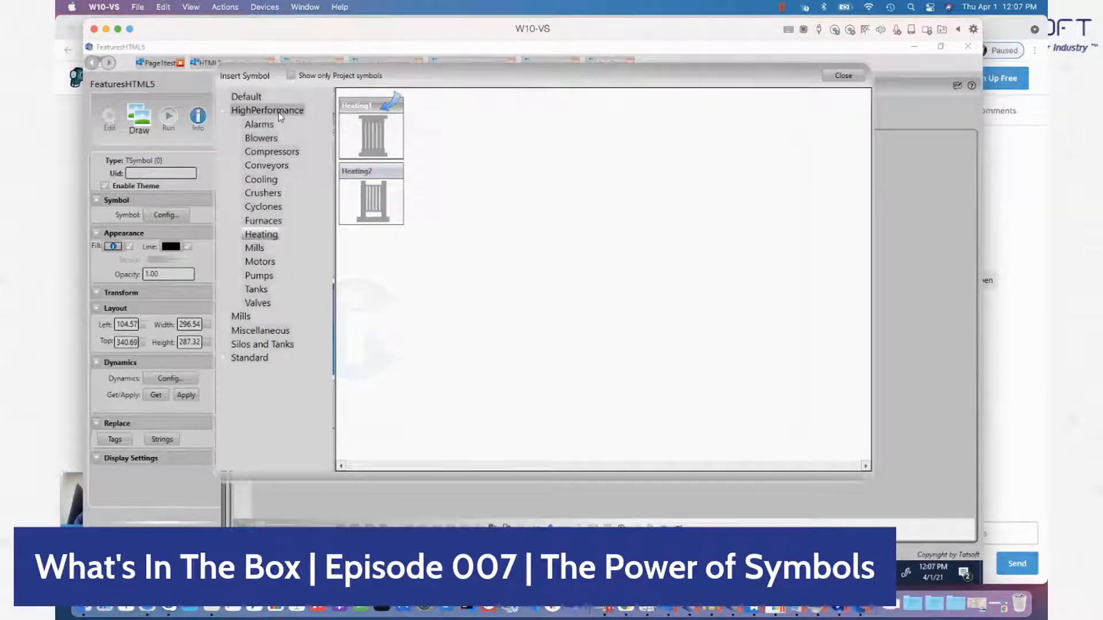
{"action": "left_click", "coordinate": [260, 289]}
{"action": "left_click", "coordinate": [264, 304]}
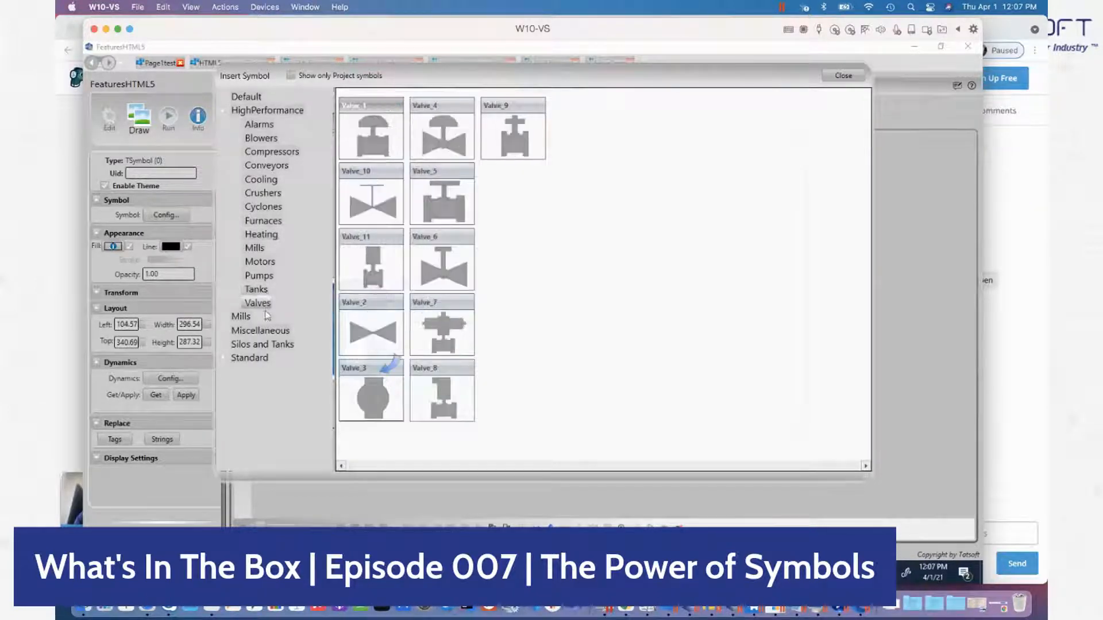
- Examine the Standard symbol categories, including Cyclones, Miscellaneous, Vehicles and Valves
{"action": "double_click", "coordinate": [258, 358]}
{"action": "scroll", "coordinate": [265, 366], "scroll_direction": "down", "scroll_amount": 6}
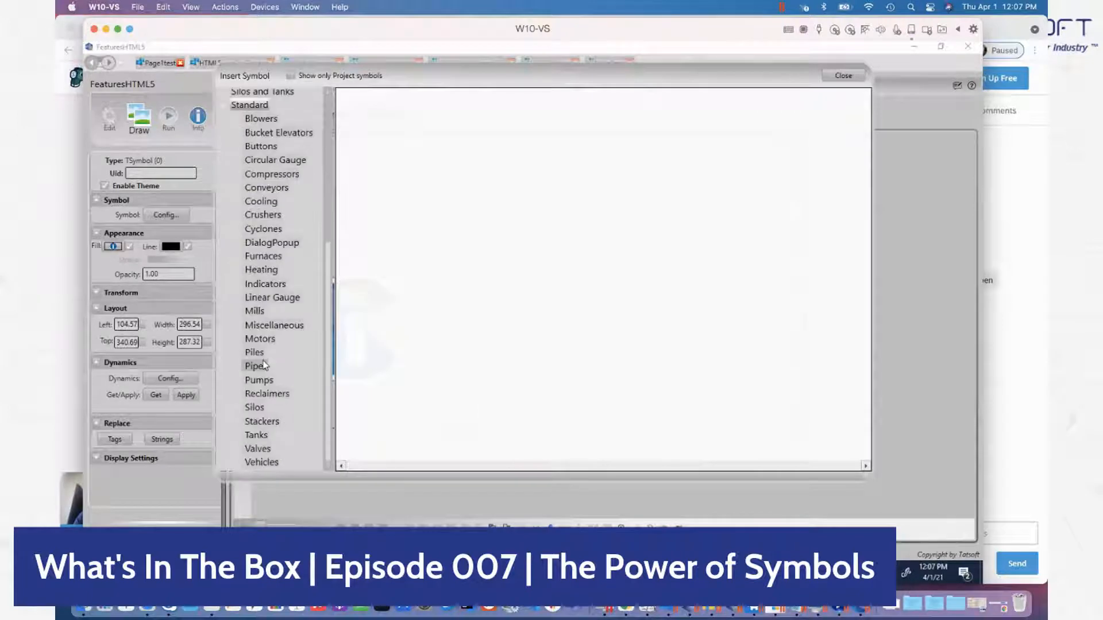
{"action": "left_click", "coordinate": [275, 120]}
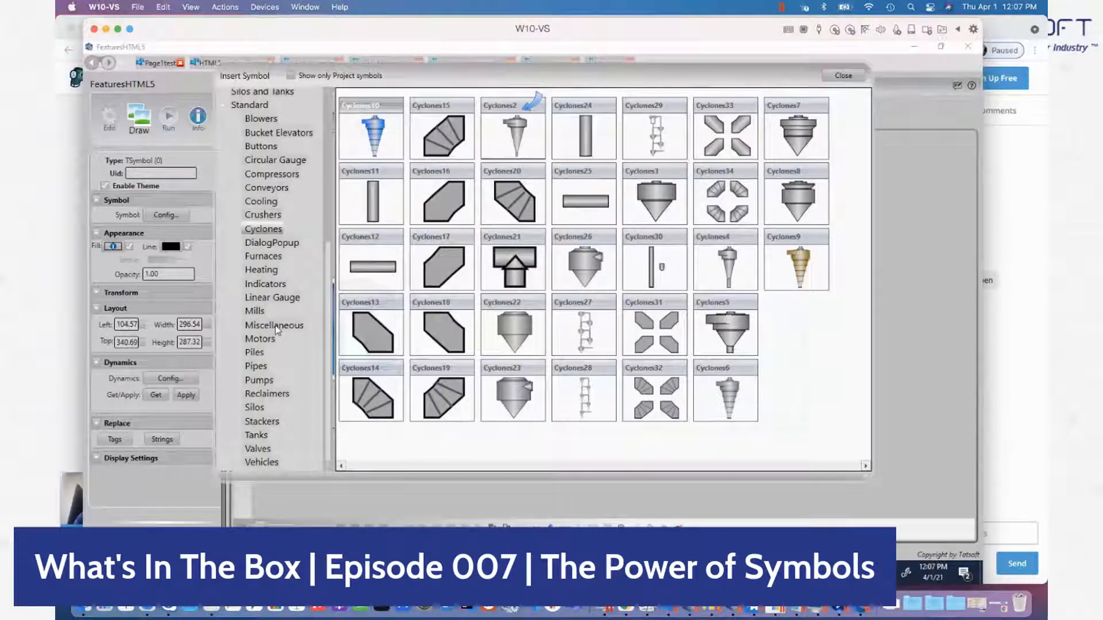
{"action": "left_click", "coordinate": [275, 325]}
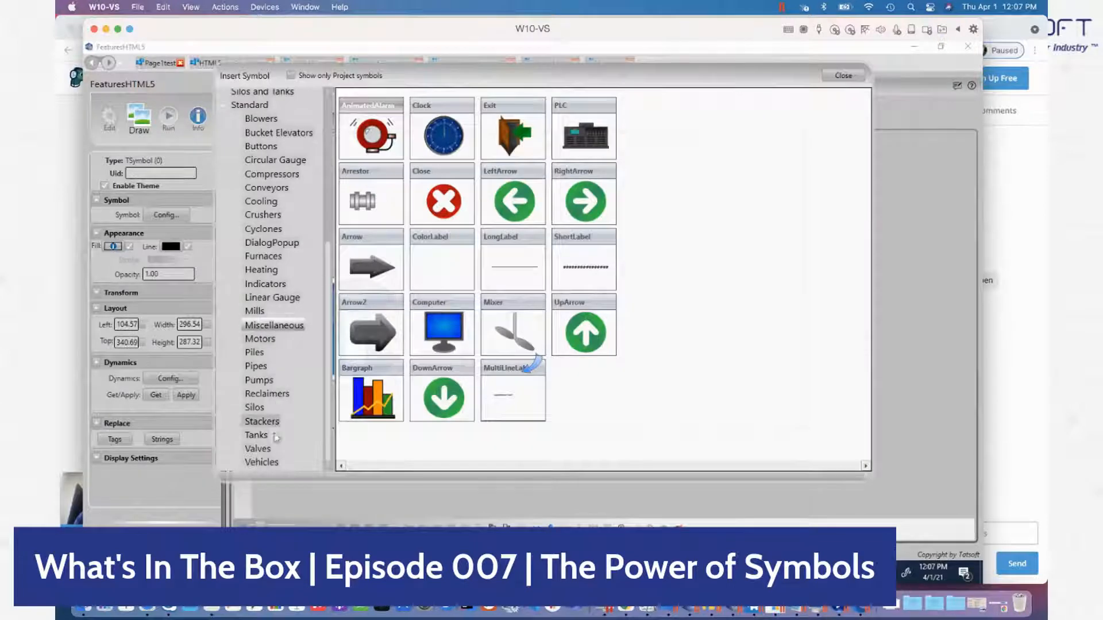
{"action": "left_click", "coordinate": [264, 457]}
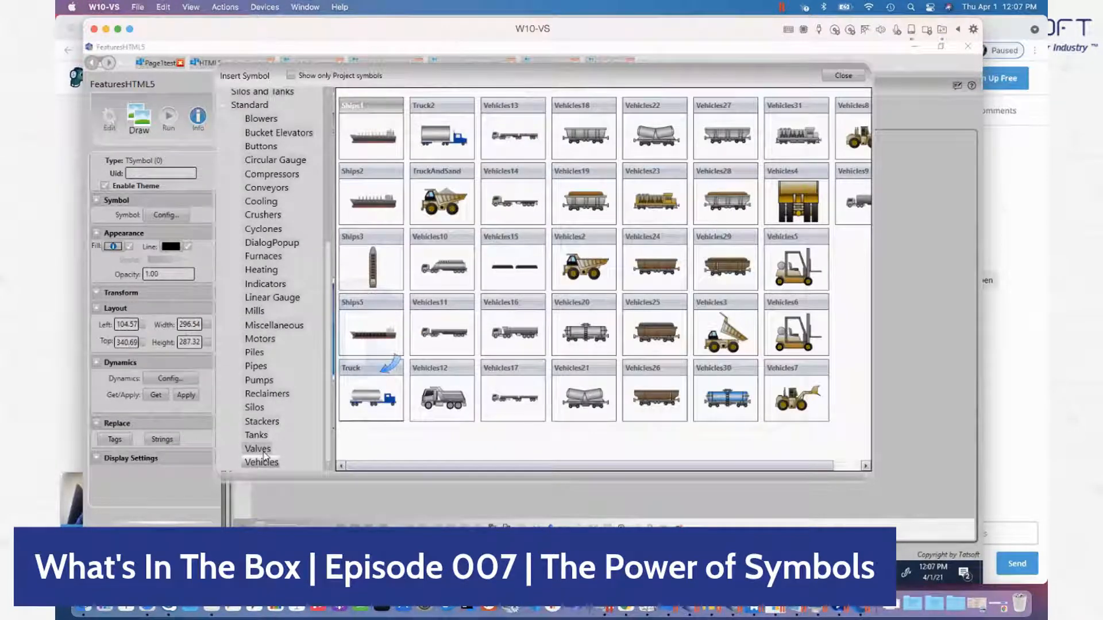
{"action": "left_click", "coordinate": [264, 452]}
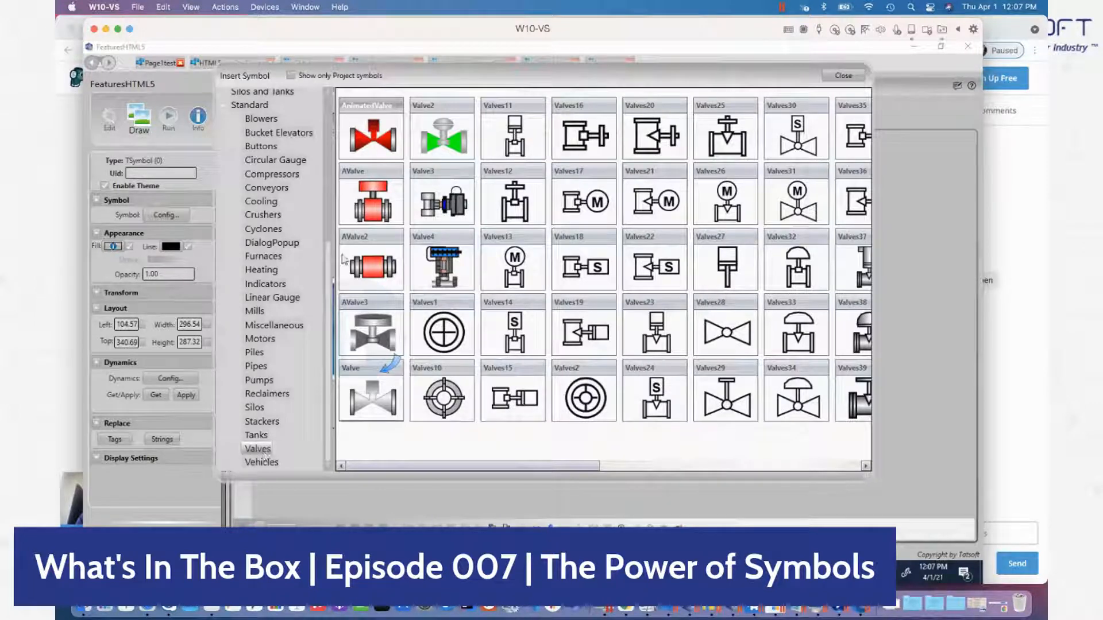
- Insert the AnimatedValve symbol in the page's upper area and enlarge it to about 266 by 176
{"action": "left_click", "coordinate": [368, 144]}
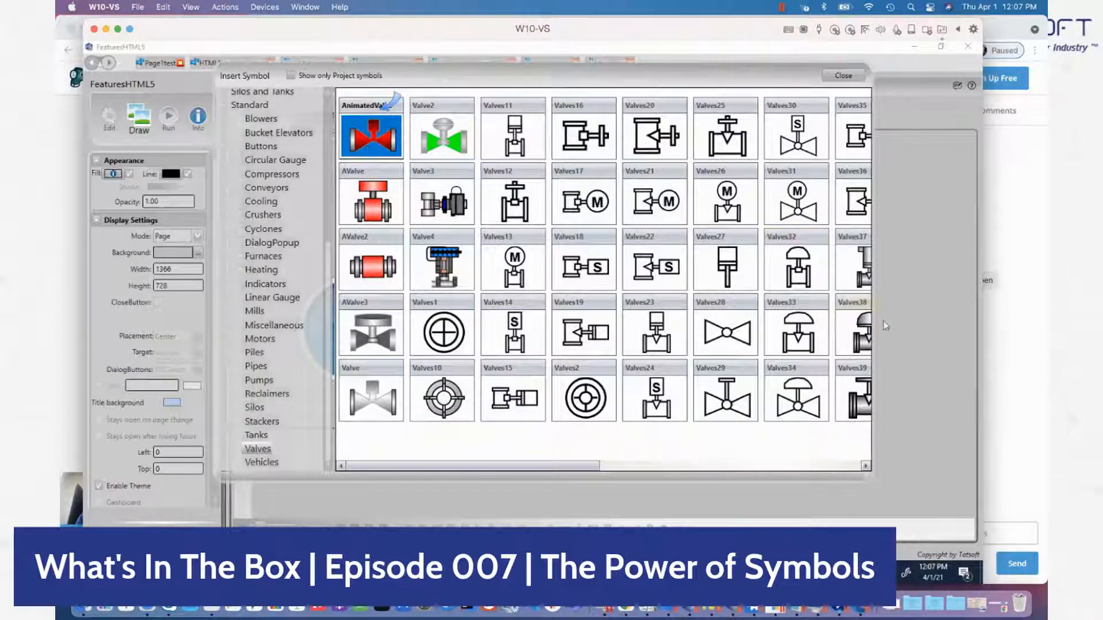
{"action": "left_click", "coordinate": [897, 328]}
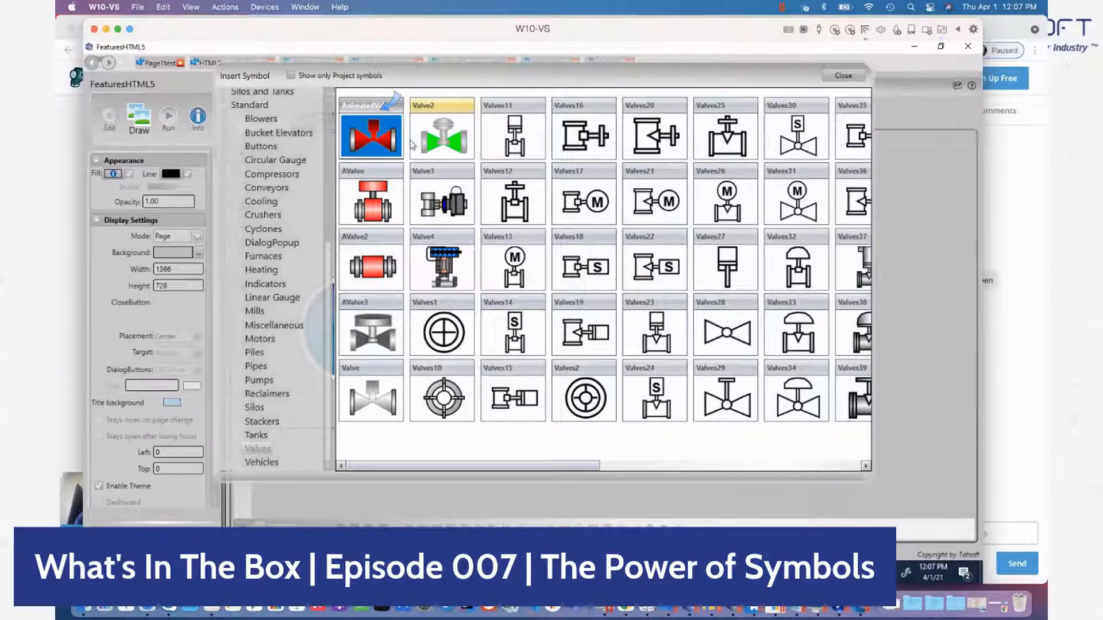
{"action": "left_click", "coordinate": [362, 149]}
{"action": "double_click", "coordinate": [362, 148]}
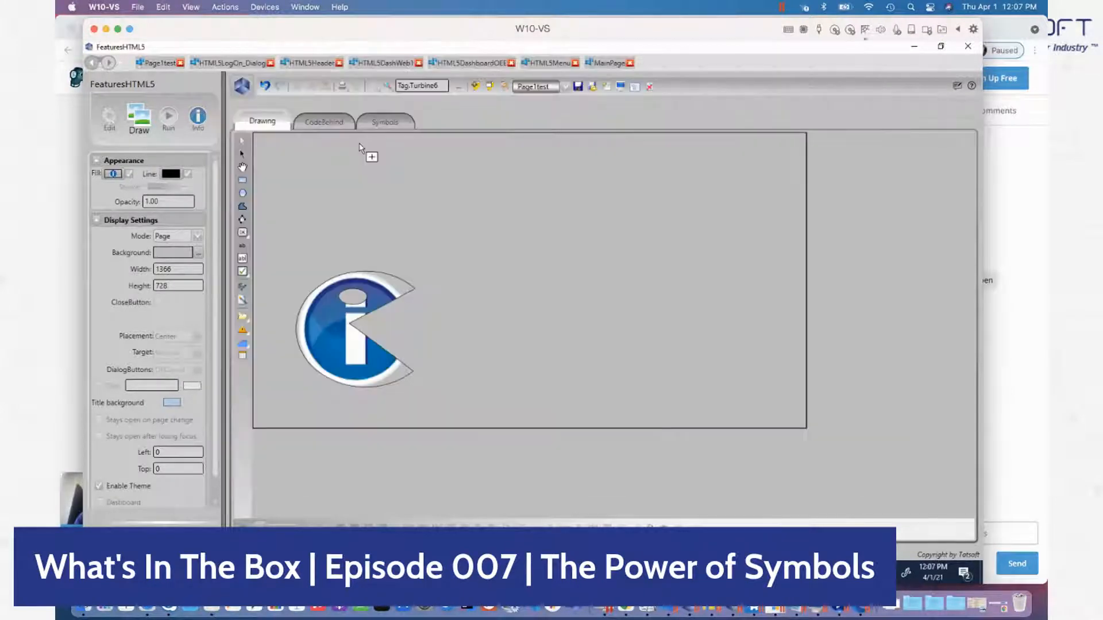
{"action": "left_click", "coordinate": [404, 168]}
{"action": "left_click", "coordinate": [418, 174]}
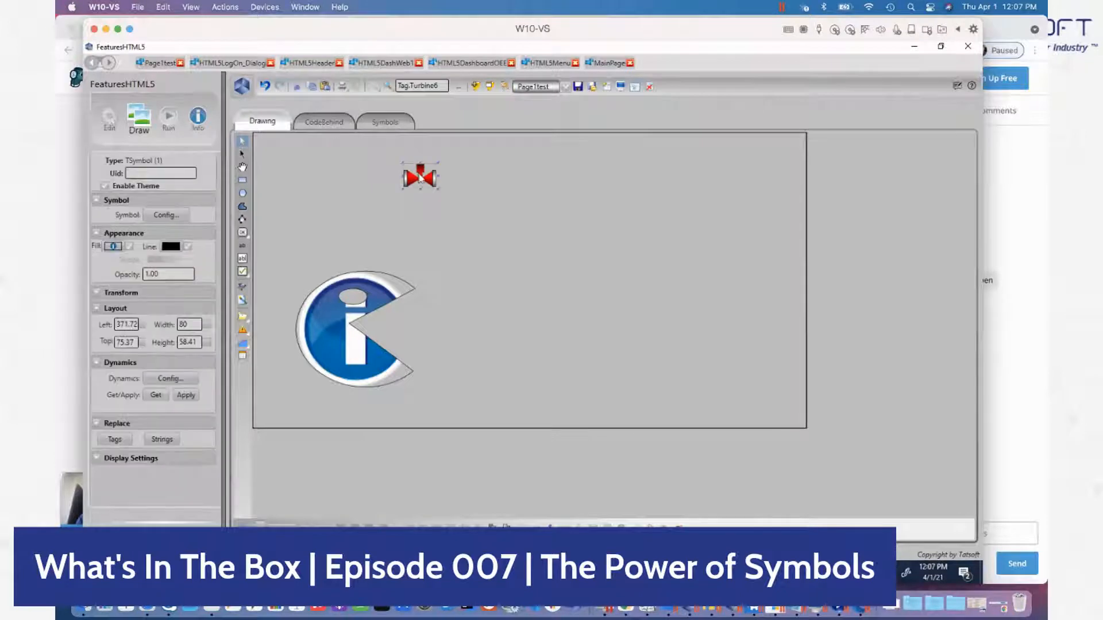
{"action": "left_click_drag", "start_coordinate": [544, 280], "coordinate": [546, 253]}
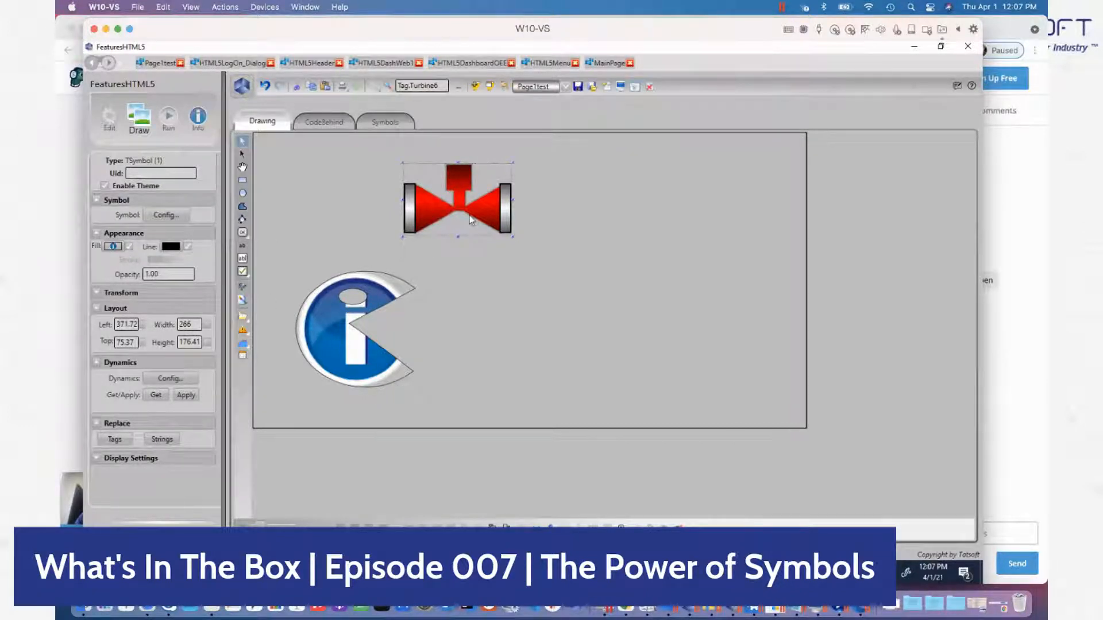
- Link the AnimatedValve symbol's State to the existing tag Tag.AlarmInteger2
{"action": "double_click", "coordinate": [485, 211]}
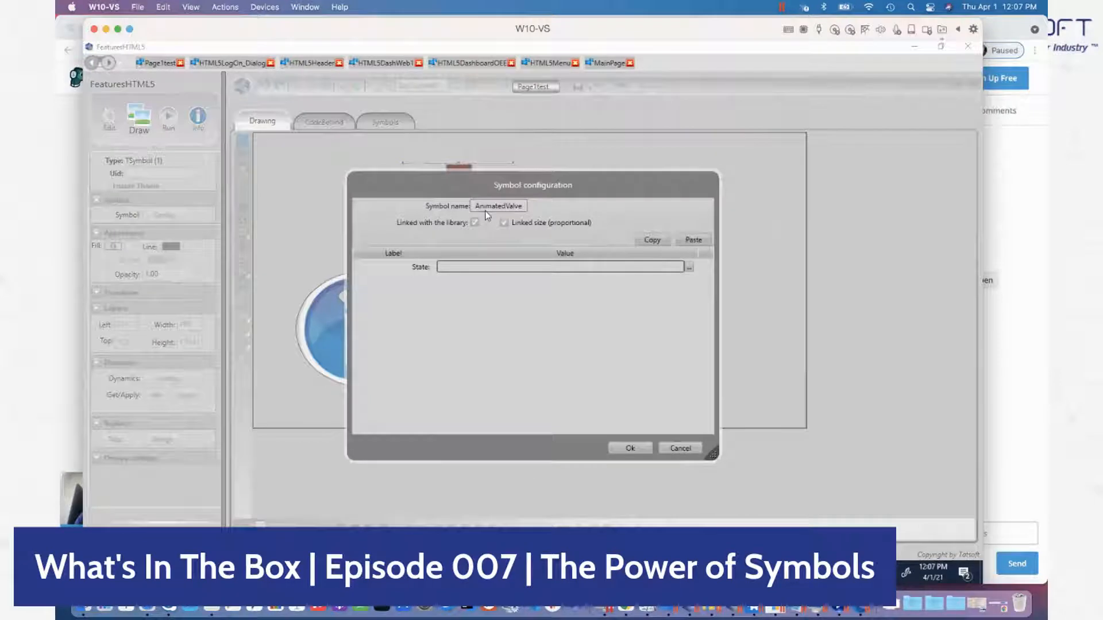
{"action": "left_click", "coordinate": [480, 264]}
{"action": "type", "text": "tag"}
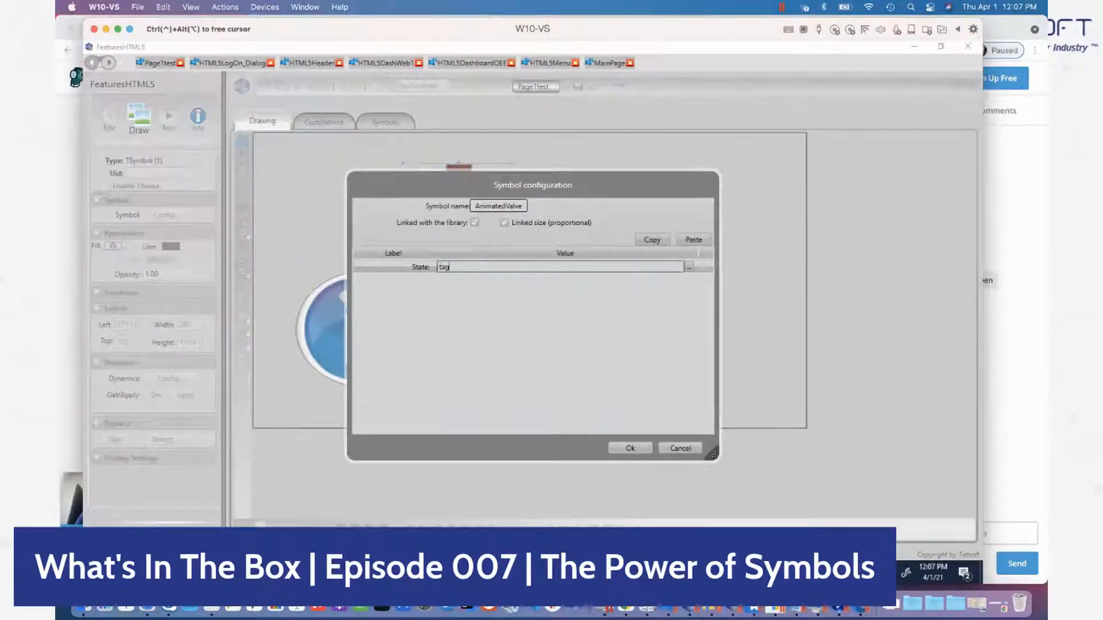
{"action": "type", "text": ".t"}
{"action": "key", "text": "Return"}
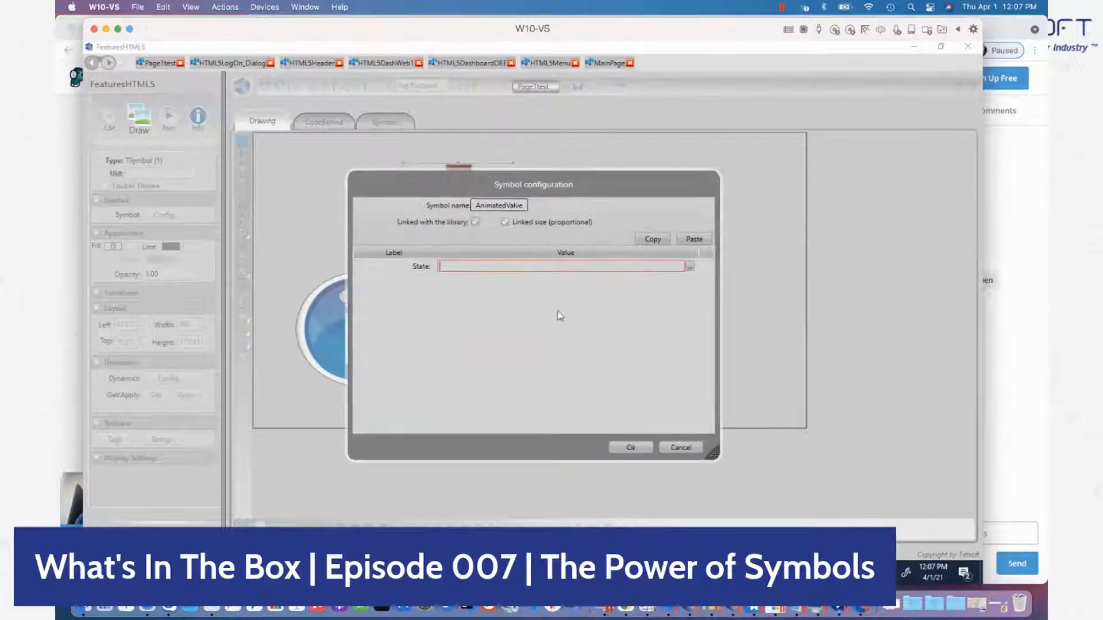
{"action": "left_click", "coordinate": [690, 266]}
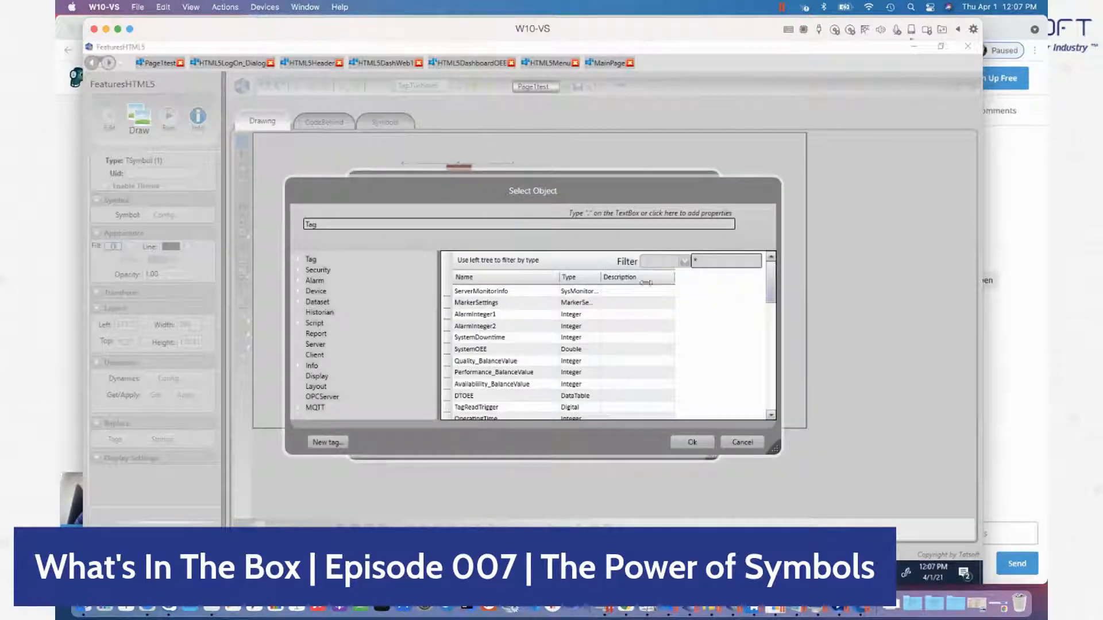
{"action": "left_click", "coordinate": [313, 261]}
{"action": "left_click", "coordinate": [316, 408]}
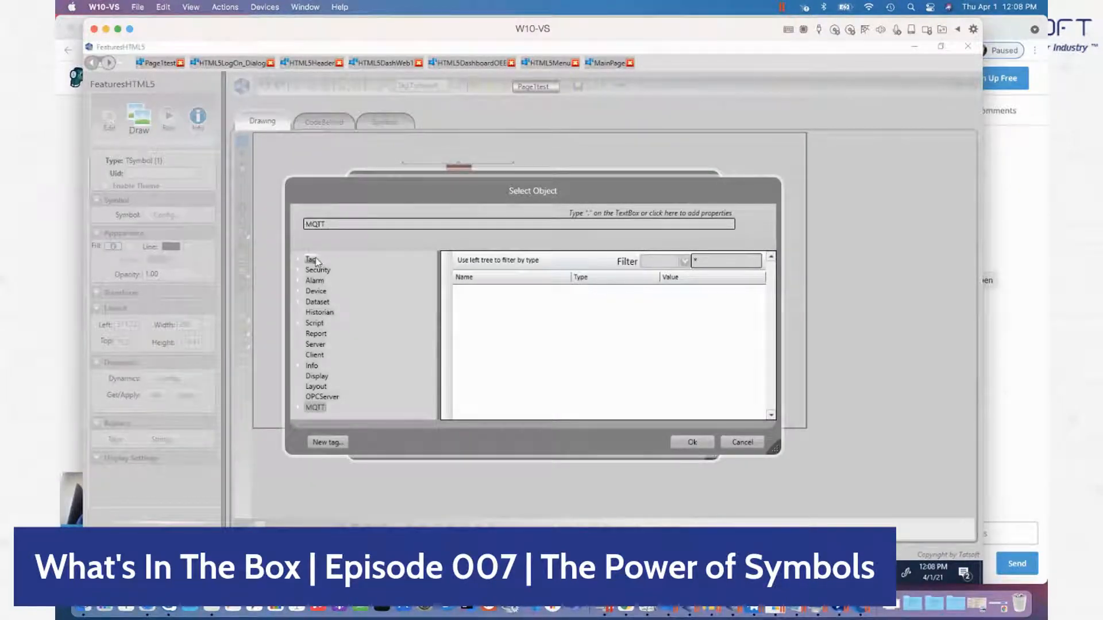
{"action": "left_click", "coordinate": [310, 260]}
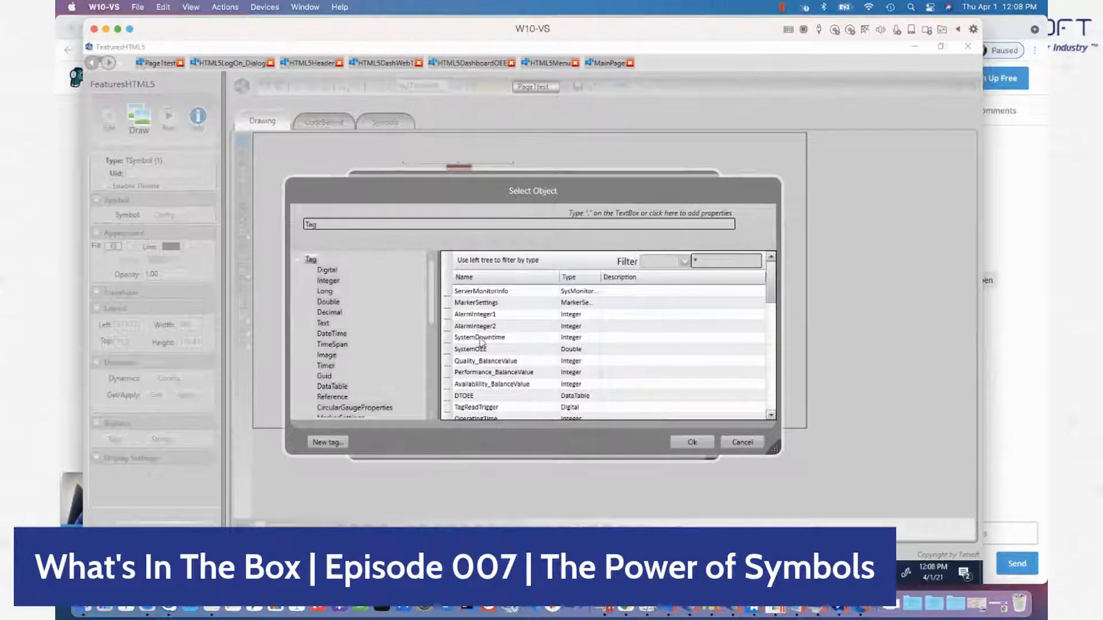
{"action": "left_click", "coordinate": [486, 326]}
{"action": "left_click", "coordinate": [692, 447]}
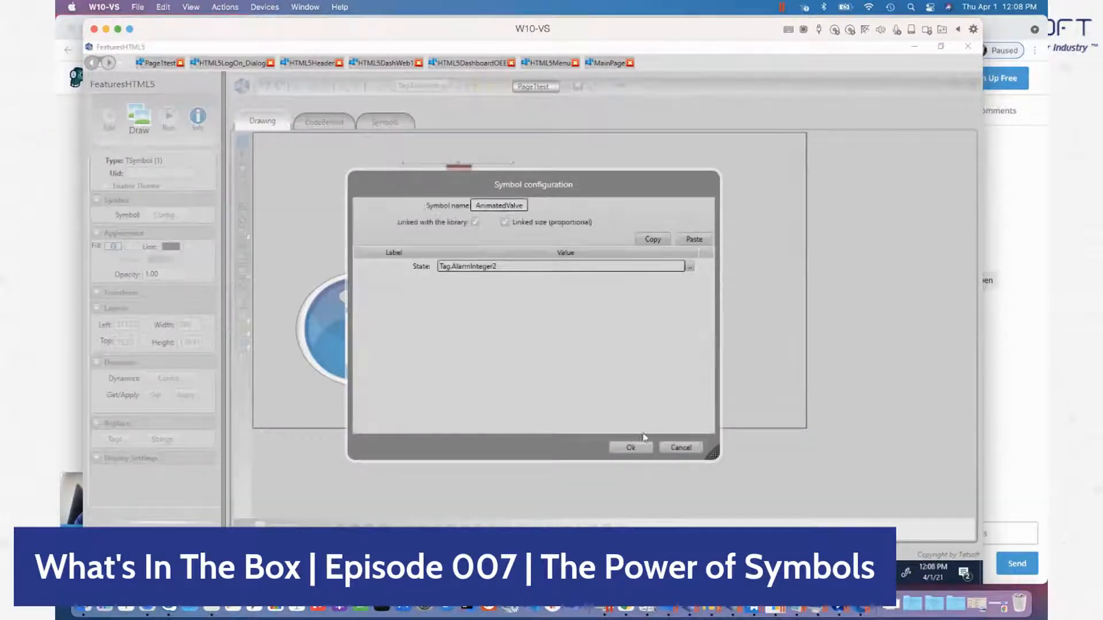
{"action": "left_click", "coordinate": [631, 447]}
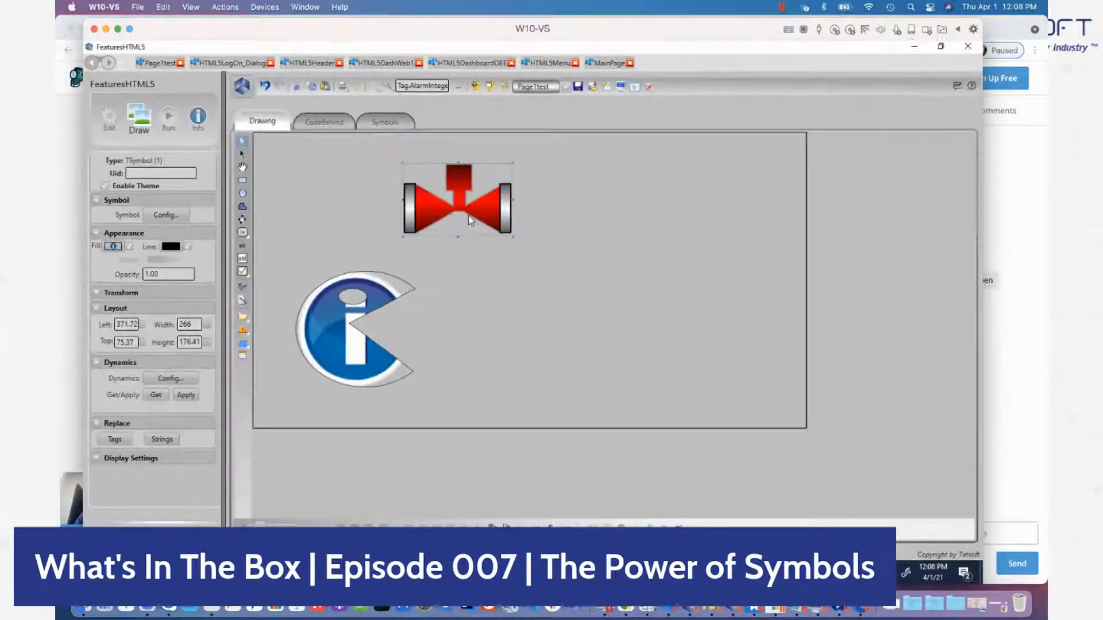
- Move the valve beside the PacMain1 symbol, at about 503 from the left and 429 from the top, and save the display
{"action": "left_click_drag", "start_coordinate": [467, 216], "coordinate": [524, 362]}
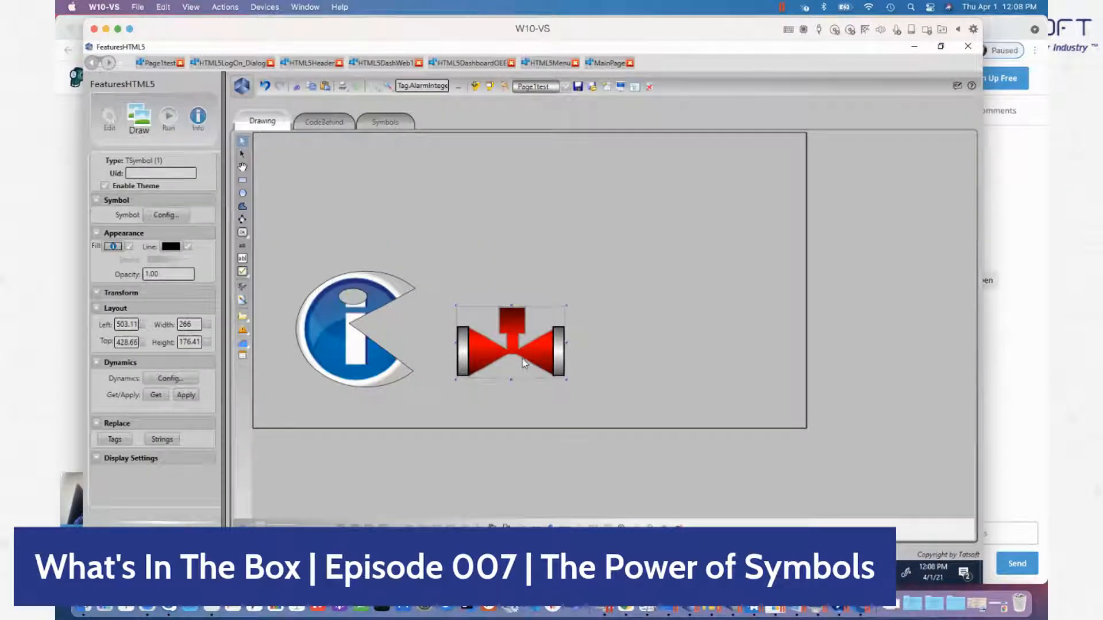
{"action": "left_click", "coordinate": [577, 86]}
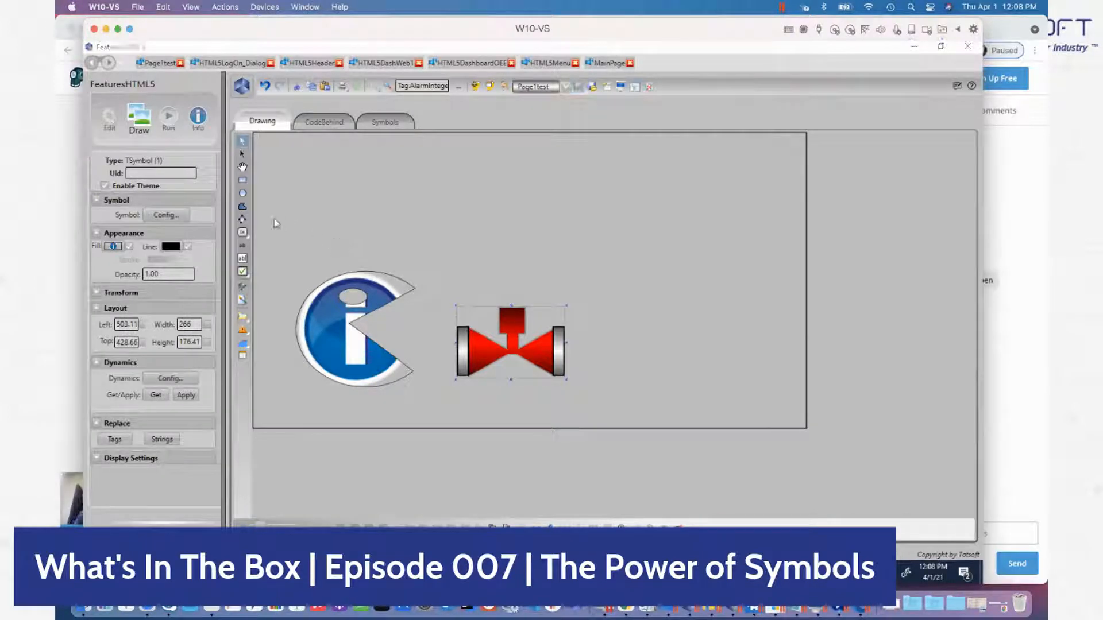
{"action": "left_click", "coordinate": [247, 286]}
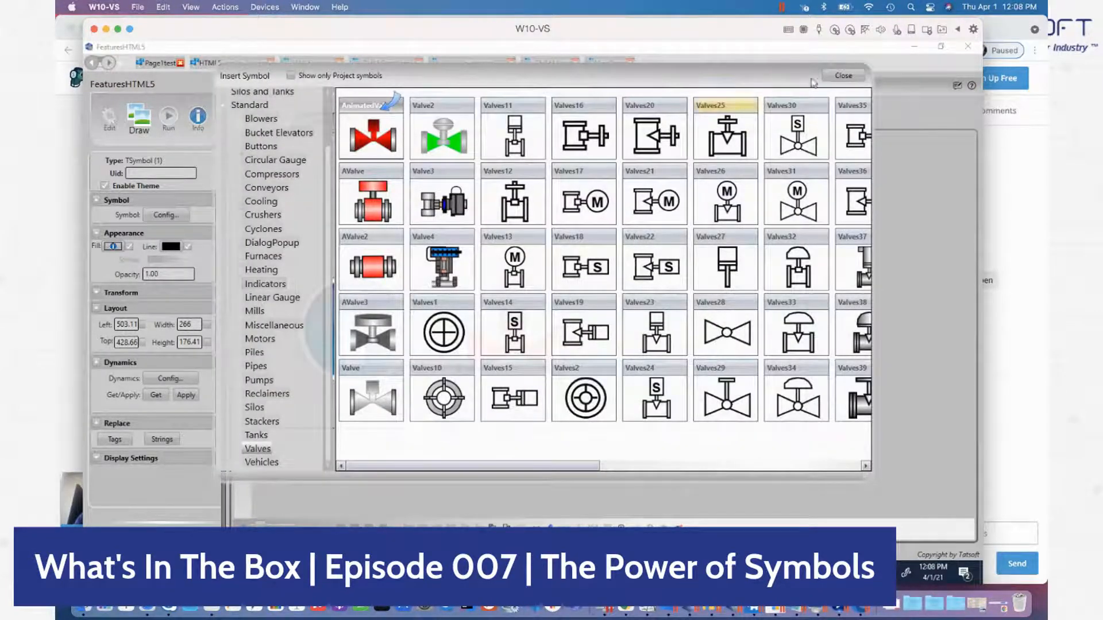
{"action": "left_click", "coordinate": [843, 76]}
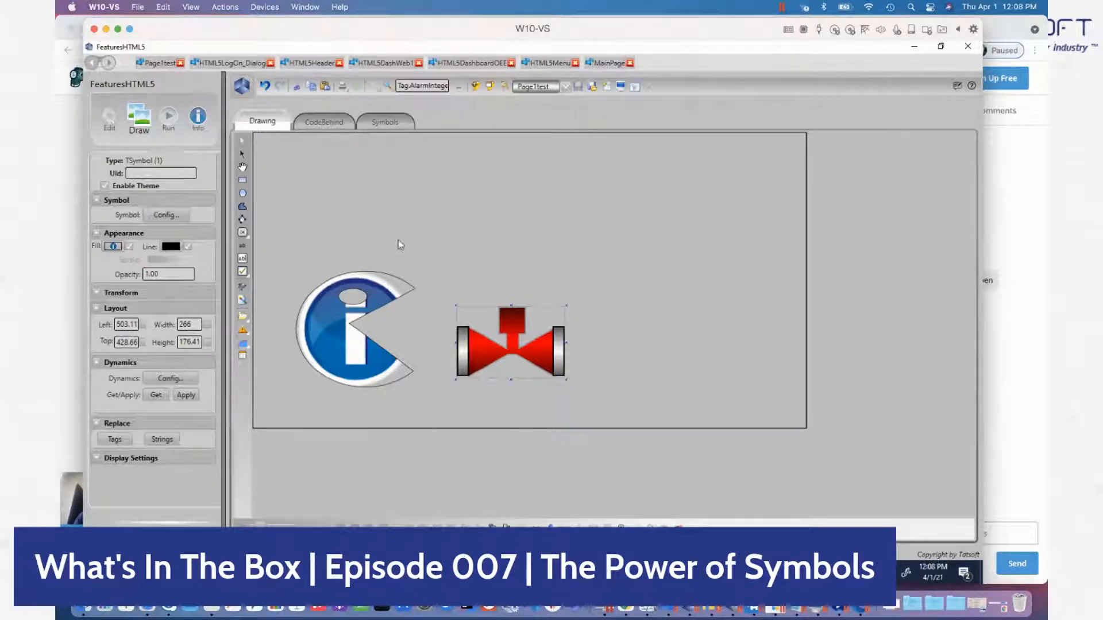
- Create a new custom tag type named PID in the project's tag templates
{"action": "left_click", "coordinate": [109, 121]}
{"action": "left_click", "coordinate": [191, 182]}
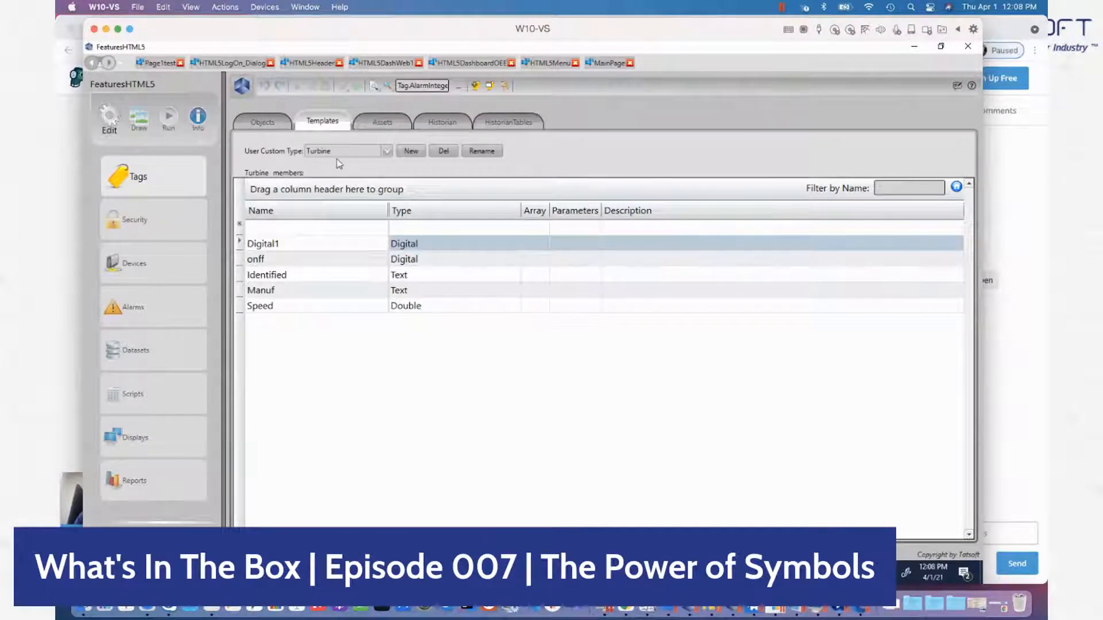
{"action": "left_click", "coordinate": [411, 151]}
{"action": "type", "text": "PID"}
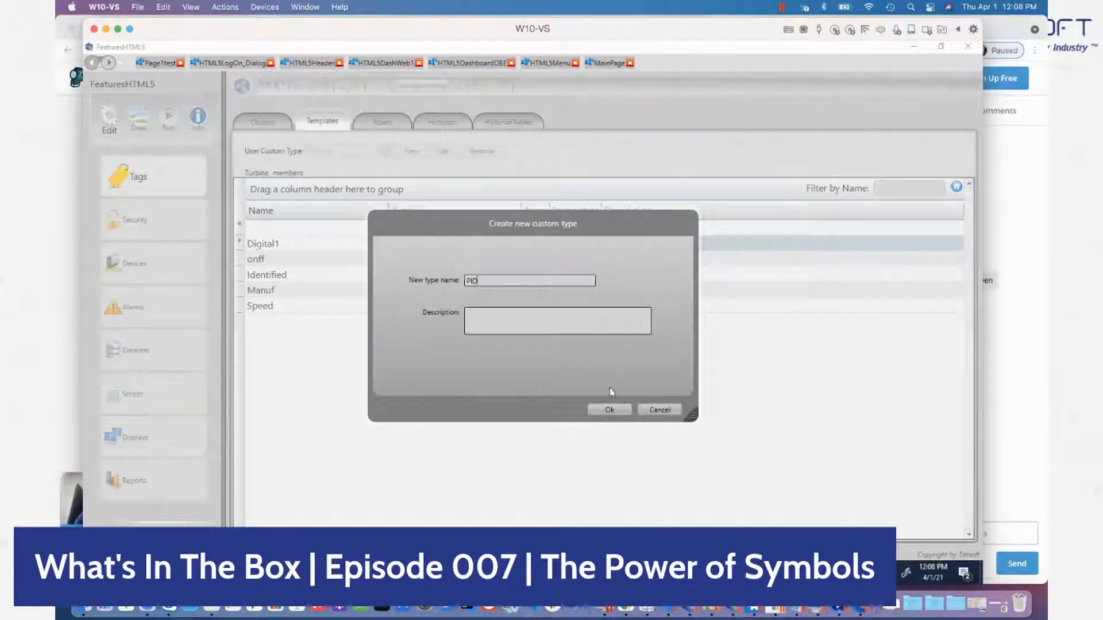
{"action": "left_click", "coordinate": [609, 410]}
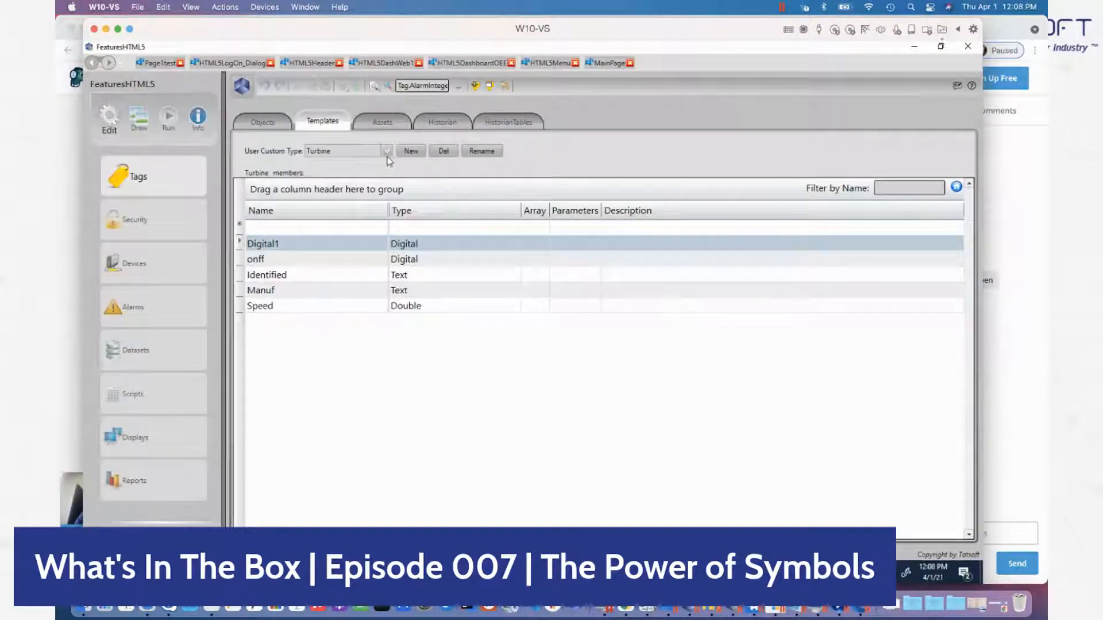
- Show the PID custom type and add a member named Sepoint with type Double
{"action": "left_click", "coordinate": [386, 152]}
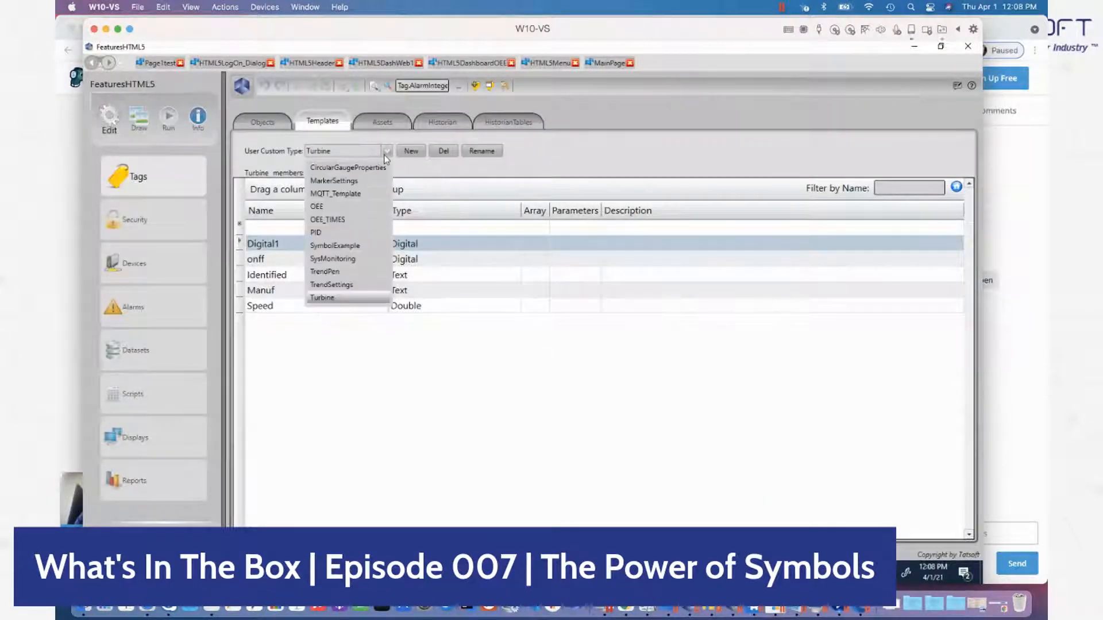
{"action": "left_click", "coordinate": [342, 232]}
{"action": "left_click", "coordinate": [341, 229]}
{"action": "type", "text": "Sepoint"}
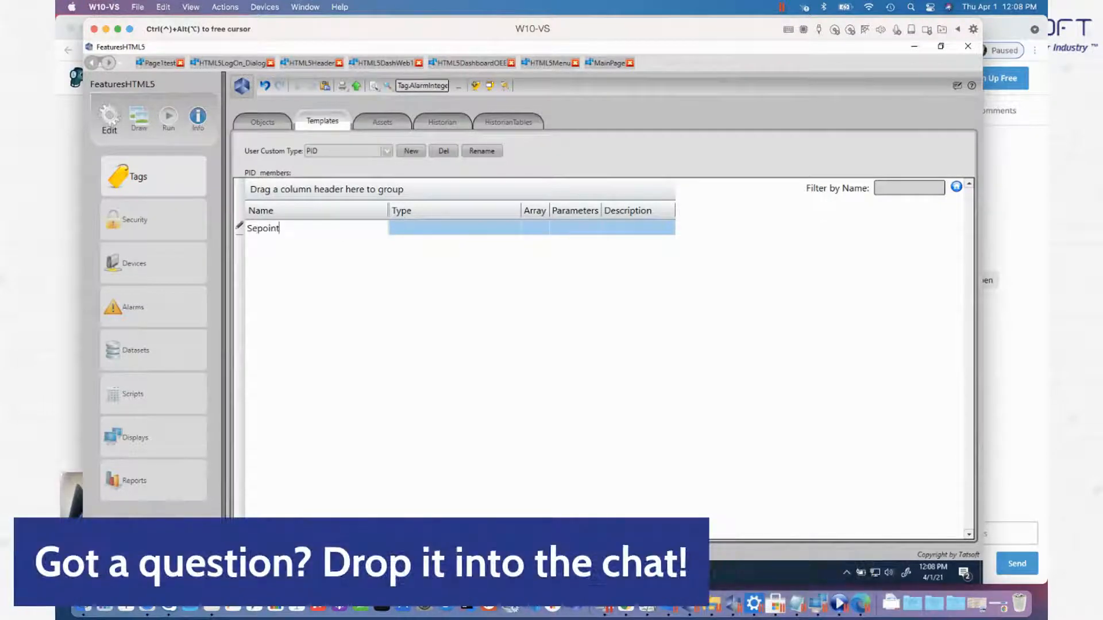
{"action": "key", "text": "Tab"}
{"action": "left_click", "coordinate": [429, 230]}
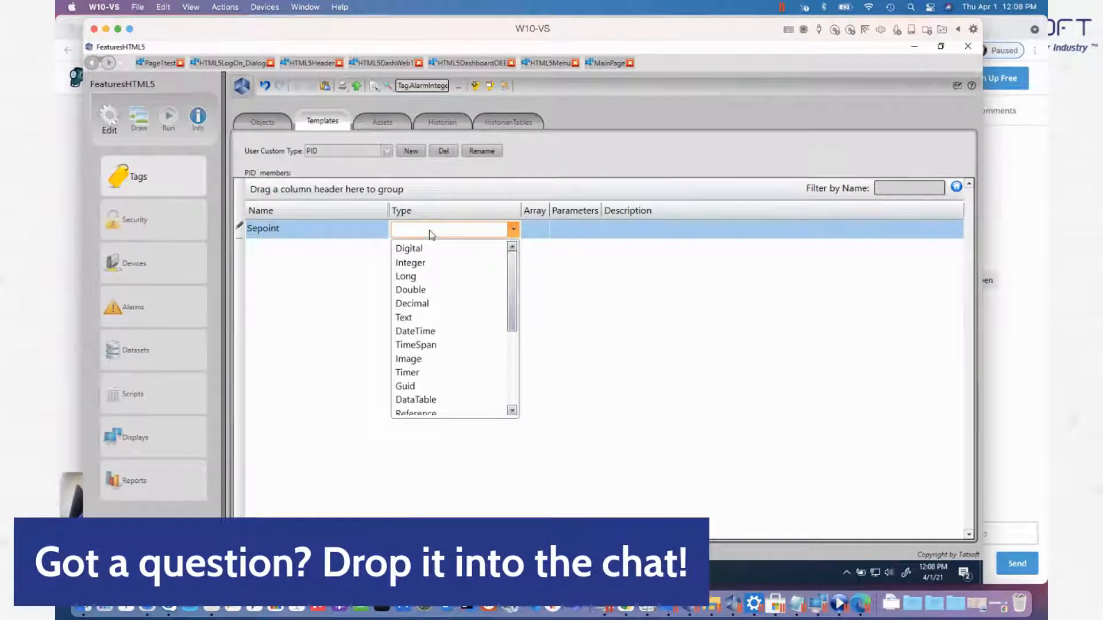
{"action": "left_click", "coordinate": [428, 290]}
{"action": "key", "text": "Return"}
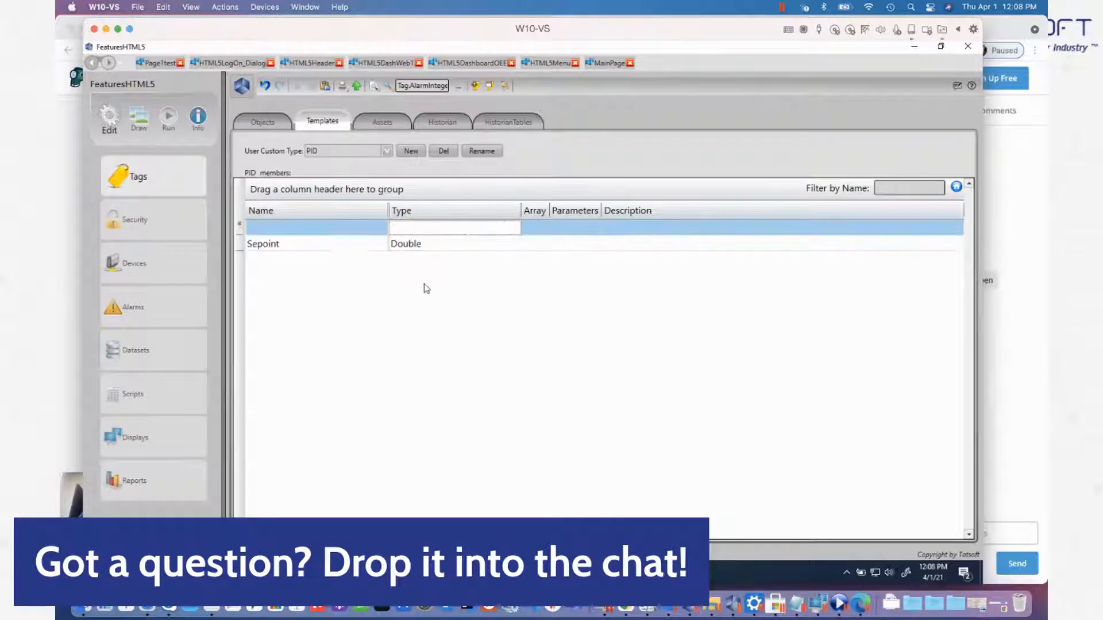
- Add a PV member of type Double to the PID custom type
{"action": "left_click", "coordinate": [317, 226]}
{"action": "type", "text": "PV"}
{"action": "key", "text": "Tab"}
{"action": "key", "text": "Down"}
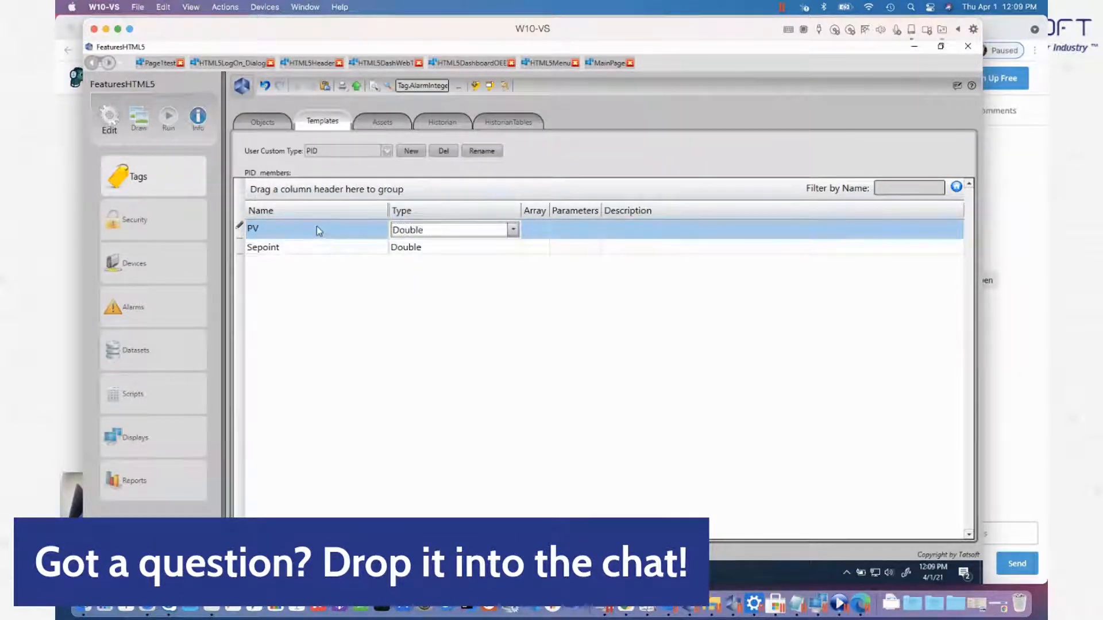
{"action": "key", "text": "Return"}
- Add an auto member of type Digital to the PID custom type
{"action": "left_click", "coordinate": [317, 227]}
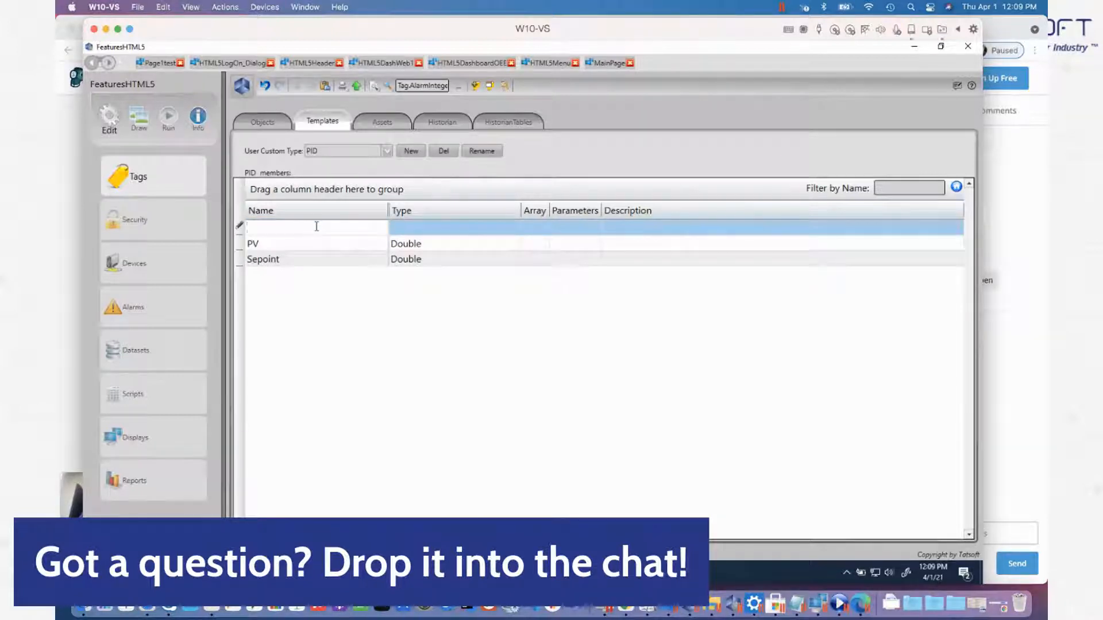
{"action": "type", "text": "On"}
{"action": "key", "text": "BackSpace"}
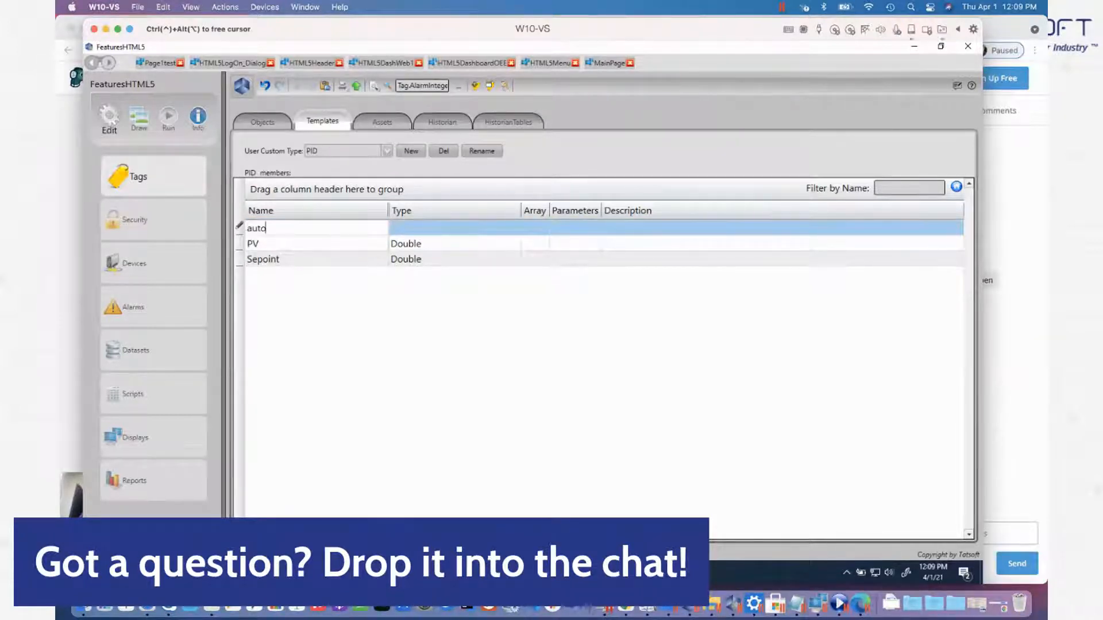
{"action": "key", "text": "Tab"}
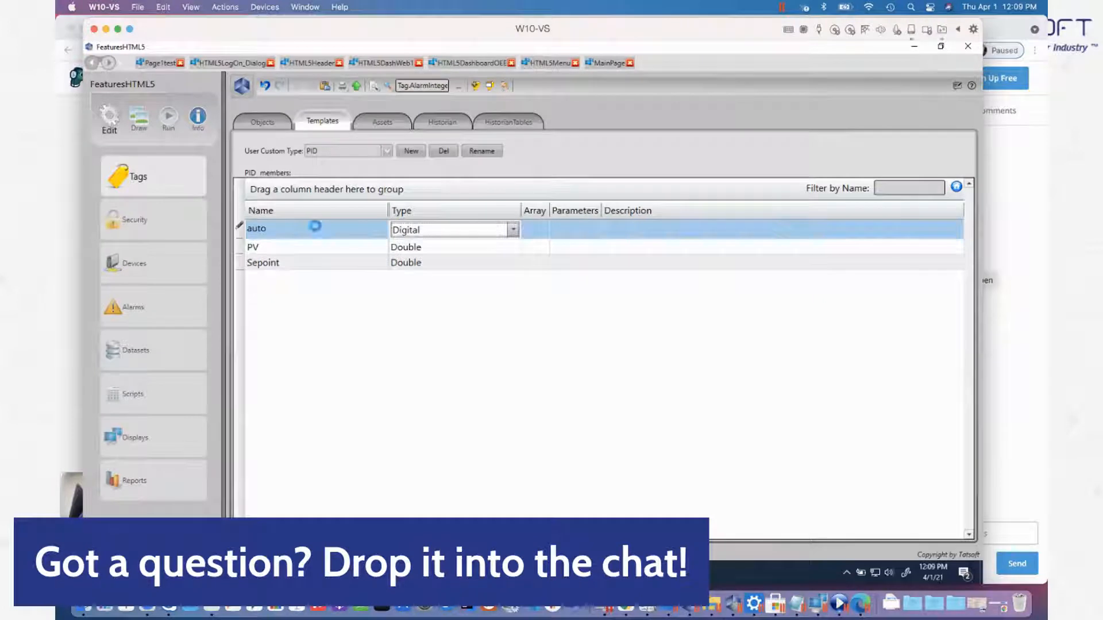
{"action": "key", "text": "Return"}
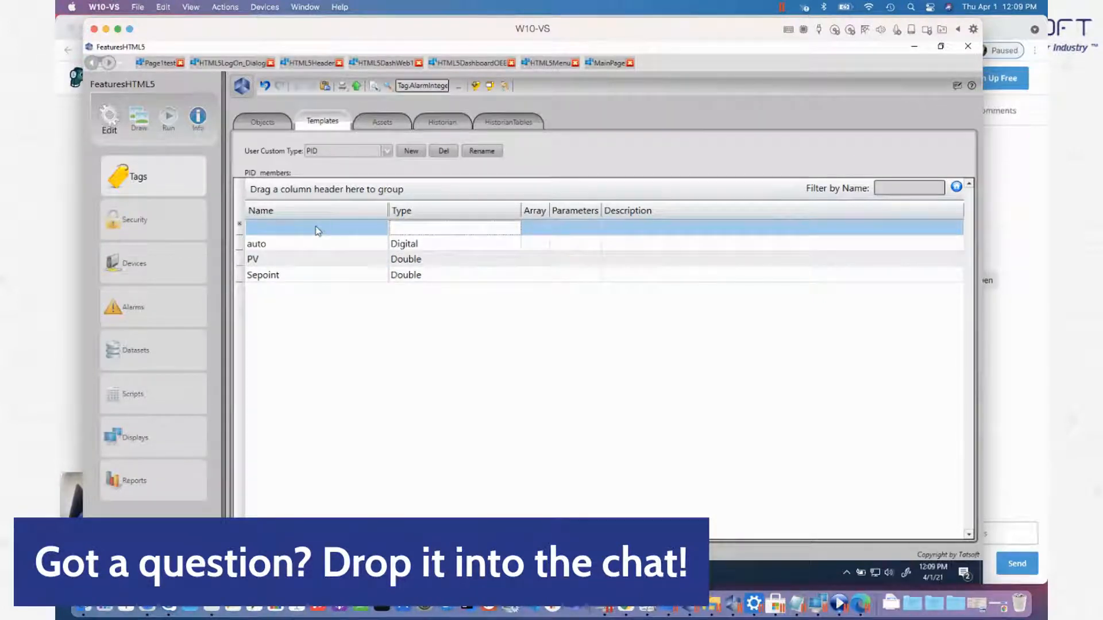
- Create a new tag object named pid with the custom type PID
{"action": "left_click", "coordinate": [262, 121]}
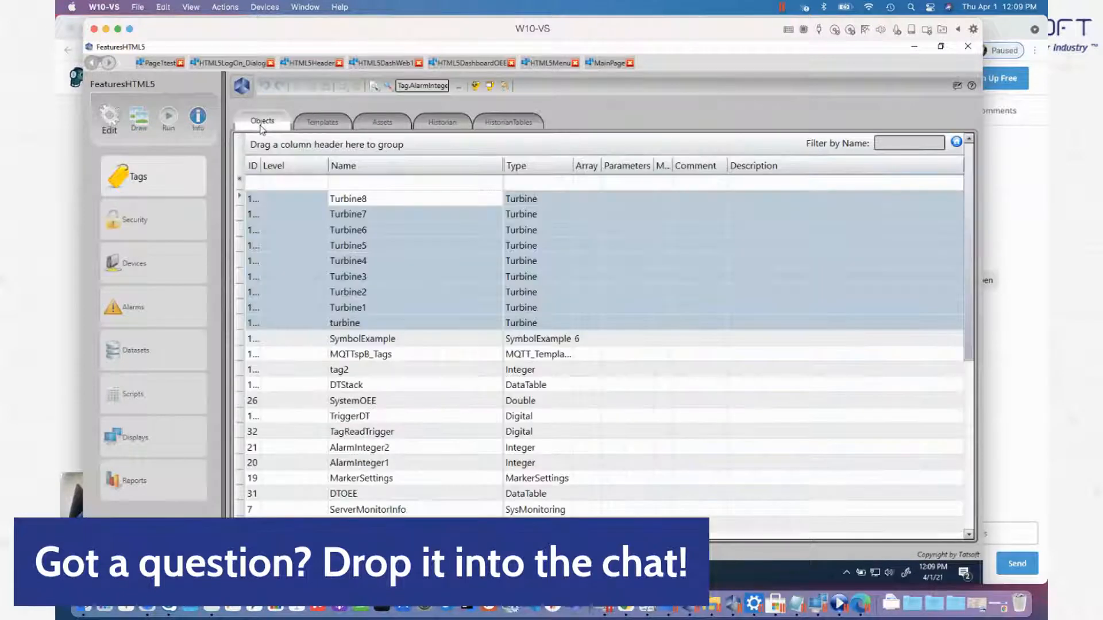
{"action": "left_click", "coordinate": [305, 186]}
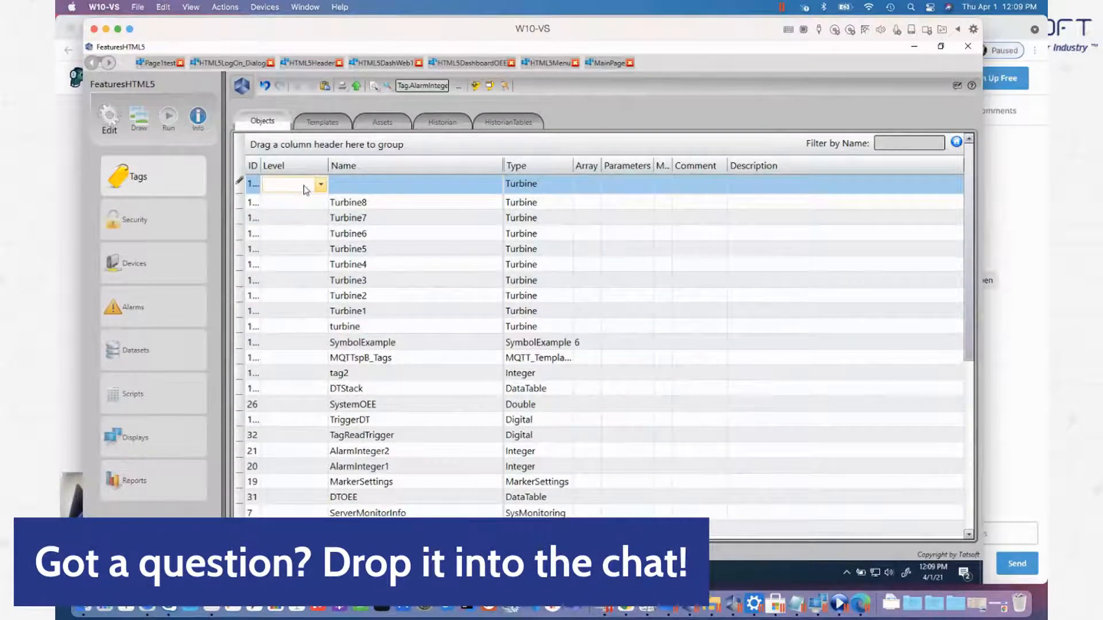
{"action": "left_click", "coordinate": [442, 183]}
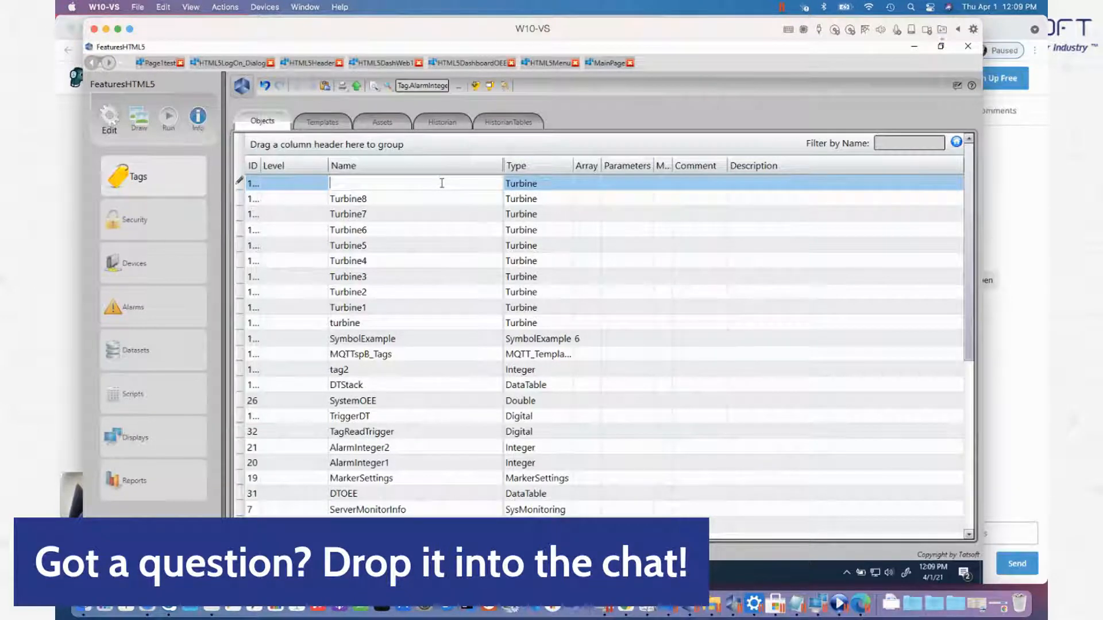
{"action": "type", "text": "pid"}
{"action": "key", "text": "Tab"}
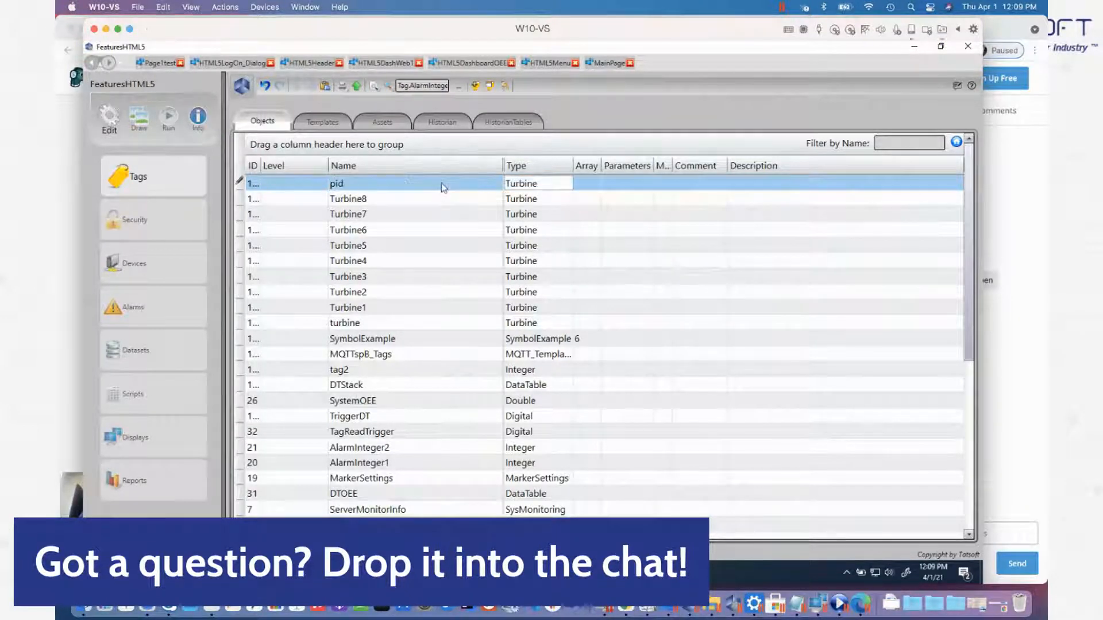
{"action": "type", "text": "PID"}
{"action": "key", "text": "Return"}
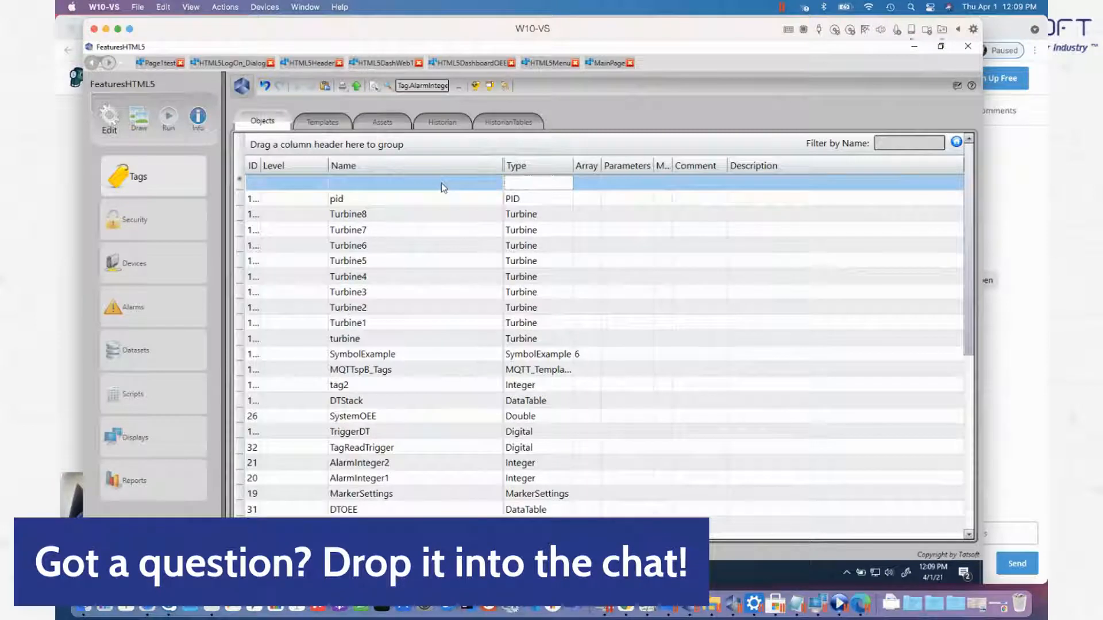
- On the Page1test drawing, move the PacMain1 and valve symbols aside to the right and draw a vertical rectangle about 51 by 250 in the freed upper-left area
{"action": "left_click", "coordinate": [138, 131]}
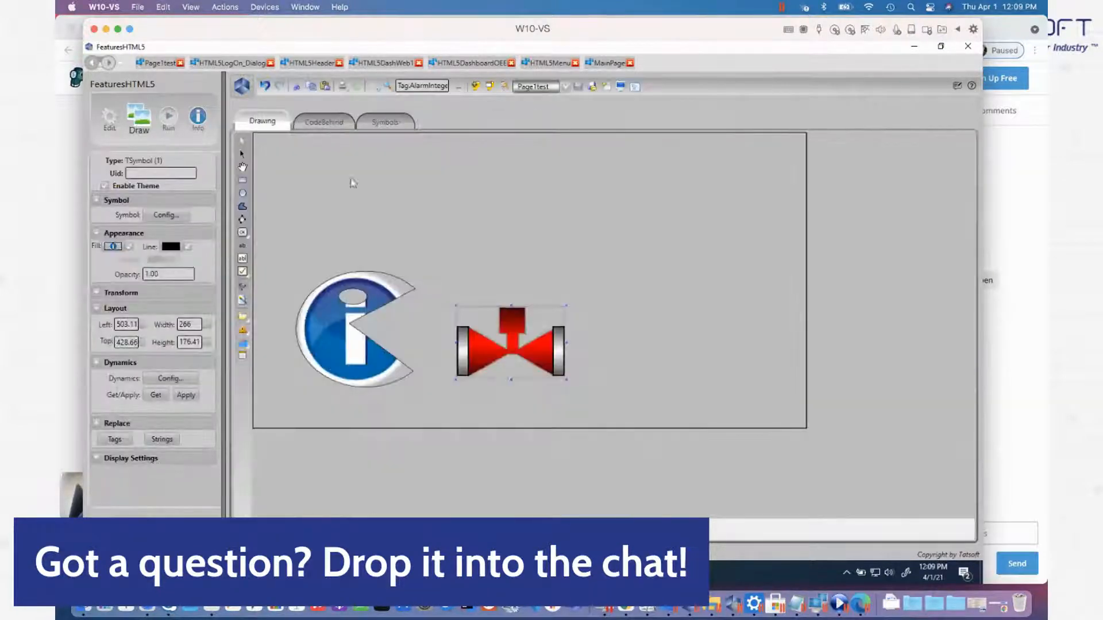
{"action": "mouse_move", "coordinate": [388, 296]}
{"action": "left_mouse_down"}
{"action": "mouse_move", "coordinate": [632, 262]}
{"action": "mouse_move", "coordinate": [722, 265]}
{"action": "left_mouse_up"}
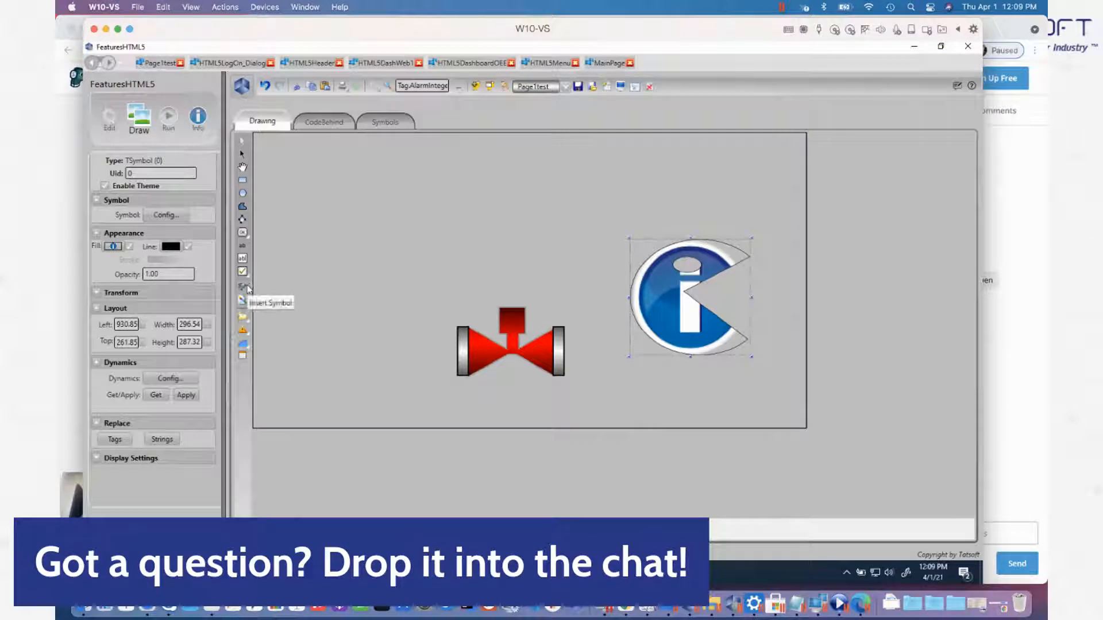
{"action": "left_click", "coordinate": [242, 180]}
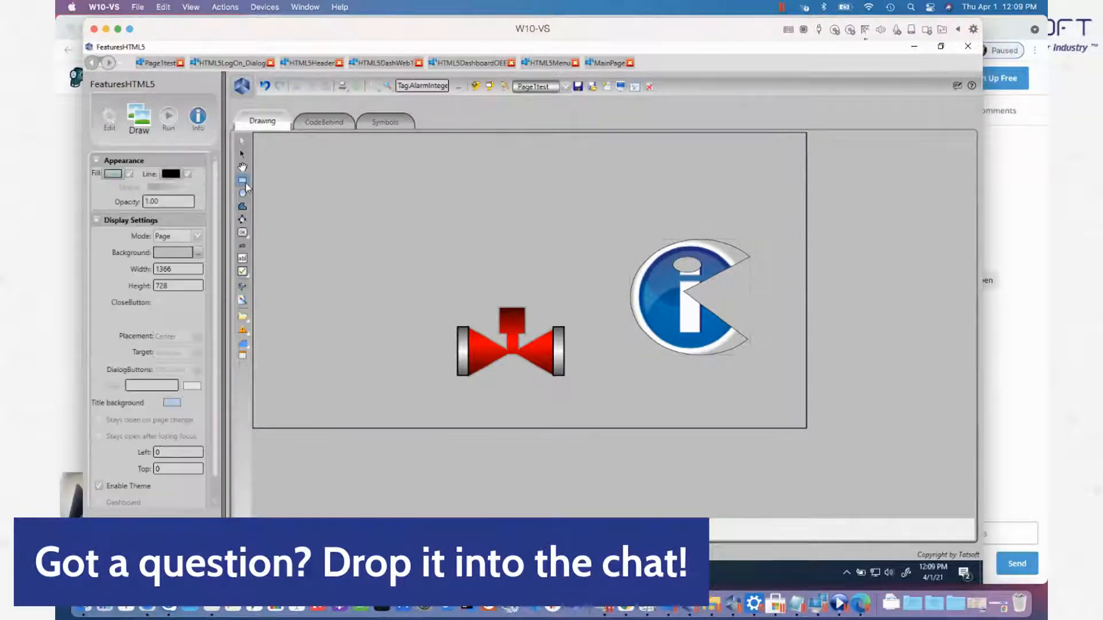
{"action": "left_click_drag", "start_coordinate": [324, 175], "coordinate": [342, 277]}
{"action": "left_click", "coordinate": [339, 263]}
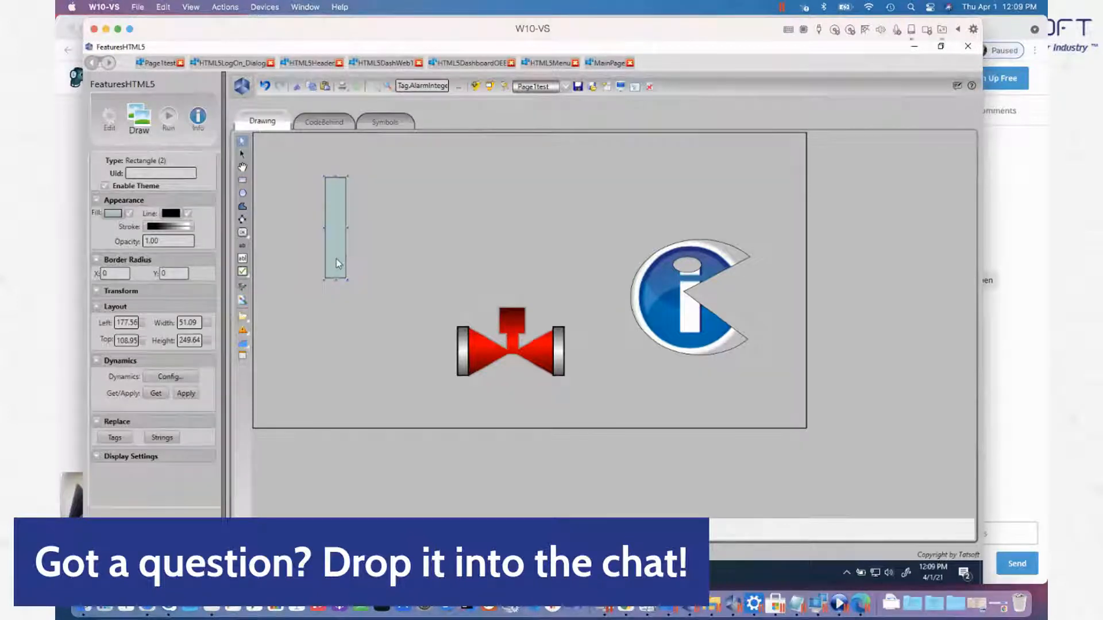
{"action": "left_click_drag", "start_coordinate": [541, 347], "coordinate": [649, 337]}
- Give the vertical rectangle a Bargraph dynamic with the expression pid.Sepoint
{"action": "left_click", "coordinate": [345, 267]}
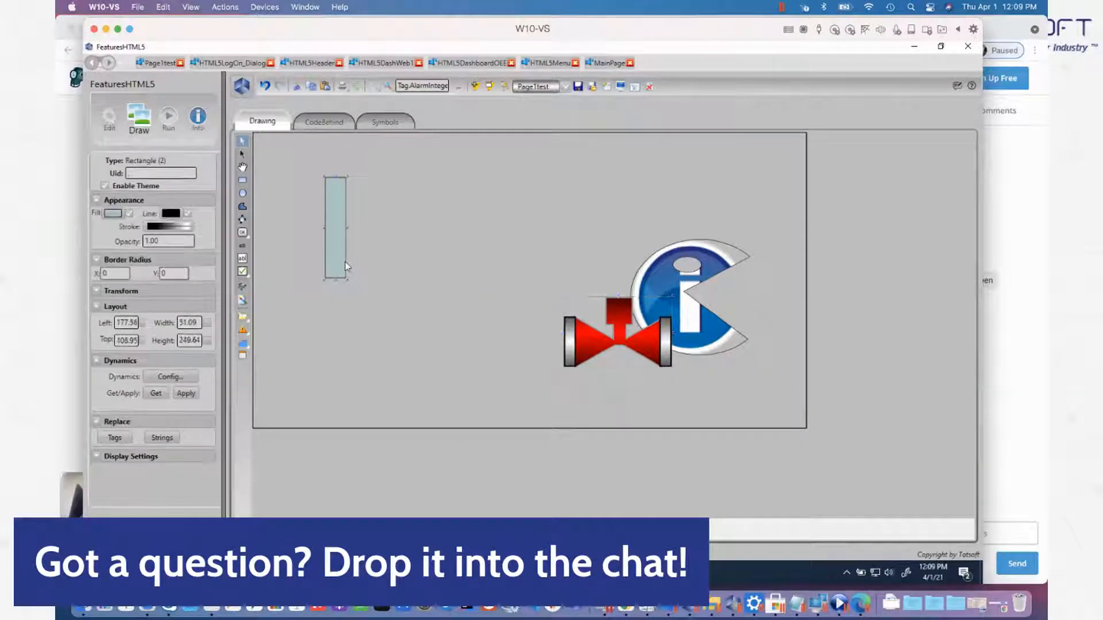
{"action": "double_click", "coordinate": [345, 267]}
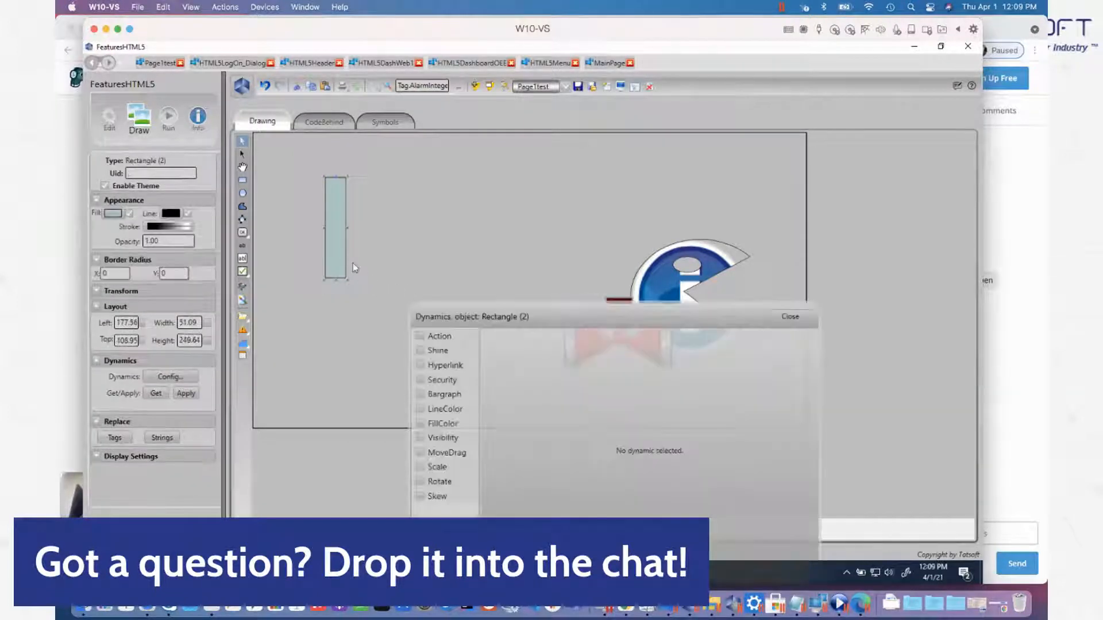
{"action": "left_click", "coordinate": [420, 394]}
{"action": "type", "text": "pid.s"}
{"action": "key", "text": "Return"}
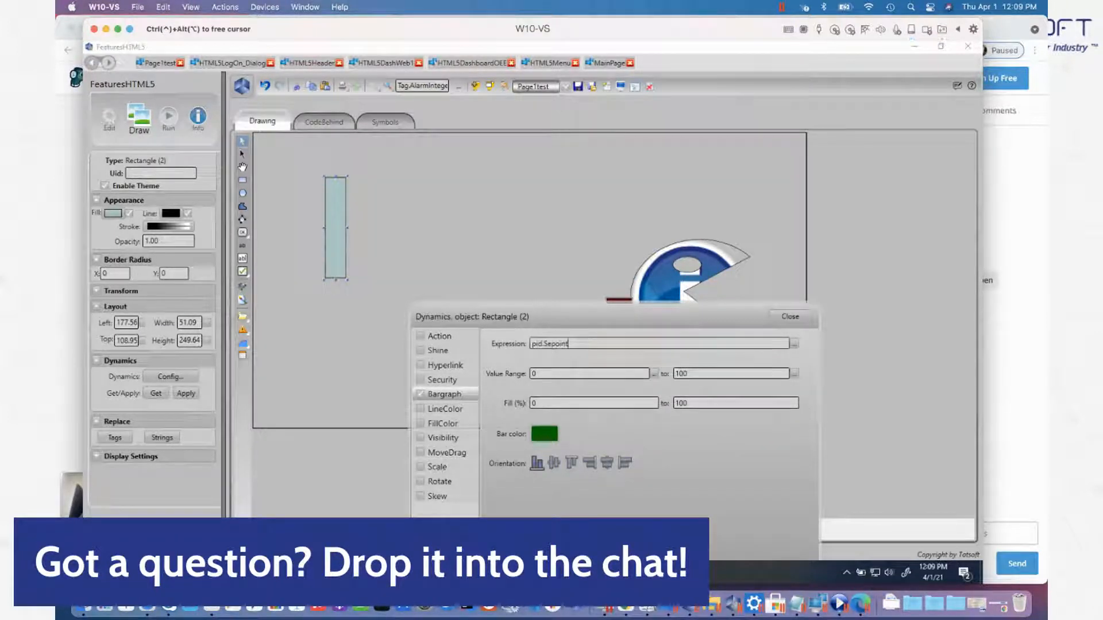
- Duplicate the bargraph rectangle just to its right and set the copy's Bargraph expression to pid.PV
{"action": "left_click_drag", "start_coordinate": [334, 240], "coordinate": [364, 239], "text": "ctrl"}
{"action": "double_click", "coordinate": [554, 344]}
{"action": "key", "text": "BackSpace"}
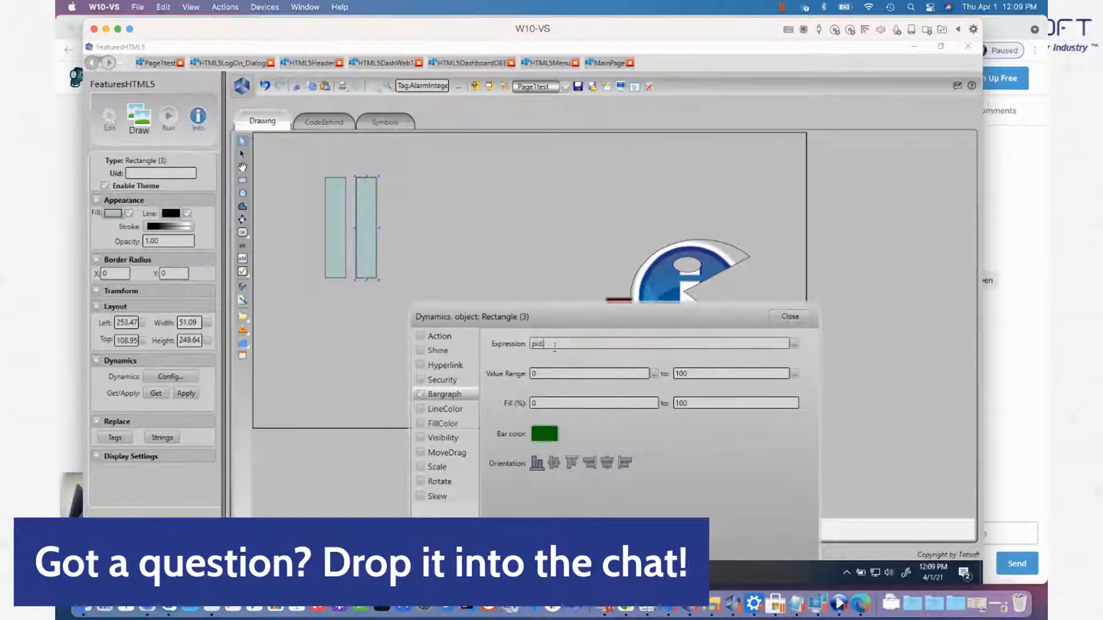
{"action": "type", "text": "v"}
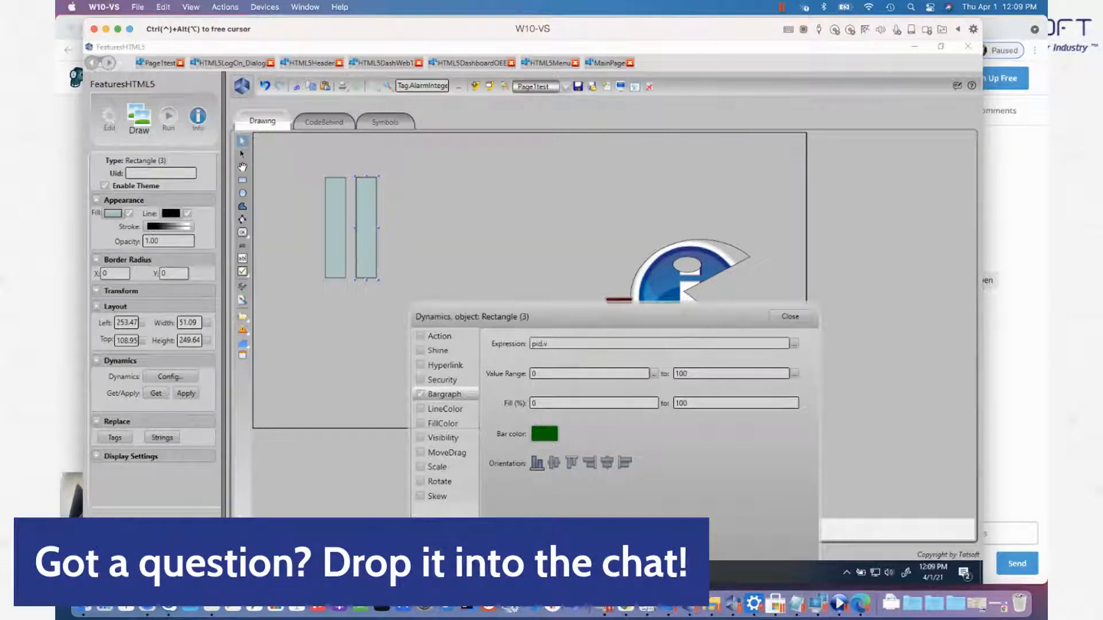
{"action": "type", "text": "d."}
{"action": "key", "text": "Down"}
{"action": "key", "text": "Return"}
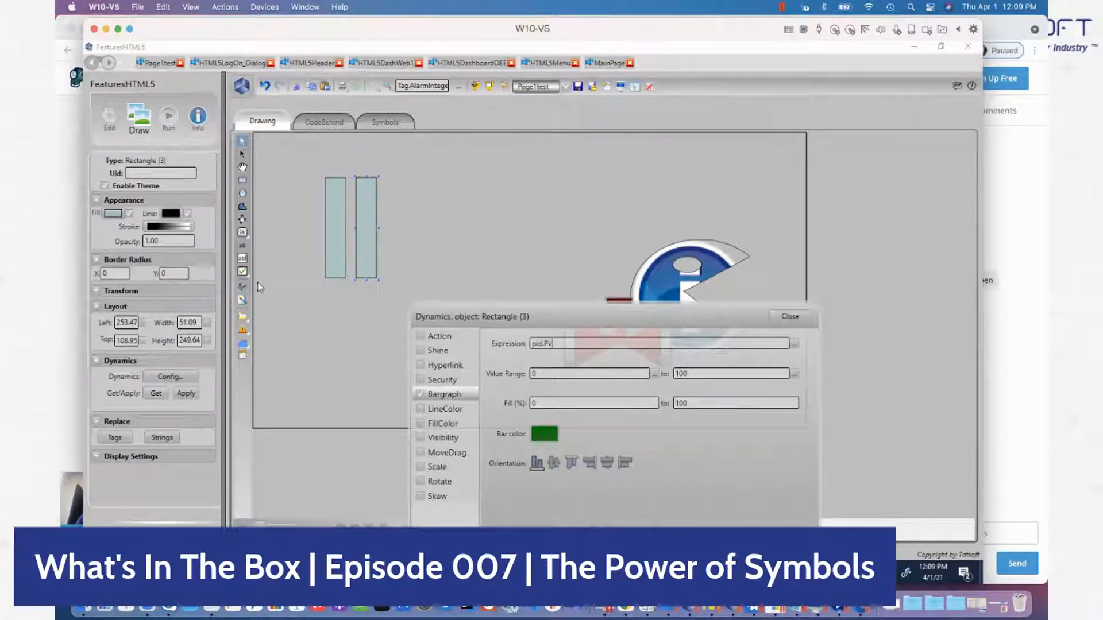
- Place a checkbox of 85 by 30 centred just below the two bargraph rectangles
{"action": "mouse_move", "coordinate": [244, 273]}
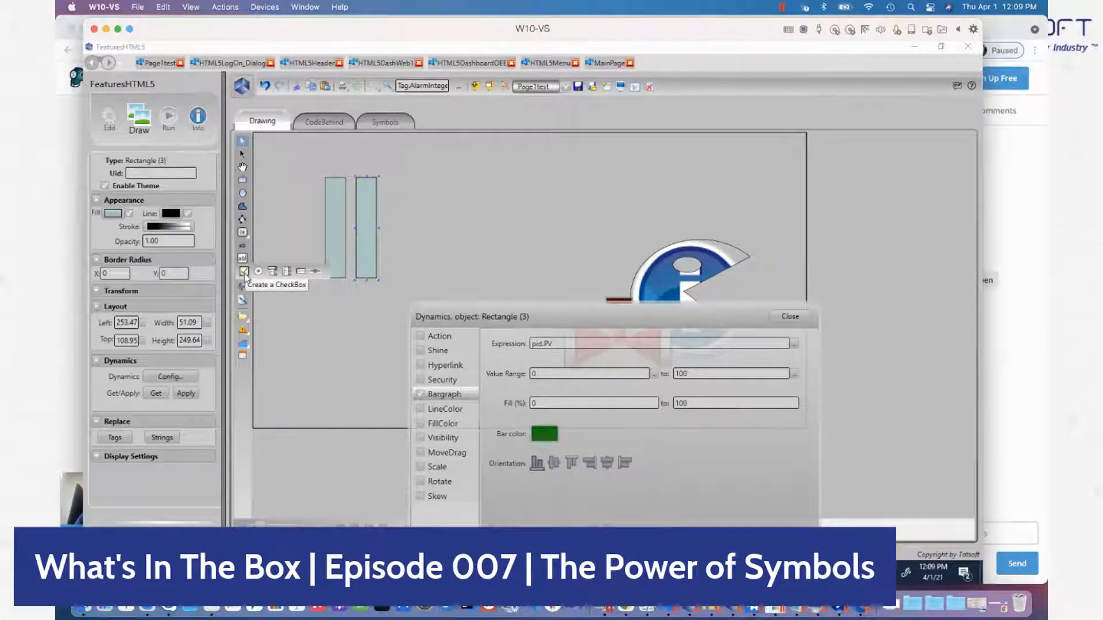
{"action": "left_click", "coordinate": [245, 274]}
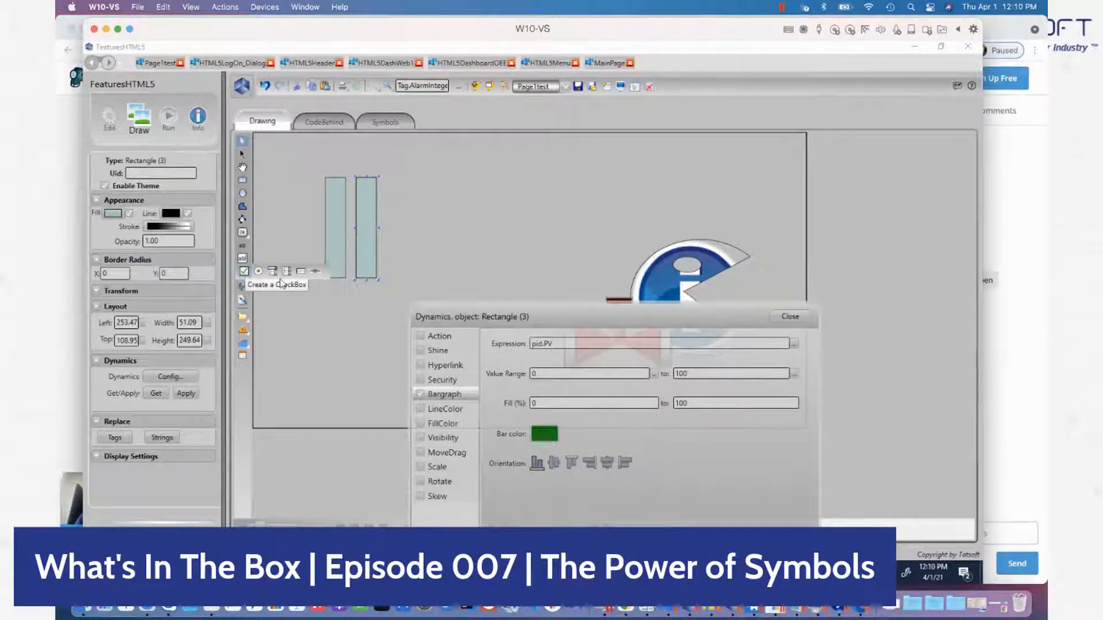
{"action": "left_click", "coordinate": [334, 293]}
{"action": "left_click", "coordinate": [339, 295]}
{"action": "left_click_drag", "start_coordinate": [339, 295], "coordinate": [337, 288]}
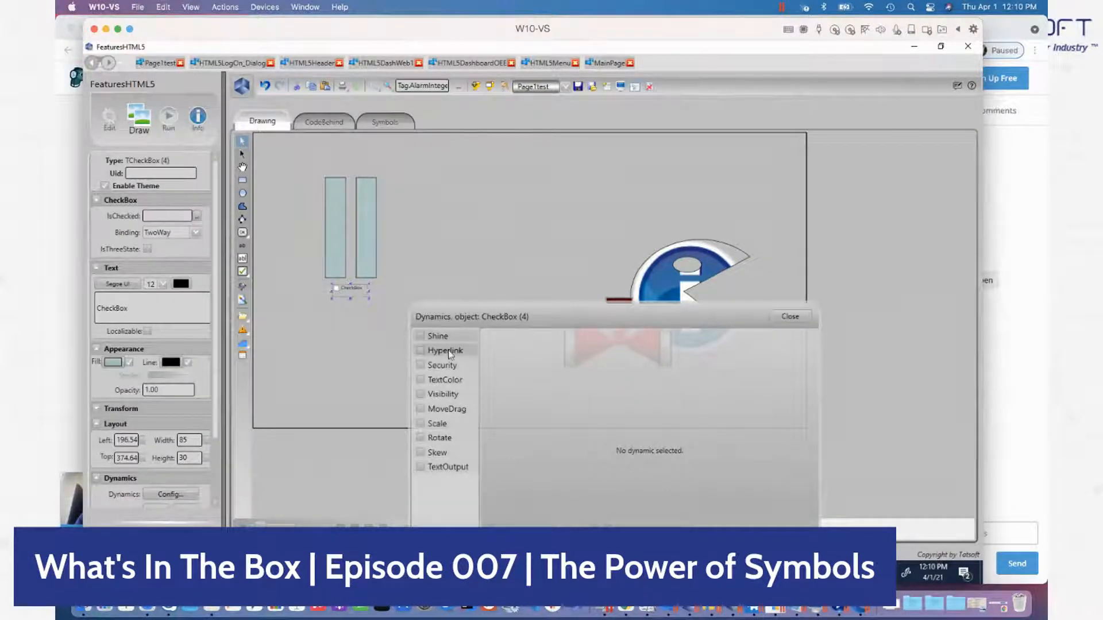
- Link the checkbox's IsChecked property to pid.auto
{"action": "left_click", "coordinate": [170, 217]}
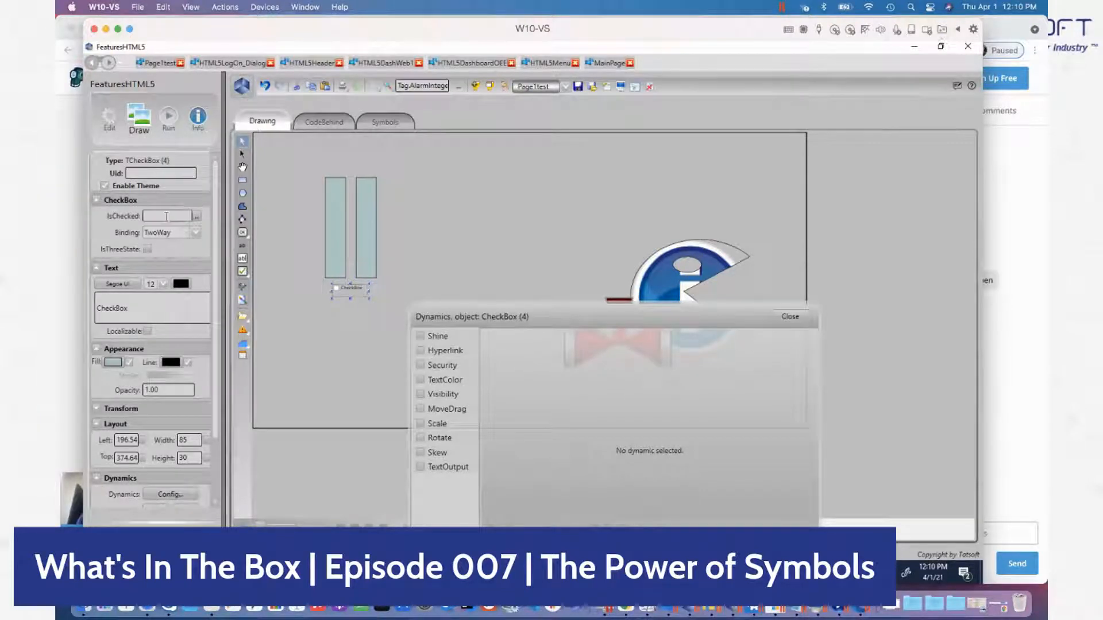
{"action": "type", "text": "pid."}
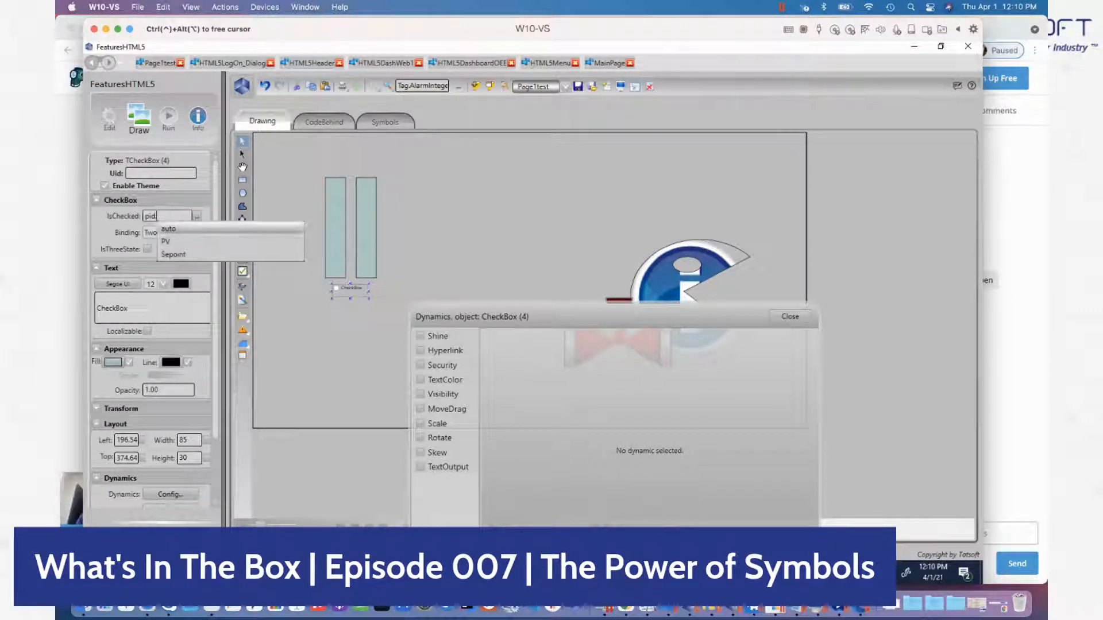
{"action": "key", "text": "Return"}
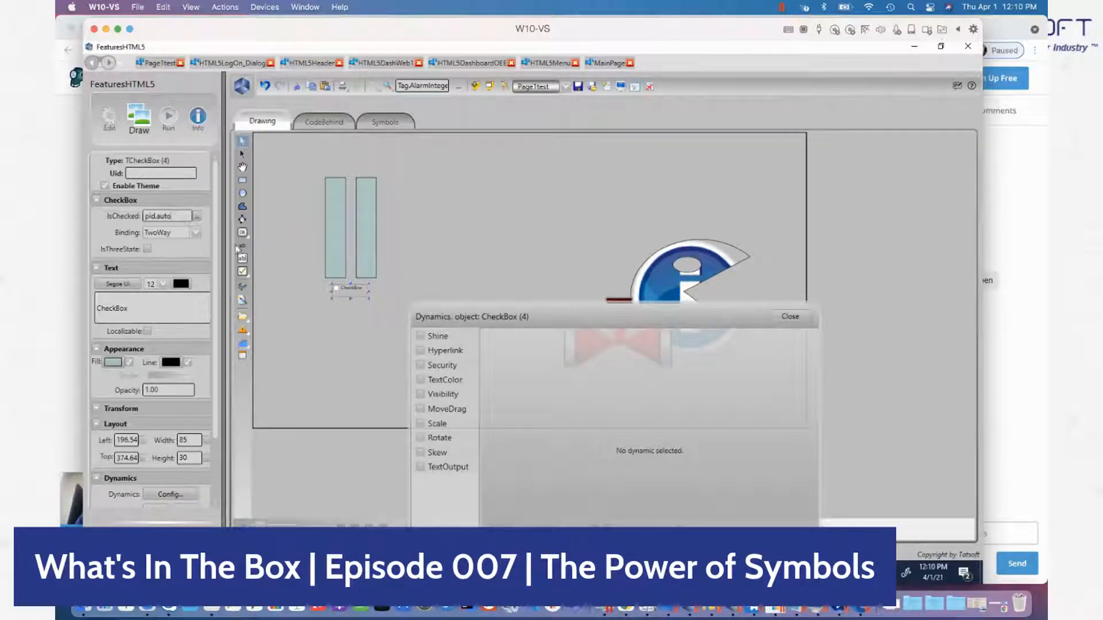
- Combine the two bargraph rectangles and the checkbox below them into a new symbol, replacing its default symbol name
{"action": "left_click", "coordinate": [364, 318]}
{"action": "left_click", "coordinate": [353, 288]}
{"action": "left_click", "coordinate": [425, 241]}
{"action": "left_click_drag", "start_coordinate": [280, 152], "coordinate": [425, 313]}
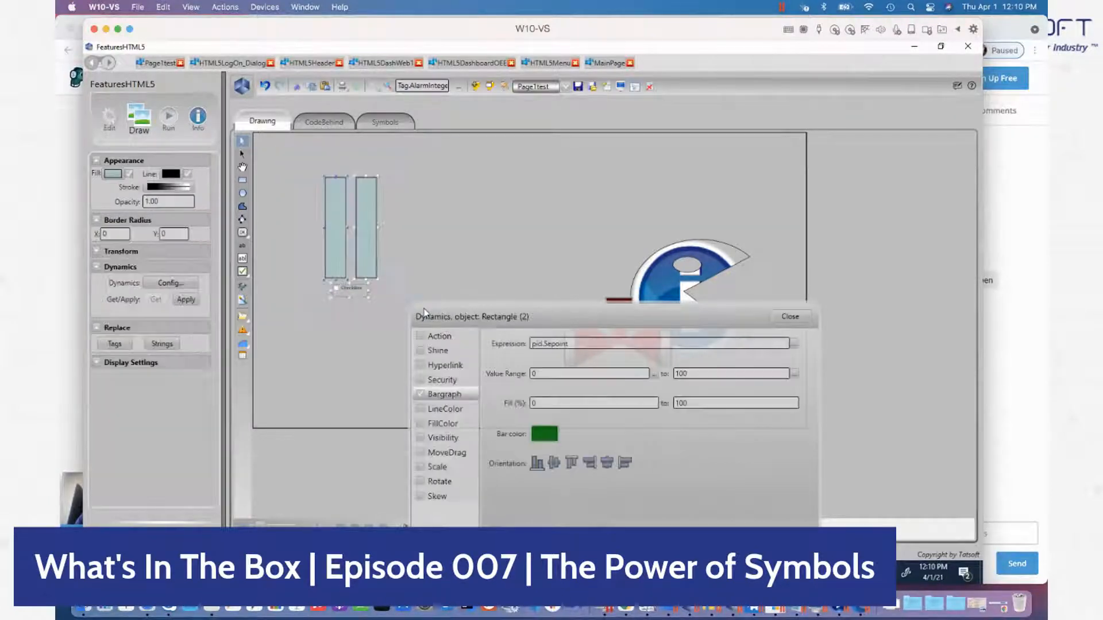
{"action": "right_click", "coordinate": [338, 271]}
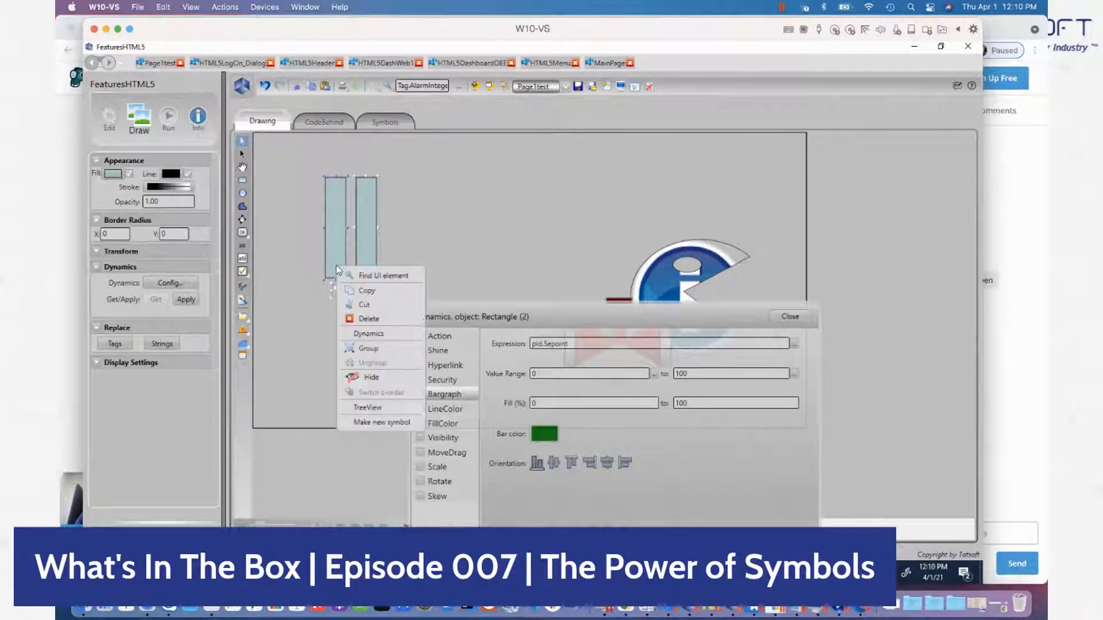
{"action": "left_click", "coordinate": [381, 423]}
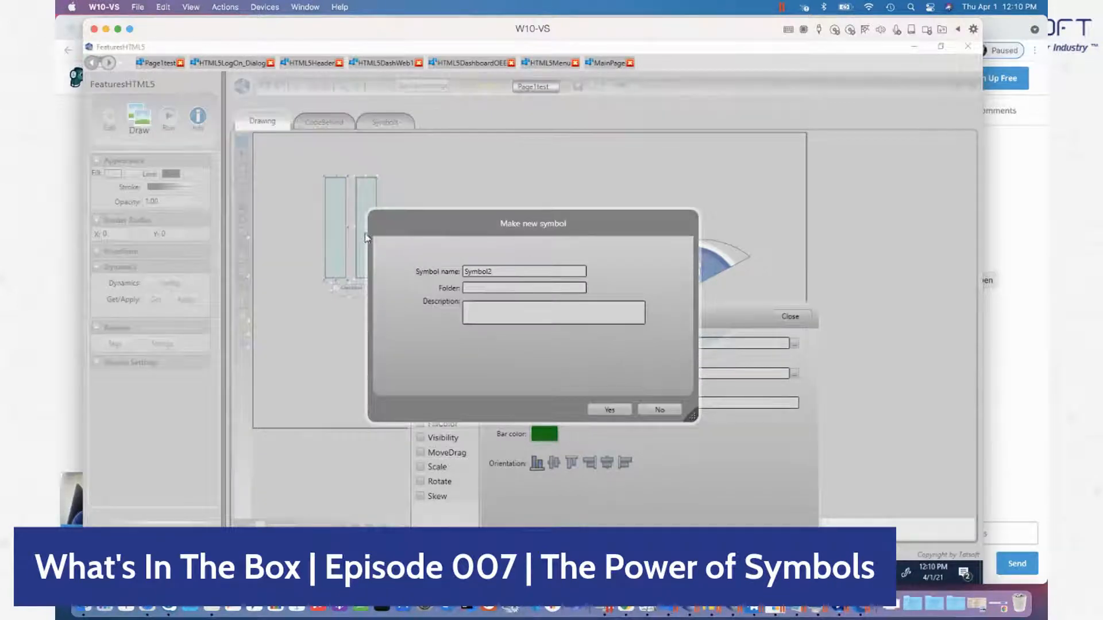
{"action": "left_click_drag", "start_coordinate": [550, 268], "coordinate": [420, 277]}
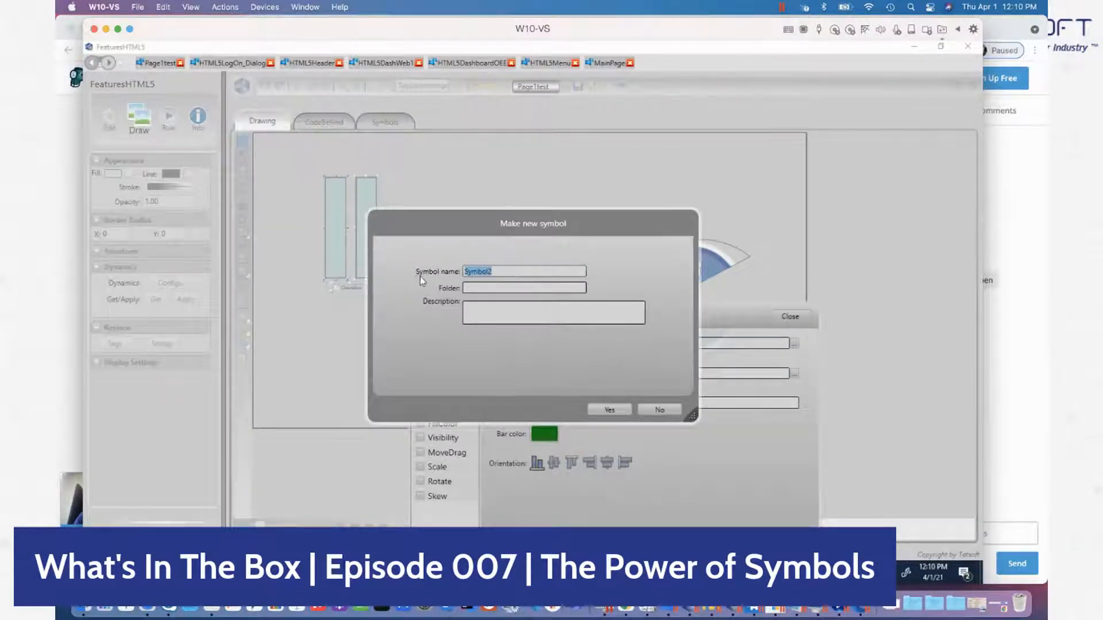
{"action": "type", "text": "P"}
{"action": "left_click", "coordinate": [624, 410]}
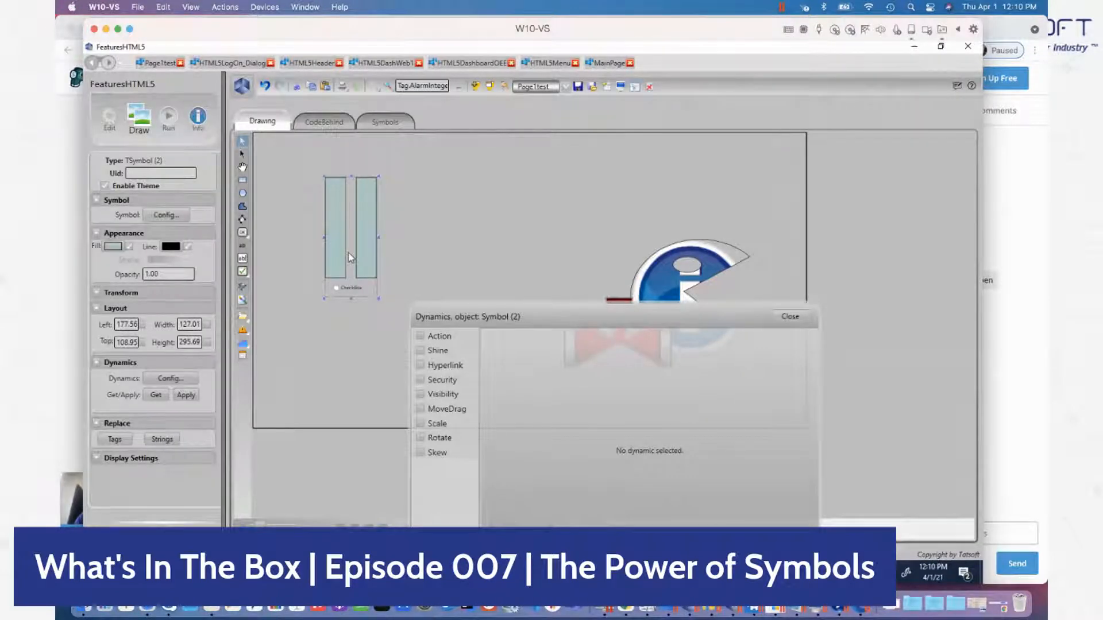
- Shift the new bargraph symbol very slightly to the left and dismiss its Dynamics settings
{"action": "left_click_drag", "start_coordinate": [351, 257], "coordinate": [338, 259]}
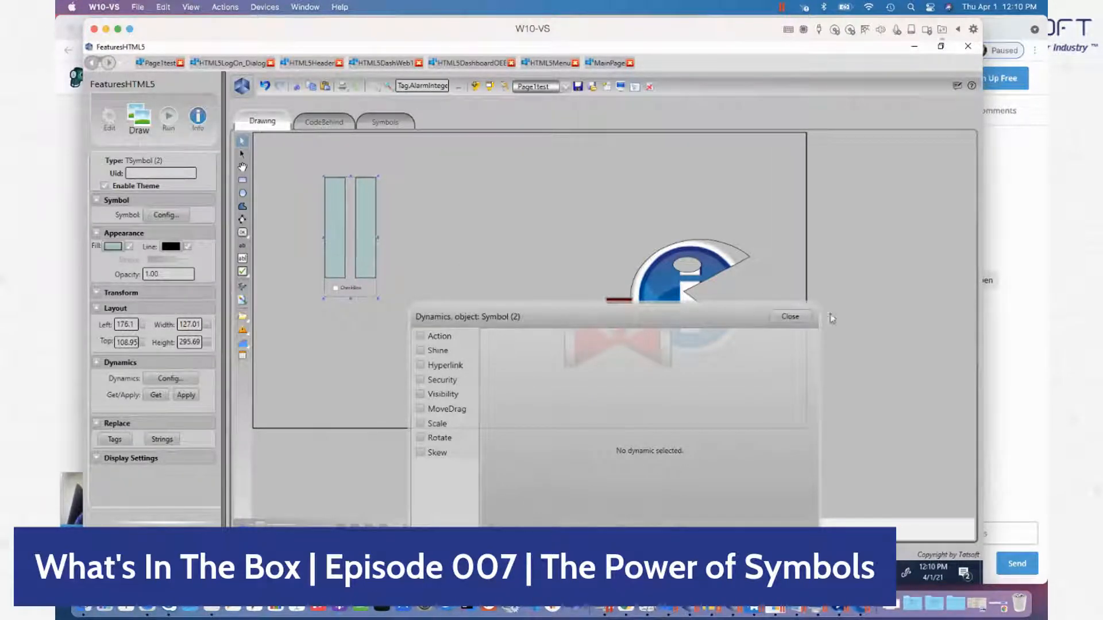
{"action": "left_click", "coordinate": [799, 317]}
{"action": "double_click", "coordinate": [363, 241]}
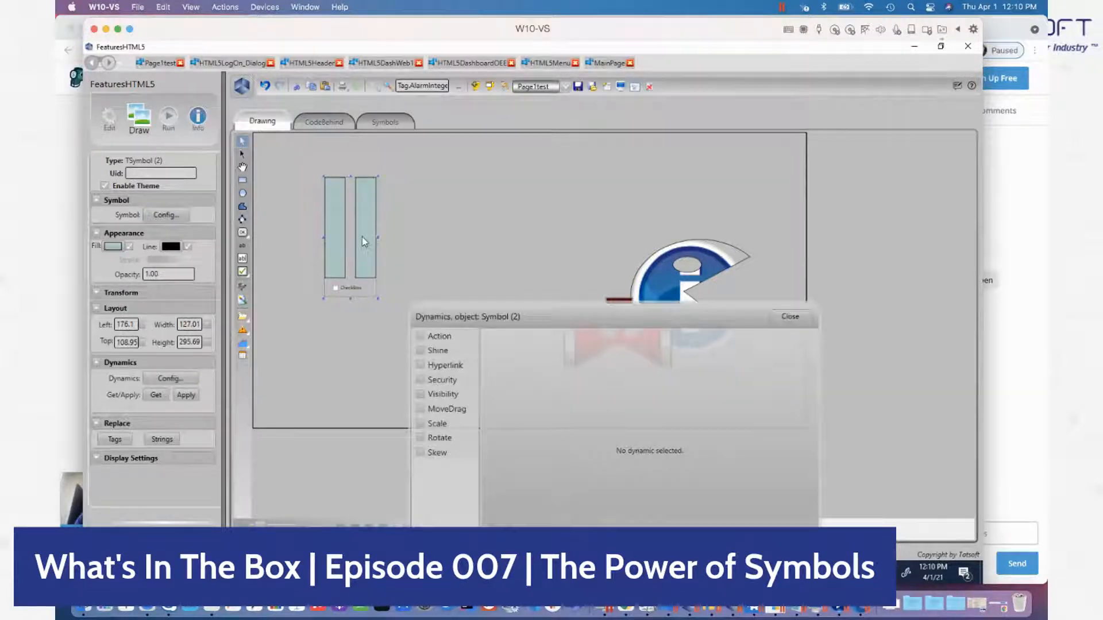
{"action": "left_click", "coordinate": [785, 317]}
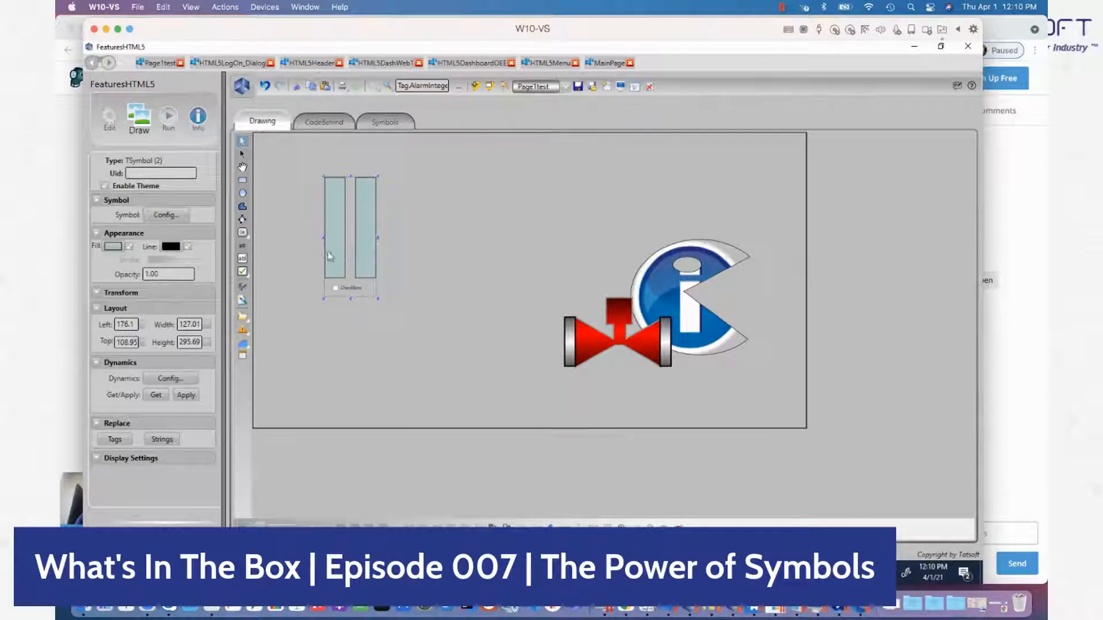
- Create five more tags of type PID in the tag objects list, named loop1, PID1, PID2, PID3 and PID4
{"action": "left_click", "coordinate": [110, 131]}
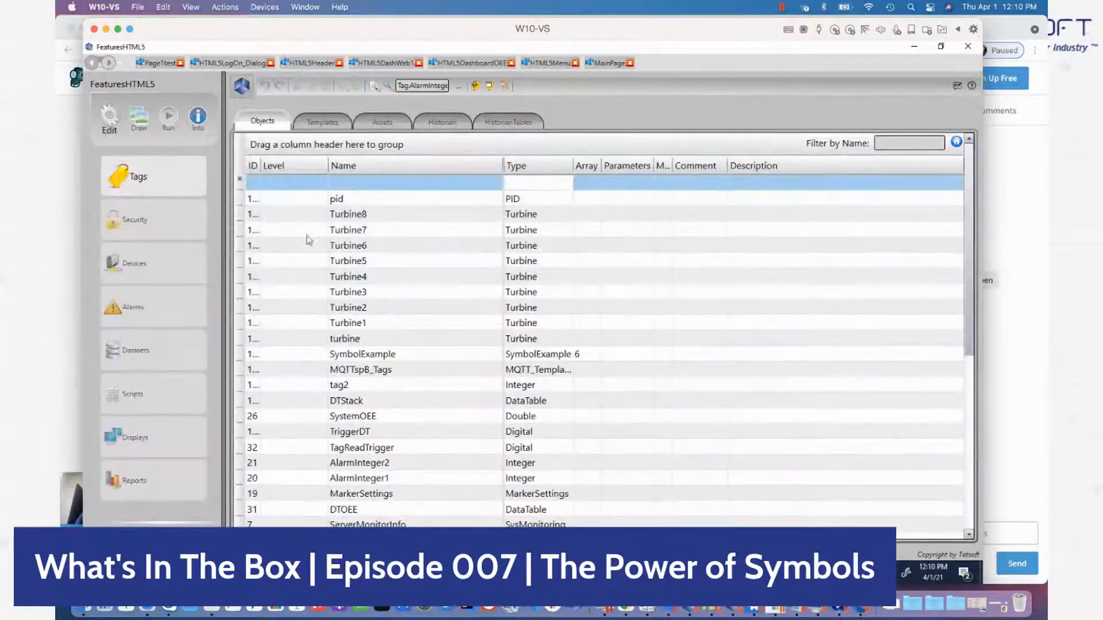
{"action": "left_click", "coordinate": [361, 187]}
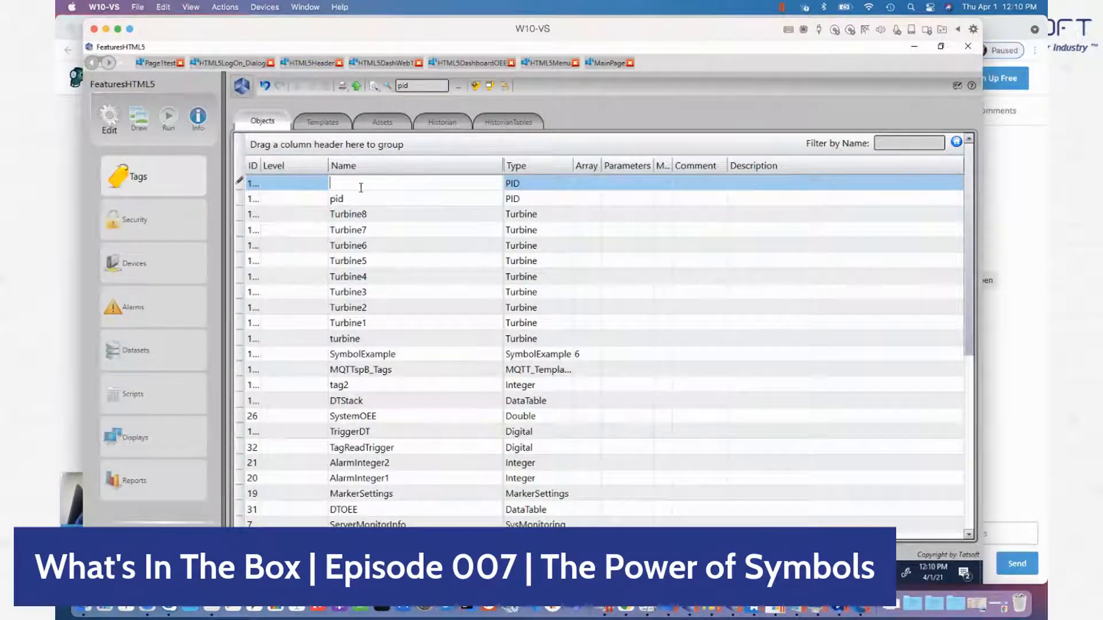
{"action": "type", "text": "loo1"}
{"action": "key", "text": "BackSpace"}
{"action": "key", "text": "BackSpace"}
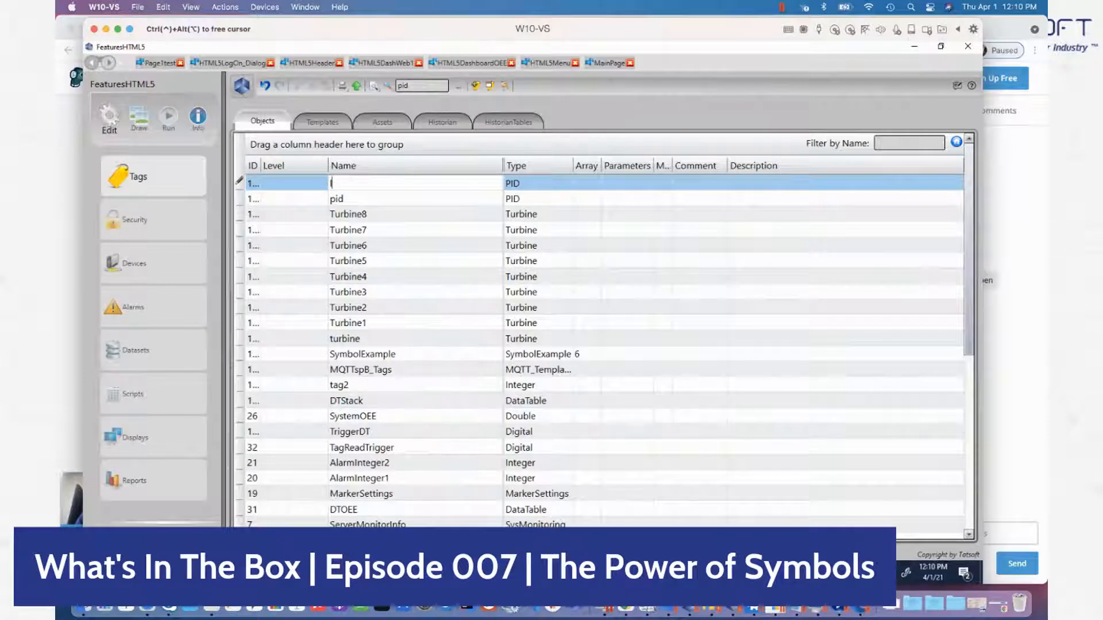
{"action": "type", "text": "o"}
{"action": "key", "text": "Return"}
{"action": "key", "text": "Return"}
{"action": "key", "text": "Return"}
{"action": "key", "text": "Return"}
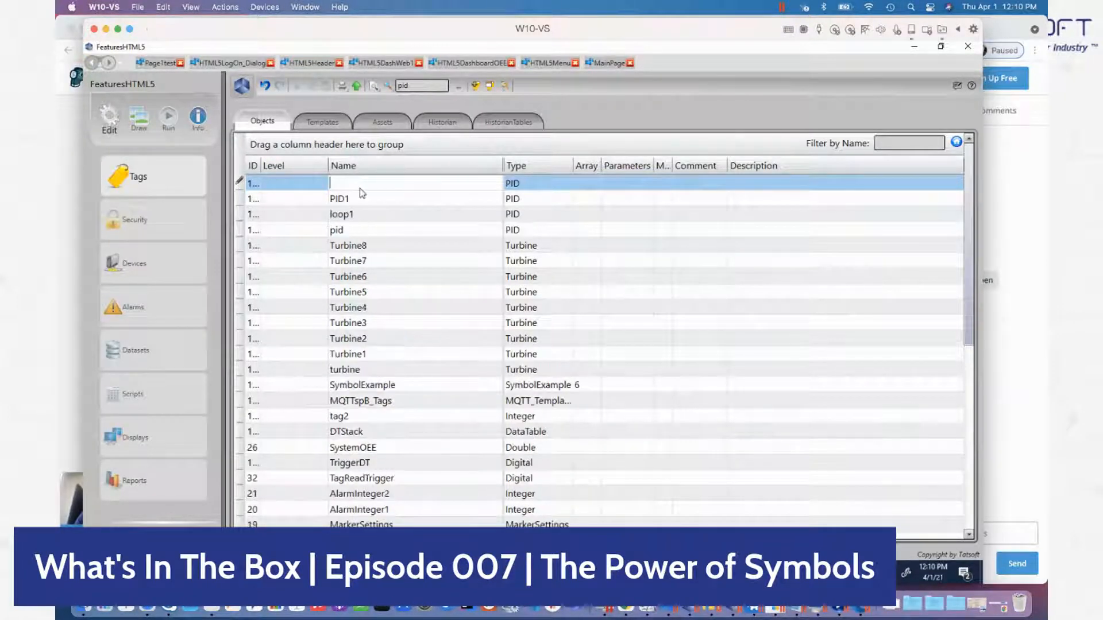
{"action": "key", "text": "Return"}
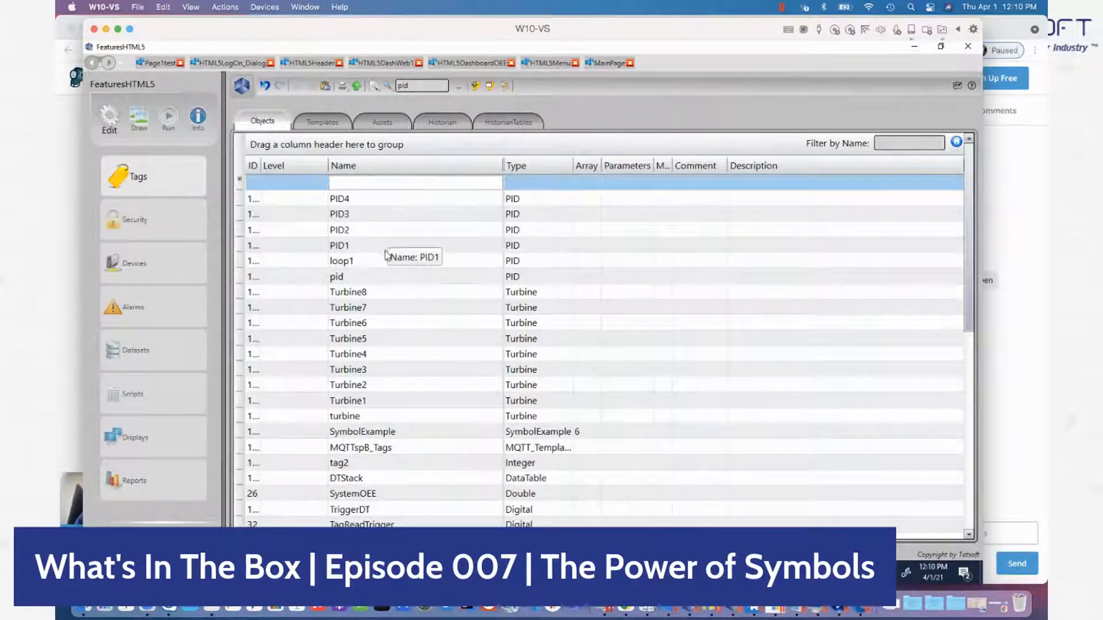
- Copy the tag rows from loop1 to PID4 and paste them as linked symbols onto the Page1test drawing
{"action": "left_click", "coordinate": [381, 260]}
{"action": "left_click", "coordinate": [378, 205], "text": "shift"}
{"action": "right_click", "coordinate": [378, 205]}
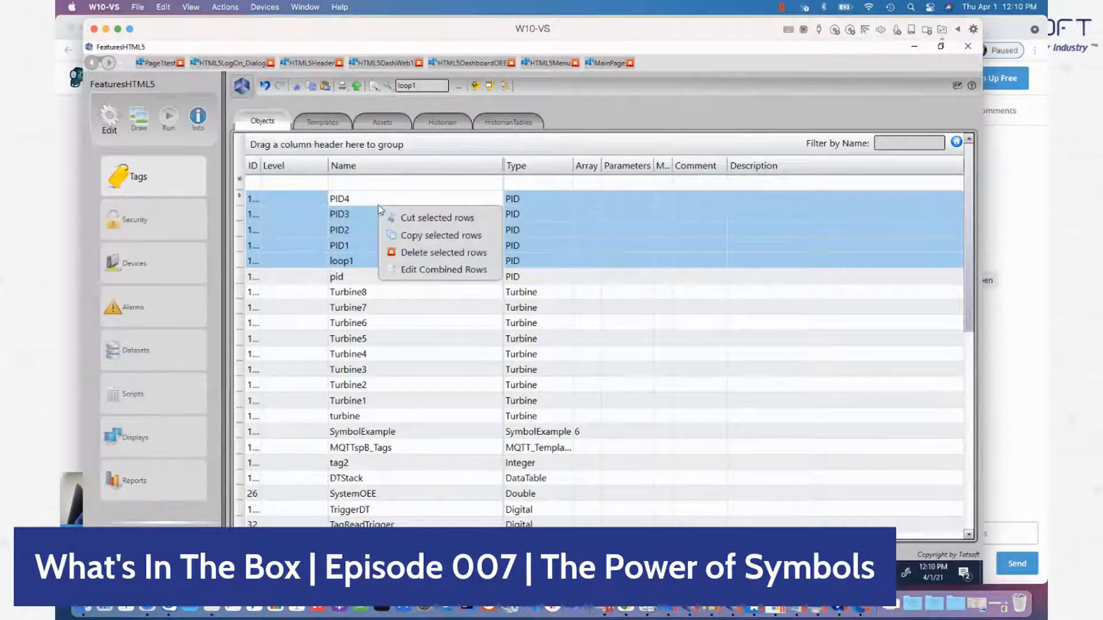
{"action": "left_click", "coordinate": [139, 118]}
{"action": "right_click", "coordinate": [442, 178]}
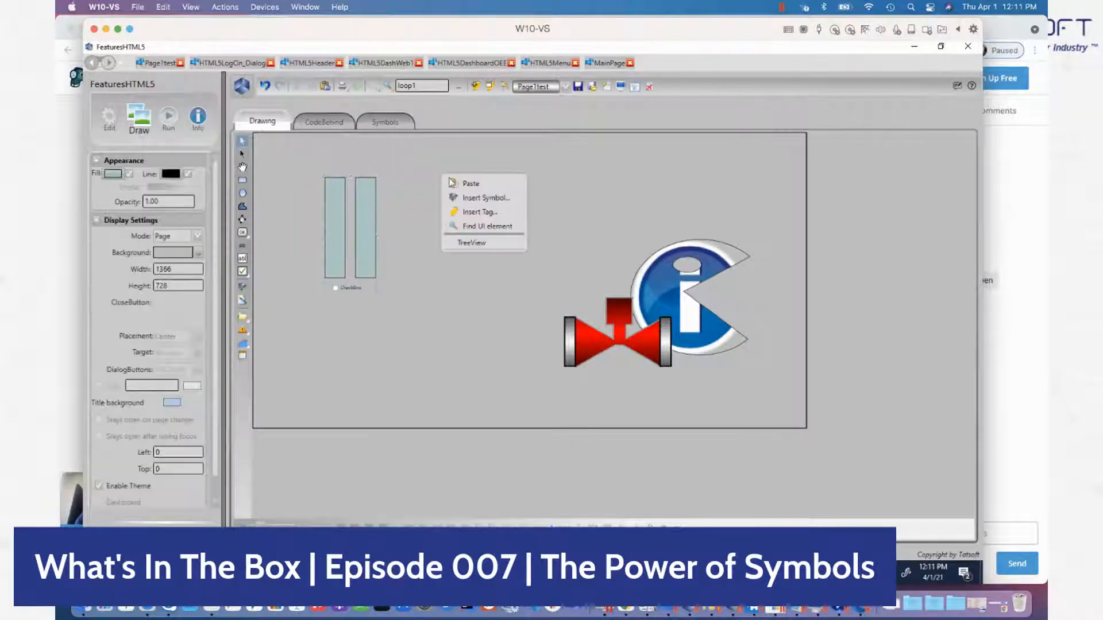
{"action": "left_click", "coordinate": [461, 180]}
{"action": "left_click", "coordinate": [607, 214]}
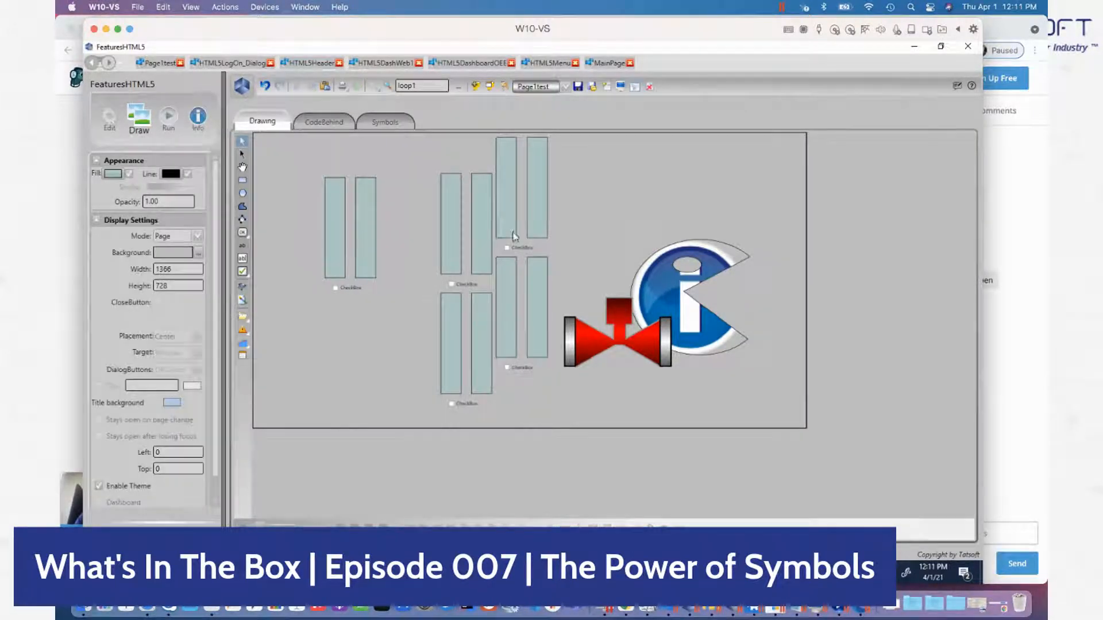
- Spread the pasted symbols apart beside and below the original bargraph symbol so that none of them overlap
{"action": "left_click_drag", "start_coordinate": [449, 241], "coordinate": [413, 235]}
{"action": "left_click_drag", "start_coordinate": [458, 323], "coordinate": [344, 325]}
{"action": "left_click_drag", "start_coordinate": [510, 292], "coordinate": [449, 339]}
{"action": "left_click_drag", "start_coordinate": [522, 224], "coordinate": [542, 268]}
{"action": "double_click", "coordinate": [535, 264]}
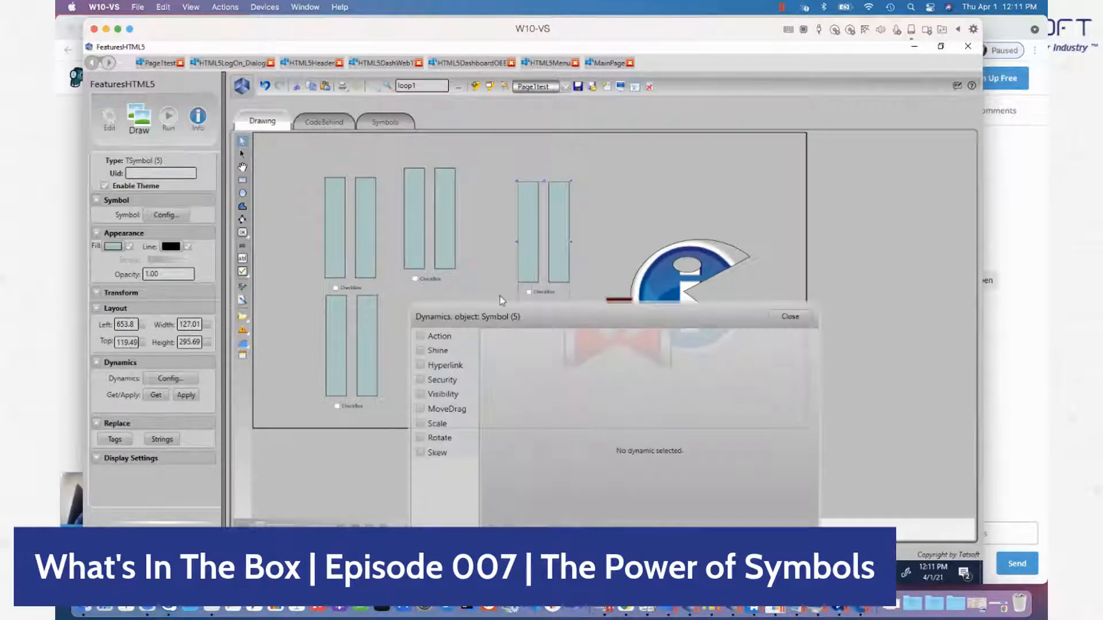
{"action": "left_click", "coordinate": [793, 316]}
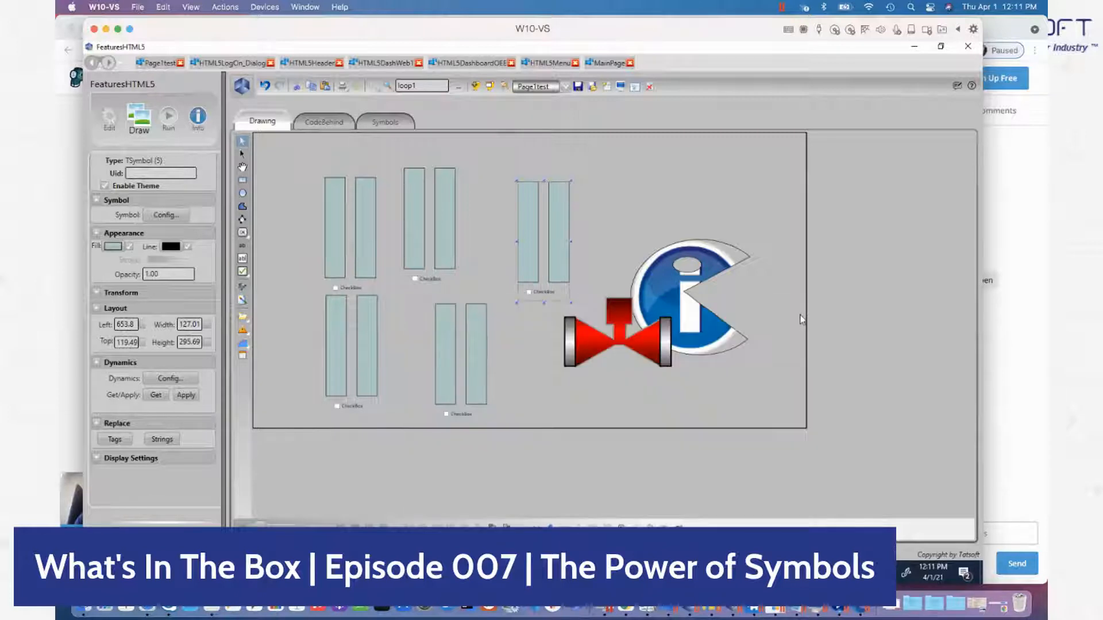
{"action": "left_click", "coordinate": [644, 178]}
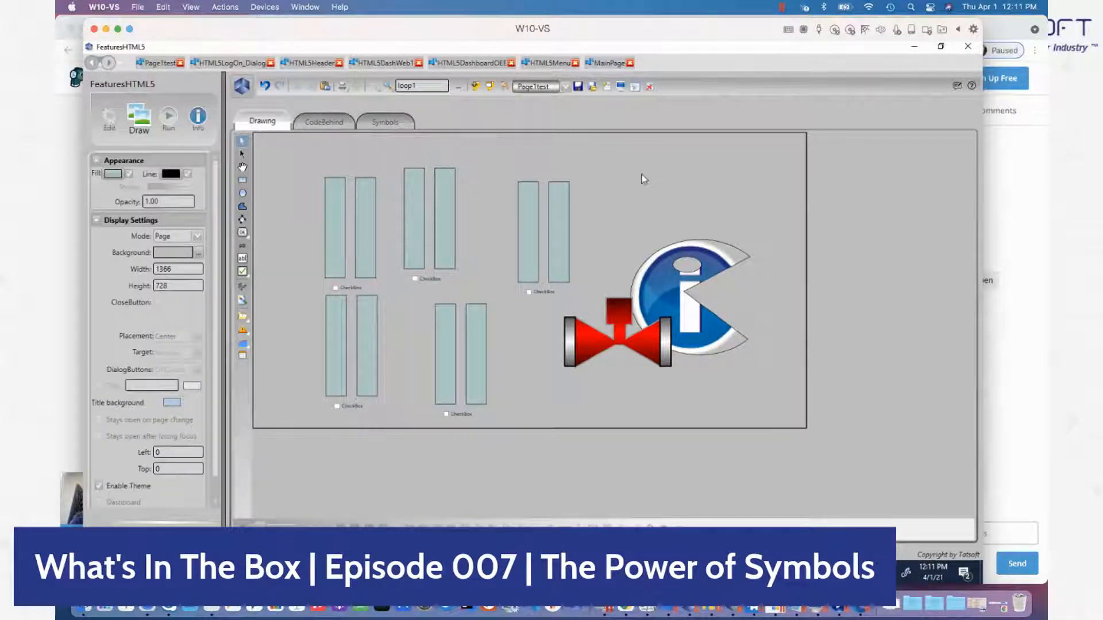
- Review the symbols on the drawing together with the PID tags and the members of the PID template
{"action": "left_click_drag", "start_coordinate": [295, 174], "coordinate": [764, 418]}
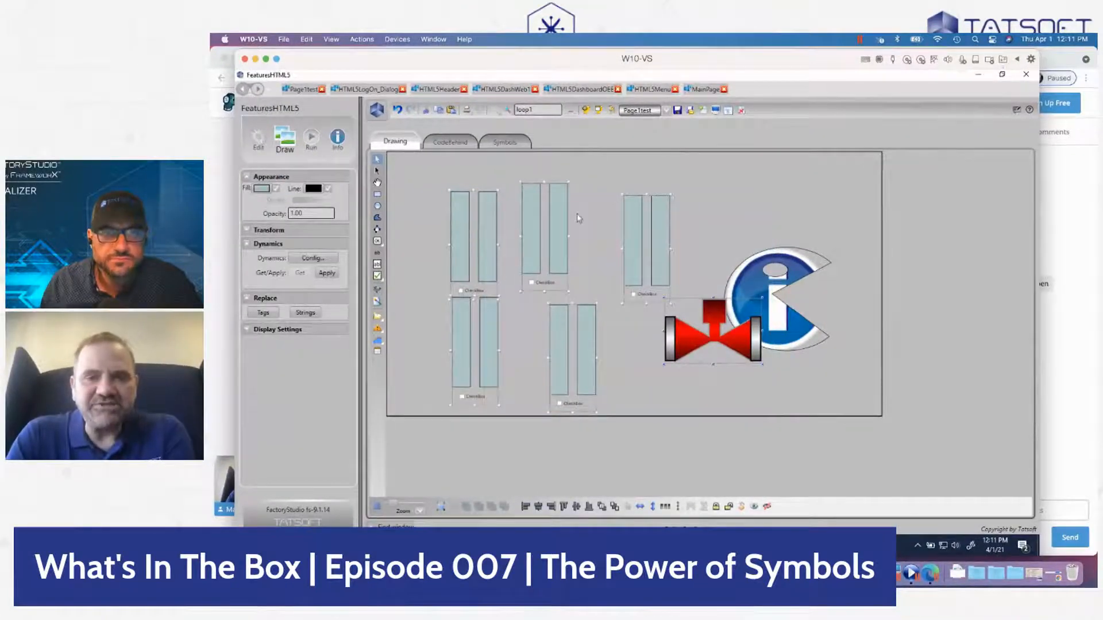
{"action": "left_click", "coordinate": [258, 140]}
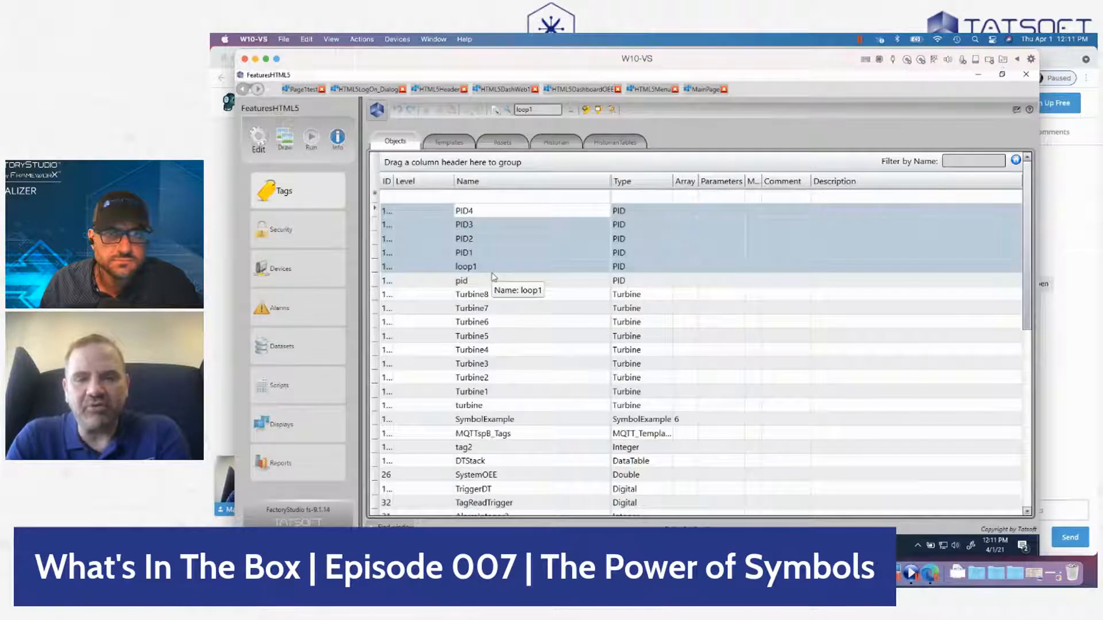
{"action": "left_click", "coordinate": [454, 142]}
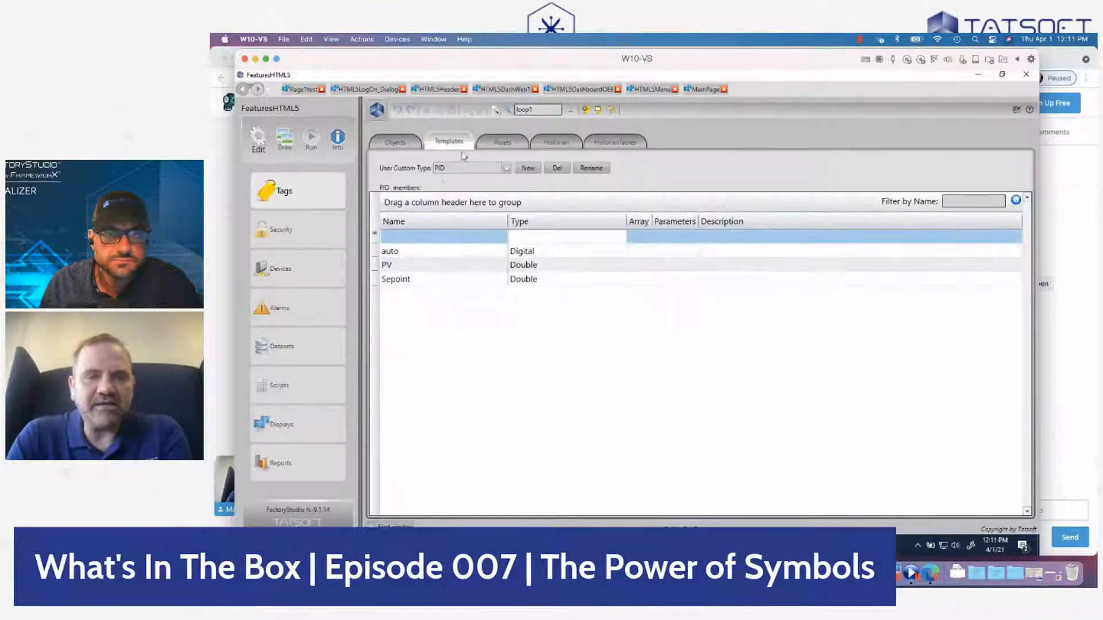
- Examine in Notepad how Display.csv defines symbols, positions and labels, and return to the tag objects list
{"action": "left_click", "coordinate": [286, 144]}
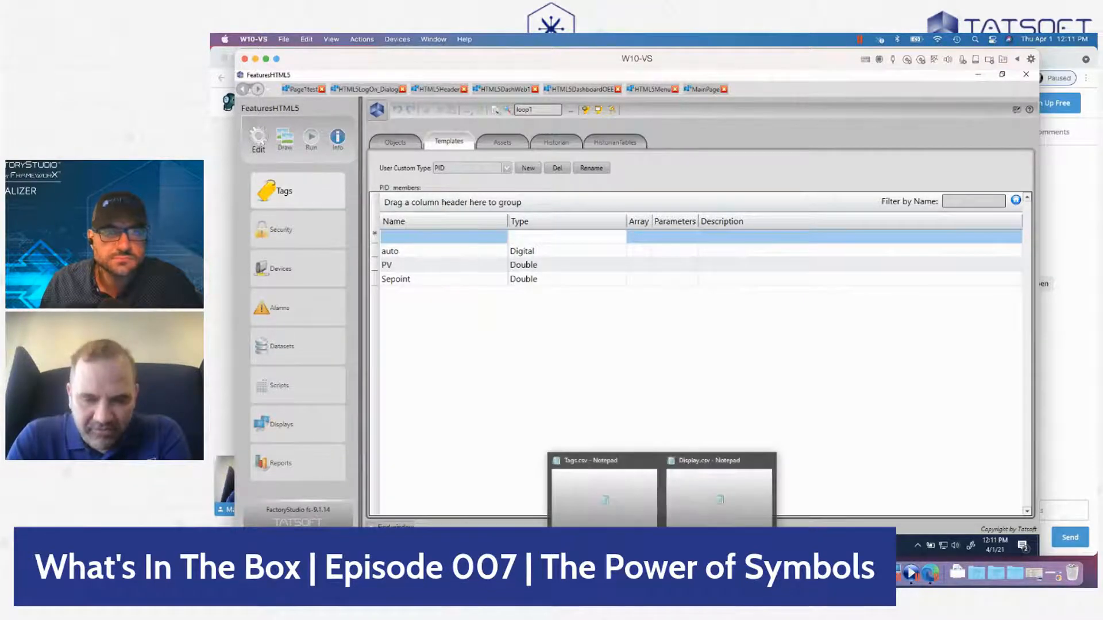
{"action": "left_click", "coordinate": [716, 492]}
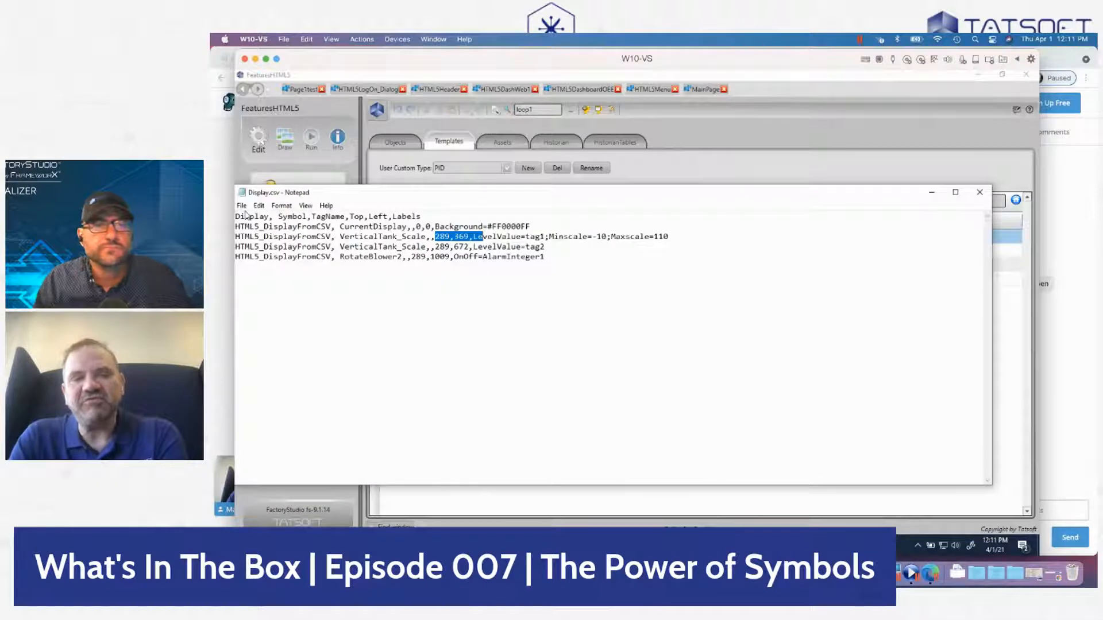
{"action": "left_click", "coordinate": [283, 238]}
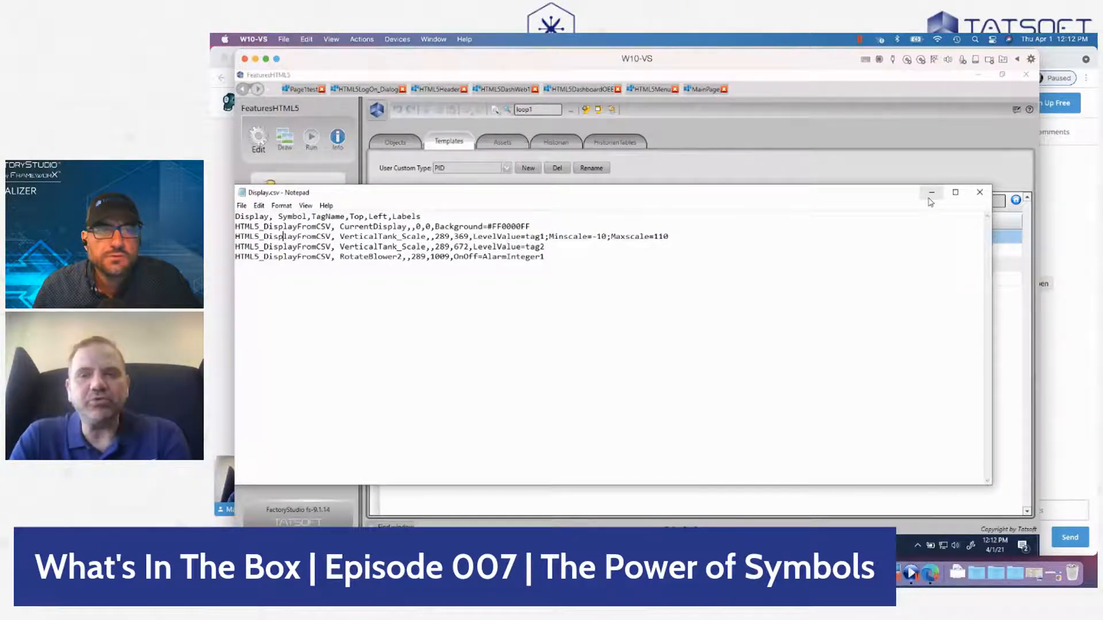
{"action": "left_click", "coordinate": [931, 192]}
{"action": "left_click", "coordinate": [395, 142]}
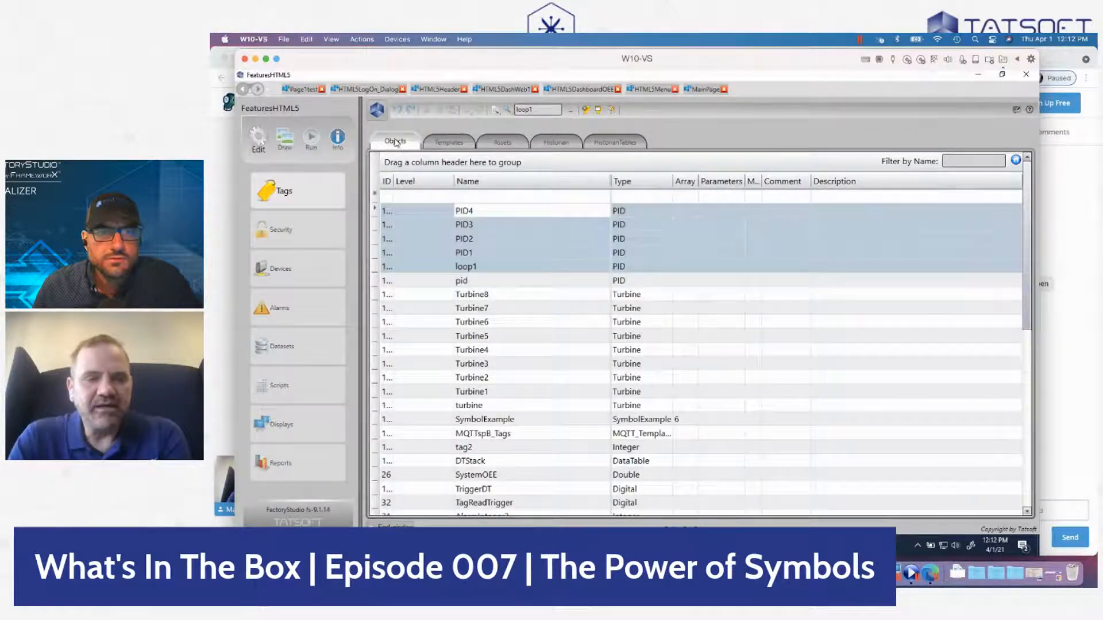
{"action": "left_click", "coordinate": [560, 305]}
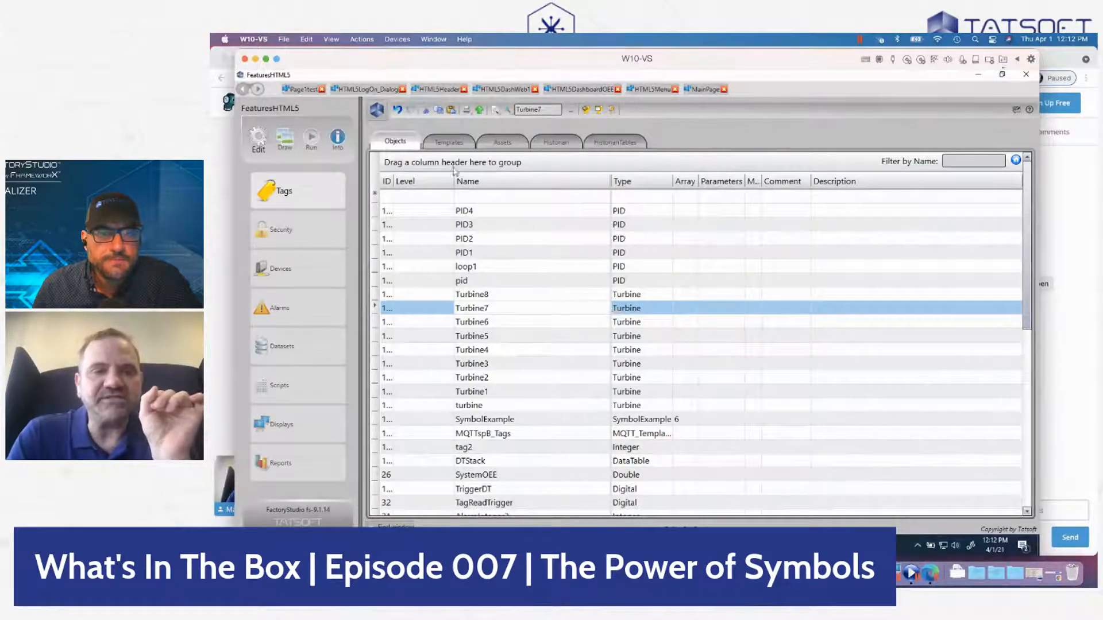
- Add a member of type PID named loop1 to the Turbine template
{"action": "left_click", "coordinate": [454, 142]}
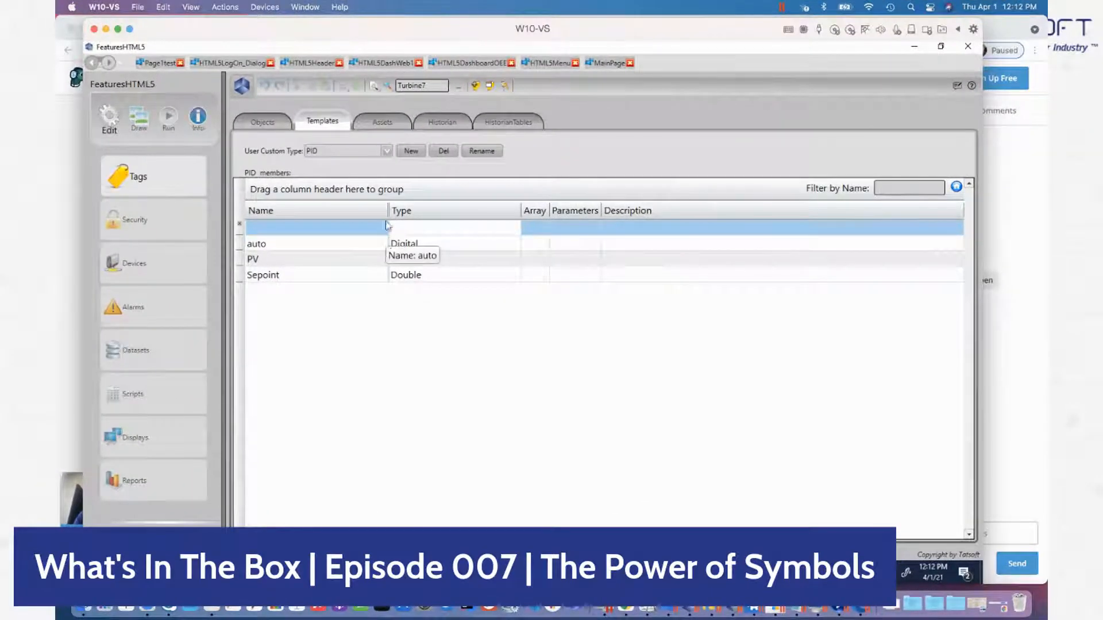
{"action": "left_click", "coordinate": [389, 152]}
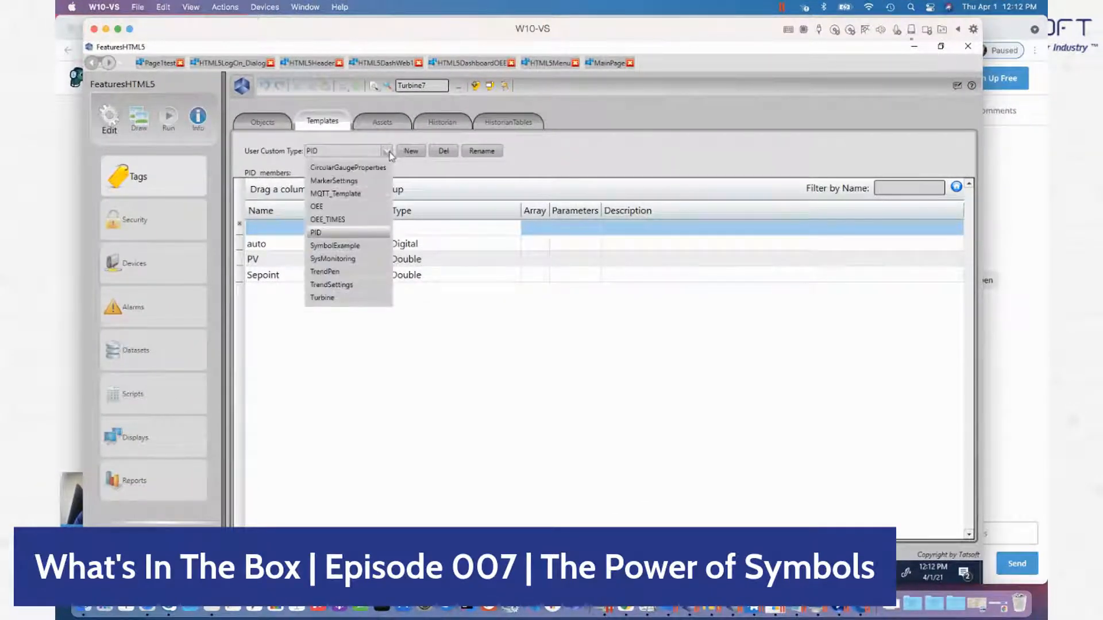
{"action": "left_click", "coordinate": [340, 298]}
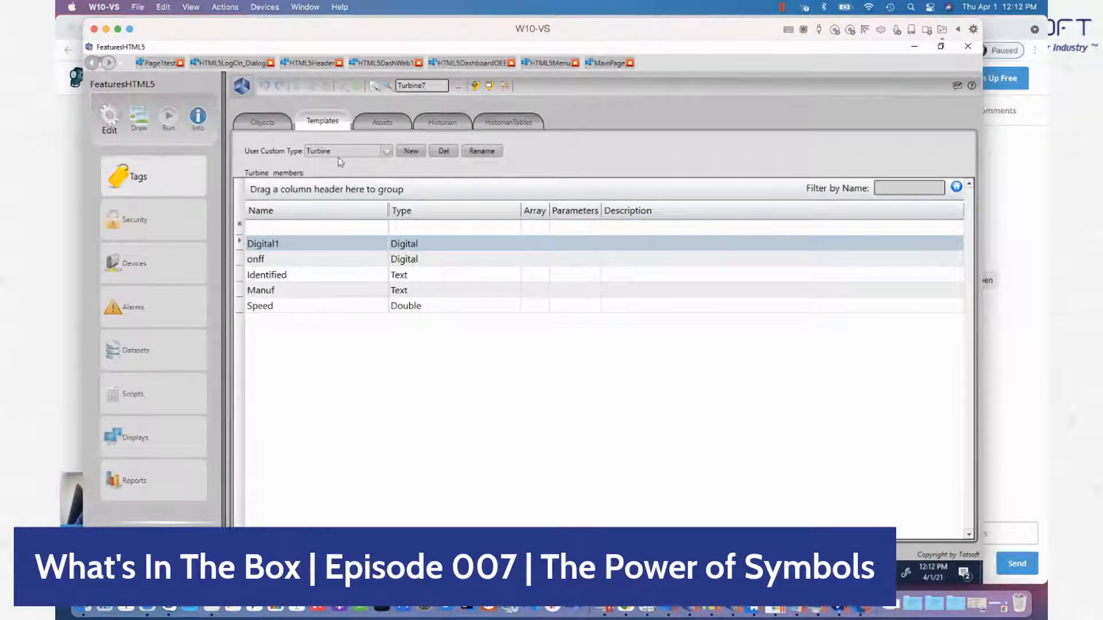
{"action": "left_click", "coordinate": [451, 231]}
{"action": "left_click", "coordinate": [451, 230]}
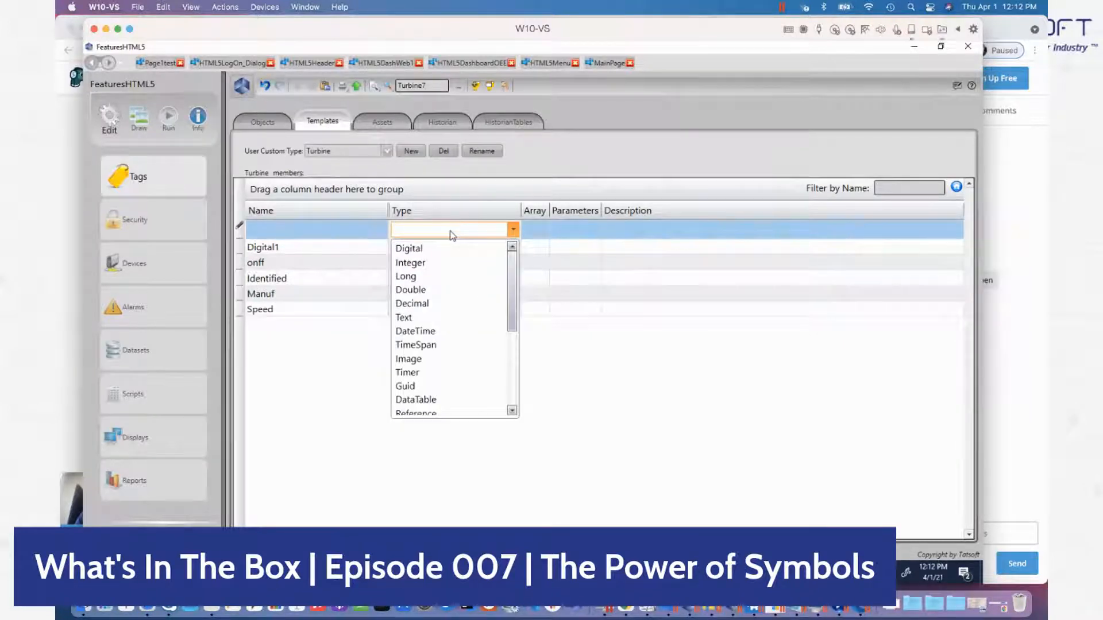
{"action": "left_click_drag", "start_coordinate": [510, 313], "coordinate": [511, 394]}
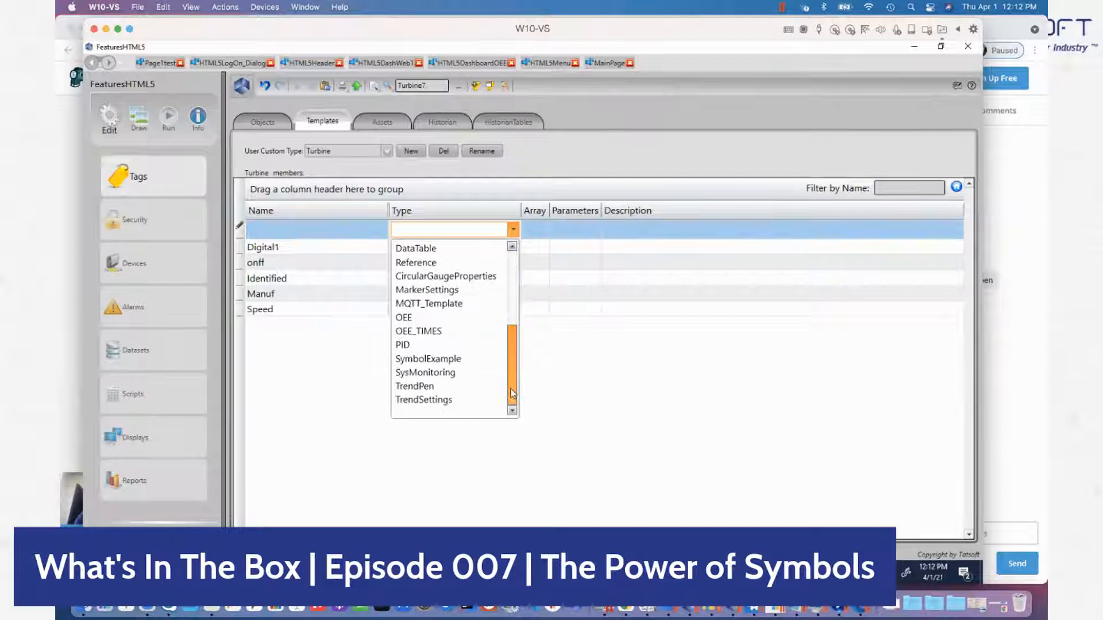
{"action": "left_click", "coordinate": [417, 344]}
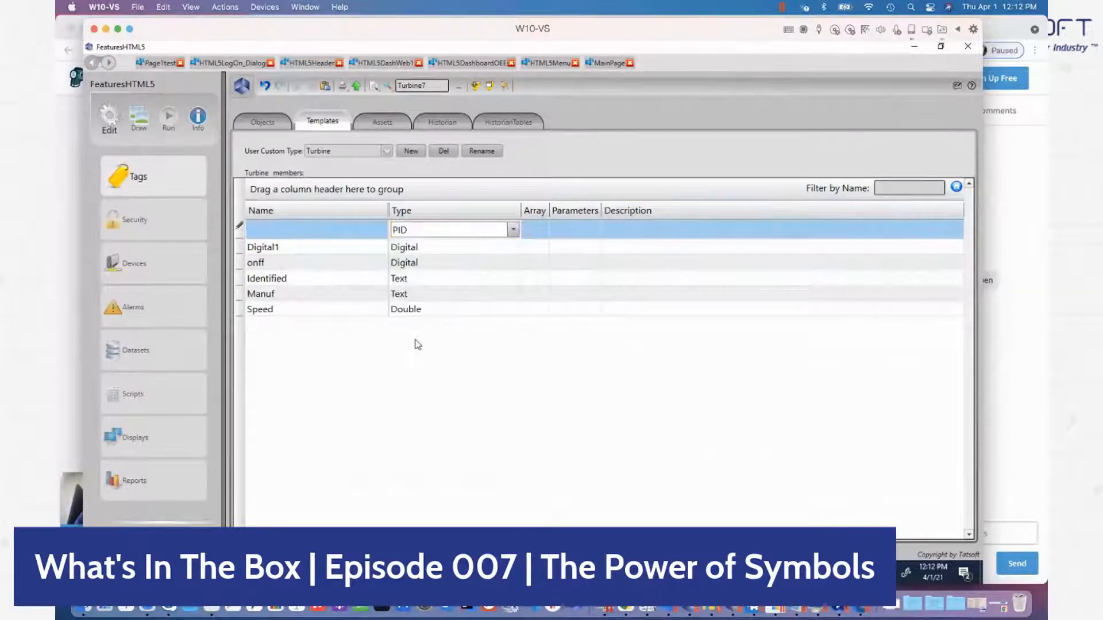
{"action": "left_click", "coordinate": [414, 337]}
{"action": "left_click", "coordinate": [304, 243]}
{"action": "left_click", "coordinate": [305, 244]}
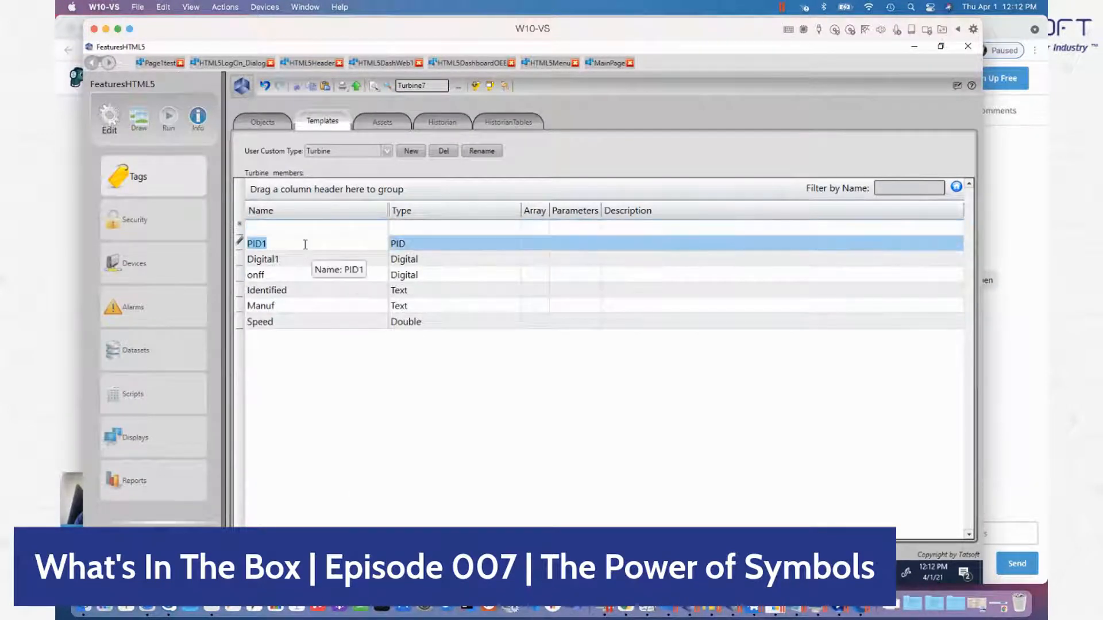
{"action": "type", "text": "loop1"}
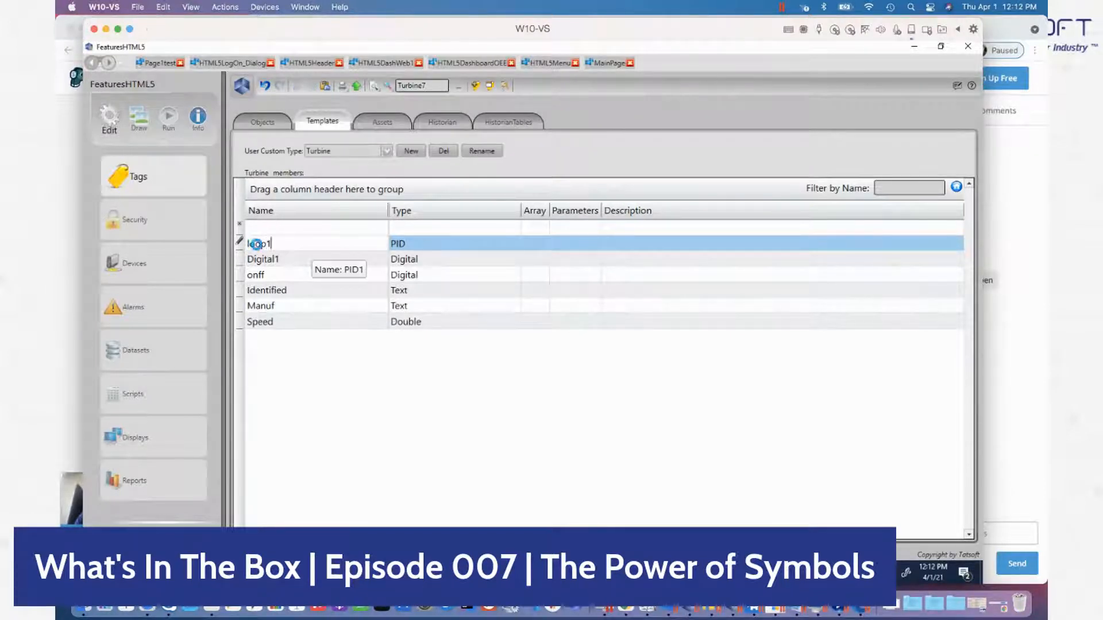
- Commit the loop1 member of the Turbine template and return to the page drawing
{"action": "key", "text": "Return"}
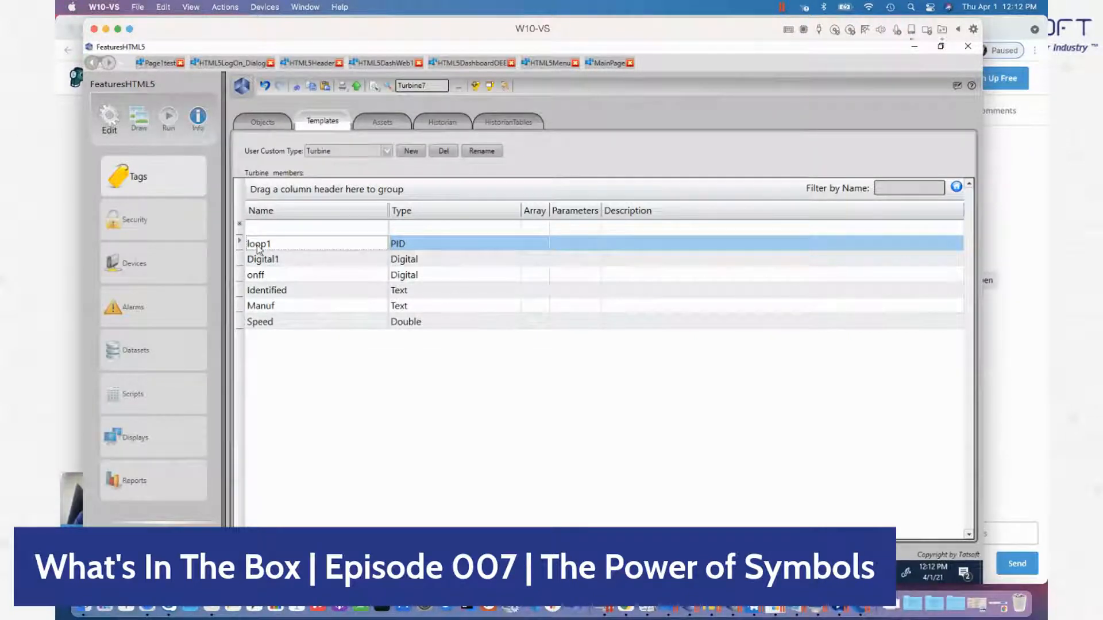
{"action": "left_click", "coordinate": [271, 129]}
{"action": "left_click", "coordinate": [137, 126]}
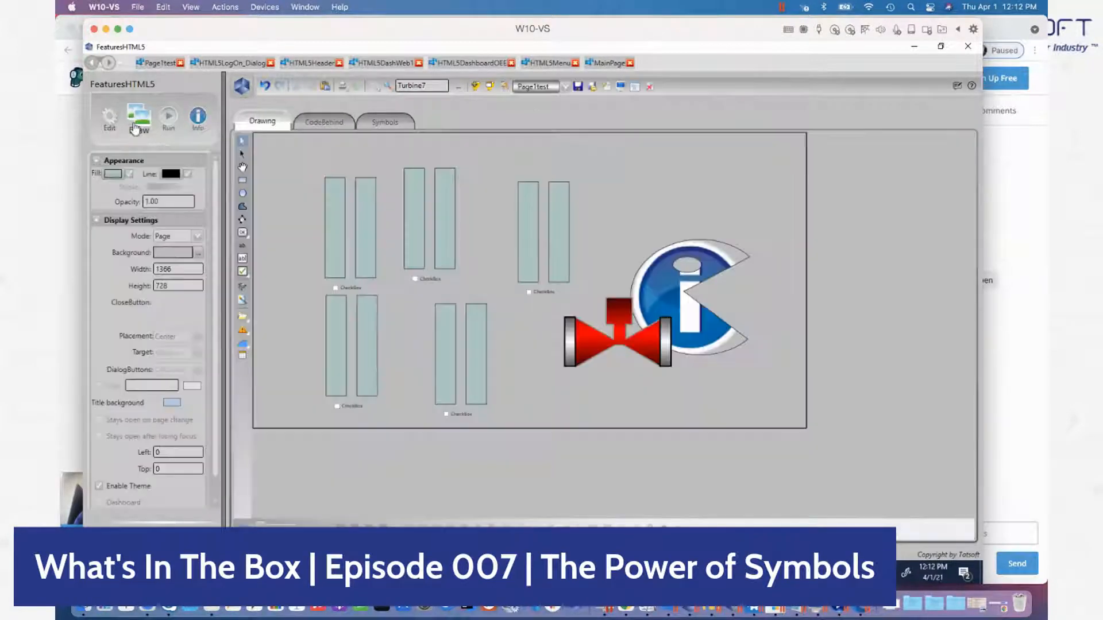
- Inspect the configuration of the red valve symbol, including the tag assigned to its State label
{"action": "left_click_drag", "start_coordinate": [597, 346], "coordinate": [472, 224]}
{"action": "double_click", "coordinate": [471, 237]}
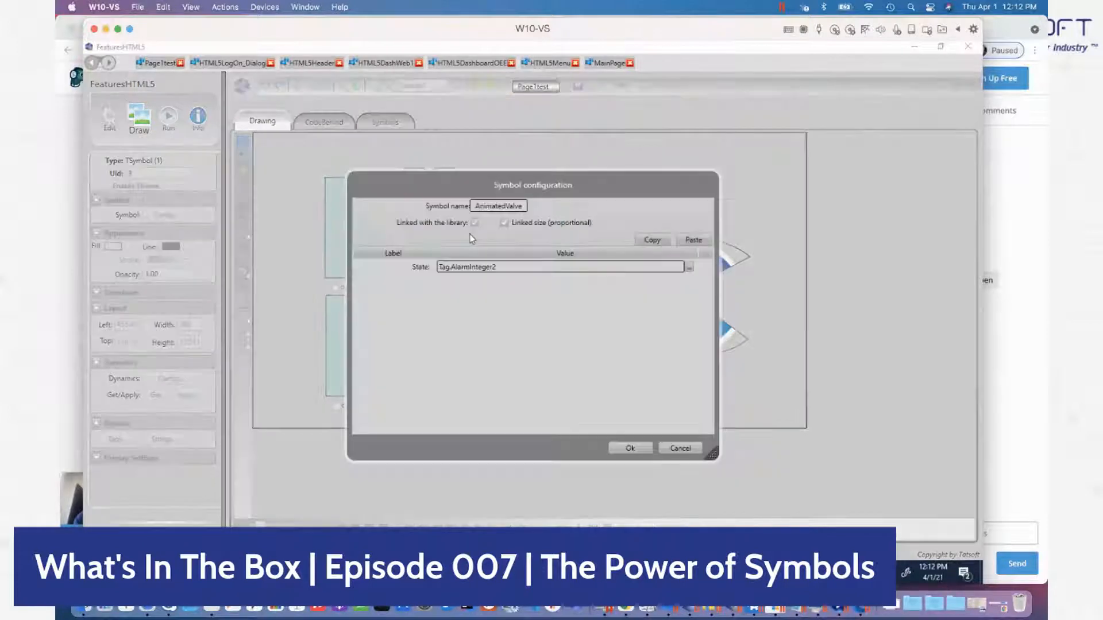
{"action": "left_click", "coordinate": [446, 267]}
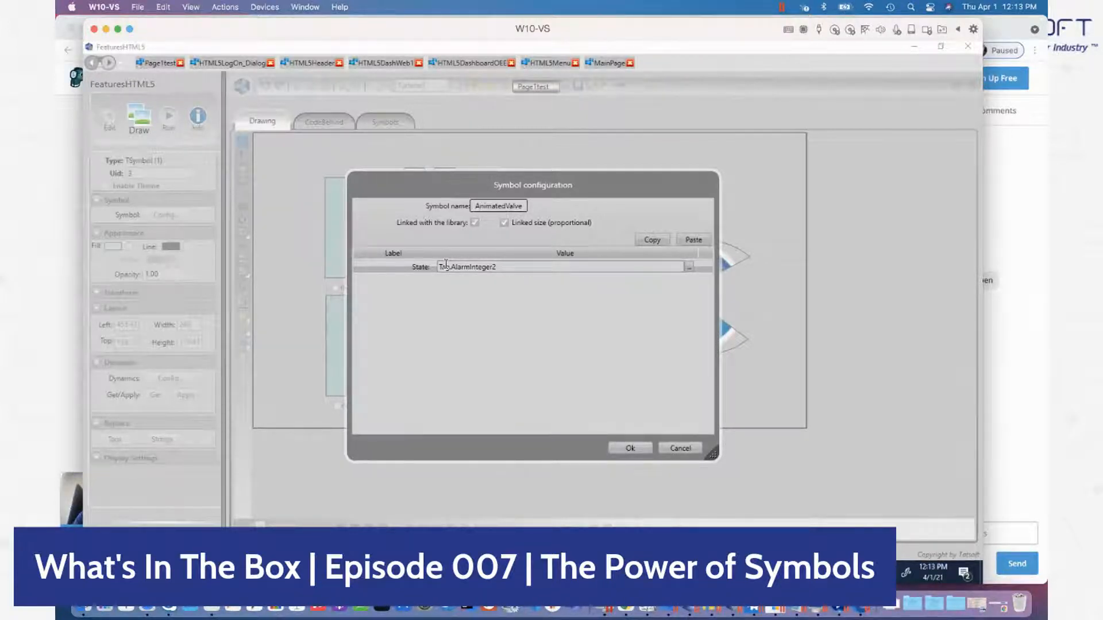
{"action": "left_click", "coordinate": [692, 447]}
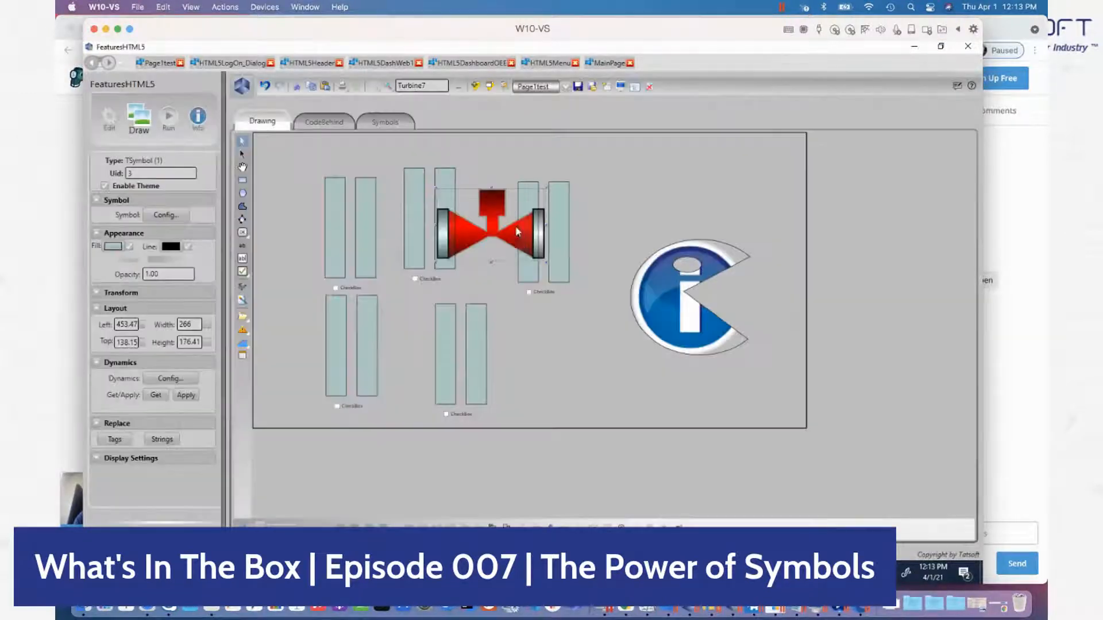
- Move the valve below the bargraph symbols and shift the two upper-left bargraph symbols to the page's right edge
{"action": "left_click_drag", "start_coordinate": [515, 225], "coordinate": [593, 371]}
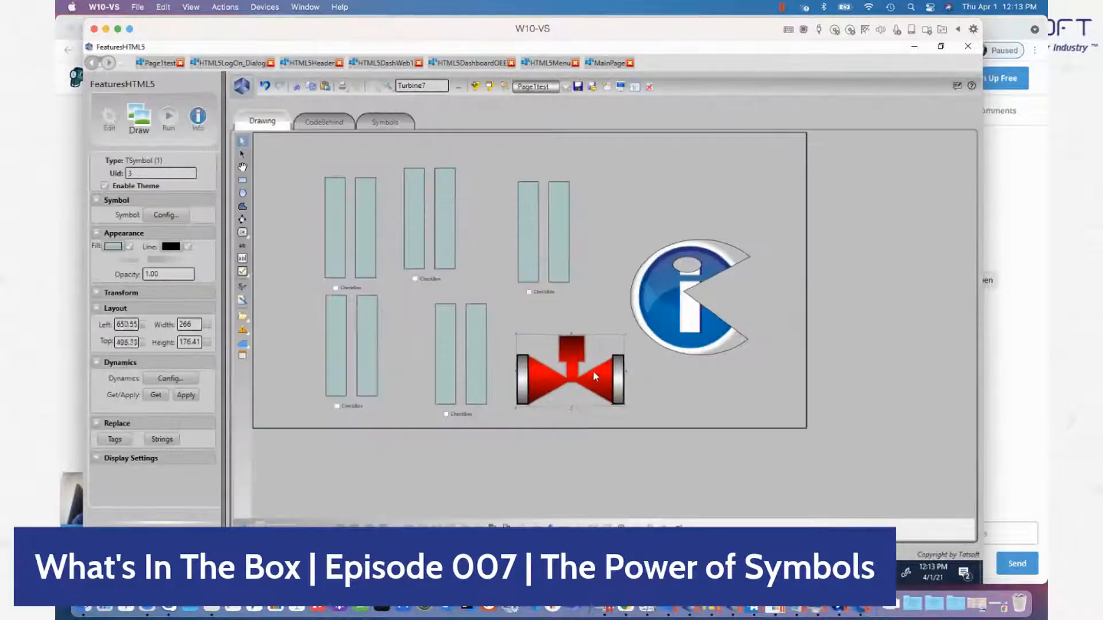
{"action": "left_click_drag", "start_coordinate": [344, 207], "coordinate": [738, 205]}
{"action": "left_click_drag", "start_coordinate": [430, 213], "coordinate": [788, 240]}
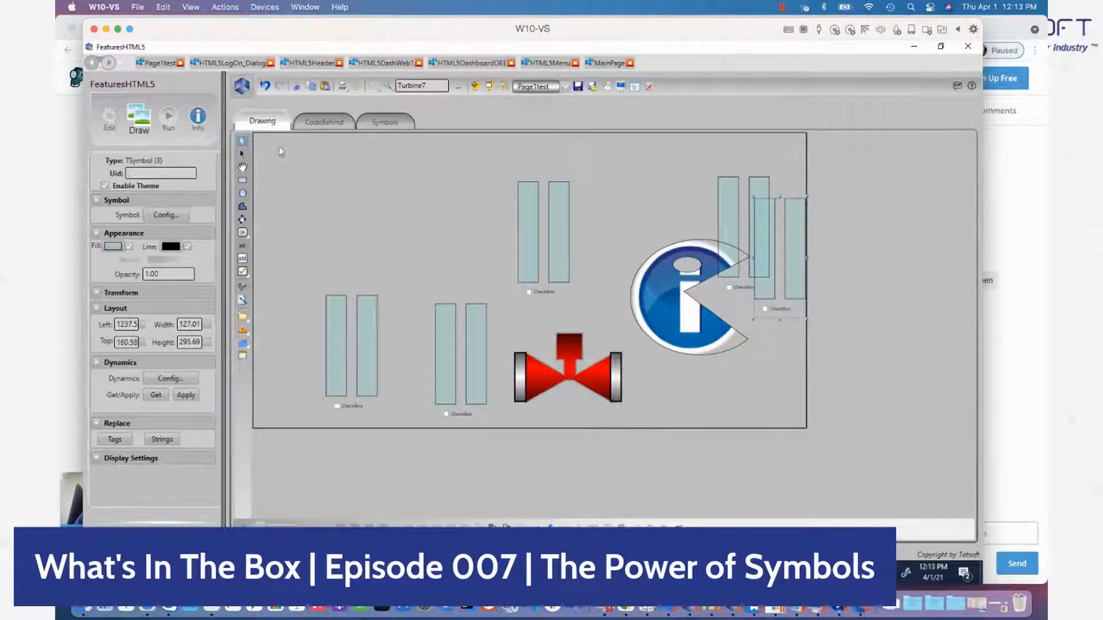
- Copy the rows of the SystemDowntime and ProductiveTime tags from the tag objects list
{"action": "left_click", "coordinate": [109, 118]}
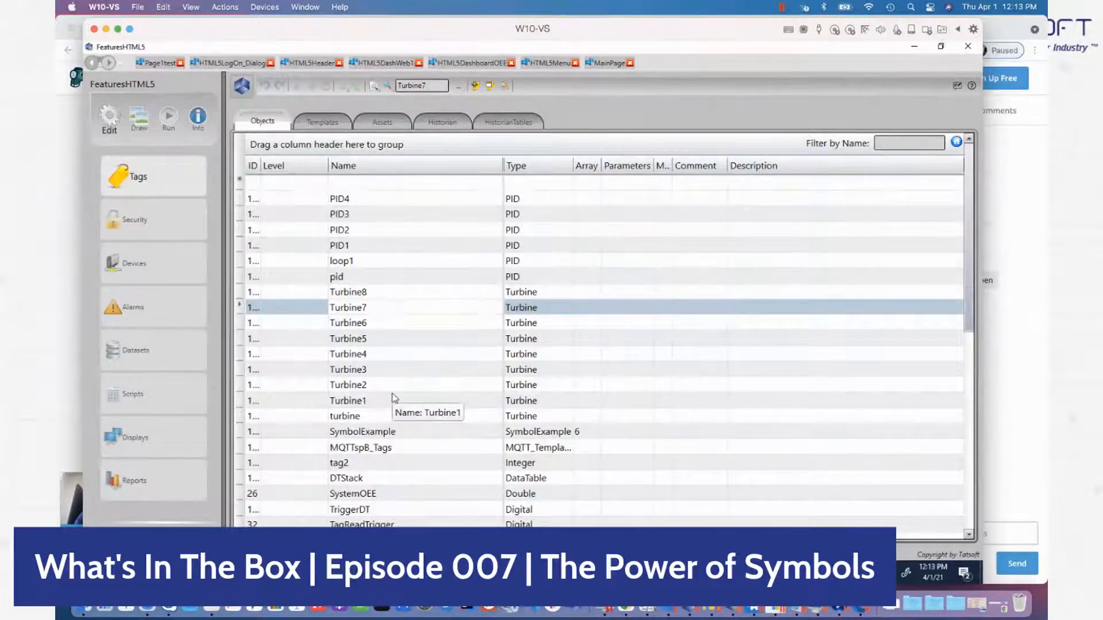
{"action": "scroll", "coordinate": [394, 398], "scroll_direction": "down", "scroll_amount": 10}
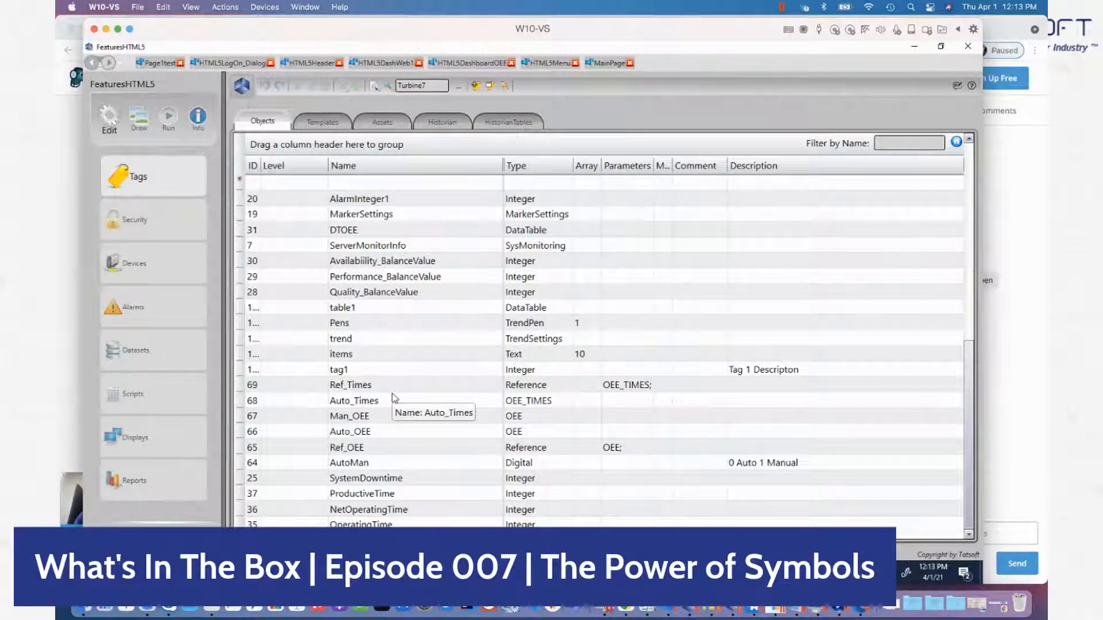
{"action": "left_click", "coordinate": [374, 496]}
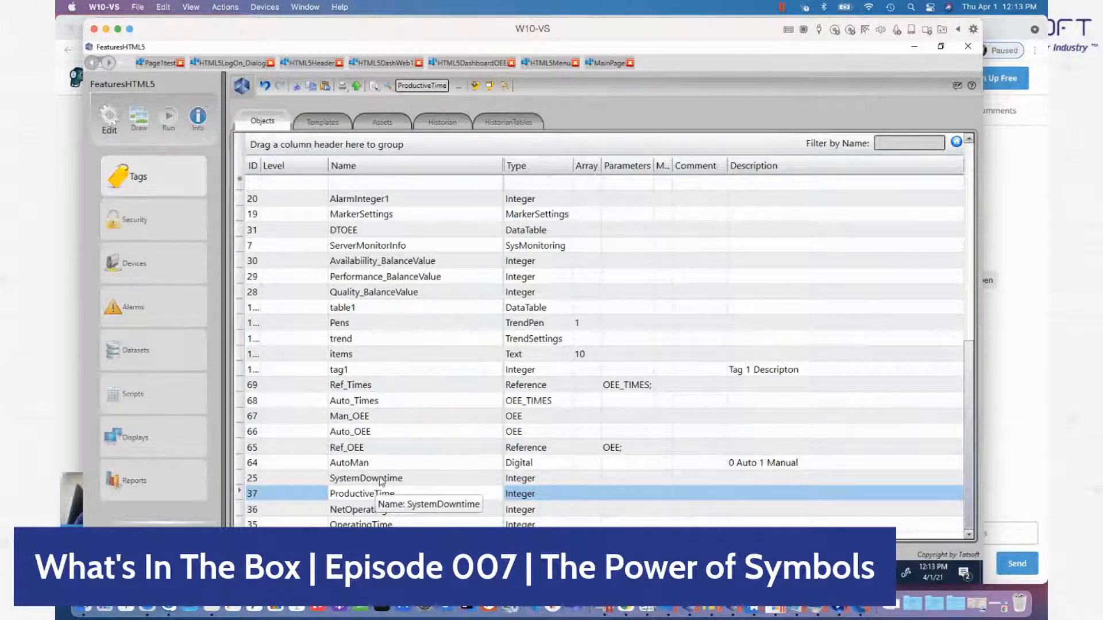
{"action": "left_click", "coordinate": [380, 479], "text": "shift"}
{"action": "right_click", "coordinate": [382, 480]}
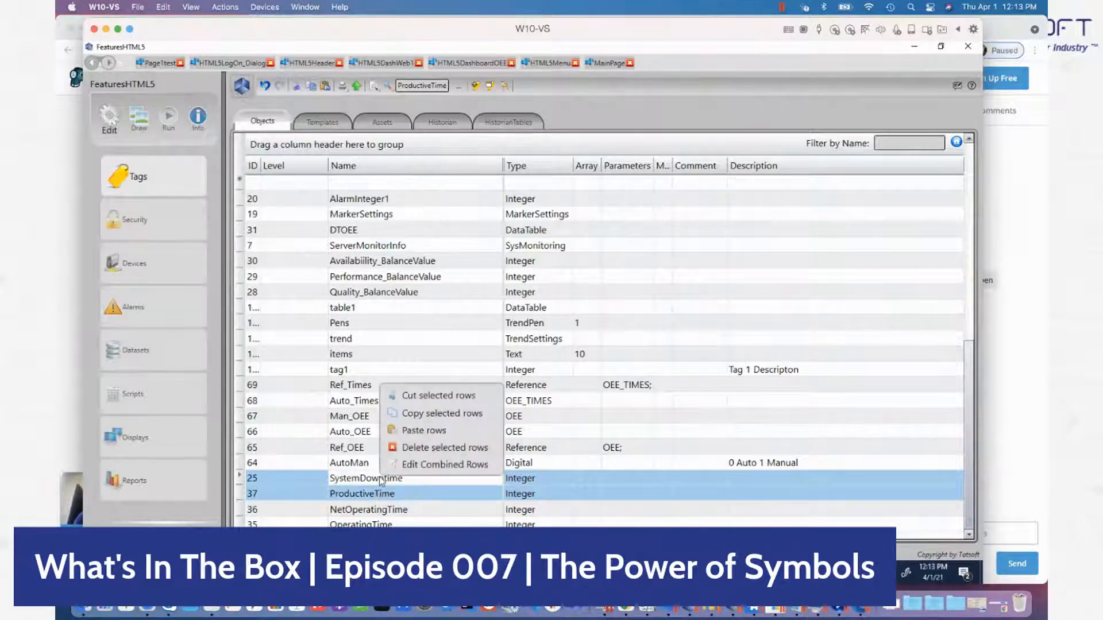
{"action": "left_click", "coordinate": [426, 414]}
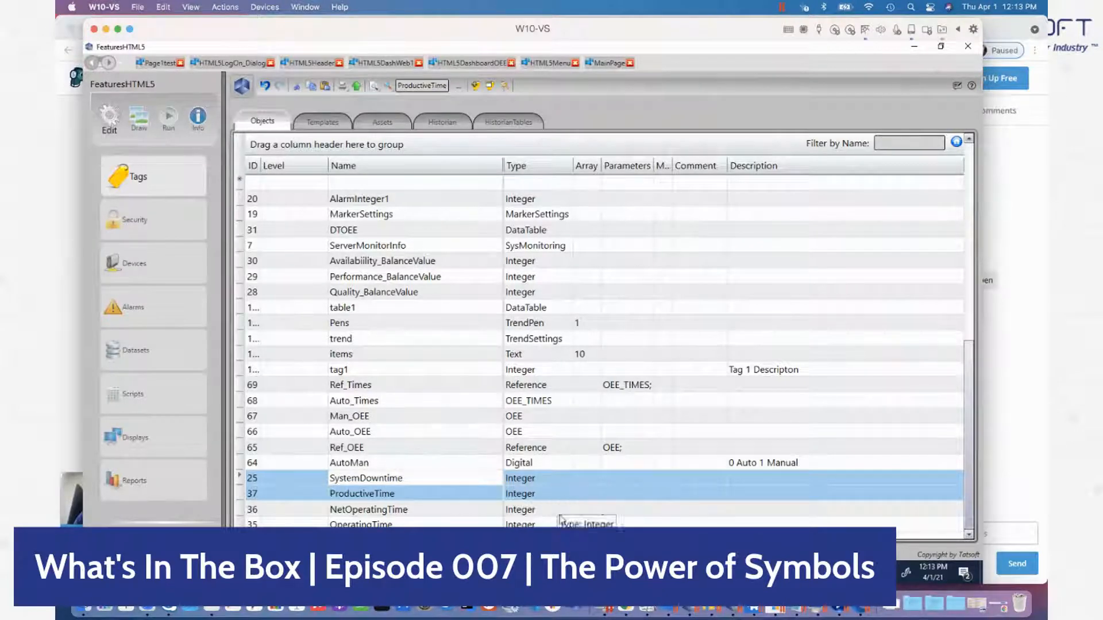
- Paste the copied tags onto the drawing and move the resulting label and value box into the cleared upper-left area
{"action": "left_click", "coordinate": [142, 133]}
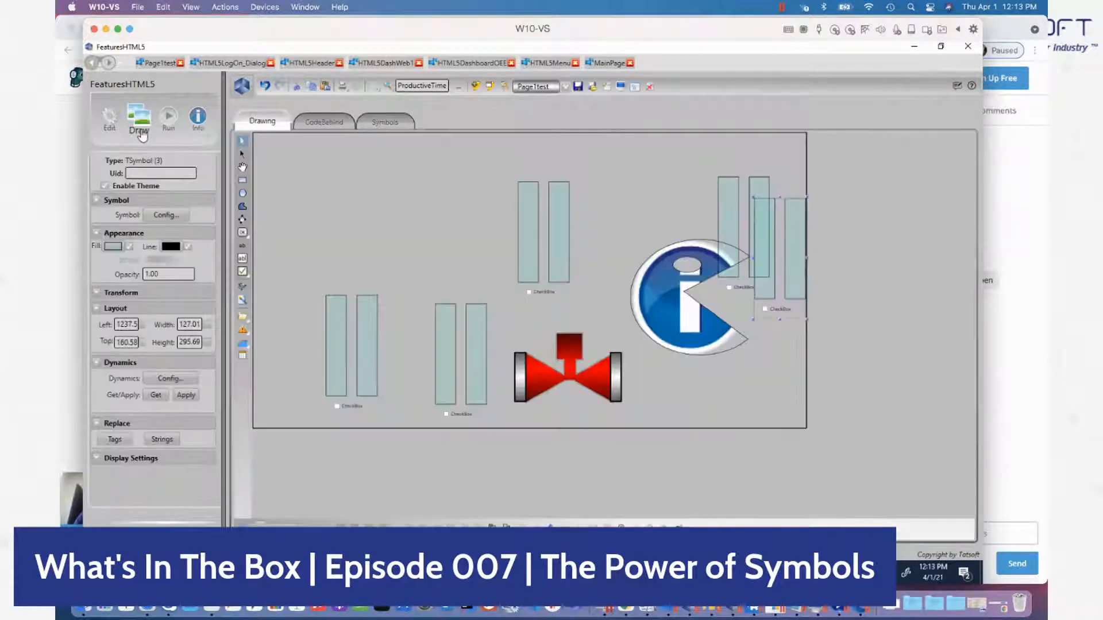
{"action": "right_click", "coordinate": [290, 155]}
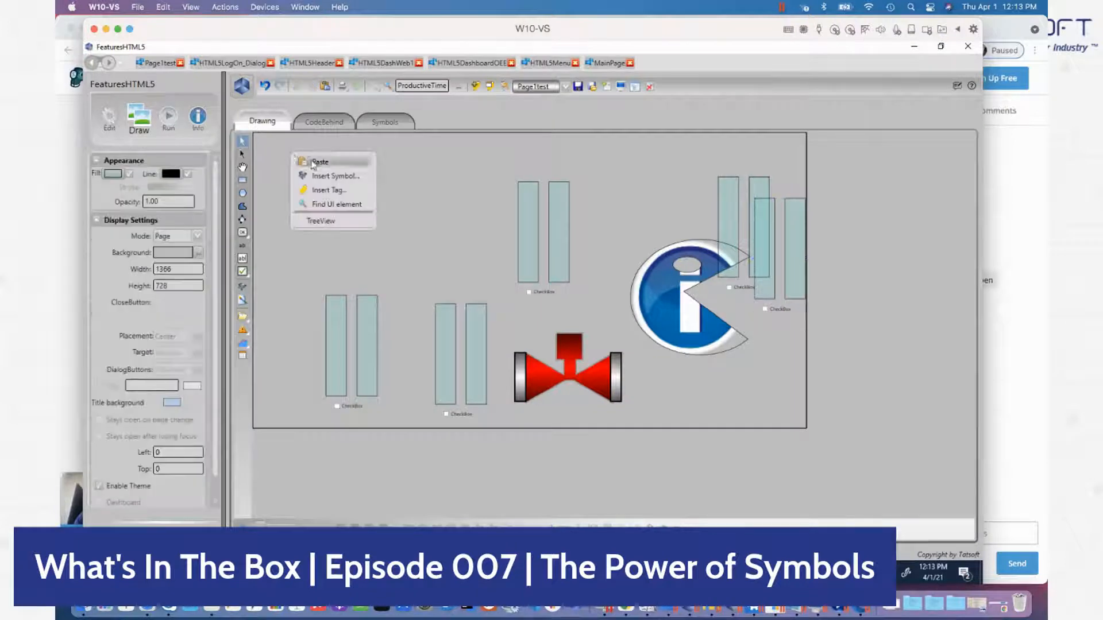
{"action": "left_click", "coordinate": [311, 160]}
{"action": "left_click_drag", "start_coordinate": [319, 153], "coordinate": [404, 178]}
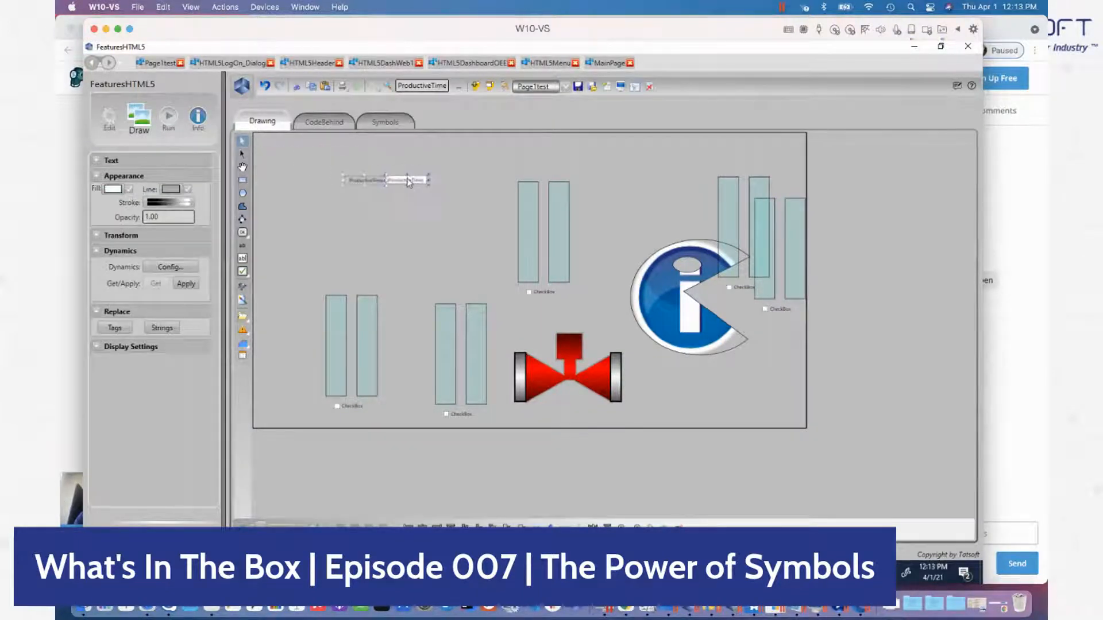
- Move the ProductiveTime label directly above its value box
{"action": "left_click", "coordinate": [375, 230]}
{"action": "scroll", "coordinate": [386, 197], "scroll_direction": "up", "scroll_amount": 1}
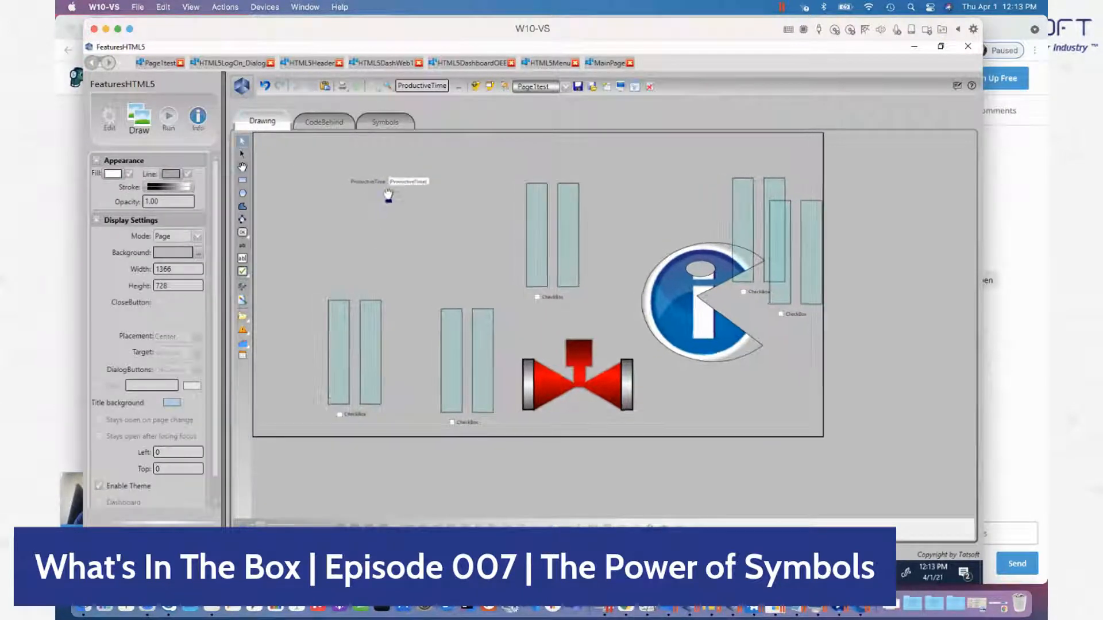
{"action": "scroll", "coordinate": [266, 523], "scroll_direction": "up", "scroll_amount": 5}
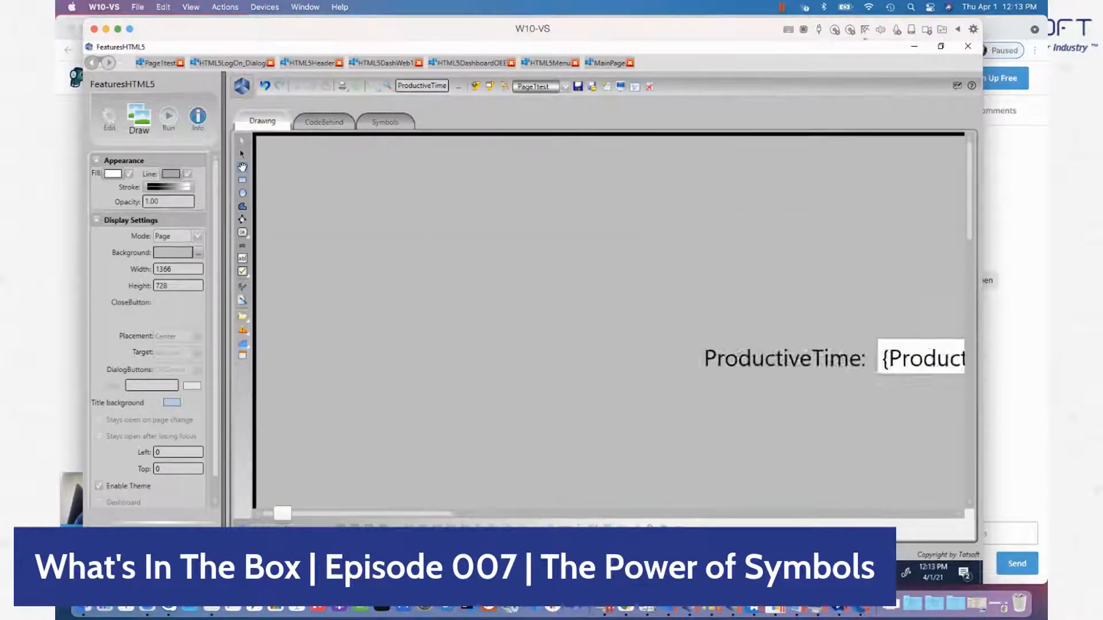
{"action": "scroll", "coordinate": [609, 321], "scroll_direction": "down", "scroll_amount": 3}
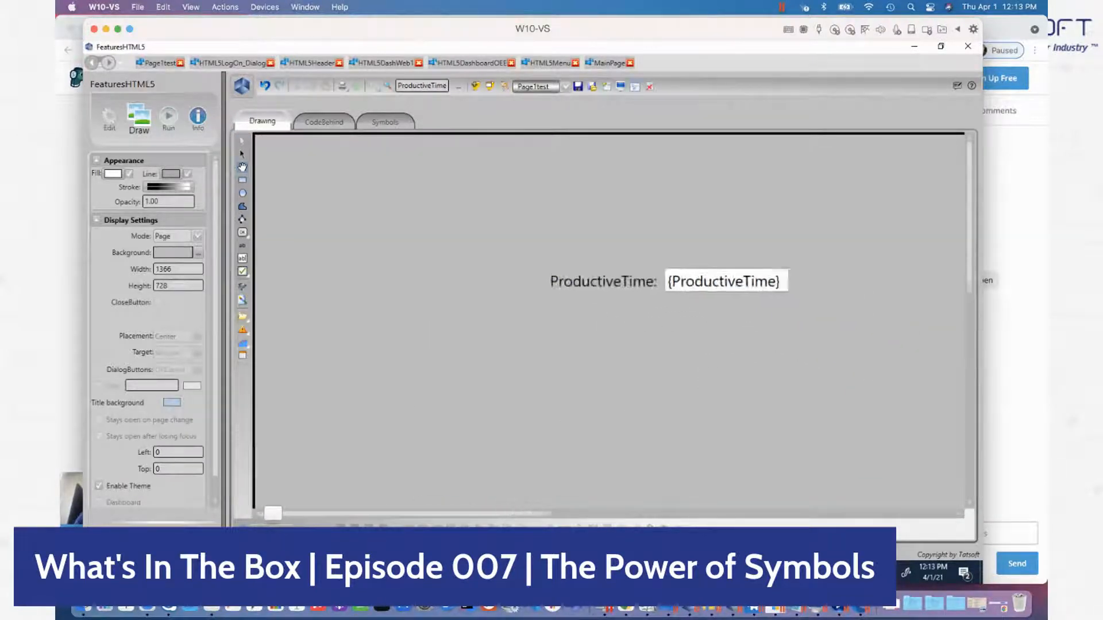
{"action": "scroll", "coordinate": [267, 522], "scroll_direction": "down", "scroll_amount": 2}
{"action": "scroll", "coordinate": [267, 523], "scroll_direction": "up", "scroll_amount": 1}
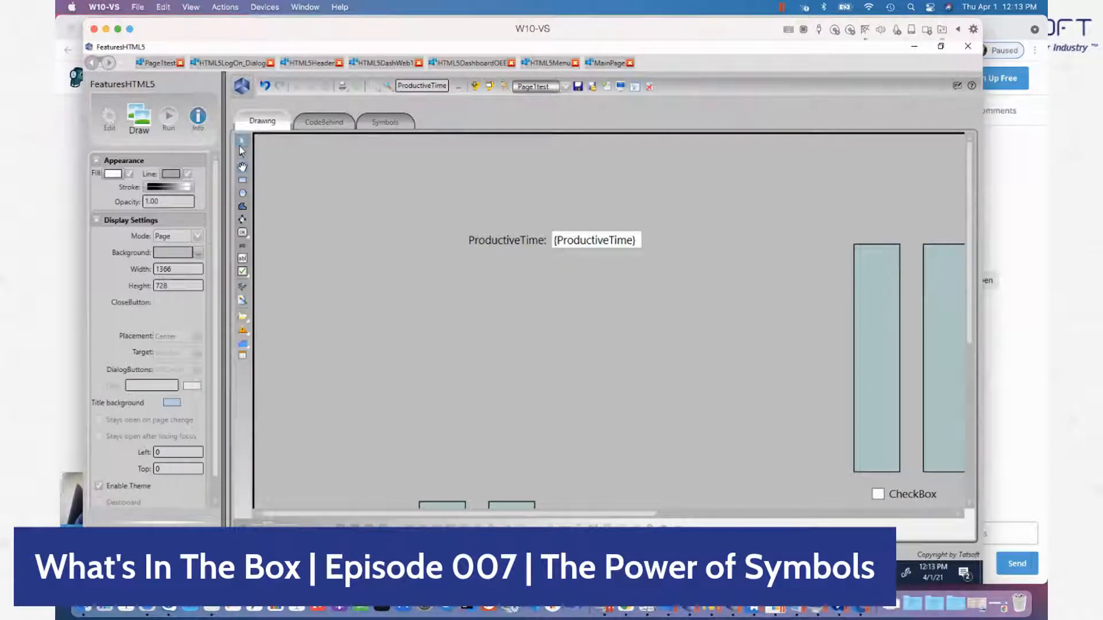
{"action": "left_click", "coordinate": [579, 247]}
{"action": "left_click_drag", "start_coordinate": [515, 246], "coordinate": [603, 223]}
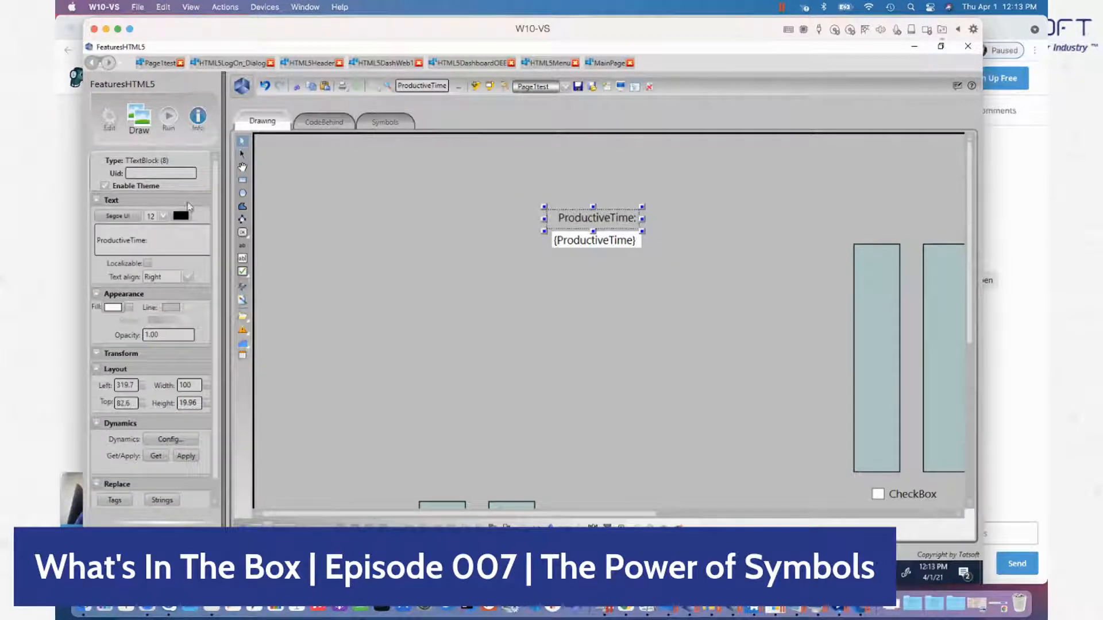
- Draw a rectangle about 137 by 77 around the ProductiveTime label and value box and place it behind them
{"action": "left_click", "coordinate": [243, 180]}
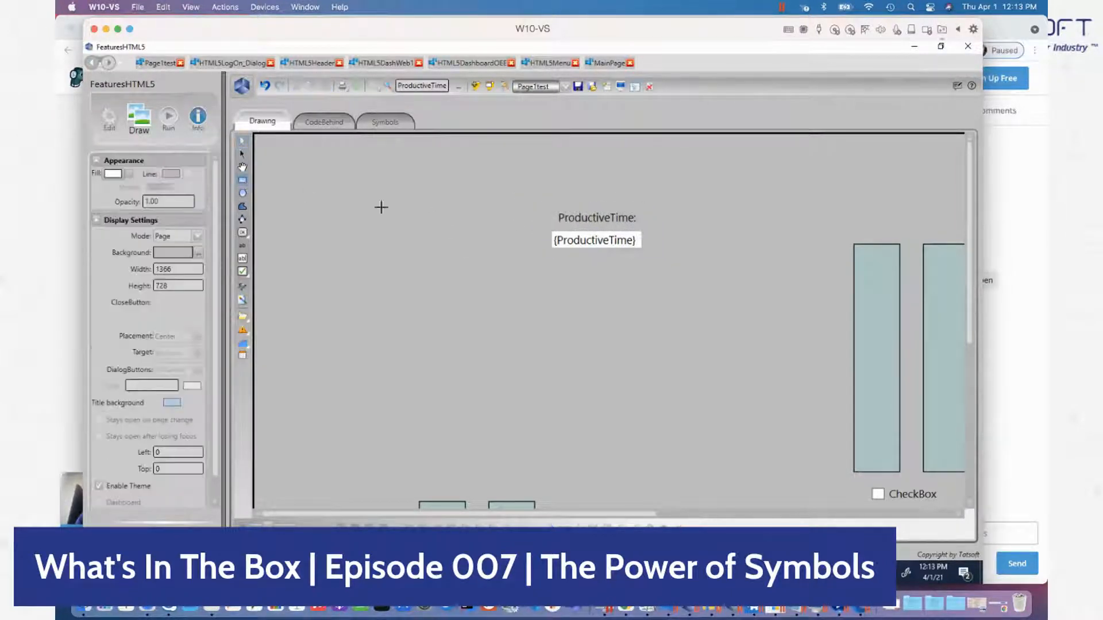
{"action": "mouse_move", "coordinate": [533, 196]}
{"action": "left_mouse_down"}
{"action": "mouse_move", "coordinate": [662, 268]}
{"action": "mouse_move", "coordinate": [738, 296]}
{"action": "mouse_move", "coordinate": [718, 320]}
{"action": "left_mouse_up"}
{"action": "key", "text": "Escape"}
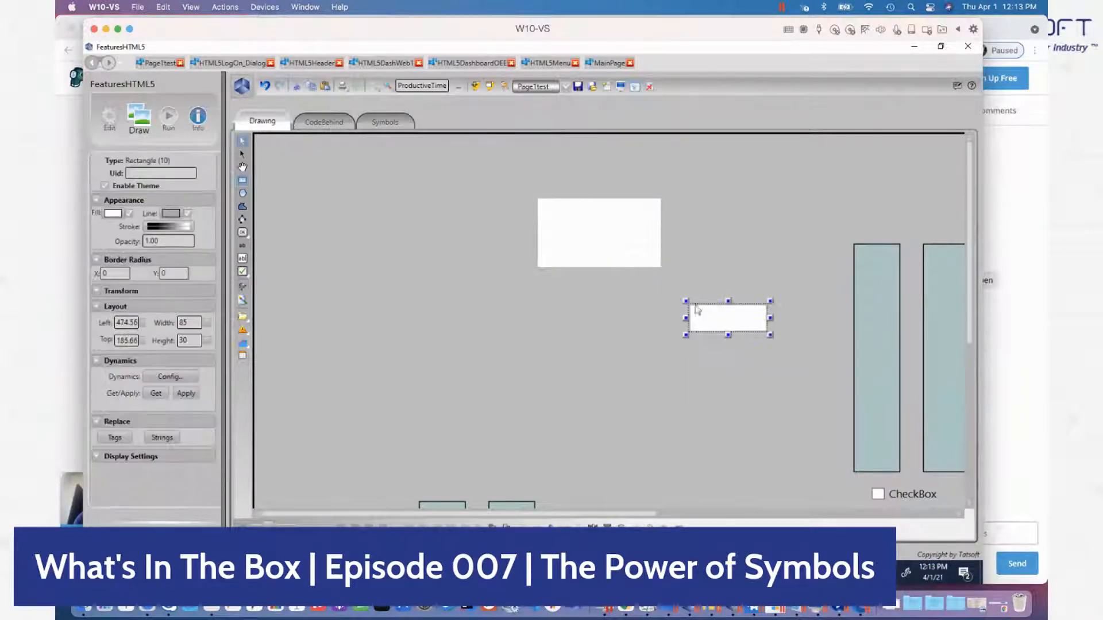
{"action": "left_click", "coordinate": [603, 241]}
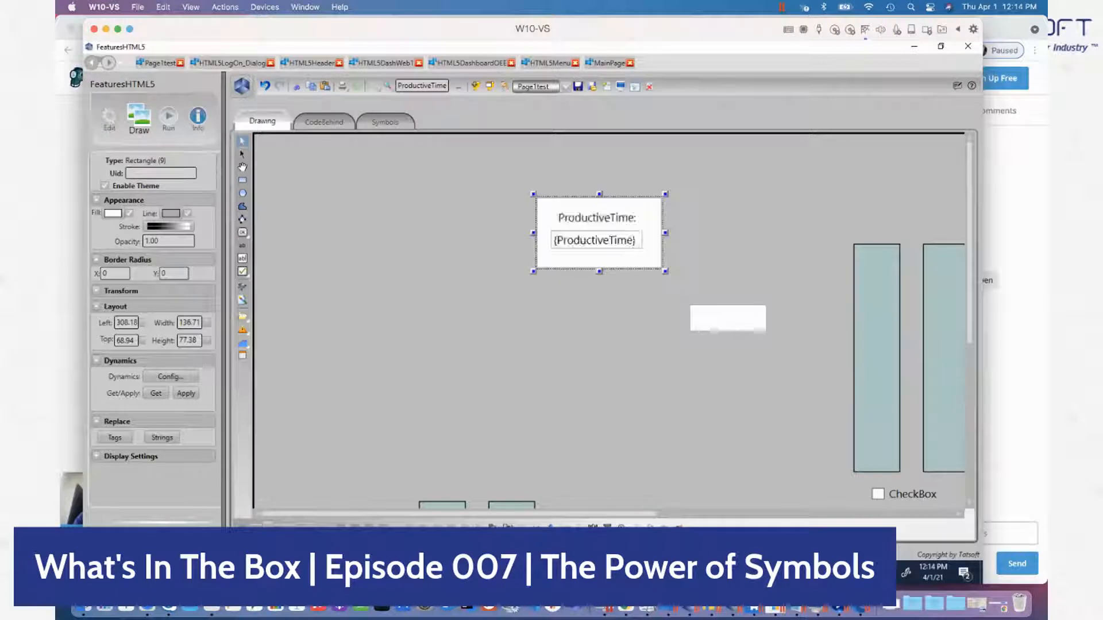
{"action": "key", "text": "Escape"}
- Make a new symbol from the rectangle, ProductiveTime label and value box, replacing the default name with a sensor name
{"action": "left_click_drag", "start_coordinate": [502, 174], "coordinate": [695, 284]}
{"action": "right_click", "coordinate": [587, 249]}
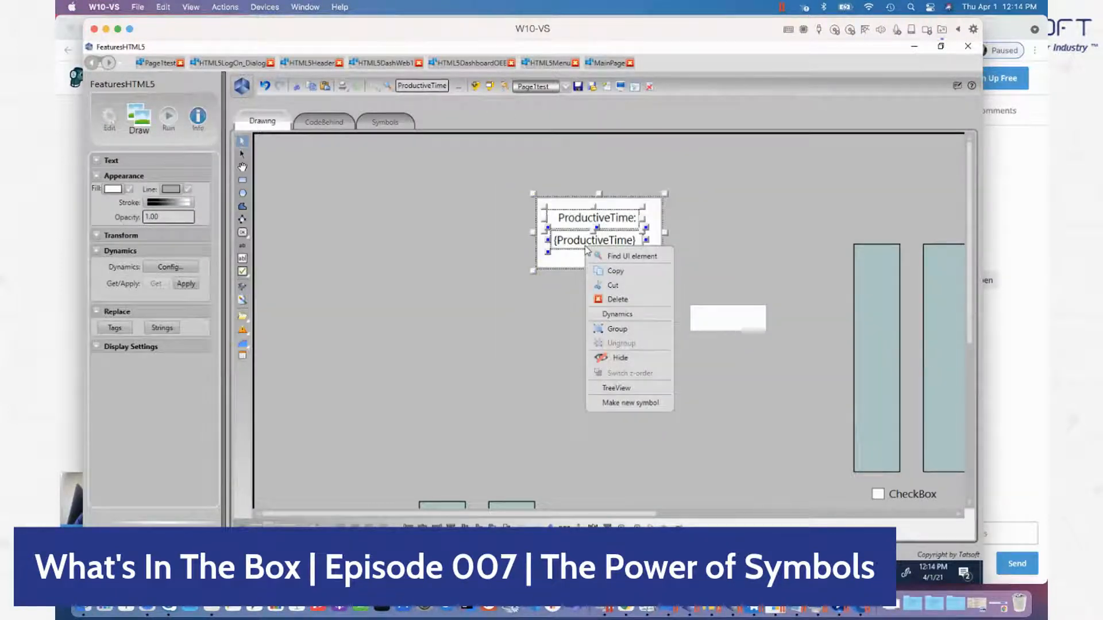
{"action": "left_click", "coordinate": [611, 403]}
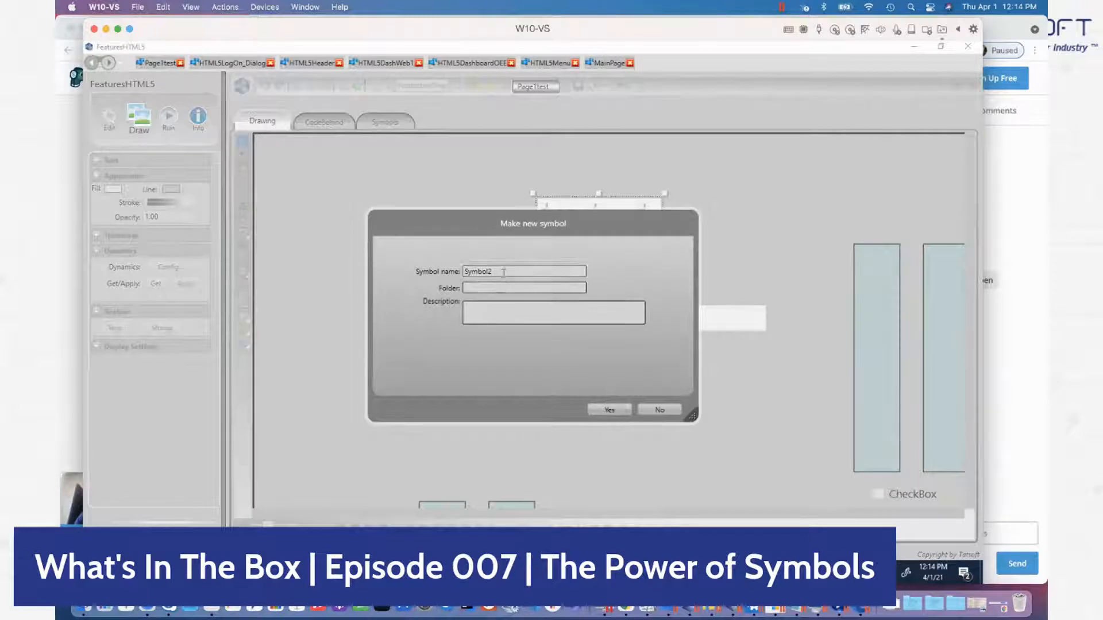
{"action": "type", "text": "Double"}
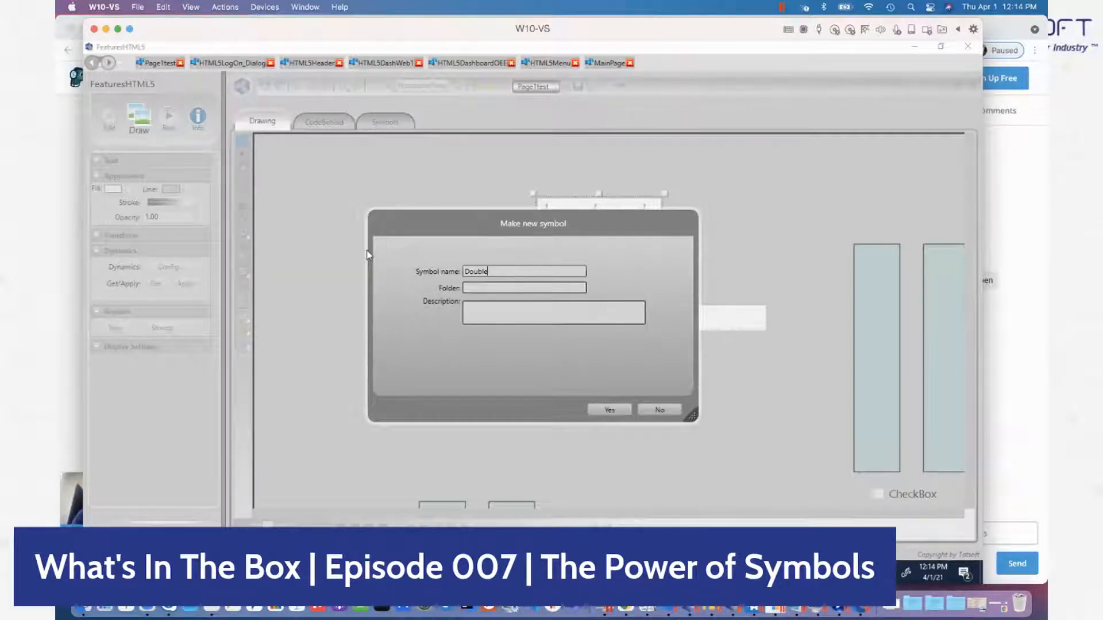
{"action": "key", "text": "BackSpace"}
{"action": "key", "text": "BackSpace"}
{"action": "key", "text": "BackSpace"}
{"action": "type", "text": "Senso"}
{"action": "left_click", "coordinate": [605, 411]}
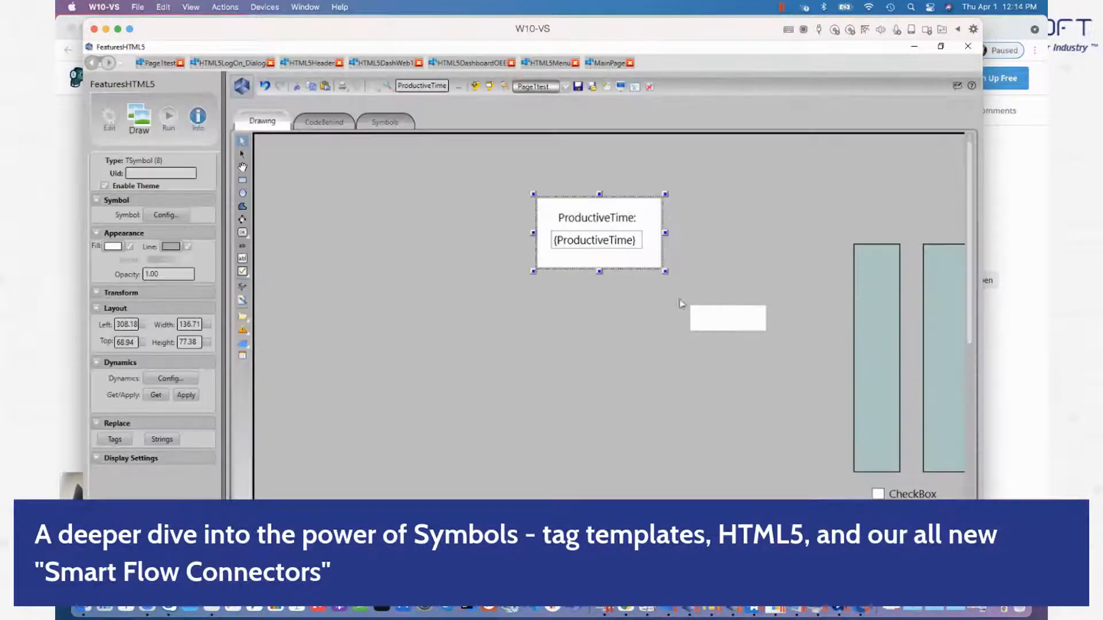
- Move the small white rectangle to the empty area beside the new symbol and place a text box over it
{"action": "left_click_drag", "start_coordinate": [709, 323], "coordinate": [382, 306]}
{"action": "left_click", "coordinate": [242, 259]}
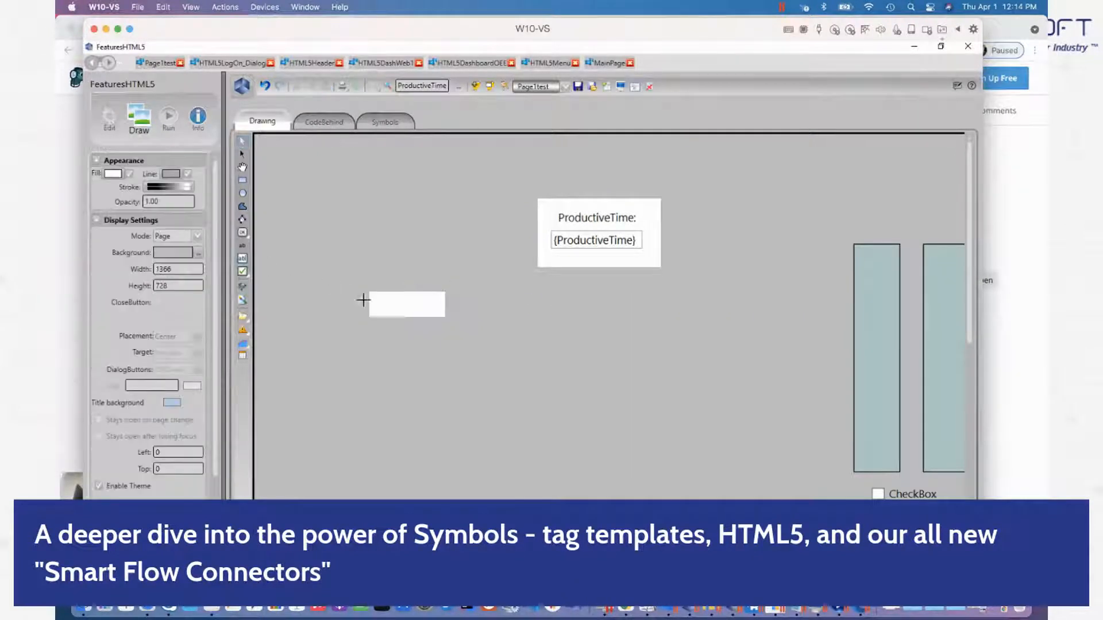
{"action": "left_click", "coordinate": [379, 302]}
{"action": "key", "text": "Escape"}
{"action": "mouse_move", "coordinate": [395, 299]}
{"action": "left_mouse_down"}
{"action": "mouse_move", "coordinate": [409, 328]}
{"action": "mouse_move", "coordinate": [407, 311]}
{"action": "left_mouse_up"}
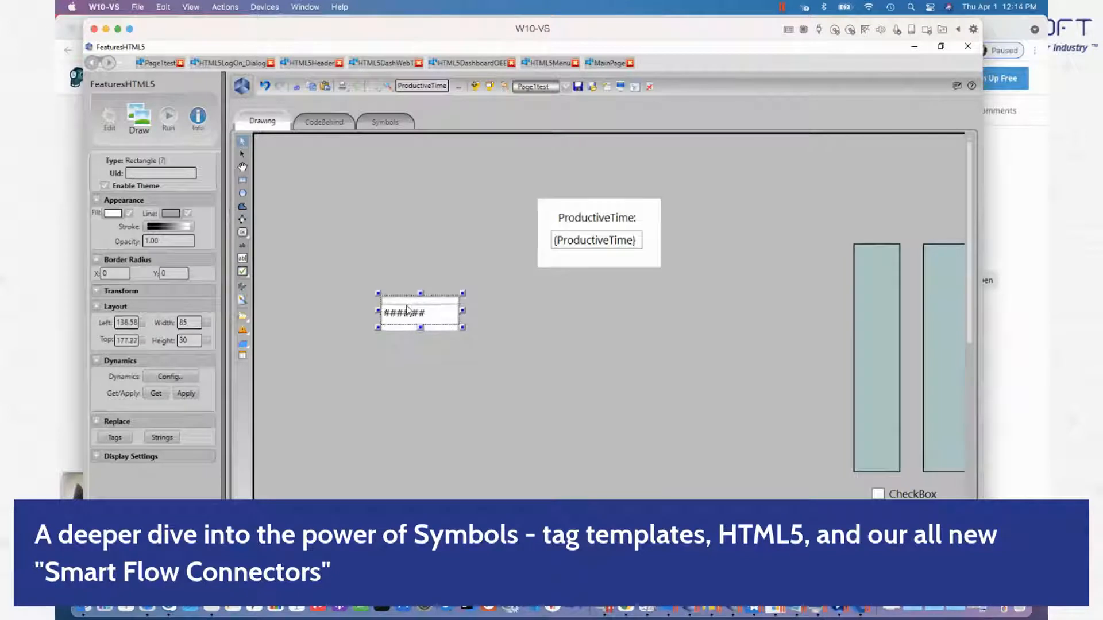
- Enable the TextIO dynamic on the text box over the small white rectangle and bind it to tag.tag2
{"action": "left_click", "coordinate": [418, 320]}
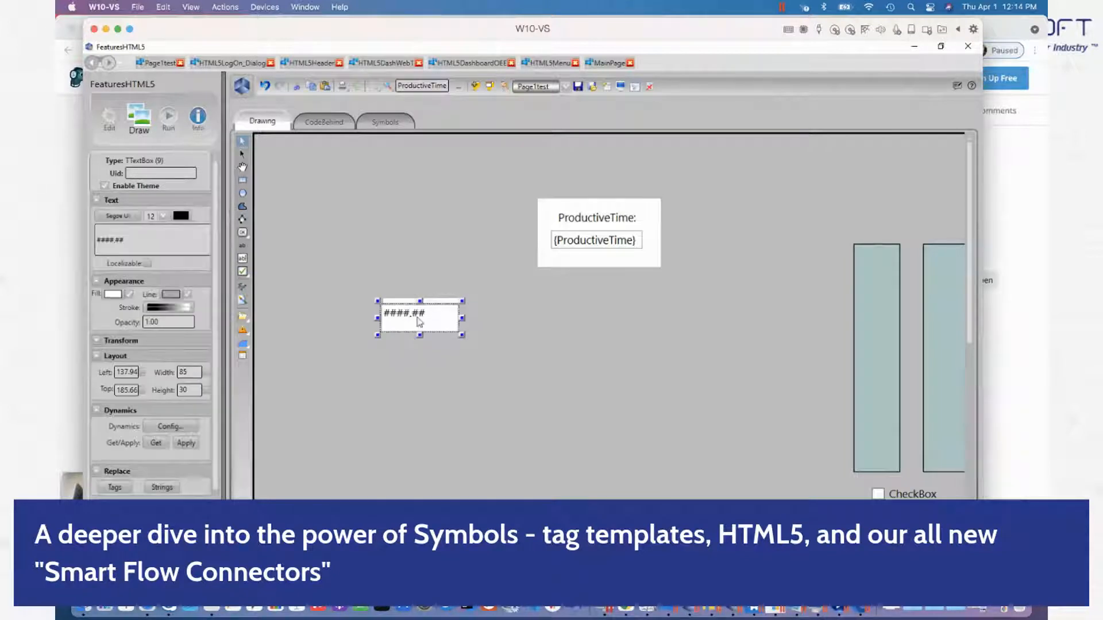
{"action": "double_click", "coordinate": [420, 320]}
{"action": "left_click", "coordinate": [367, 253]}
{"action": "left_click", "coordinate": [400, 298]}
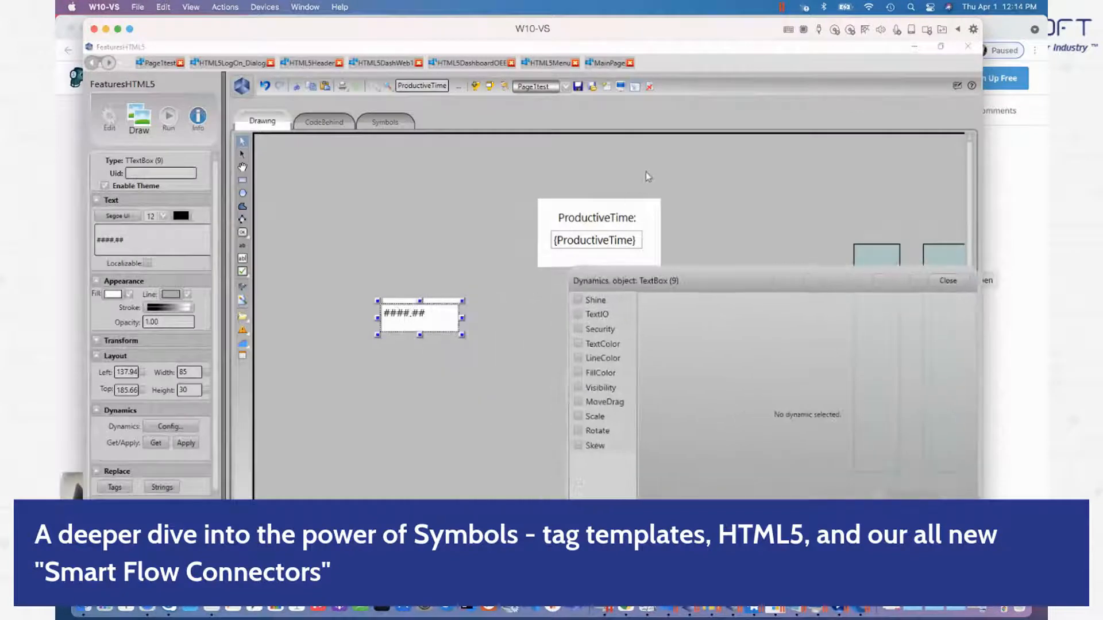
{"action": "left_click", "coordinate": [578, 315]}
{"action": "left_click", "coordinate": [737, 339]}
{"action": "type", "text": "tag."}
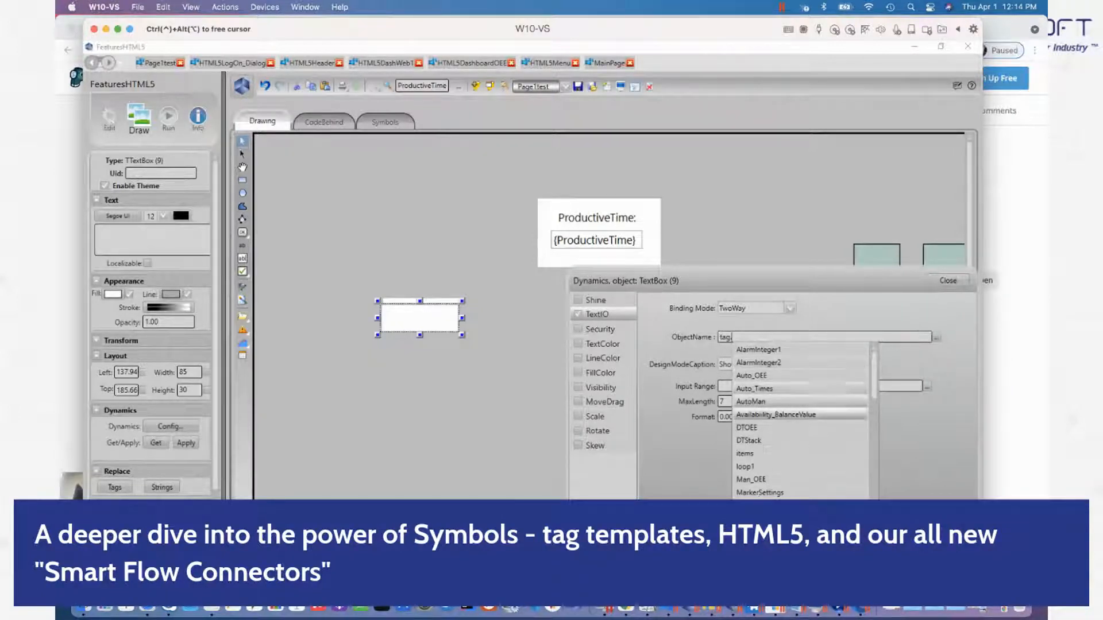
{"action": "scroll", "coordinate": [799, 483], "scroll_direction": "down", "scroll_amount": 4}
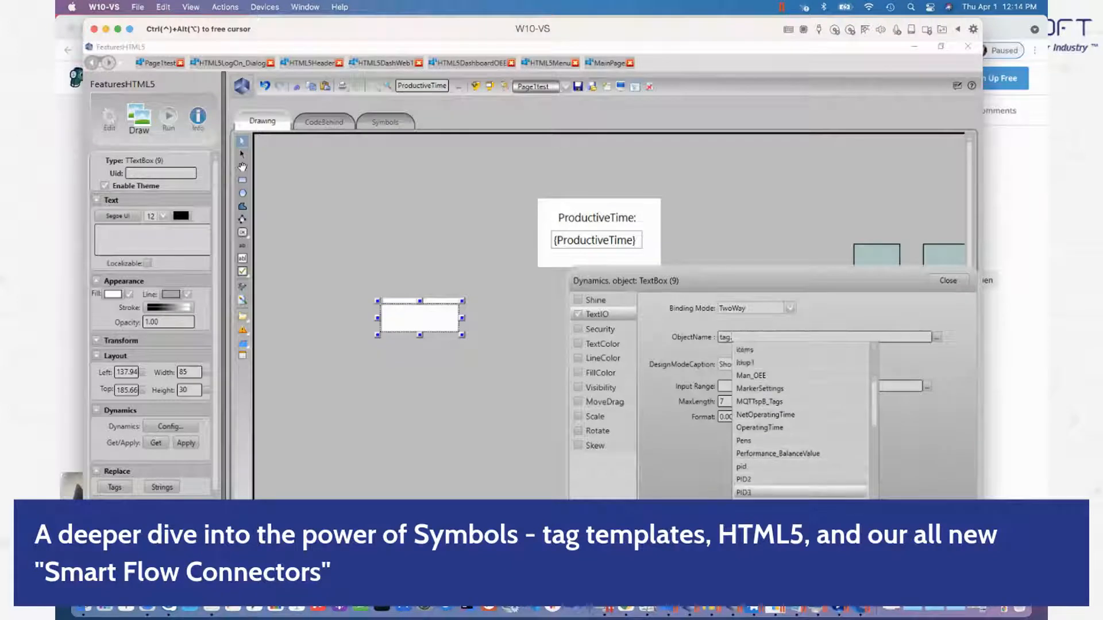
{"action": "scroll", "coordinate": [799, 485], "scroll_direction": "down", "scroll_amount": 4}
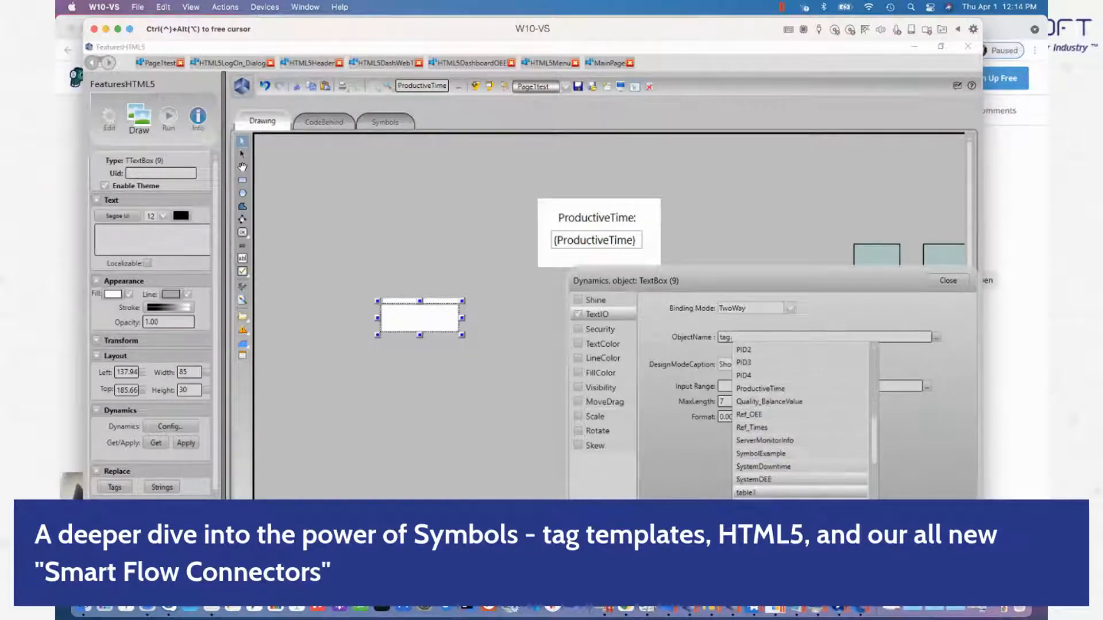
{"action": "scroll", "coordinate": [798, 485], "scroll_direction": "down", "scroll_amount": 1}
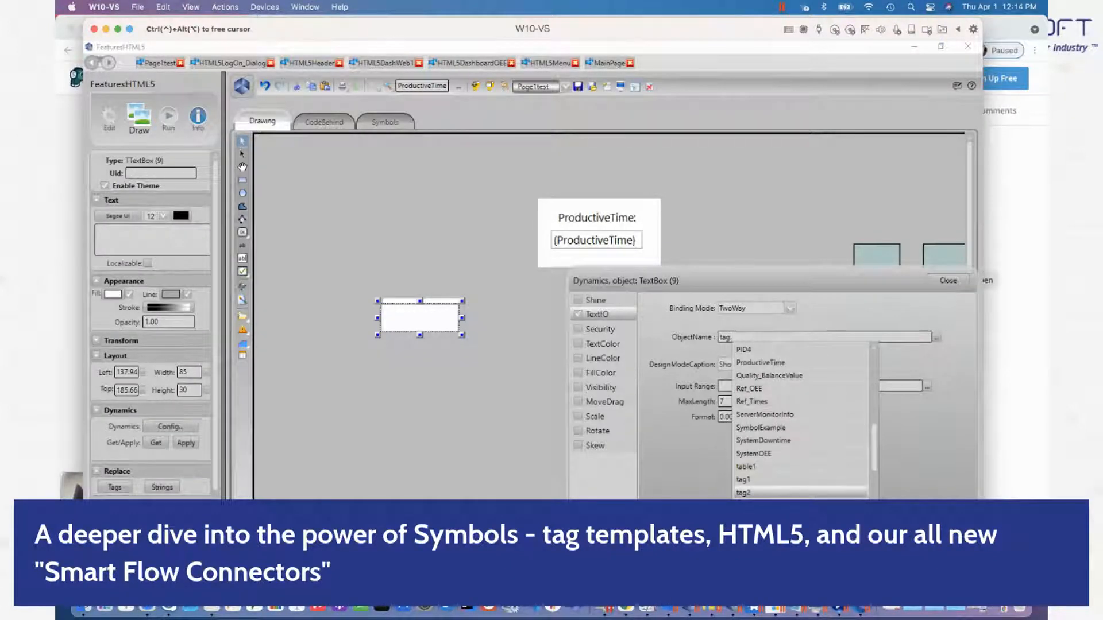
{"action": "left_click", "coordinate": [746, 493]}
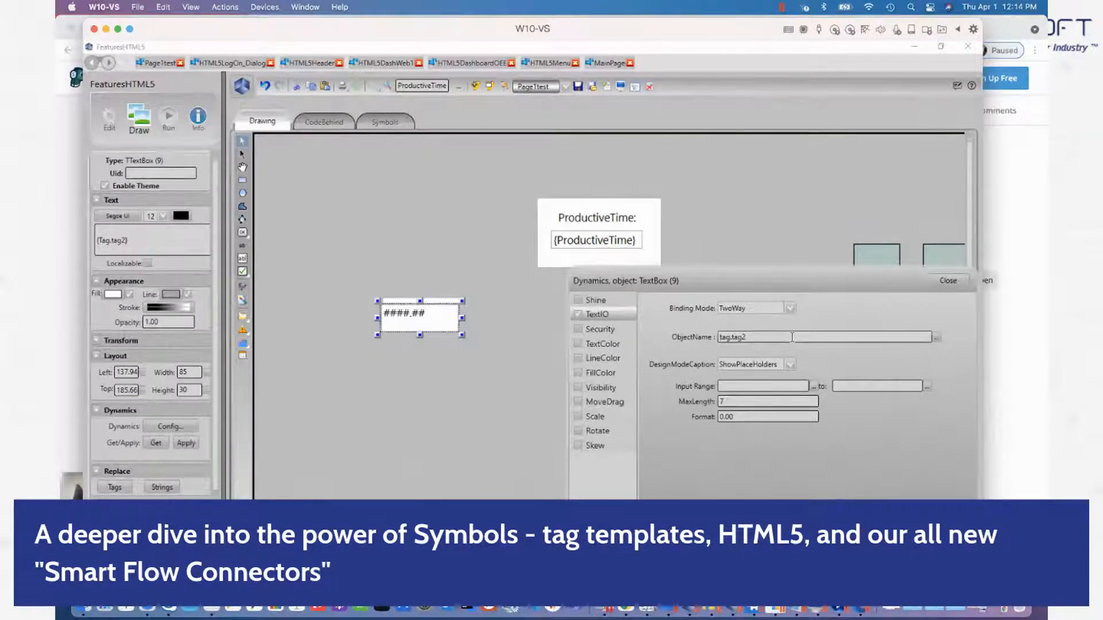
- Turn the text box's bound object name into a symbol parameter by changing it to #TAG:tag.tag2
{"action": "type", "text": "#"}
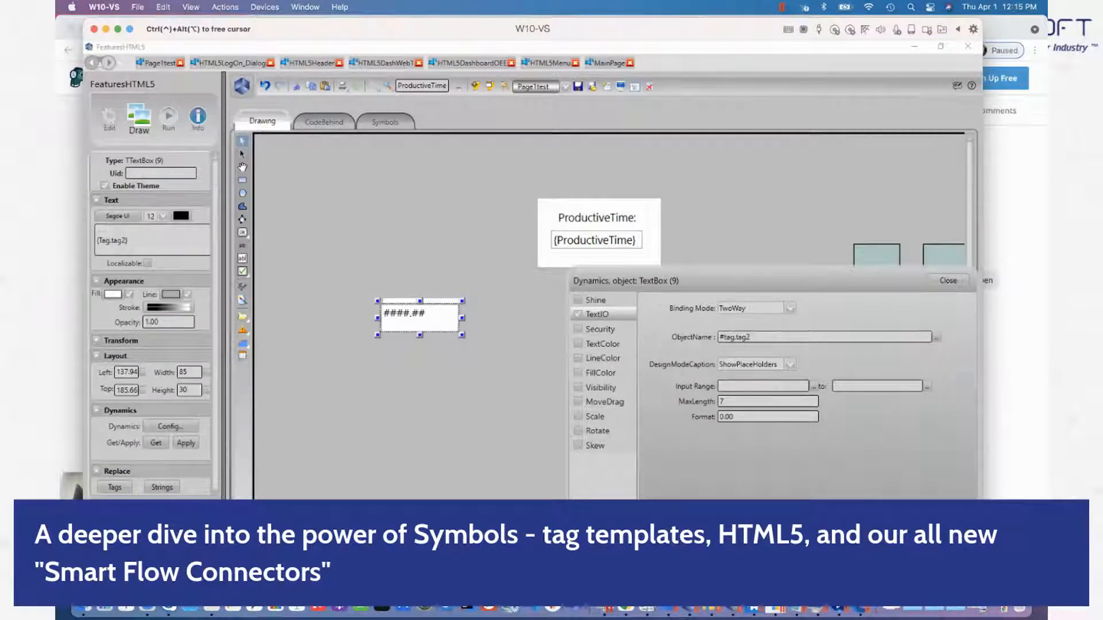
{"action": "type", "text": "TAG."}
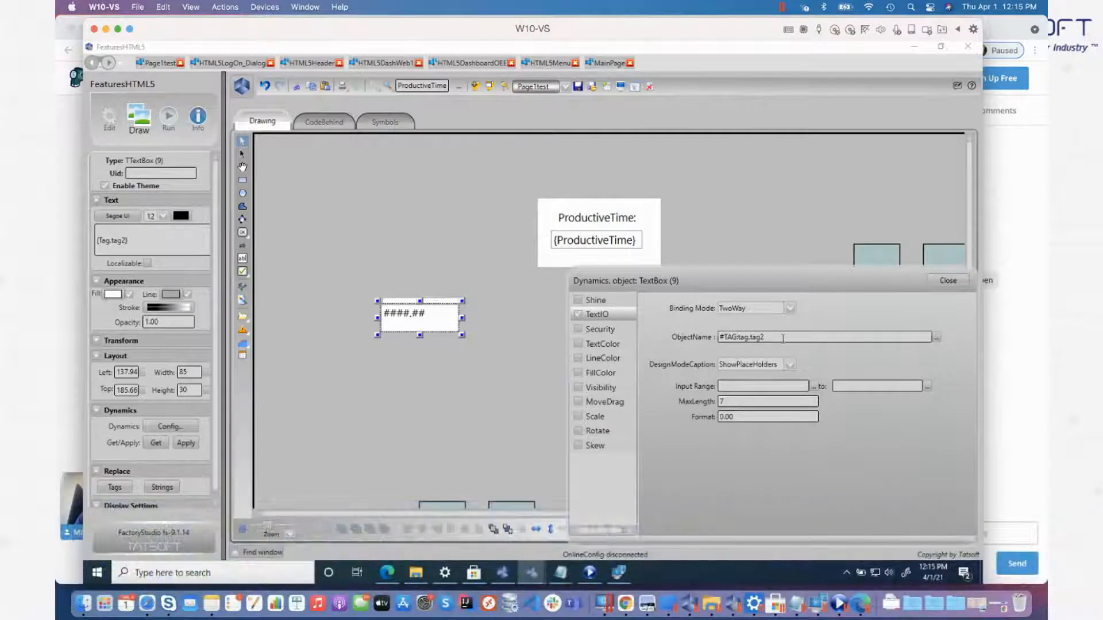
{"action": "type", "text": ":"}
- Try to label the text box's input range limits as MIN:0 and MIN:100
{"action": "left_click", "coordinate": [749, 402]}
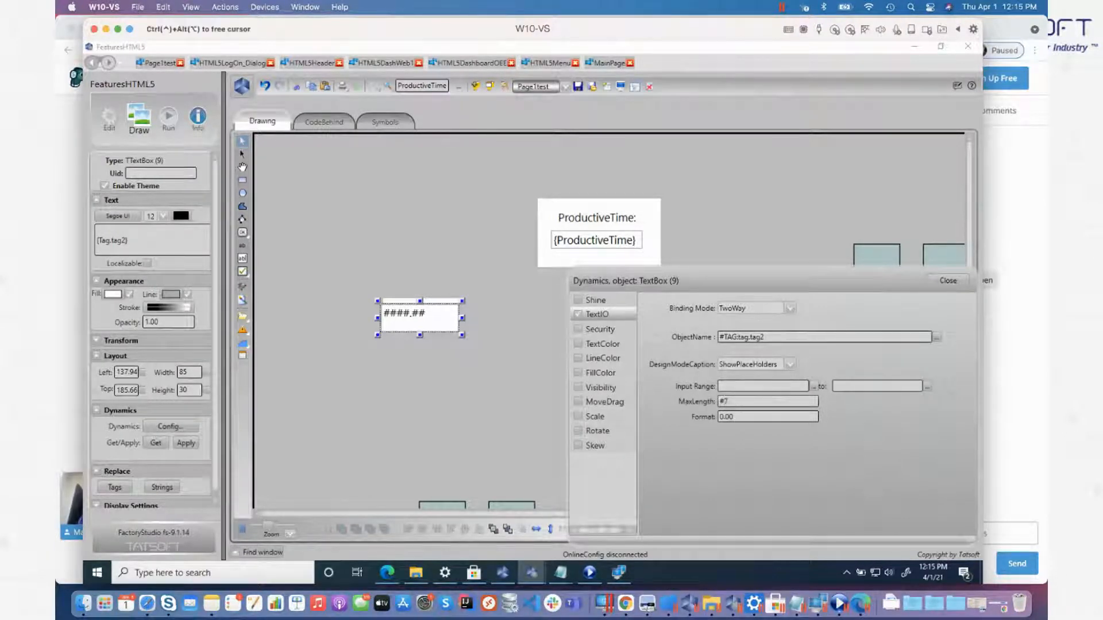
{"action": "left_click", "coordinate": [768, 390]}
{"action": "type", "text": "MIN"}
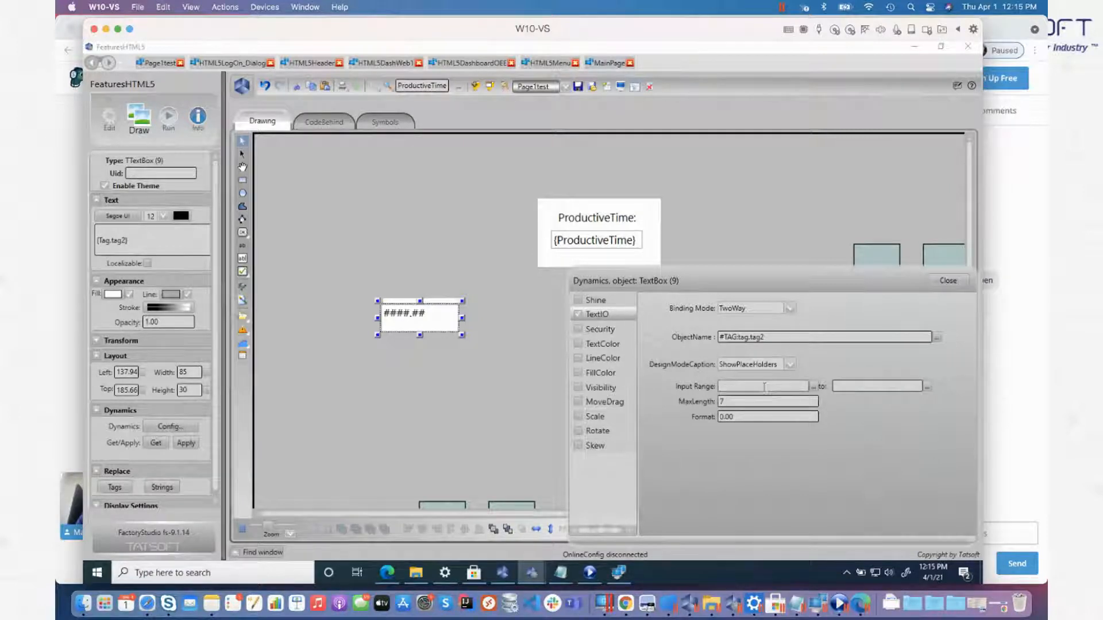
{"action": "type", "text": ":0"}
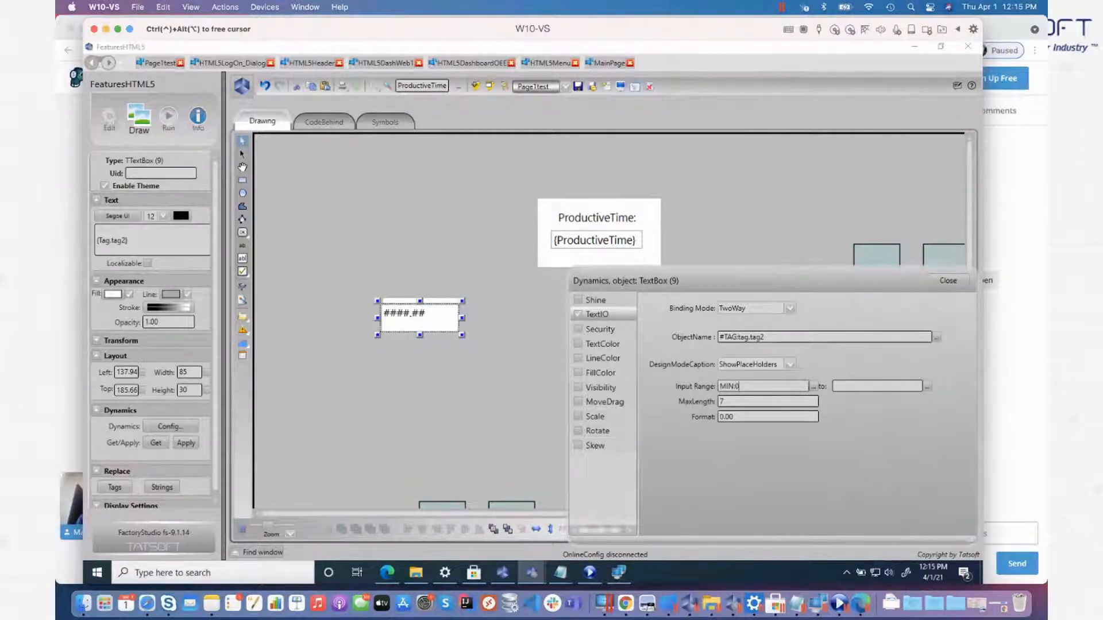
{"action": "left_click", "coordinate": [852, 388]}
{"action": "type", "text": "M"}
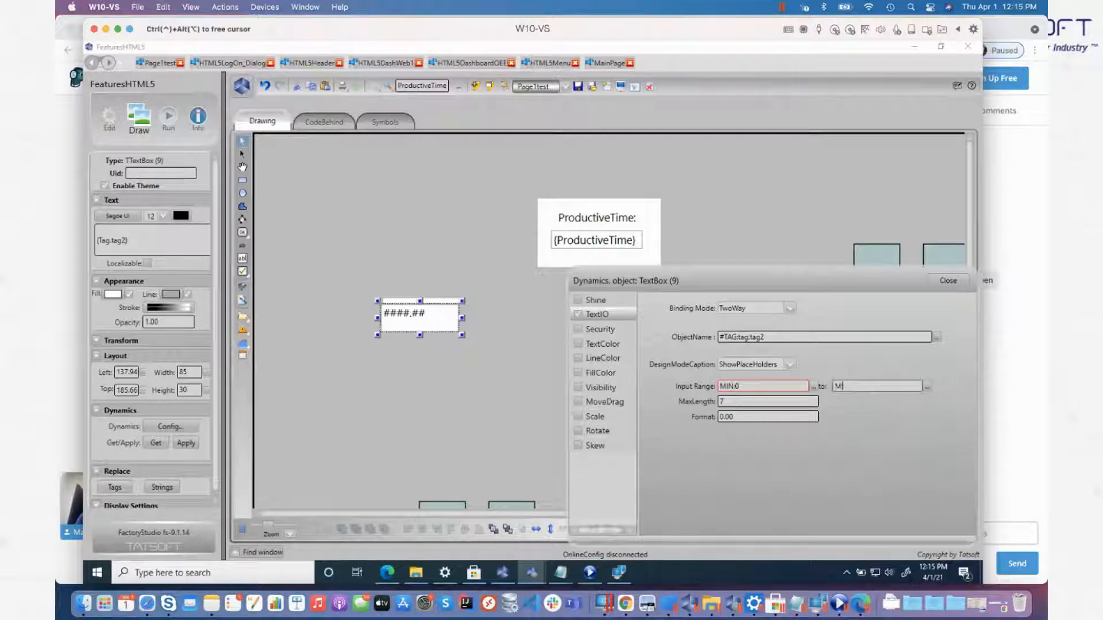
{"action": "type", "text": "IN:100"}
{"action": "key", "text": "shift+Tab"}
{"action": "type", "text": "M"}
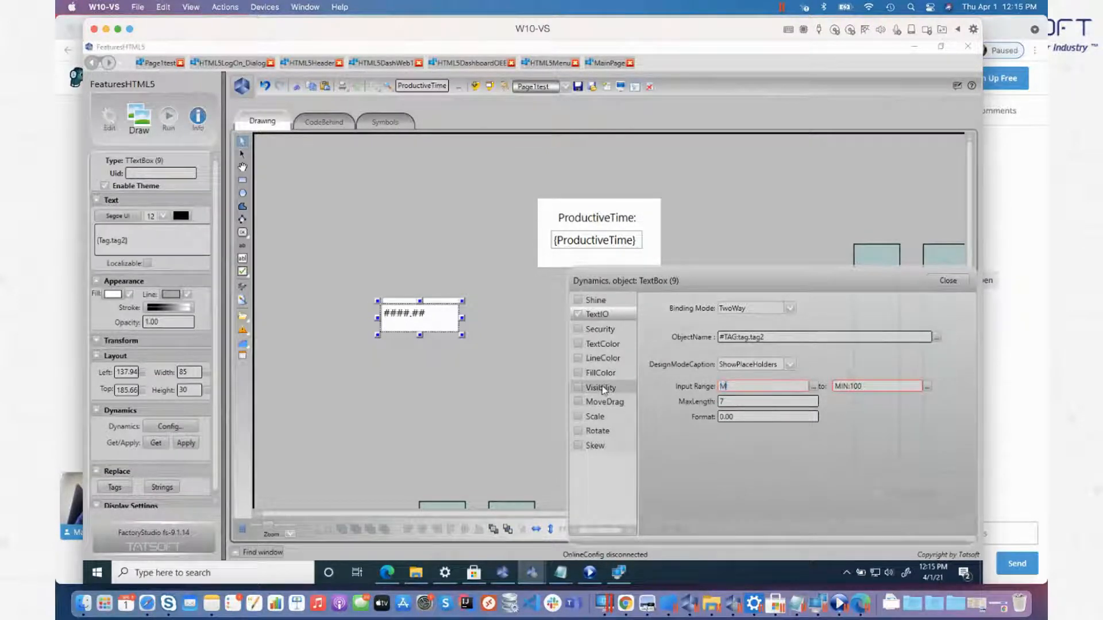
{"action": "type", "text": "in:0"}
{"action": "mouse_move", "coordinate": [767, 387]}
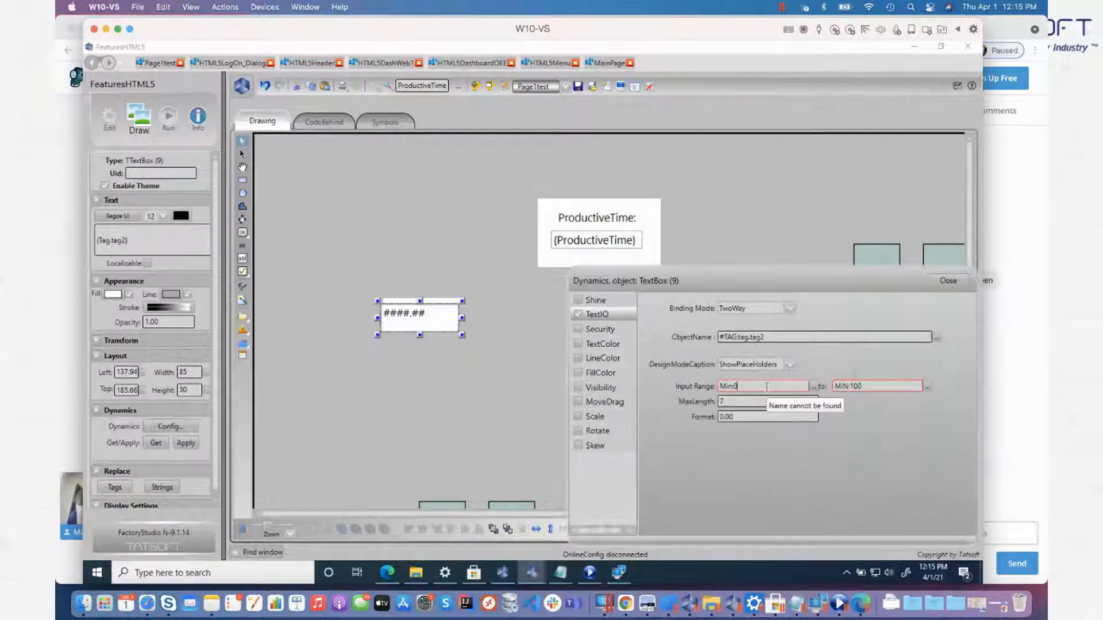
{"action": "left_click_drag", "start_coordinate": [766, 387], "coordinate": [665, 385]}
{"action": "key", "text": "BackSpace"}
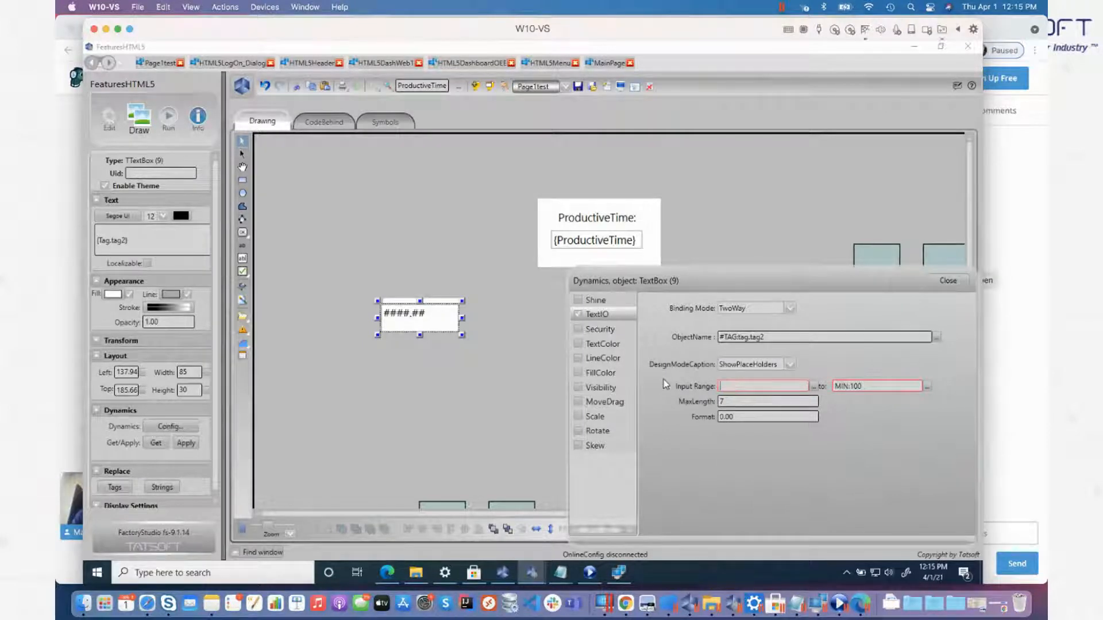
- Set the text box's input range to 0 to 100 and close its dynamics settings
{"action": "key", "text": "Tab"}
{"action": "key", "text": "Tab"}
{"action": "type", "text": "100"}
{"action": "left_click", "coordinate": [752, 386]}
{"action": "type", "text": "0"}
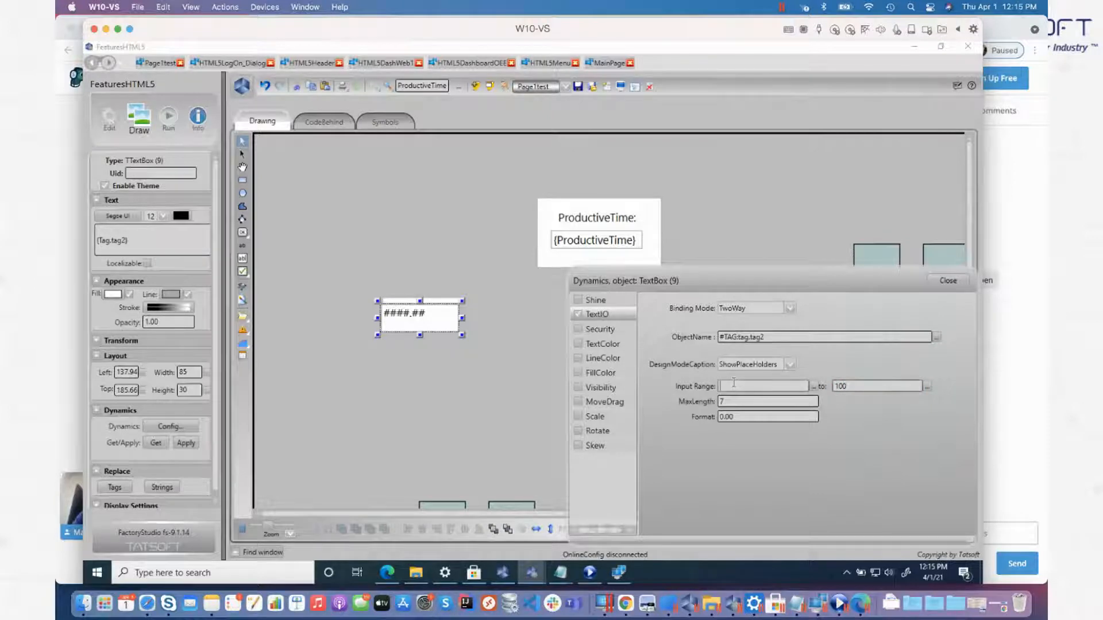
{"action": "left_click", "coordinate": [935, 283]}
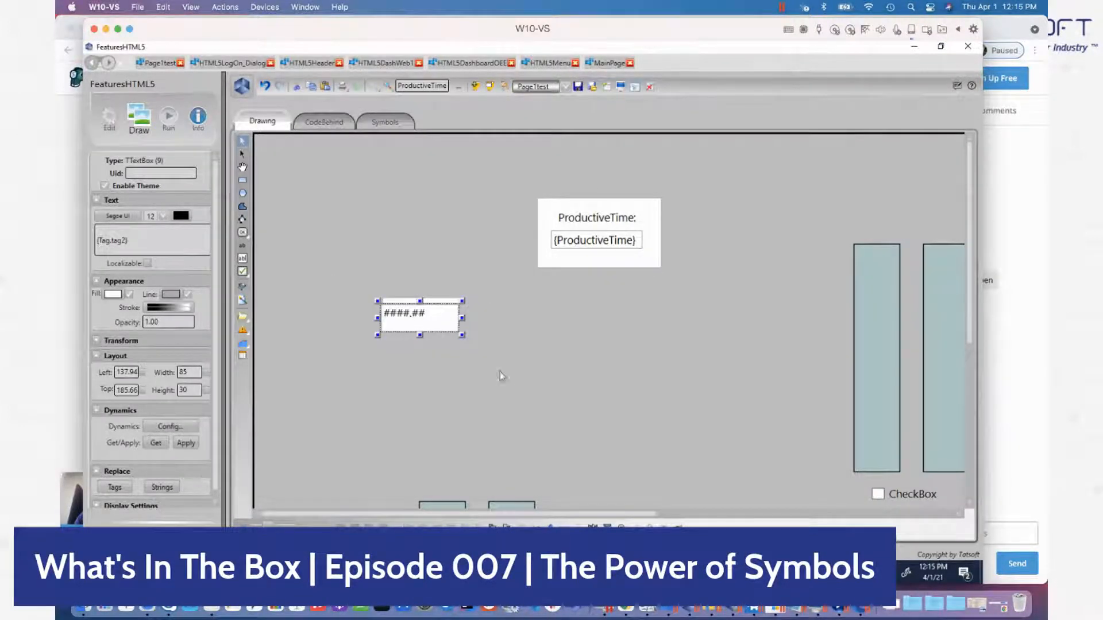
- Make a new symbol named Output from the small white rectangle and its text box
{"action": "left_click", "coordinate": [517, 376]}
{"action": "left_click", "coordinate": [460, 330]}
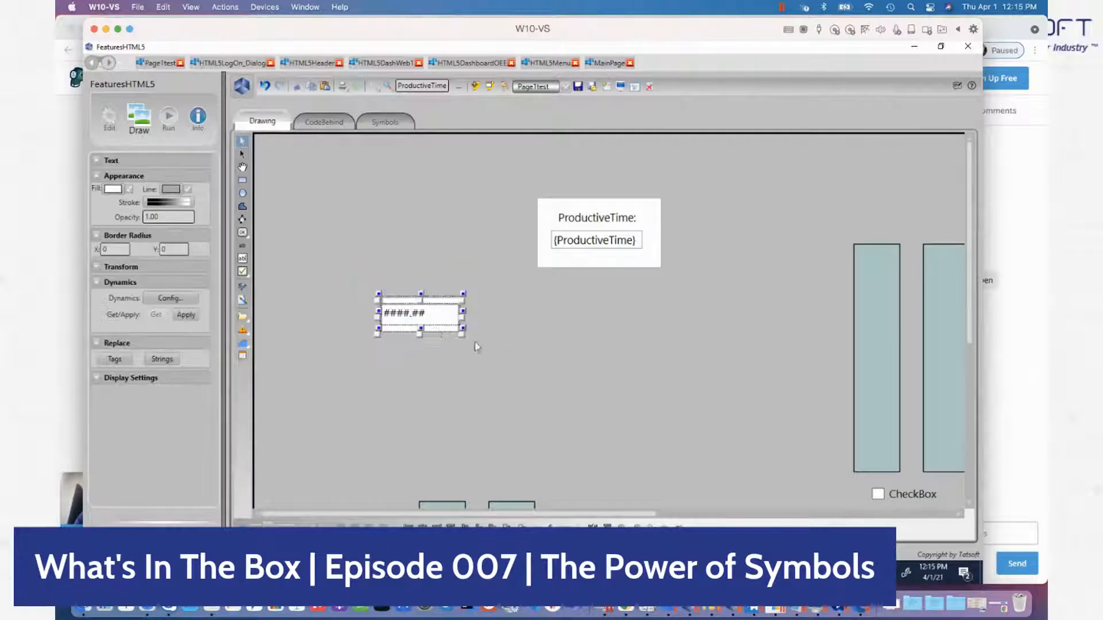
{"action": "right_click", "coordinate": [437, 329]}
{"action": "left_click", "coordinate": [482, 484]}
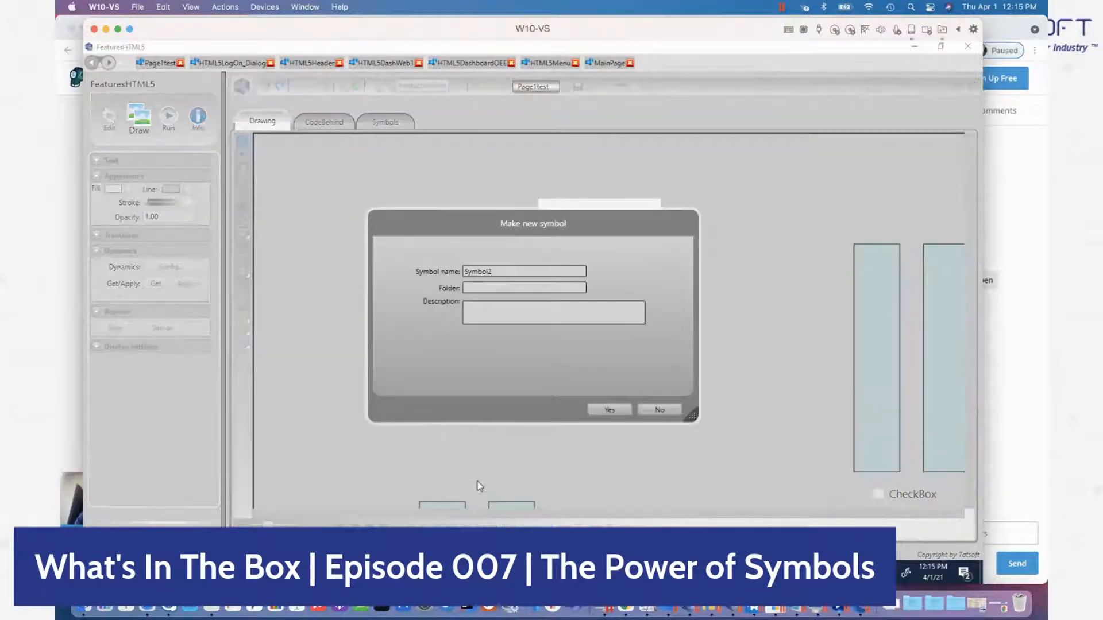
{"action": "left_click_drag", "start_coordinate": [521, 272], "coordinate": [365, 276]}
{"action": "type", "text": "Output"}
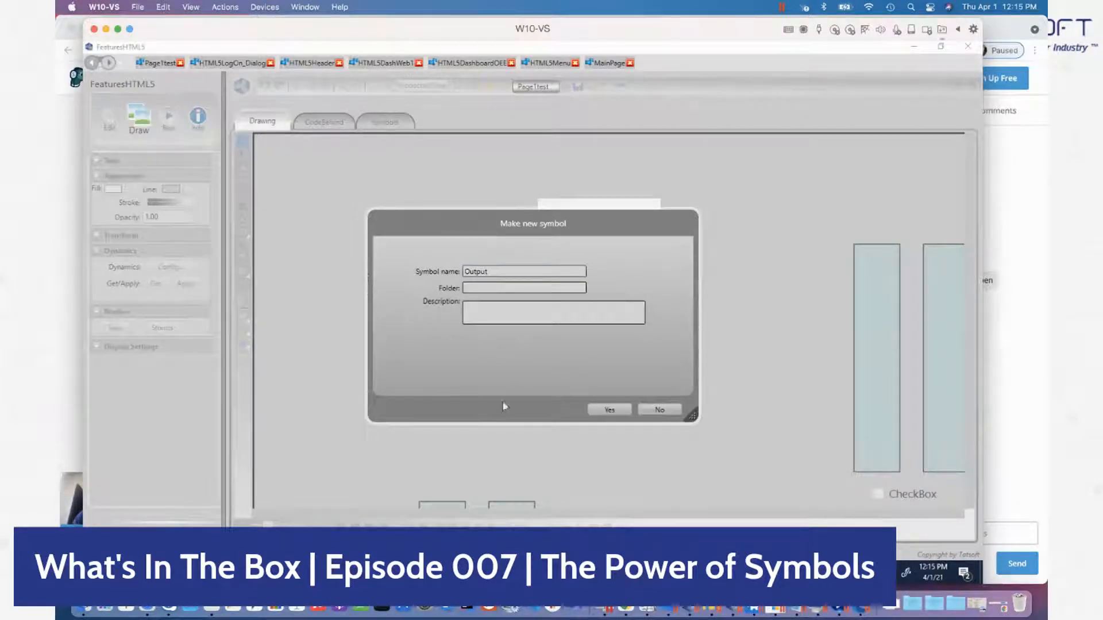
{"action": "left_click", "coordinate": [600, 410]}
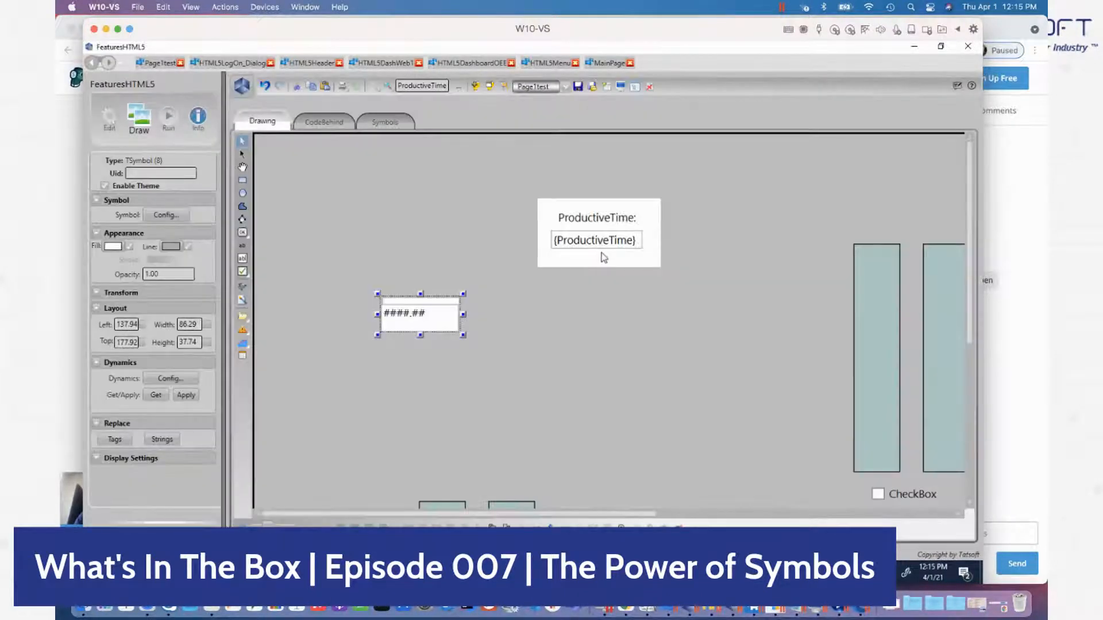
- Move the ProductiveTime symbol below the Output symbol and place a copy of both symbols to their right
{"action": "left_click_drag", "start_coordinate": [600, 257], "coordinate": [400, 420]}
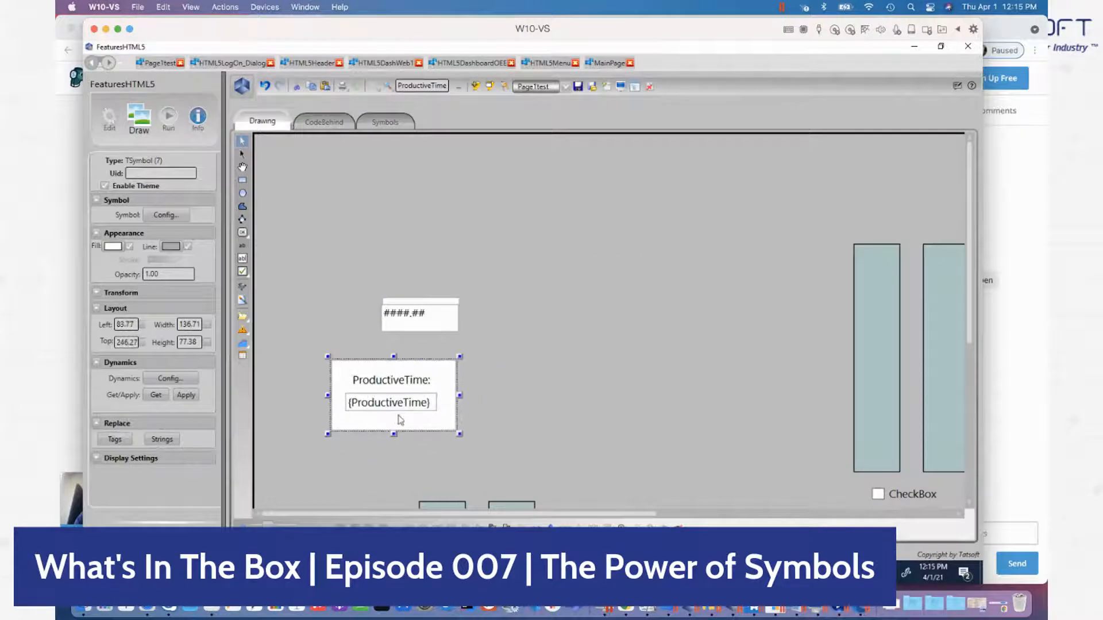
{"action": "left_click", "coordinate": [337, 446]}
{"action": "left_click_drag", "start_coordinate": [290, 472], "coordinate": [543, 183]}
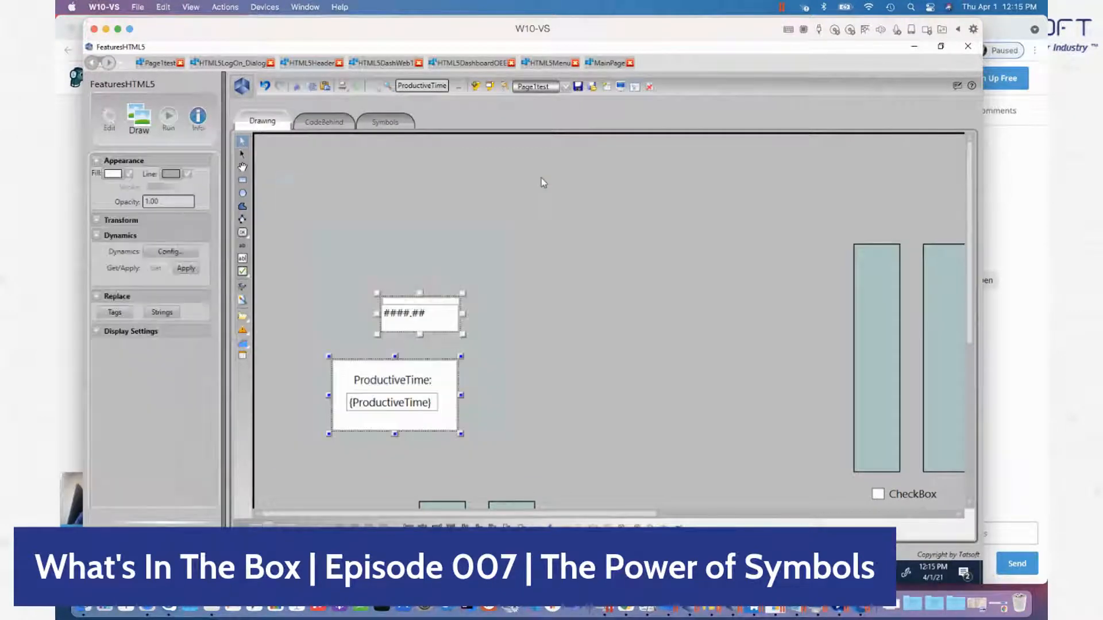
{"action": "left_click_drag", "start_coordinate": [404, 403], "coordinate": [658, 332]}
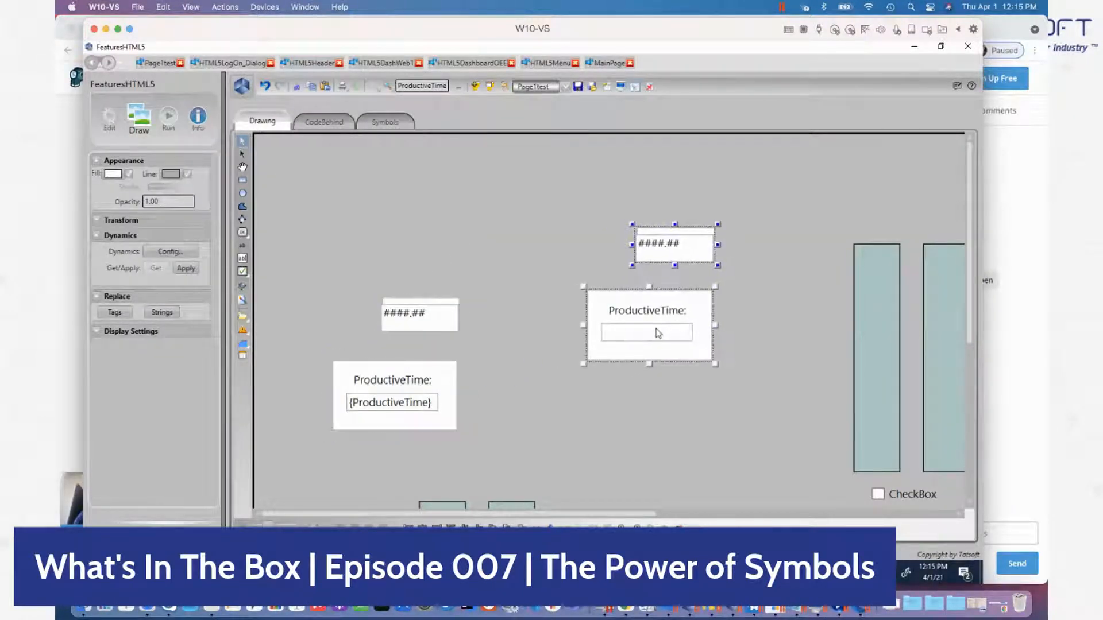
- Insert an Output symbol from the library's Default folder near the copied symbols and open its configuration
{"action": "left_click", "coordinate": [241, 287]}
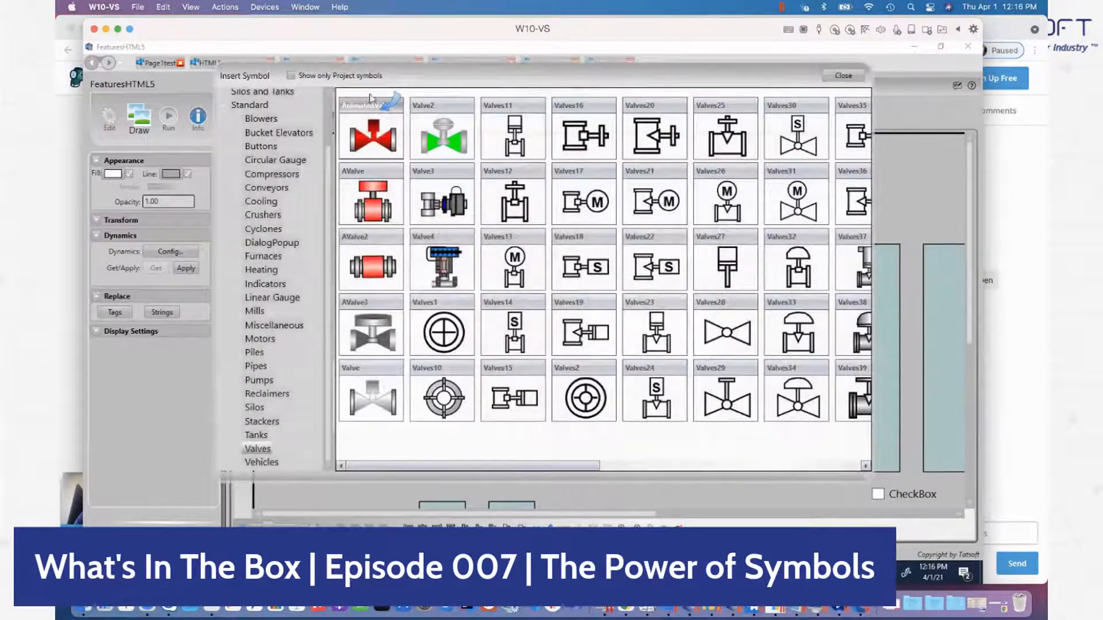
{"action": "scroll", "coordinate": [272, 111], "scroll_direction": "up", "scroll_amount": 3}
{"action": "left_click", "coordinate": [250, 97]}
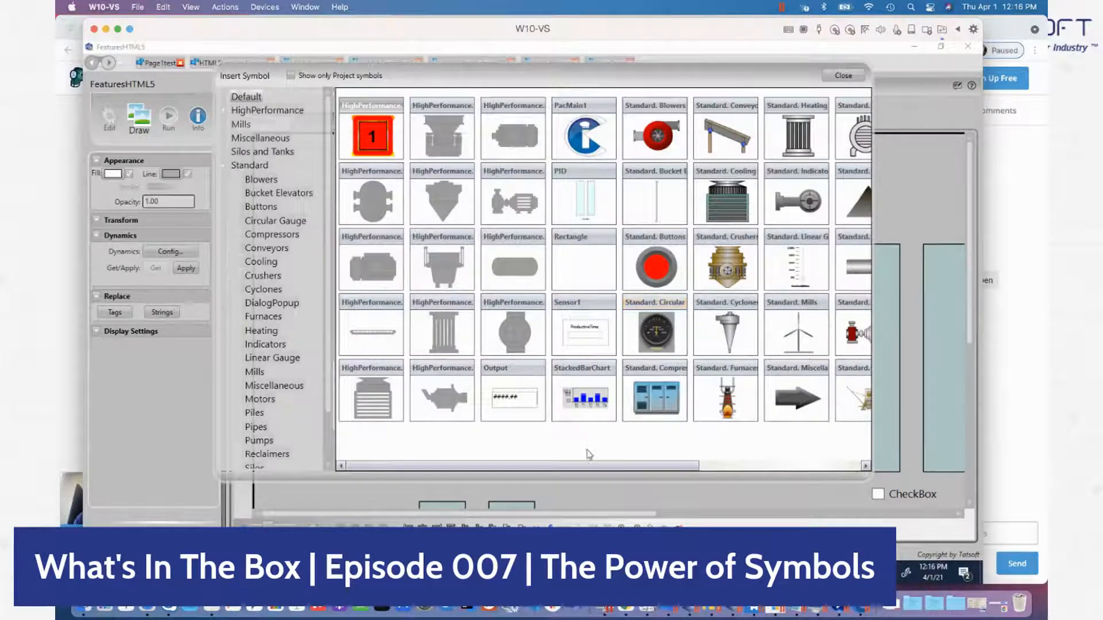
{"action": "left_click", "coordinate": [517, 409]}
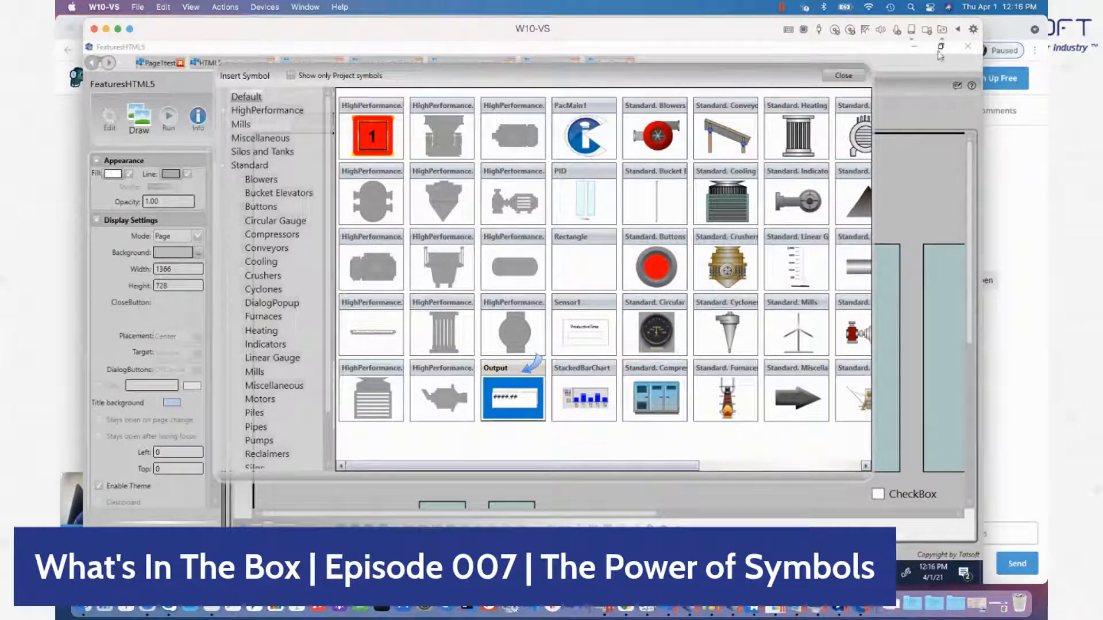
{"action": "left_click", "coordinate": [842, 77]}
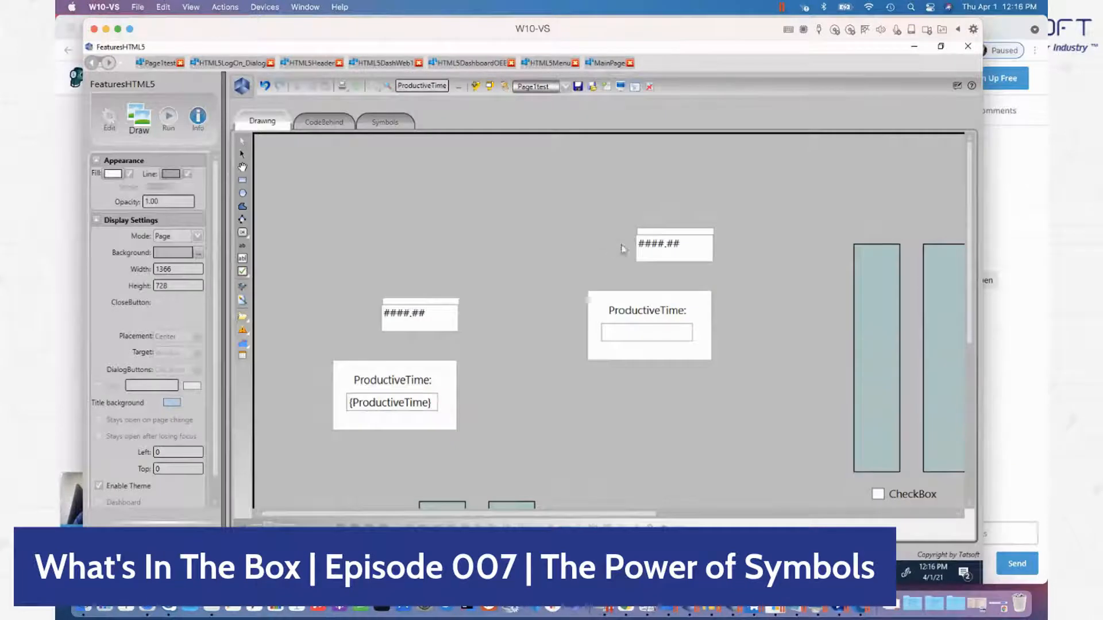
{"action": "key", "text": "ctrl+c"}
{"action": "key", "text": "ctrl+v"}
{"action": "double_click", "coordinate": [626, 259]}
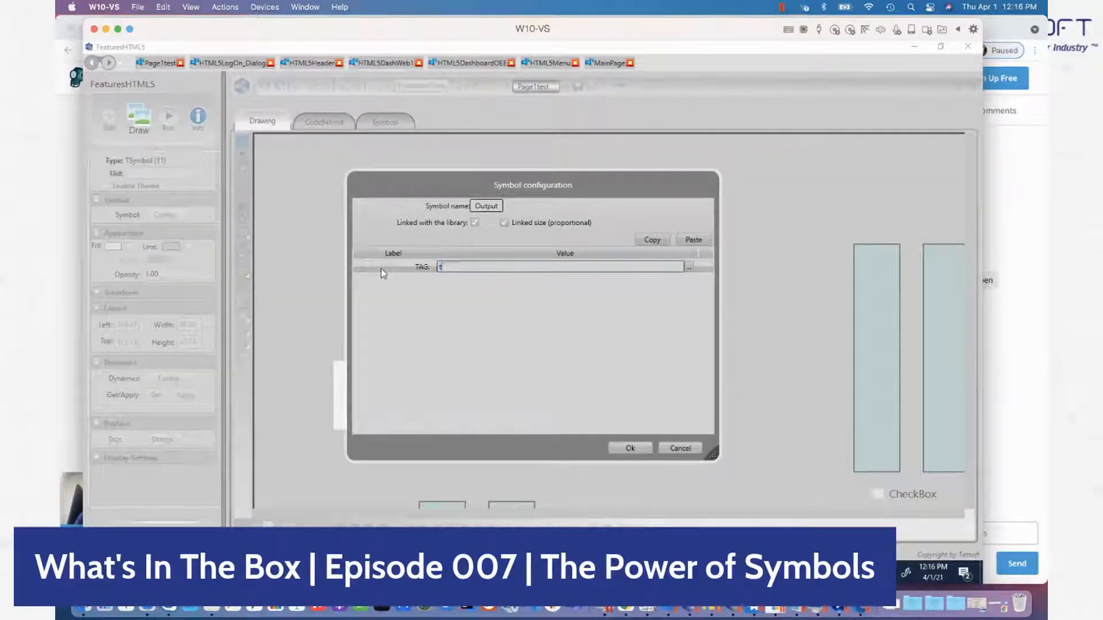
- Set the inserted Output symbol's TAG parameter to tag.tag1 and apply the symbol configuration
{"action": "type", "text": "tag"}
{"action": "key", "text": "Down"}
{"action": "key", "text": "Down"}
{"action": "key", "text": "Down"}
{"action": "key", "text": "Down"}
{"action": "key", "text": "Down"}
{"action": "key", "text": "Down"}
{"action": "key", "text": "Down"}
{"action": "key", "text": "Down"}
{"action": "key", "text": "Down"}
{"action": "key", "text": "Down"}
{"action": "key", "text": "Down"}
{"action": "key", "text": "Down"}
{"action": "key", "text": "Down"}
{"action": "key", "text": "Down"}
{"action": "key", "text": "Down"}
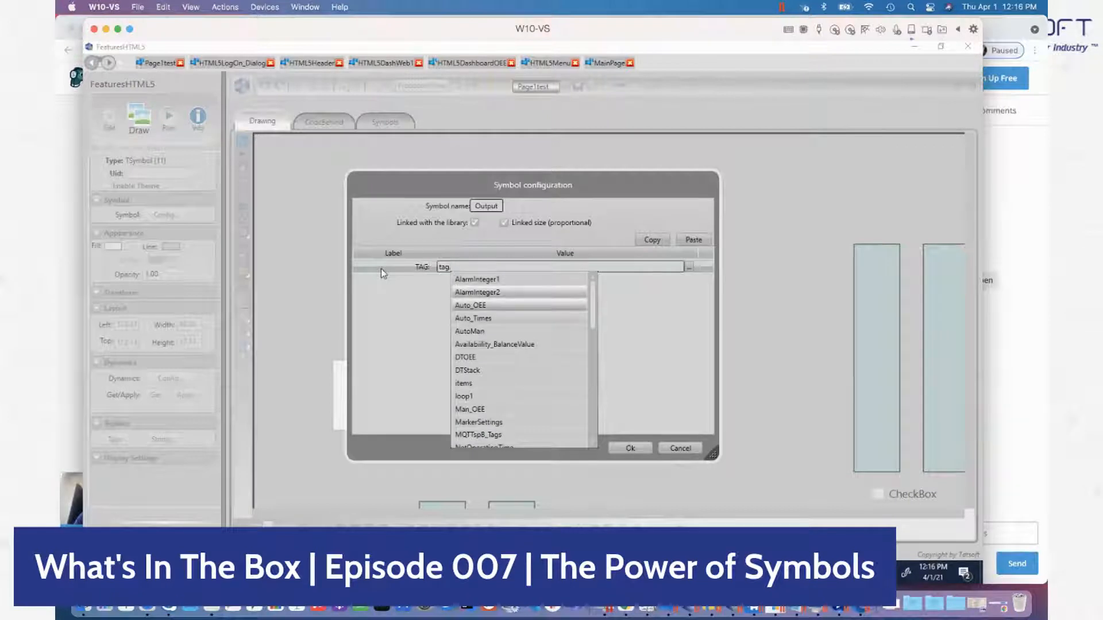
{"action": "key", "text": "Down"}
{"action": "key", "text": "Down"}
{"action": "key", "text": "Down"}
{"action": "key", "text": "Down"}
{"action": "key", "text": "Down"}
{"action": "key", "text": "Down"}
{"action": "key", "text": "Down"}
{"action": "key", "text": "Down"}
{"action": "key", "text": "Down"}
{"action": "key", "text": "Down"}
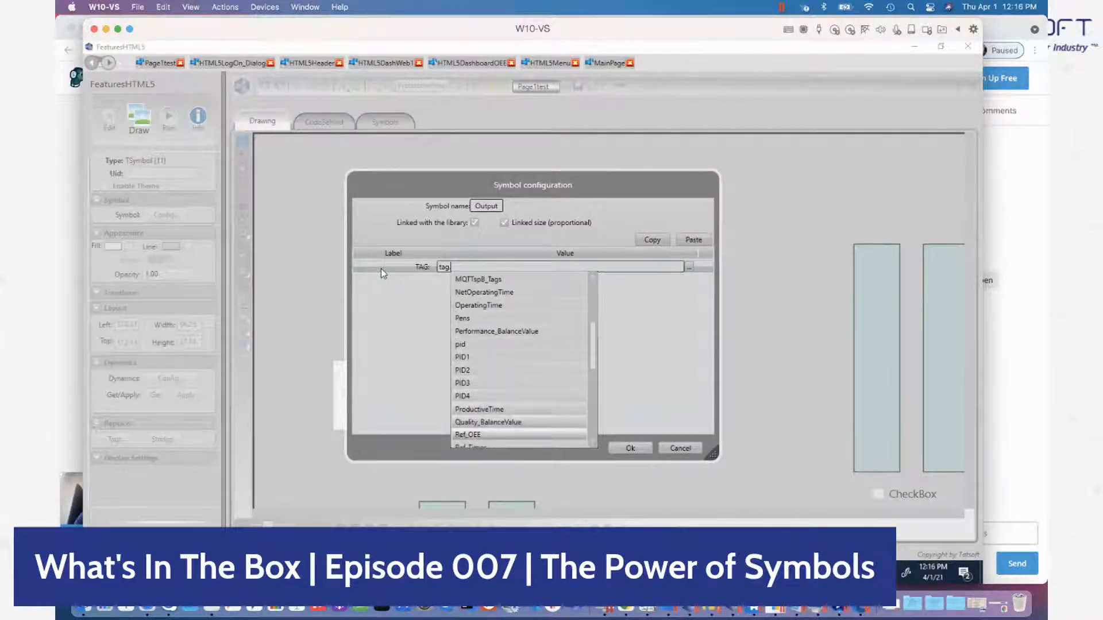
{"action": "type", "text": "."}
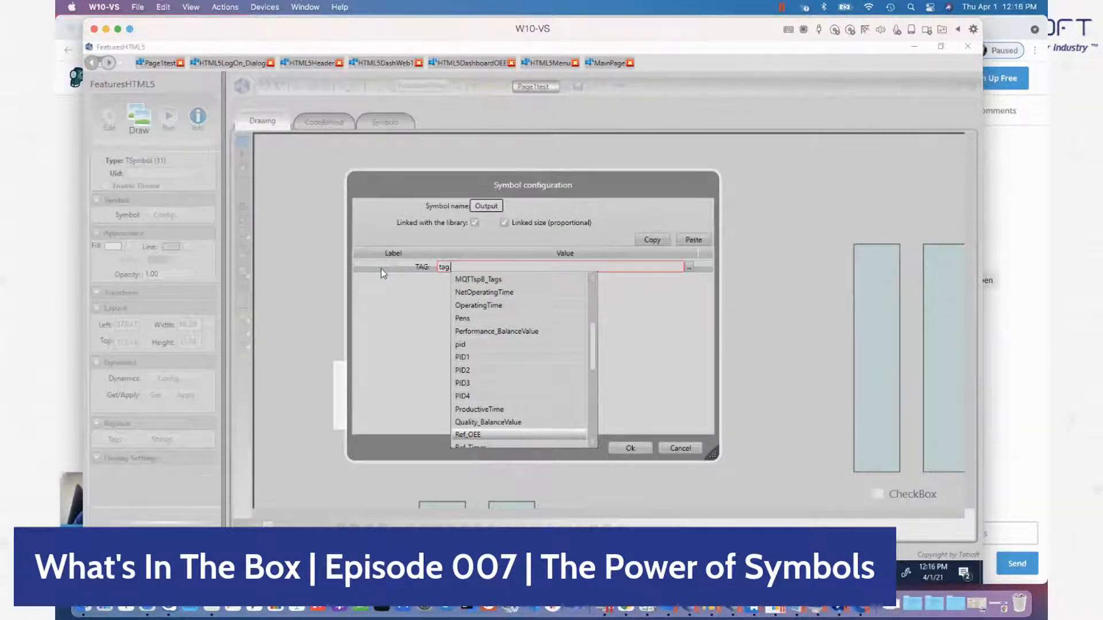
{"action": "key", "text": "Down"}
{"action": "key", "text": "Down"}
{"action": "key", "text": "Down"}
{"action": "key", "text": "Down"}
{"action": "key", "text": "Down"}
{"action": "key", "text": "Down"}
{"action": "key", "text": "Down"}
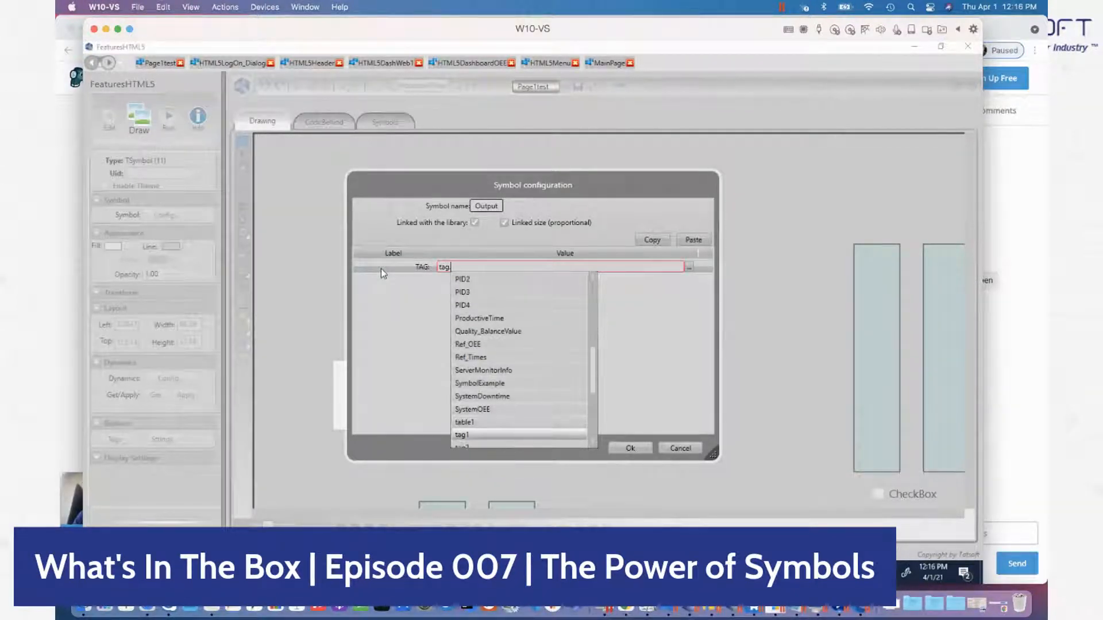
{"action": "key", "text": "Down"}
{"action": "key", "text": "Down"}
{"action": "key", "text": "Up"}
{"action": "key", "text": "Up"}
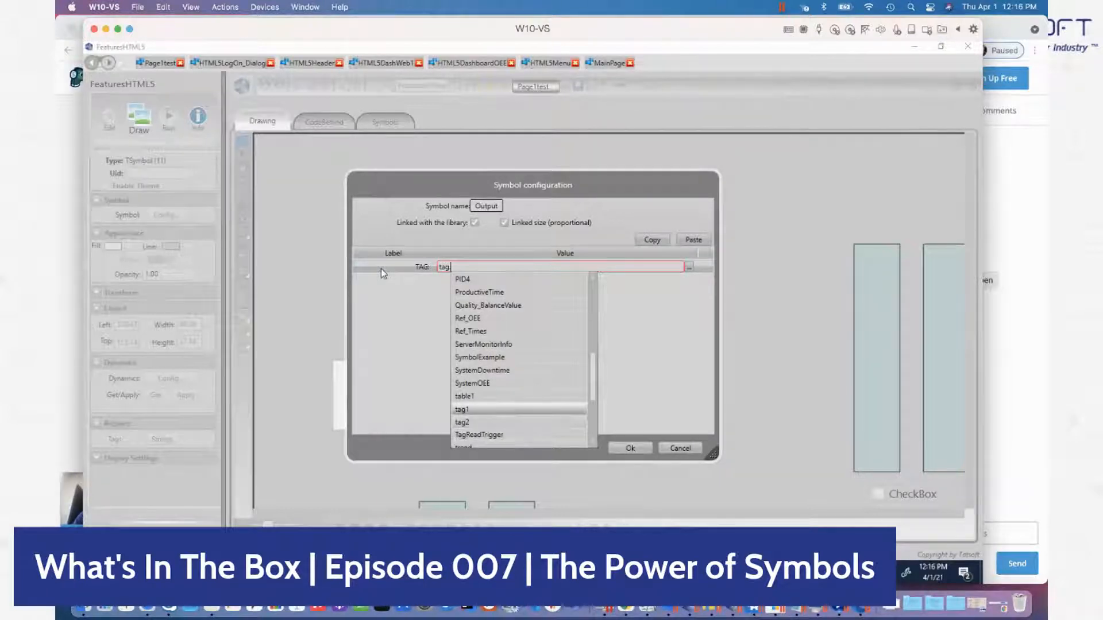
{"action": "key", "text": "Return"}
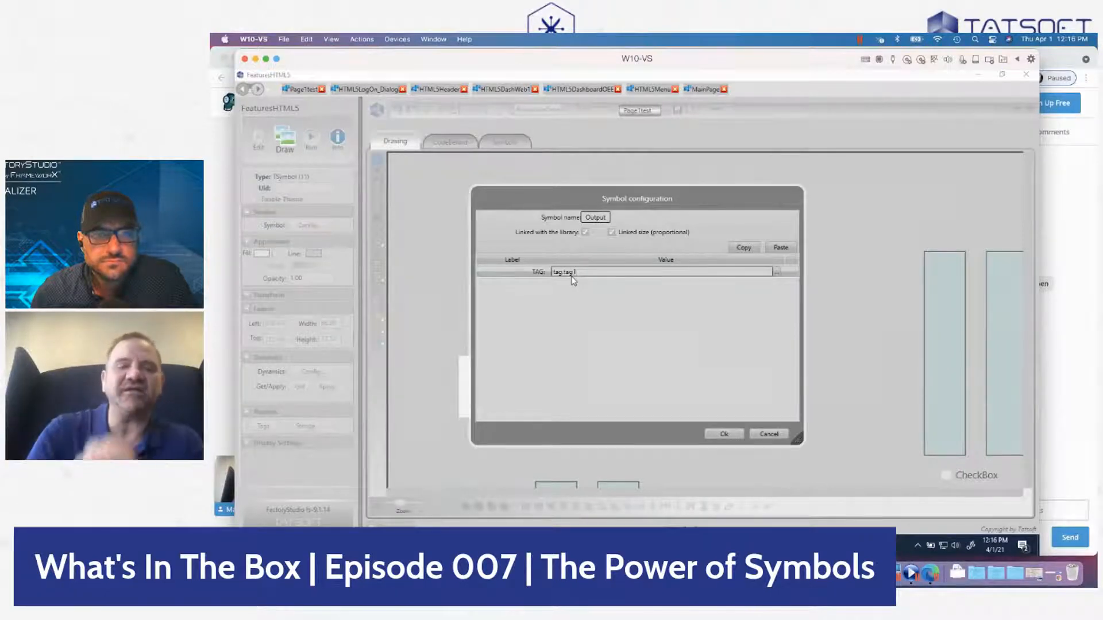
{"action": "left_click", "coordinate": [724, 434]}
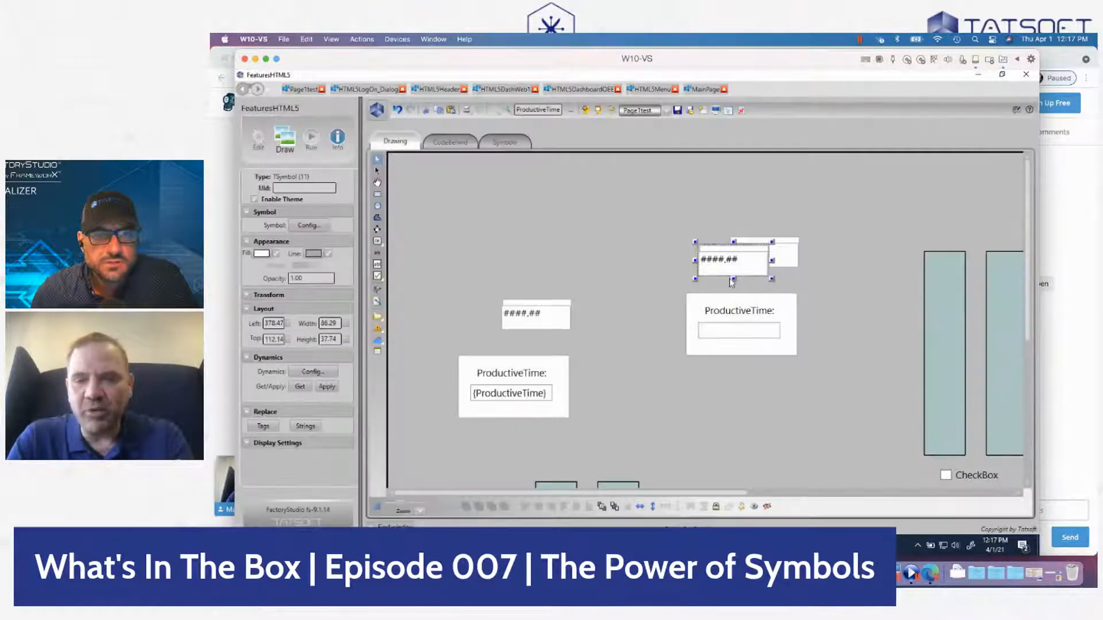
- Move the inserted Output symbol up beside the copied one and shift the original Output symbol slightly right
{"action": "left_click_drag", "start_coordinate": [738, 271], "coordinate": [812, 247]}
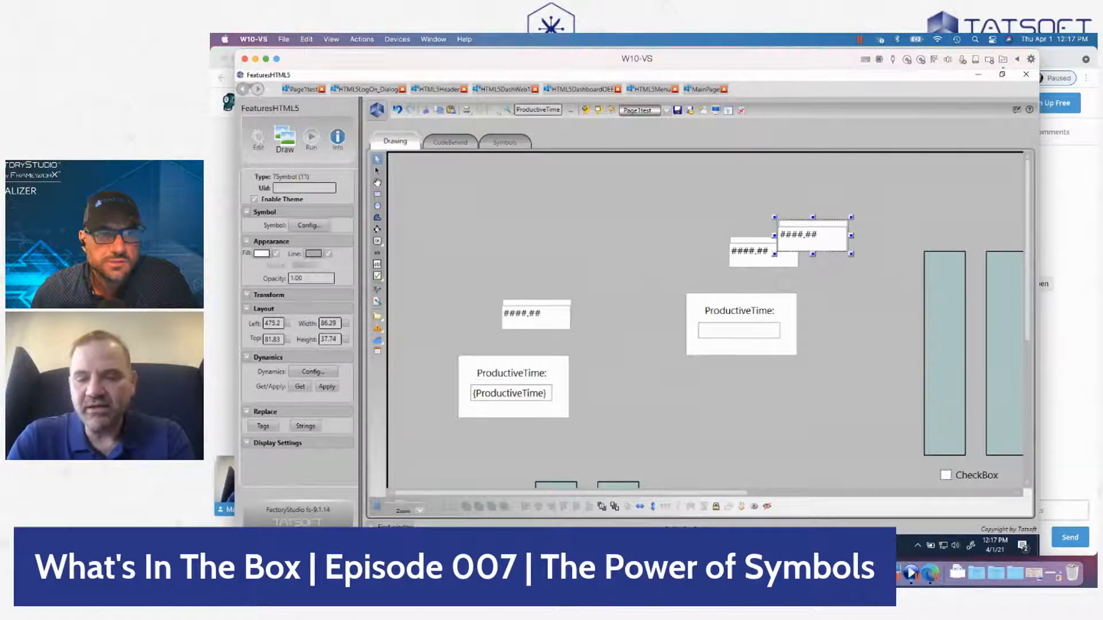
{"action": "left_click", "coordinate": [699, 511]}
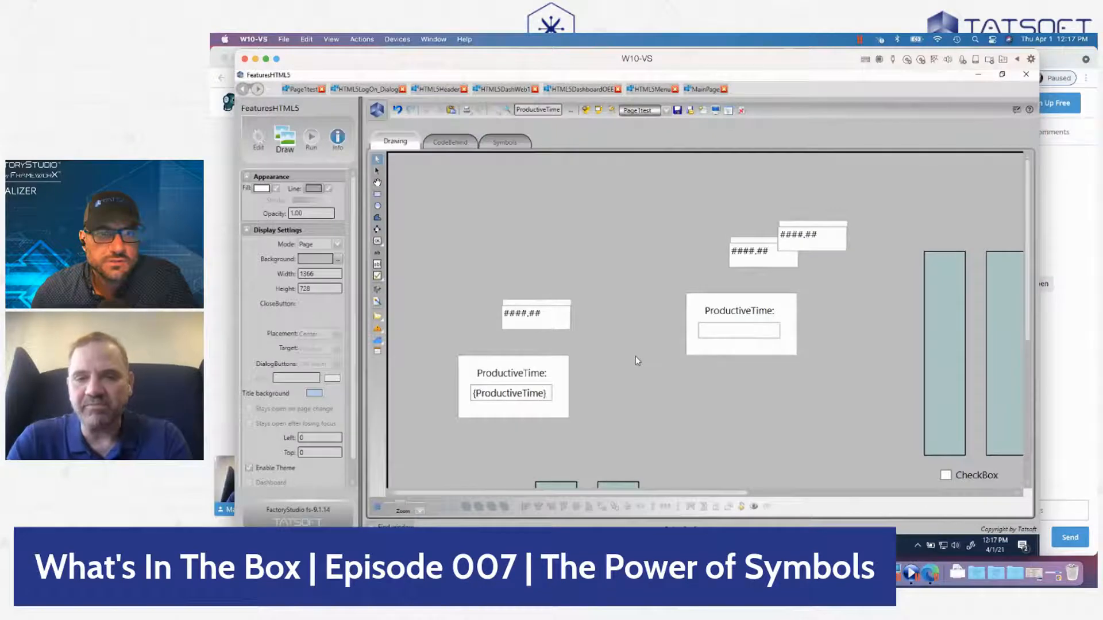
{"action": "left_click_drag", "start_coordinate": [550, 315], "coordinate": [557, 317]}
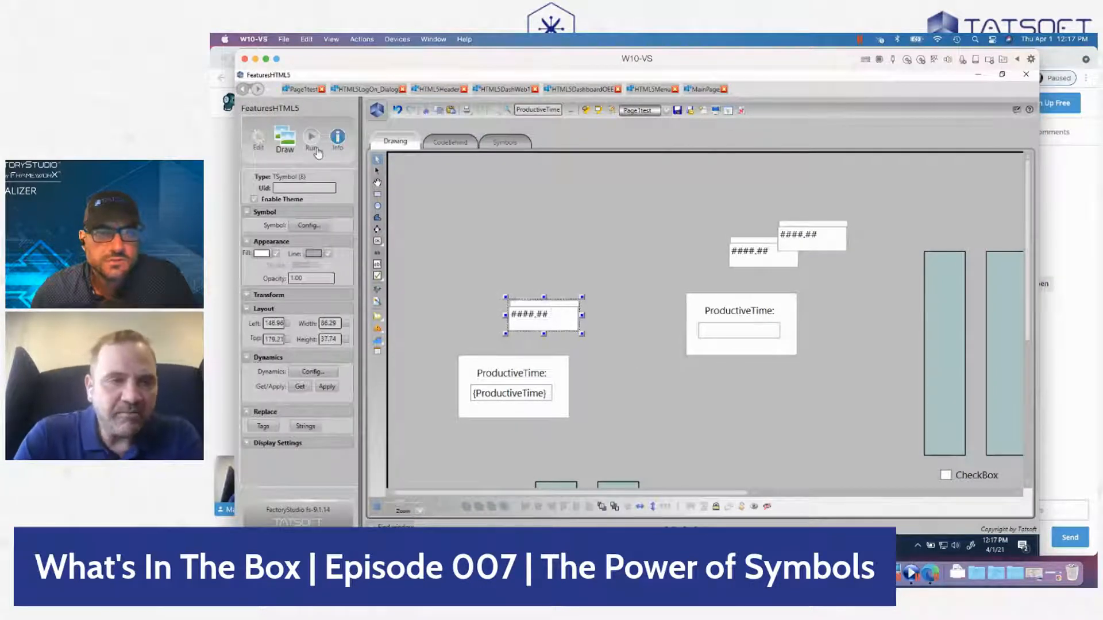
- Add two categories named Sensor and Output to the project's category dictionary
{"action": "left_click", "coordinate": [311, 141]}
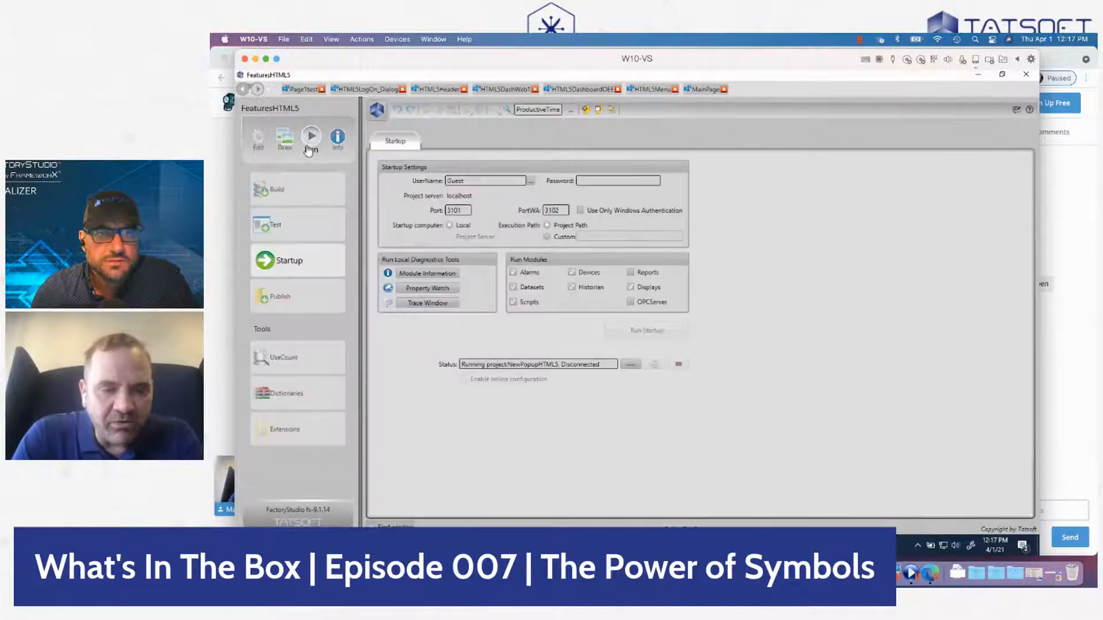
{"action": "left_click", "coordinate": [287, 406]}
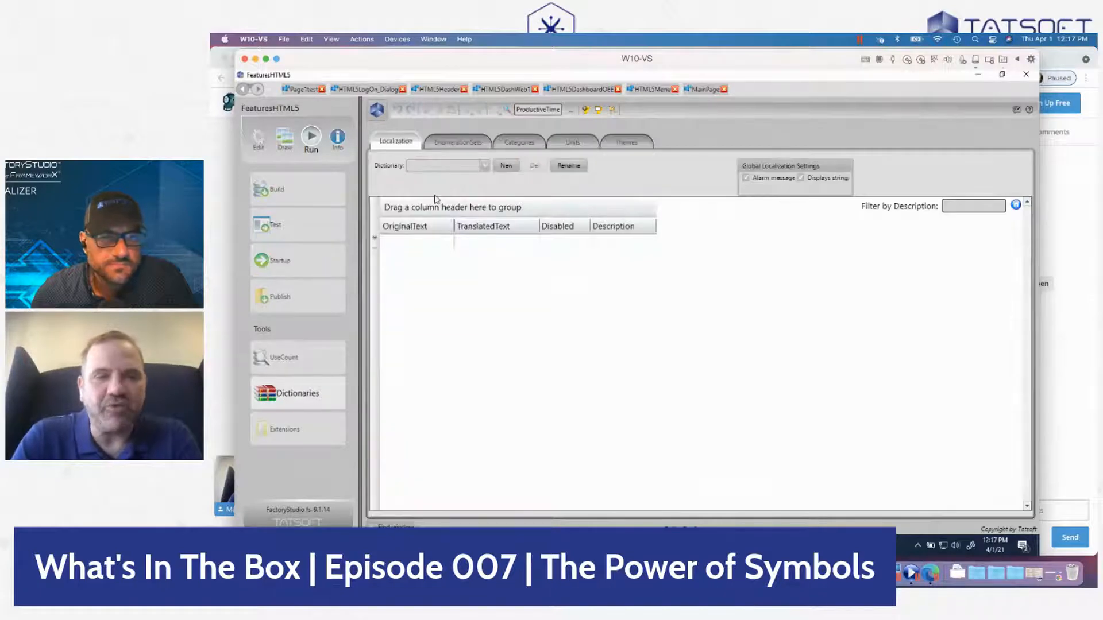
{"action": "left_click", "coordinate": [532, 142]}
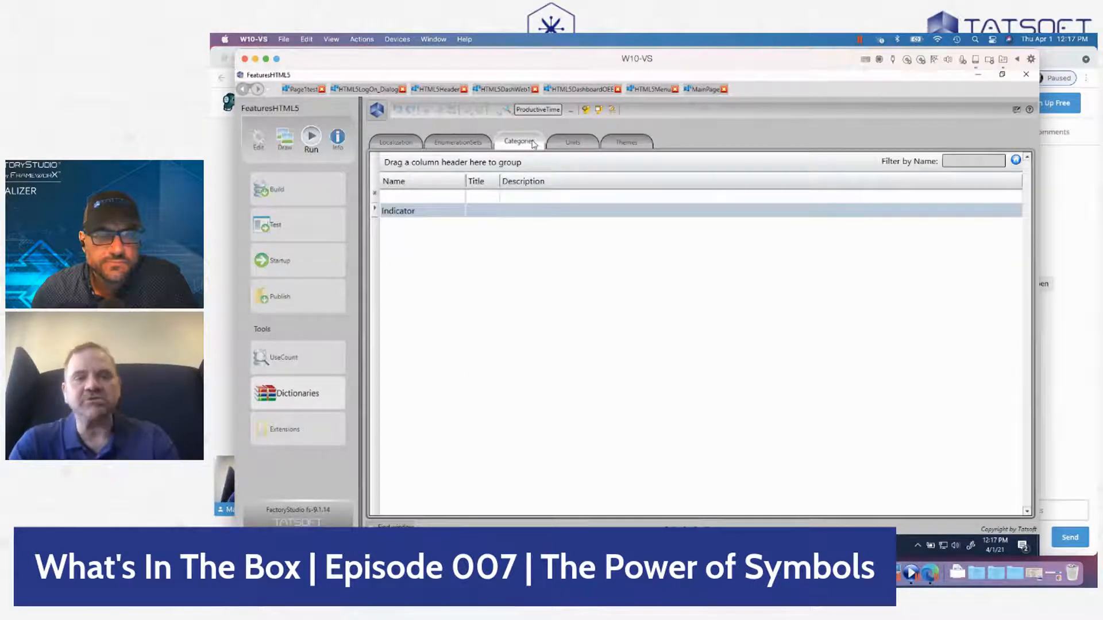
{"action": "left_click", "coordinate": [437, 196]}
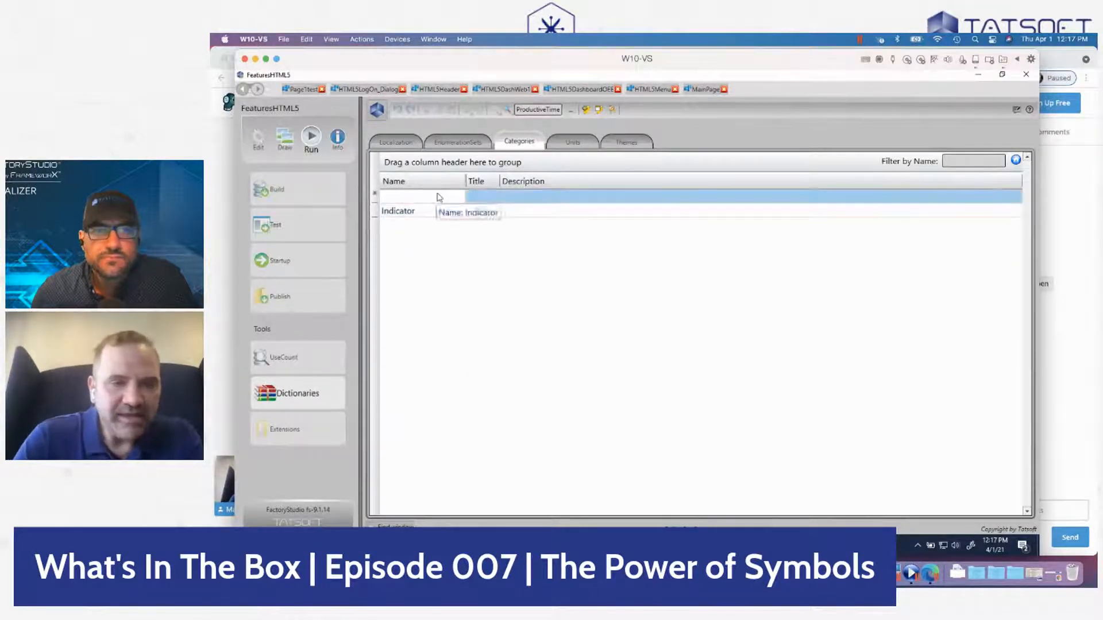
{"action": "type", "text": "Sensor"}
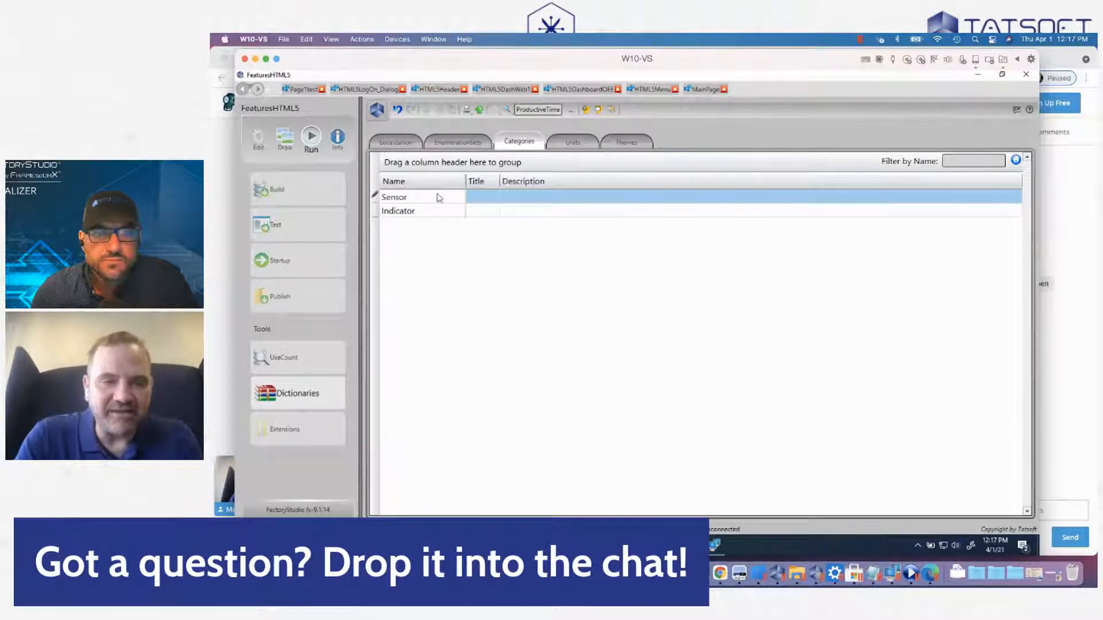
{"action": "key", "text": "Return"}
{"action": "type", "text": "Output"}
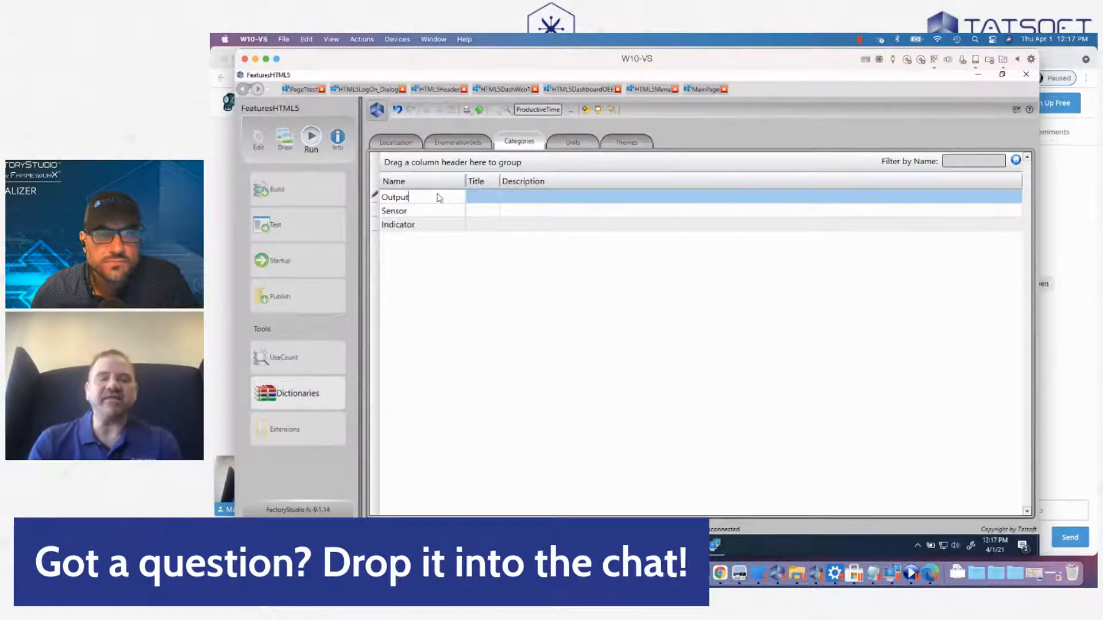
{"action": "key", "text": "Return"}
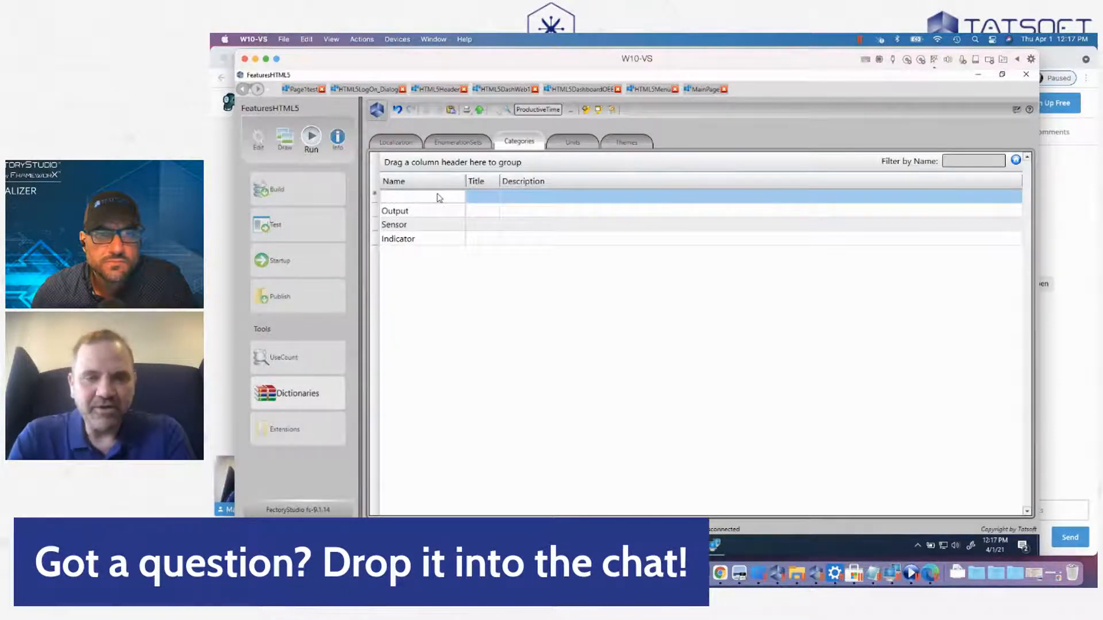
{"action": "left_click", "coordinate": [425, 212]}
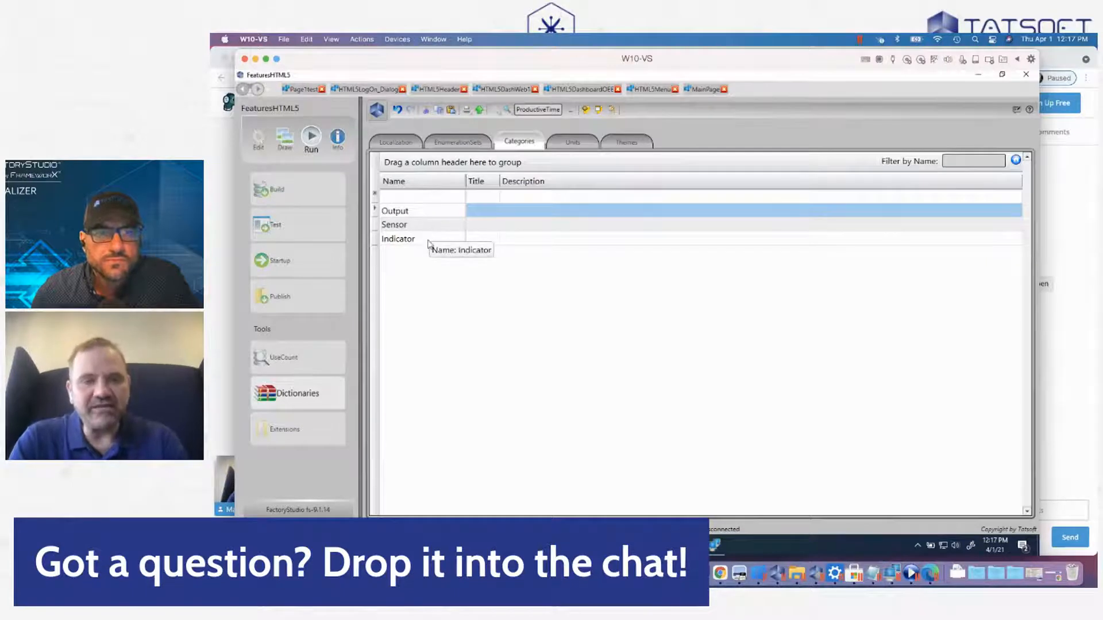
{"action": "left_click", "coordinate": [428, 242], "text": "shift"}
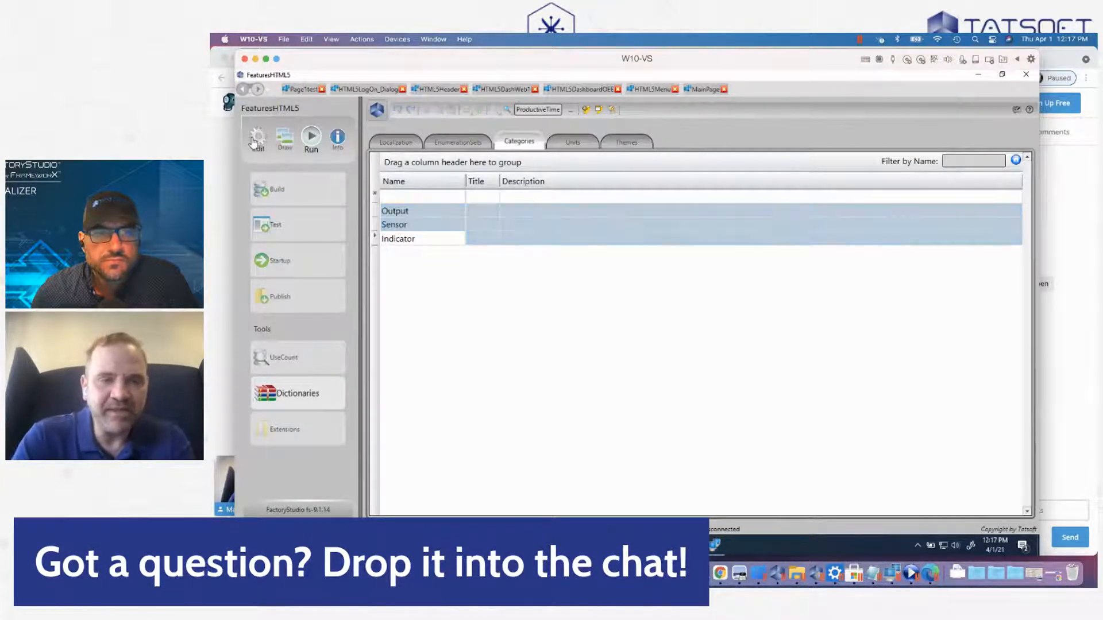
- Open the project's list of tag objects and sort it by name
{"action": "left_click", "coordinate": [256, 140]}
{"action": "scroll", "coordinate": [498, 362], "scroll_direction": "down", "scroll_amount": 5}
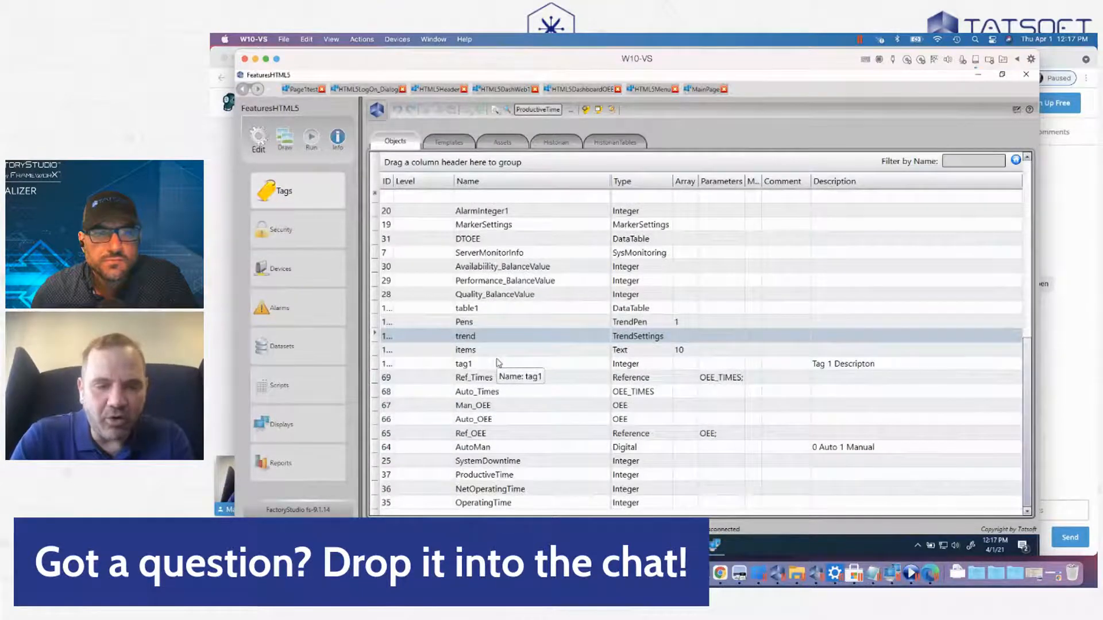
{"action": "scroll", "coordinate": [499, 363], "scroll_direction": "up", "scroll_amount": 10}
{"action": "left_click", "coordinate": [517, 182]}
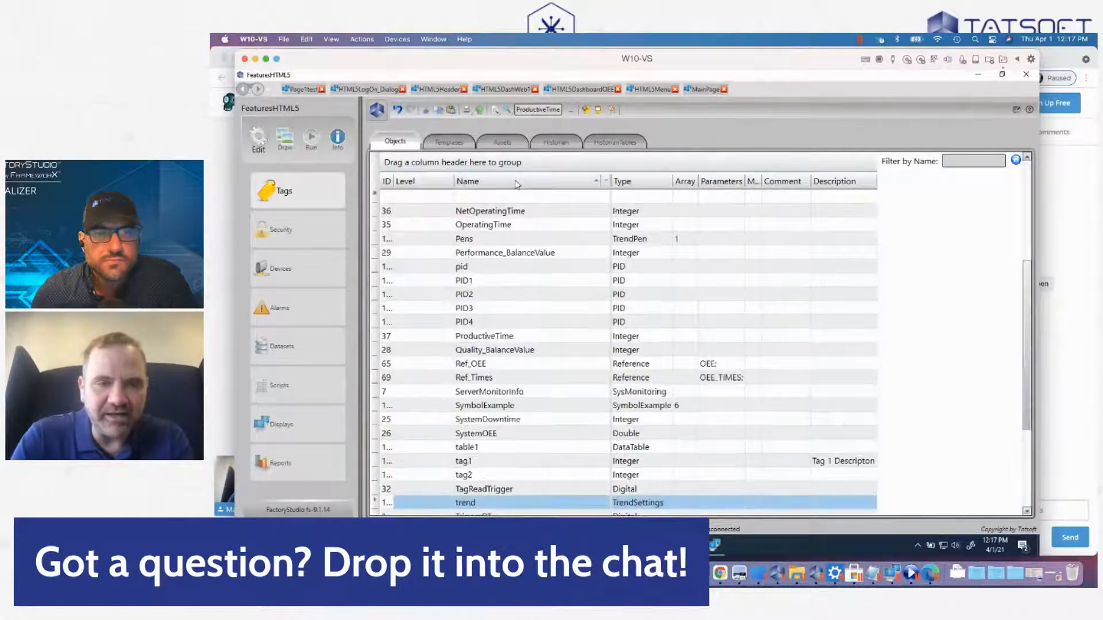
{"action": "scroll", "coordinate": [533, 384], "scroll_direction": "down", "scroll_amount": 3}
{"action": "left_click", "coordinate": [548, 322]}
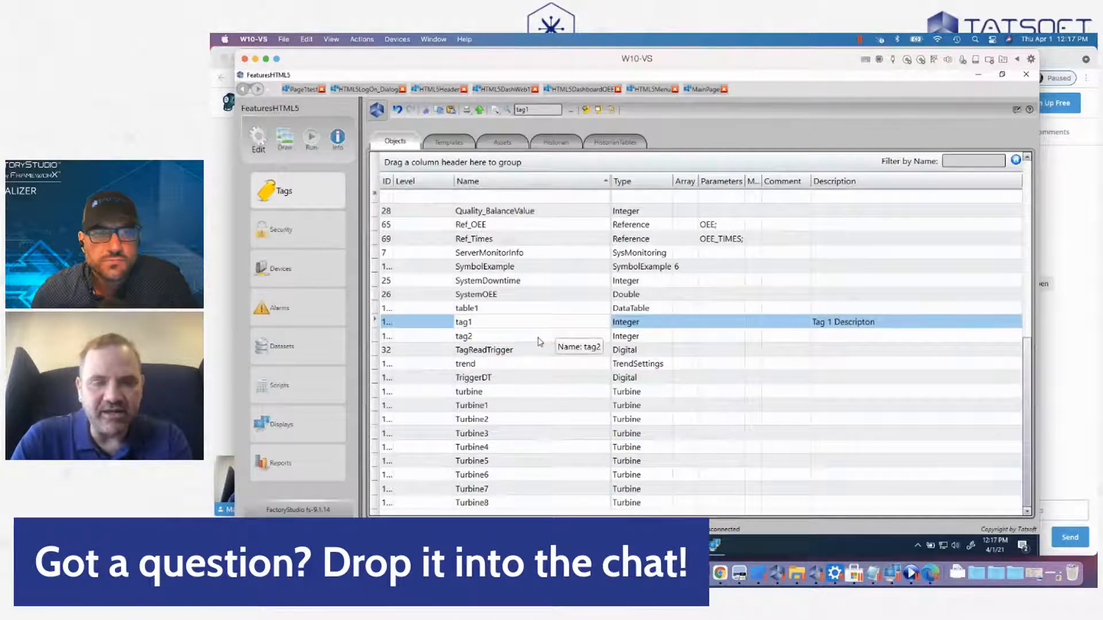
{"action": "left_click", "coordinate": [541, 338], "text": "shift"}
{"action": "right_click", "coordinate": [540, 340]}
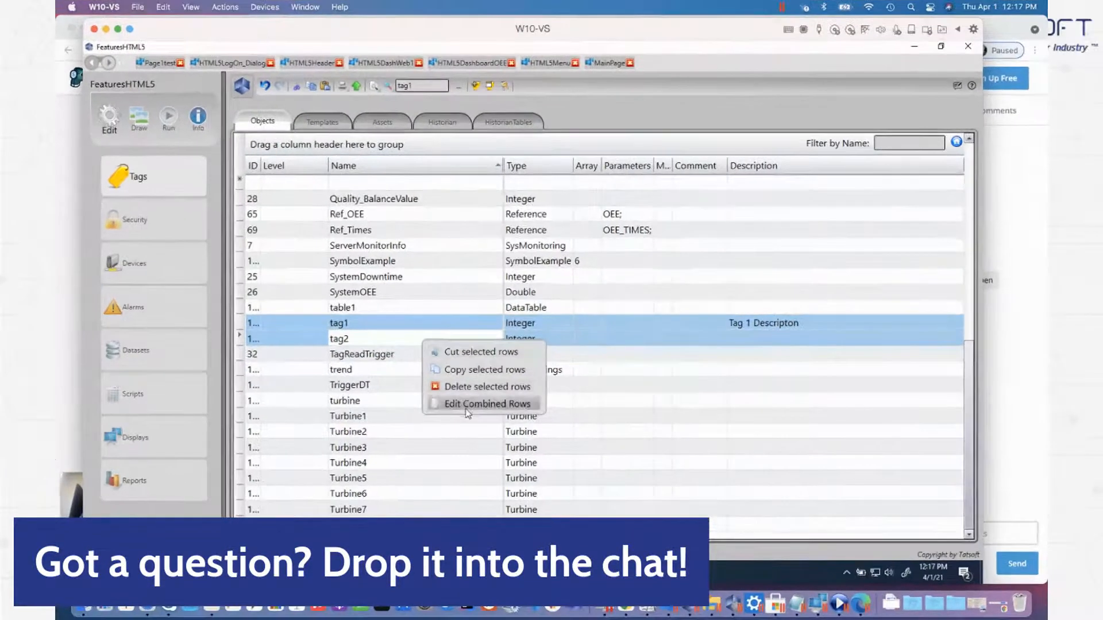
{"action": "left_click", "coordinate": [578, 394]}
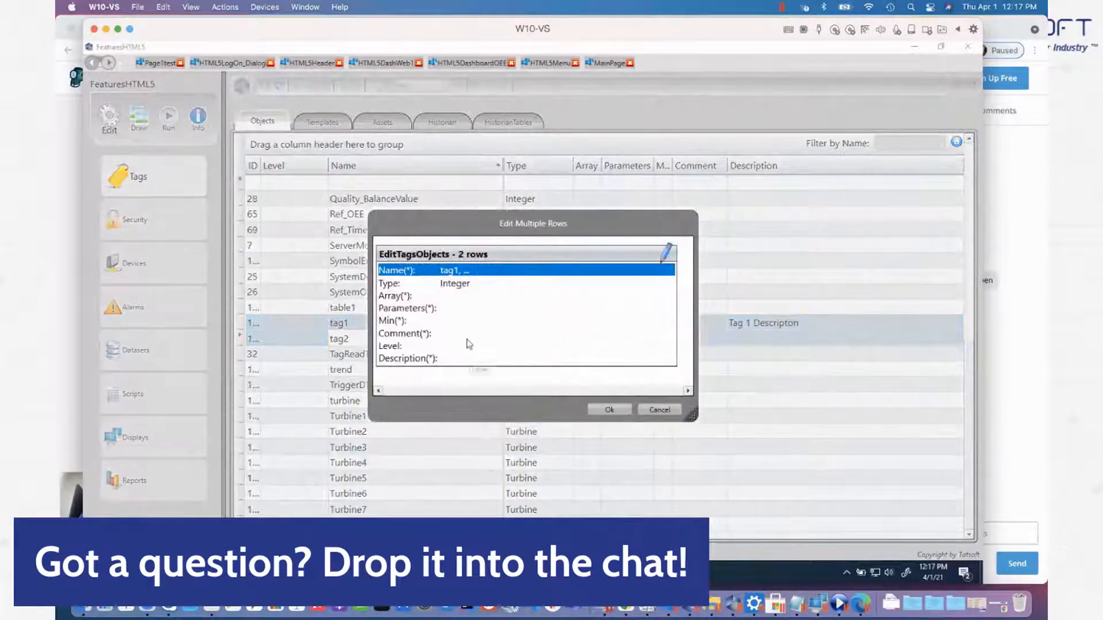
{"action": "left_click", "coordinate": [645, 411]}
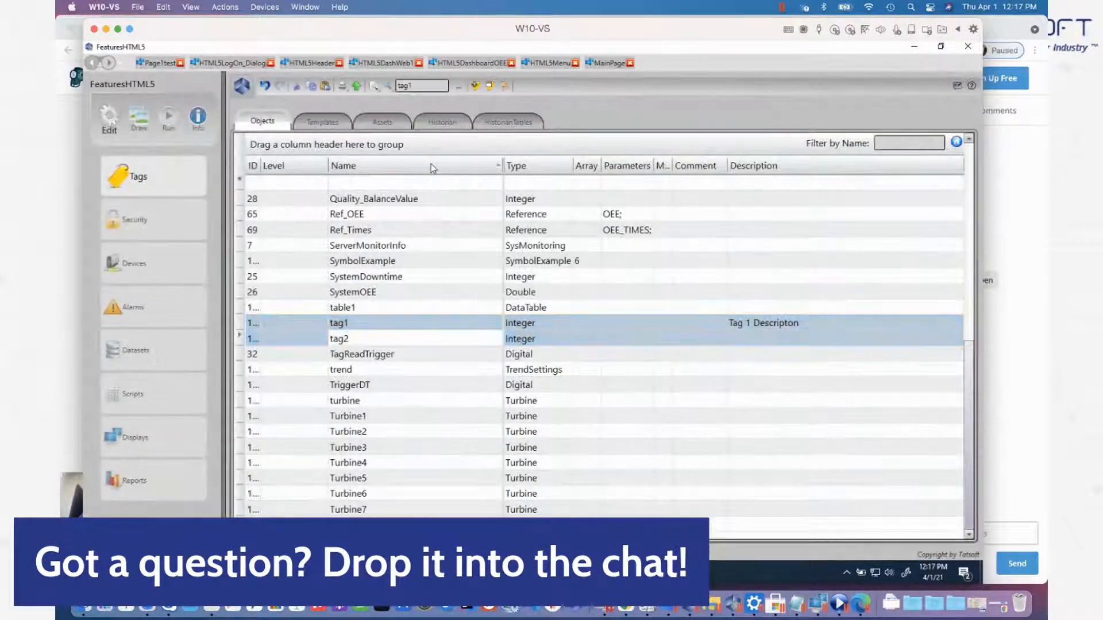
- Show the Category column in the tag objects list
{"action": "right_click", "coordinate": [434, 162]}
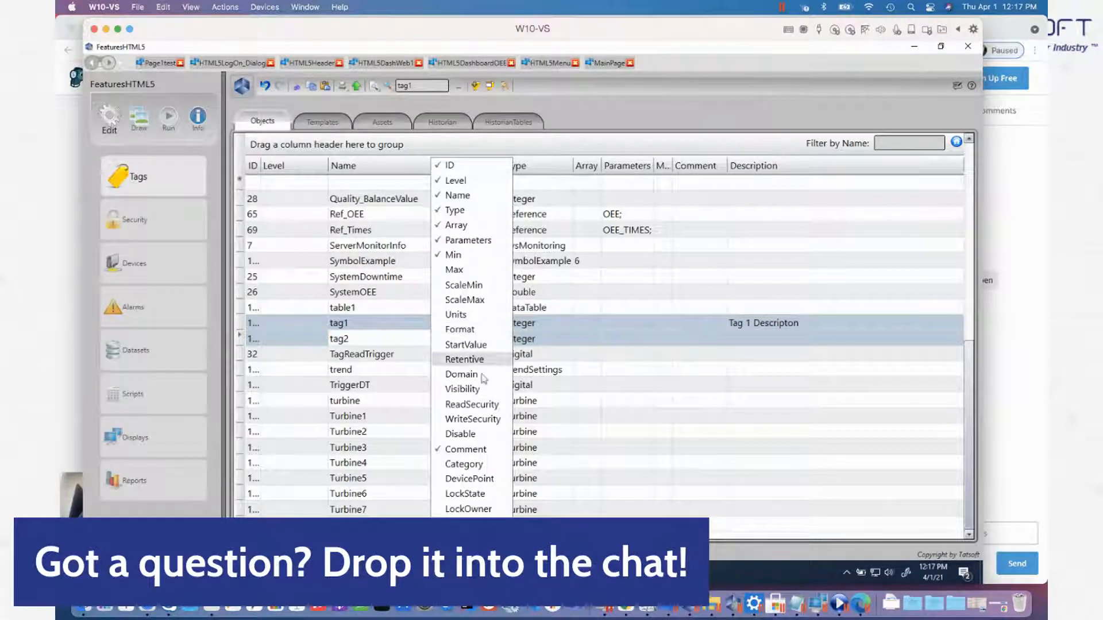
{"action": "left_click", "coordinate": [480, 465]}
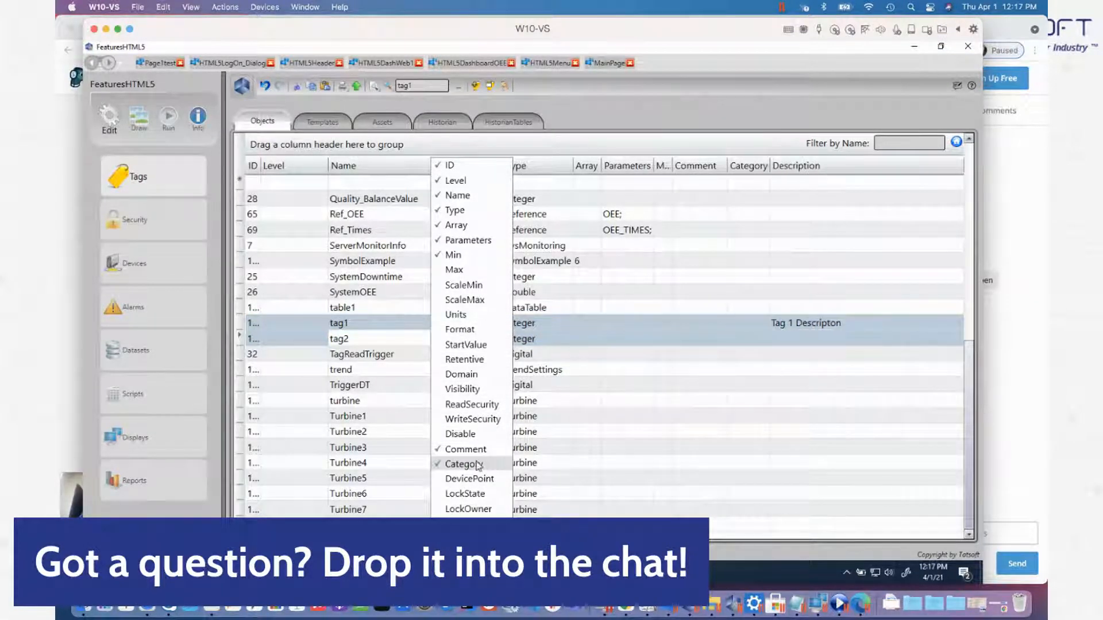
{"action": "left_click", "coordinate": [774, 358]}
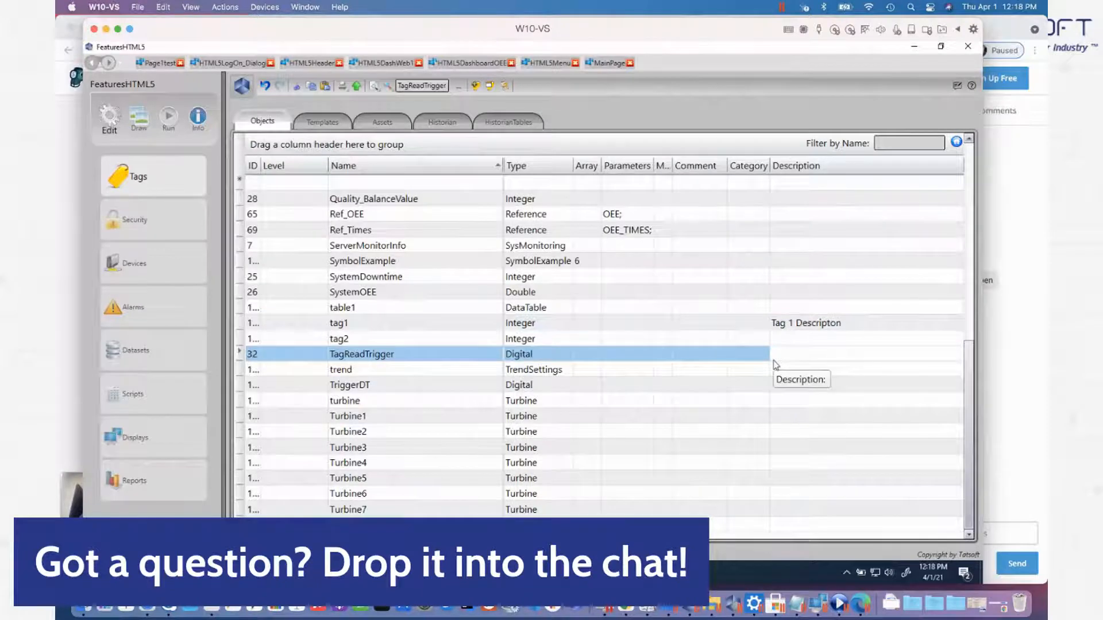
- Assign the Output category to the SystemDowntime tag
{"action": "left_click", "coordinate": [763, 278]}
{"action": "left_click", "coordinate": [760, 278]}
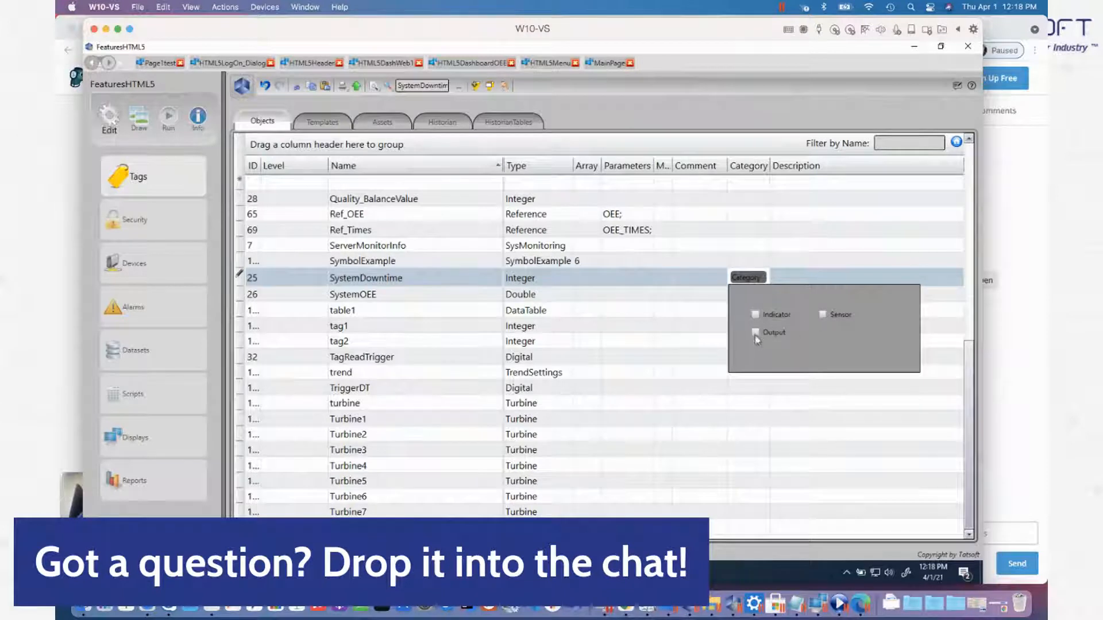
{"action": "left_click", "coordinate": [699, 279]}
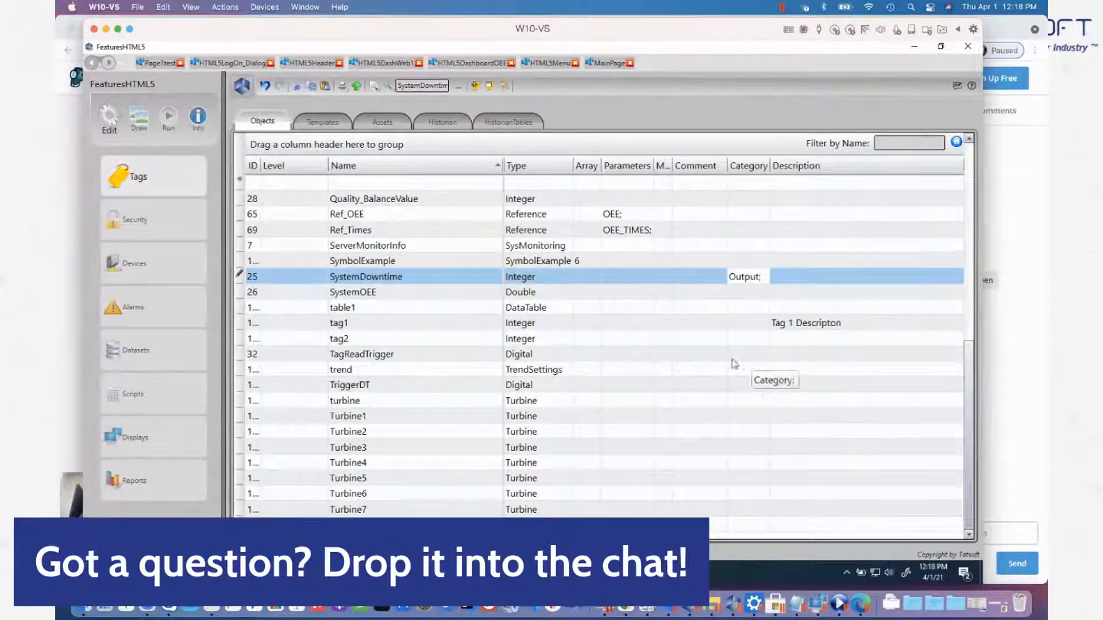
- Assign the Sensor category to tag1 and tag2 together by editing their combined rows, and widen the Category column
{"action": "left_click", "coordinate": [741, 340]}
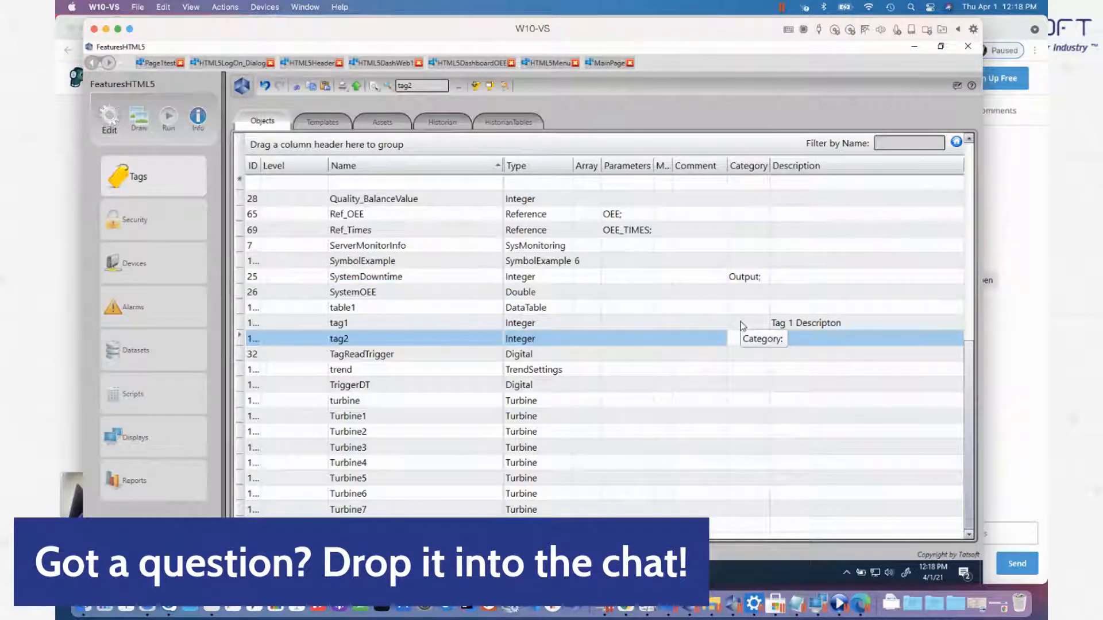
{"action": "left_click", "coordinate": [742, 326], "text": "shift"}
{"action": "right_click", "coordinate": [742, 326]}
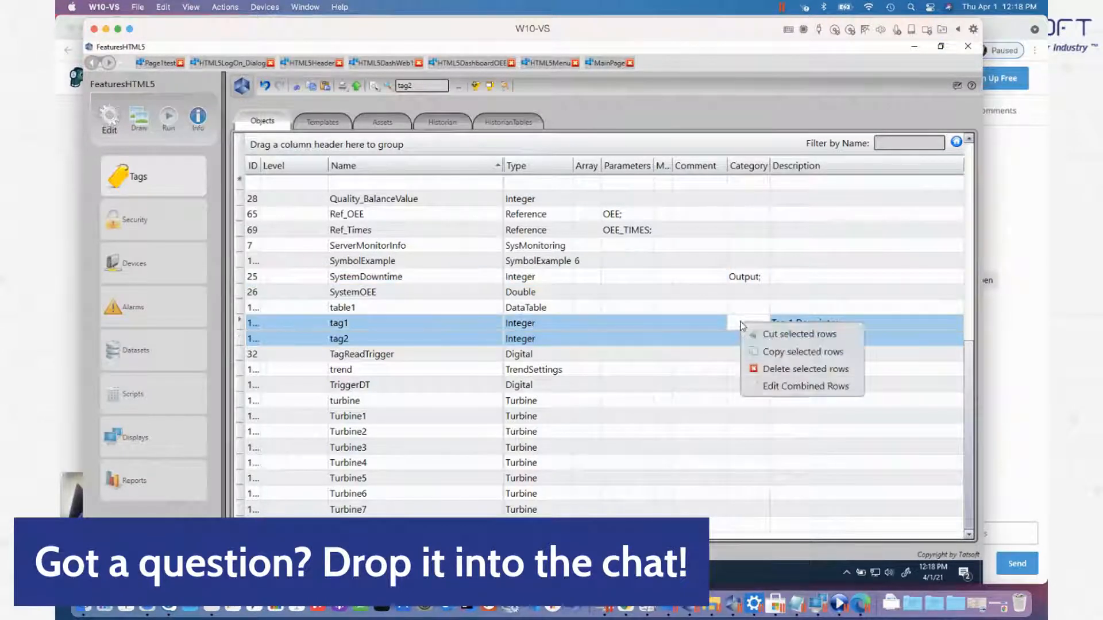
{"action": "left_click", "coordinate": [779, 386]}
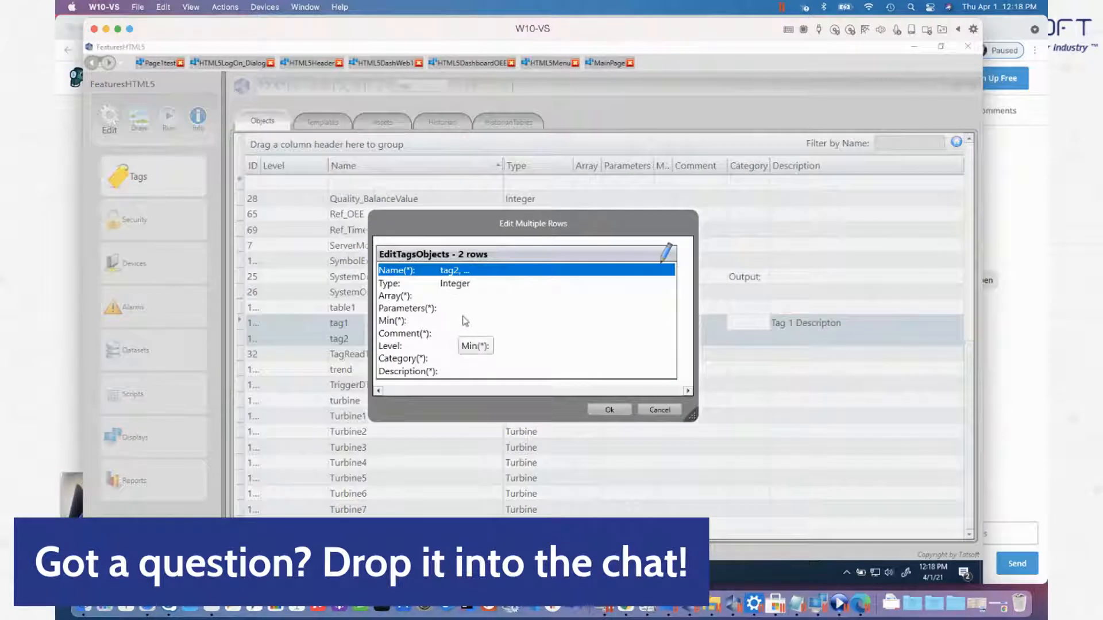
{"action": "left_click", "coordinate": [451, 360]}
{"action": "left_click", "coordinate": [451, 362]}
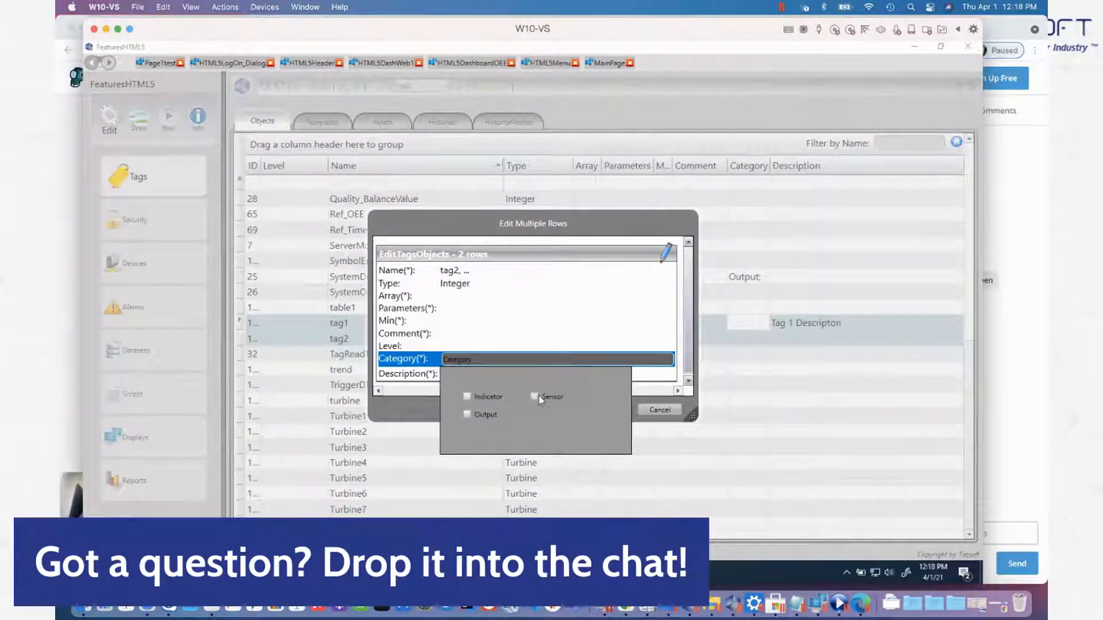
{"action": "left_click", "coordinate": [658, 392]}
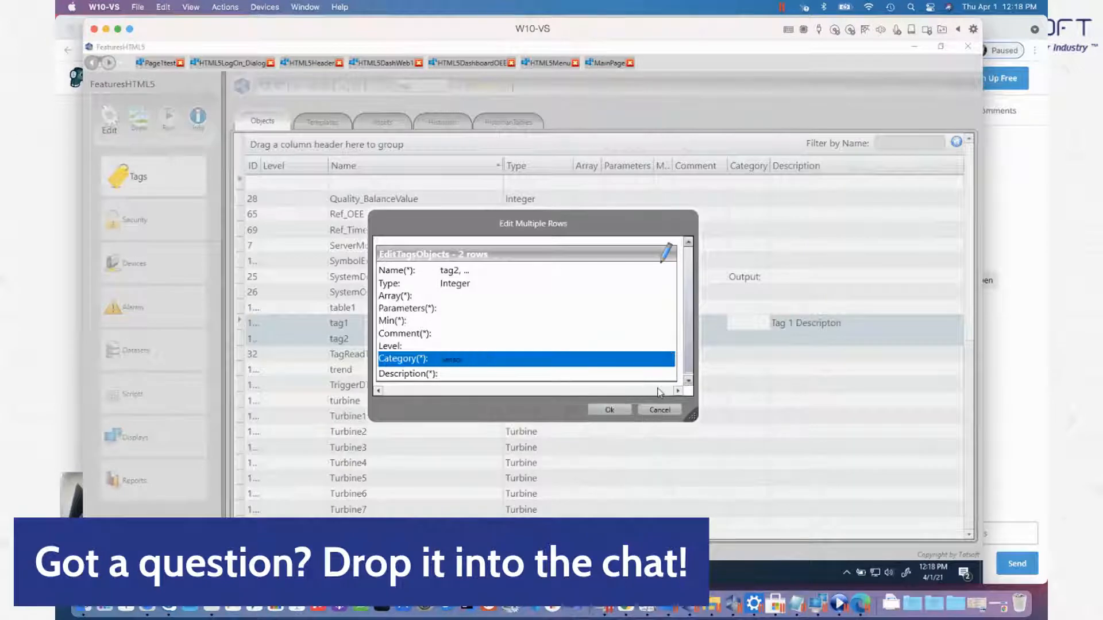
{"action": "left_click", "coordinate": [611, 410]}
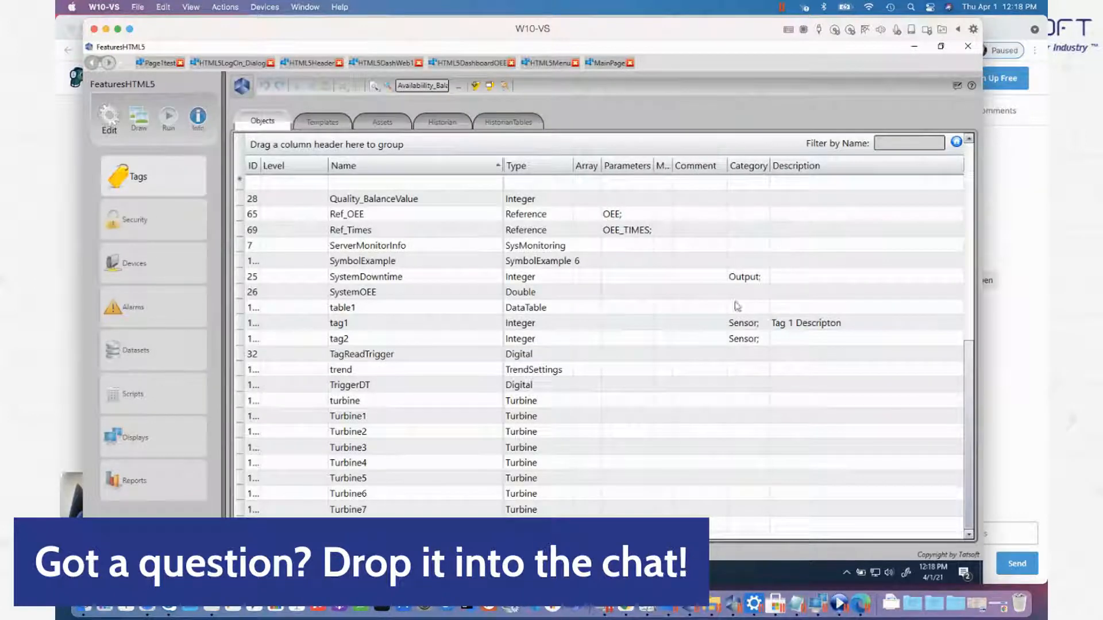
{"action": "left_click_drag", "start_coordinate": [770, 165], "coordinate": [803, 166]}
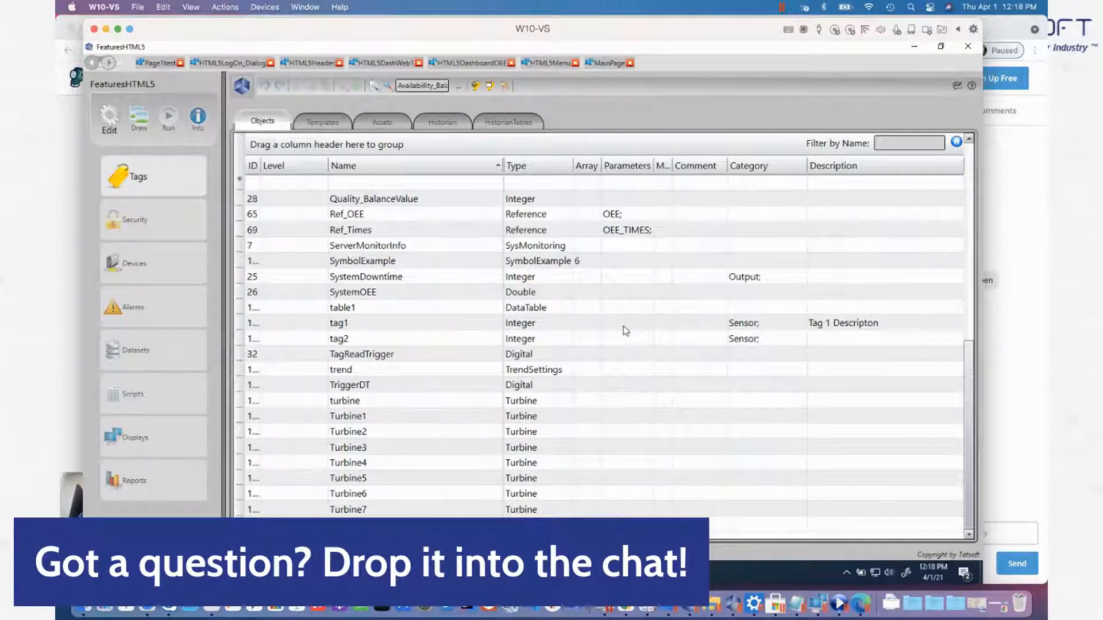
- Move the selected numeric symbol near the drawing's upper-left corner, at about 14 left and 33 top, and return to tag2 in the tag objects
{"action": "left_click", "coordinate": [139, 119]}
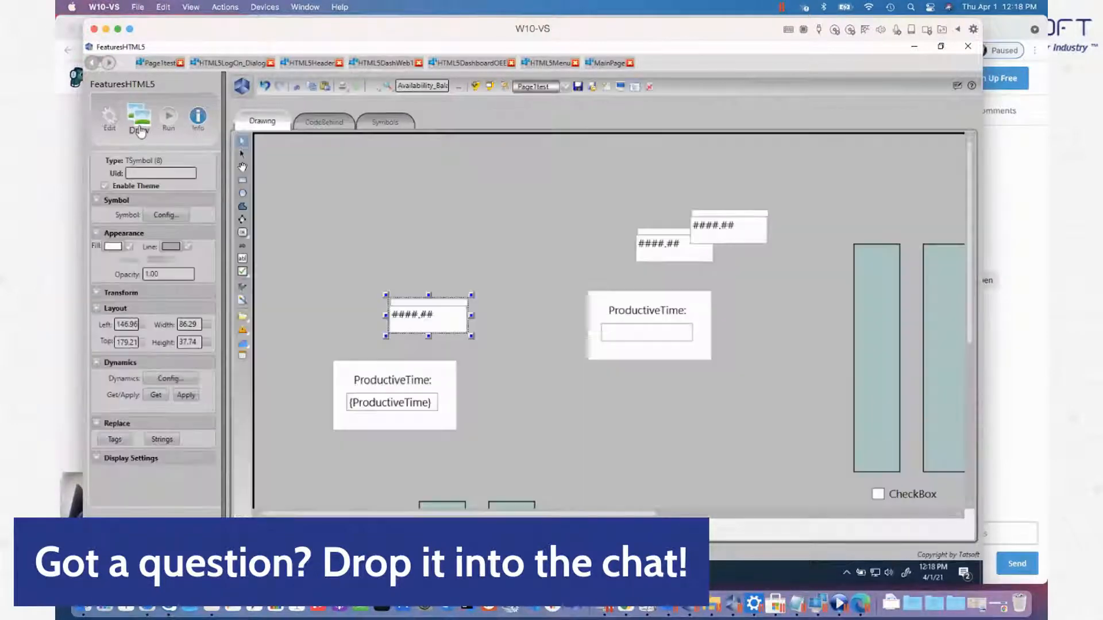
{"action": "left_click_drag", "start_coordinate": [440, 320], "coordinate": [319, 192]}
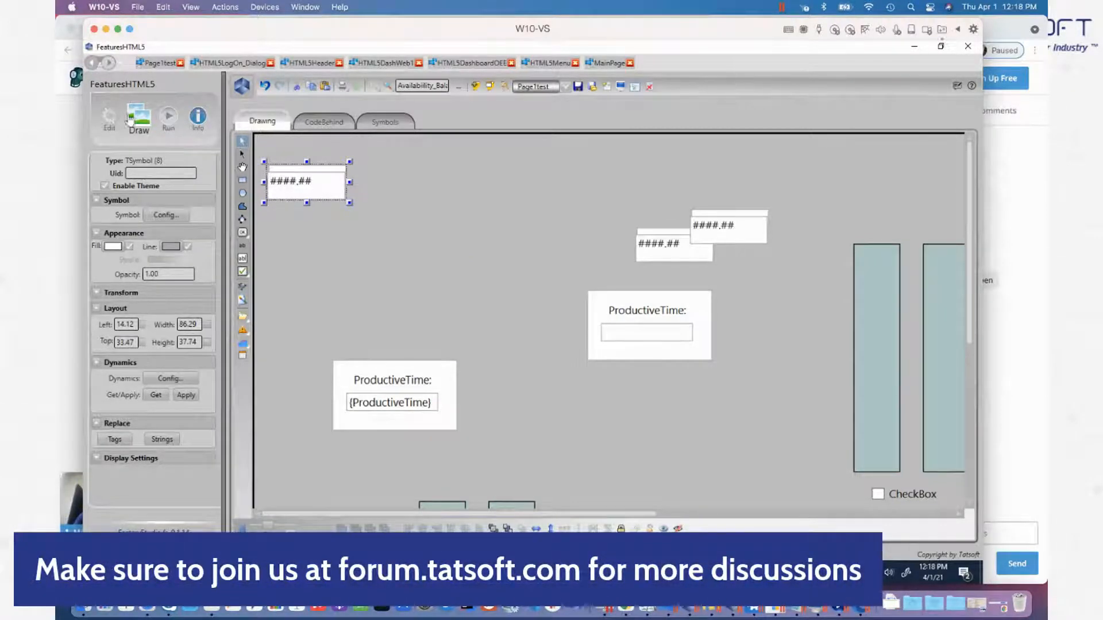
{"action": "left_click", "coordinate": [110, 130]}
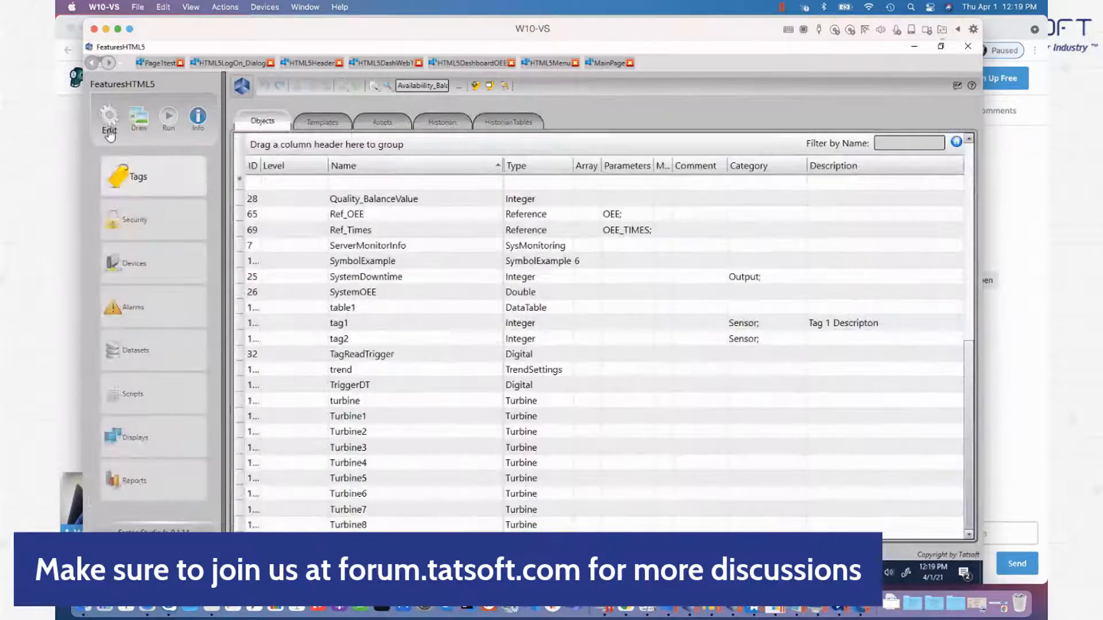
{"action": "left_click", "coordinate": [550, 344]}
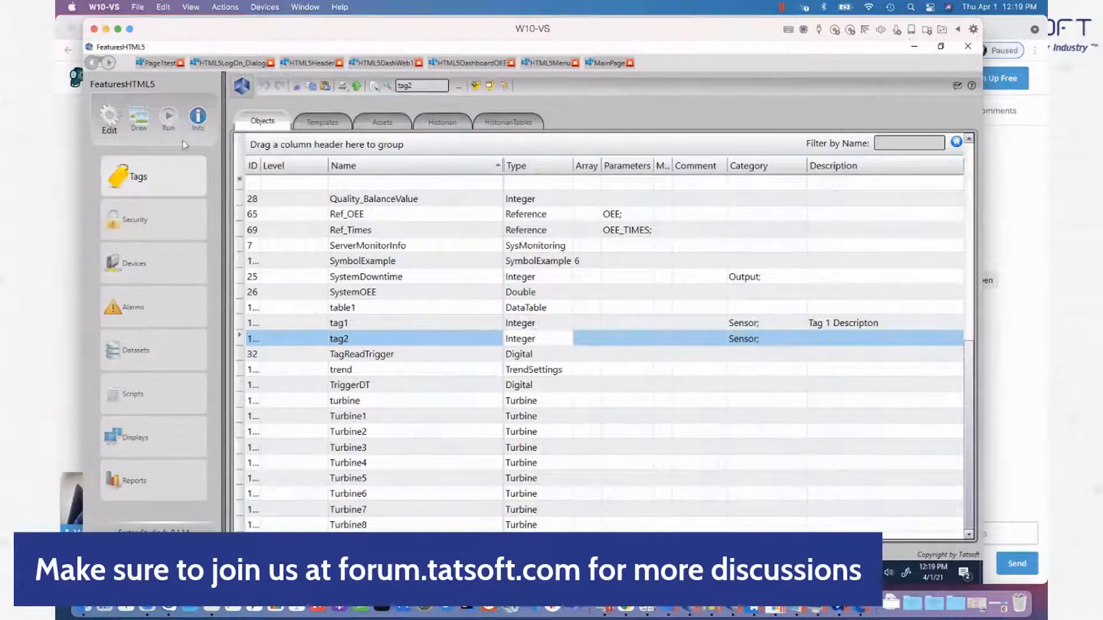
- Open the project's symbols list from the drawing environment and show its Category column
{"action": "left_click", "coordinate": [141, 134]}
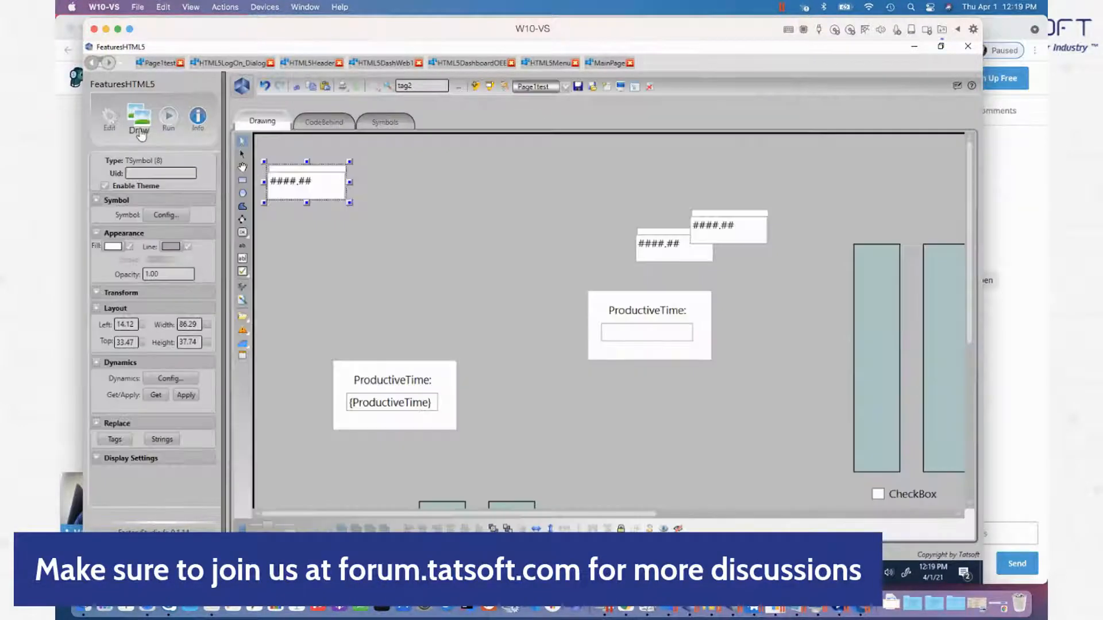
{"action": "left_click", "coordinate": [396, 131]}
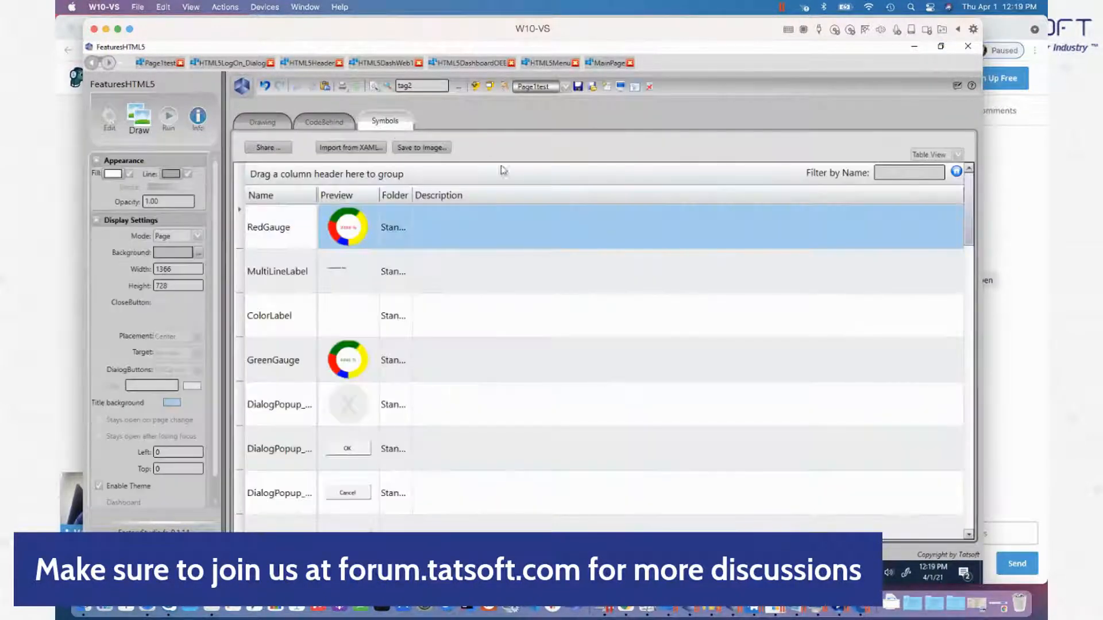
{"action": "right_click", "coordinate": [522, 184]}
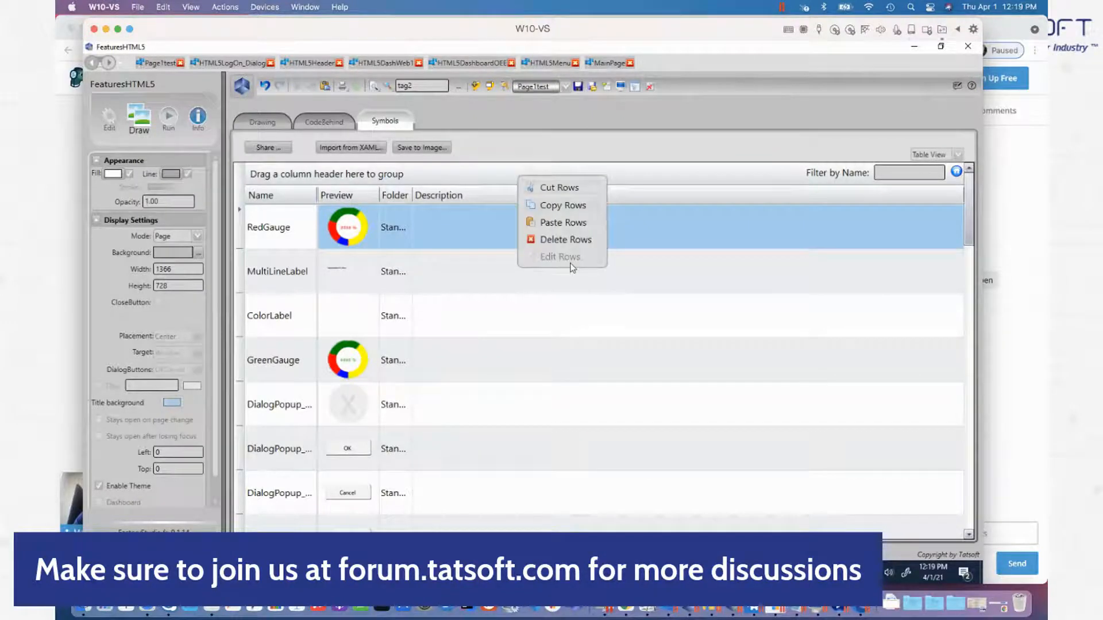
{"action": "left_click", "coordinate": [633, 198]}
{"action": "right_click", "coordinate": [633, 198]}
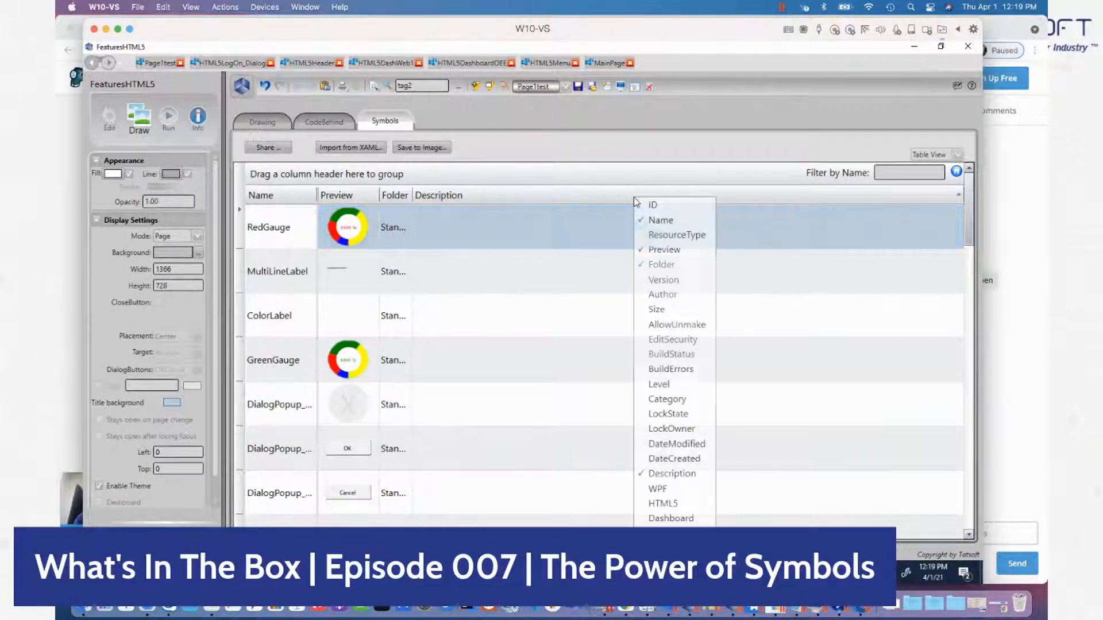
{"action": "left_click", "coordinate": [666, 399]}
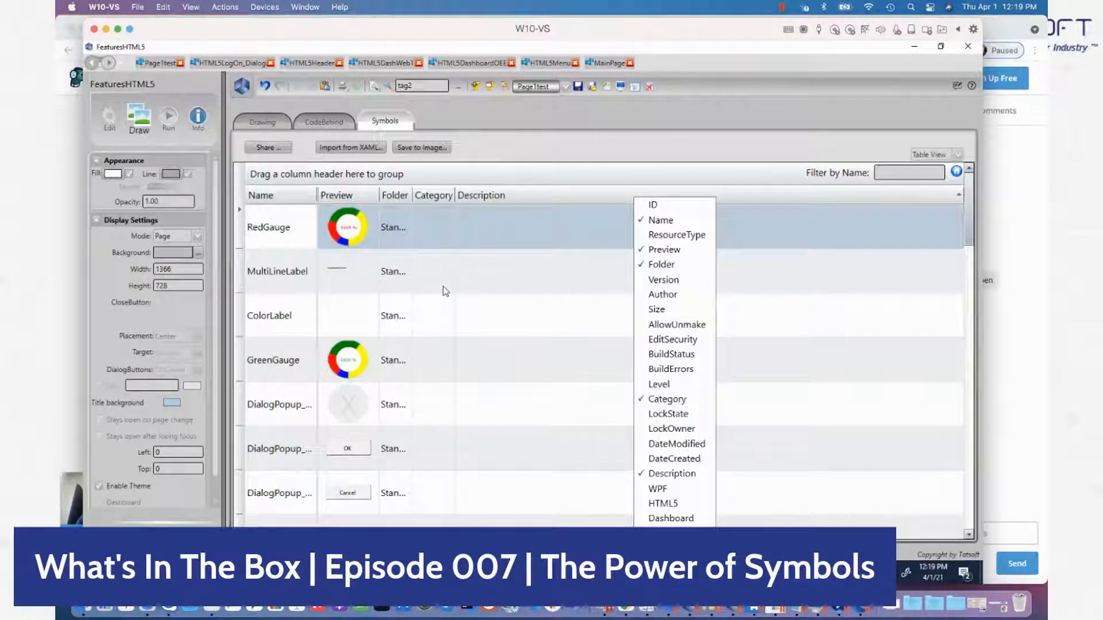
- Assign the Output category to the RedGauge symbol
{"action": "left_click", "coordinate": [439, 227]}
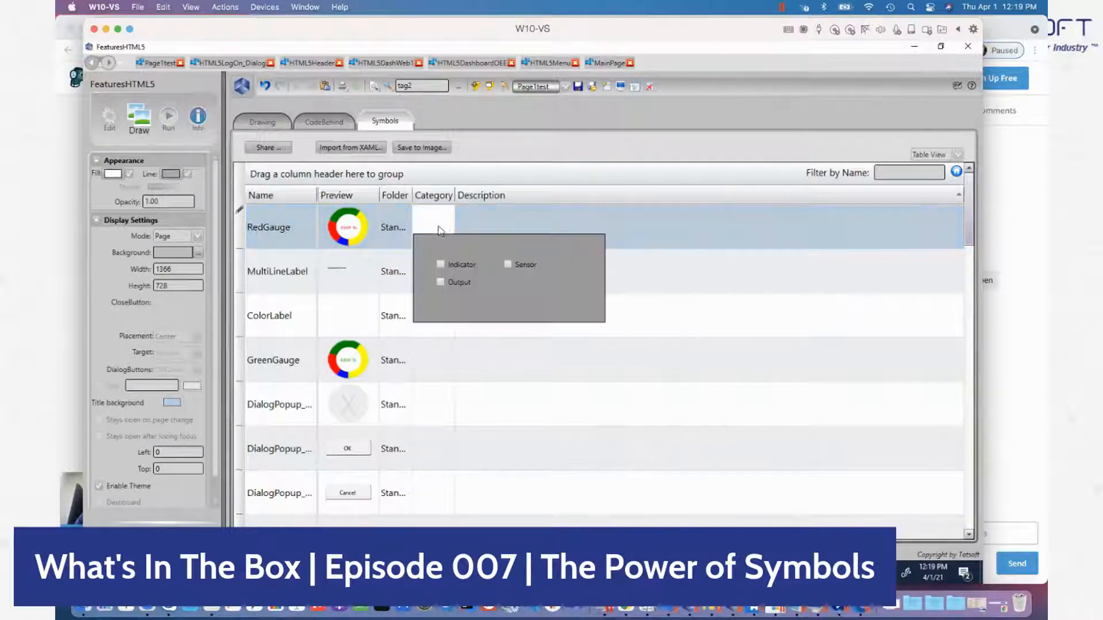
{"action": "left_click", "coordinate": [444, 283]}
{"action": "left_click", "coordinate": [376, 249]}
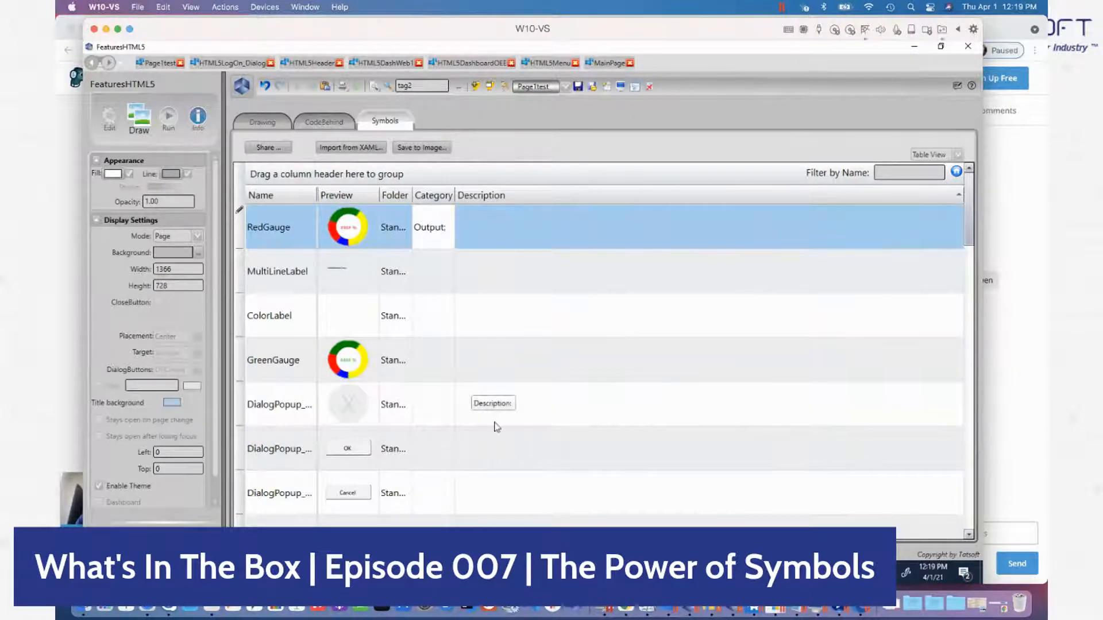
- Find the Sensor1 and Output symbols near the end of the symbols list
{"action": "scroll", "coordinate": [454, 439], "scroll_direction": "down", "scroll_amount": 10}
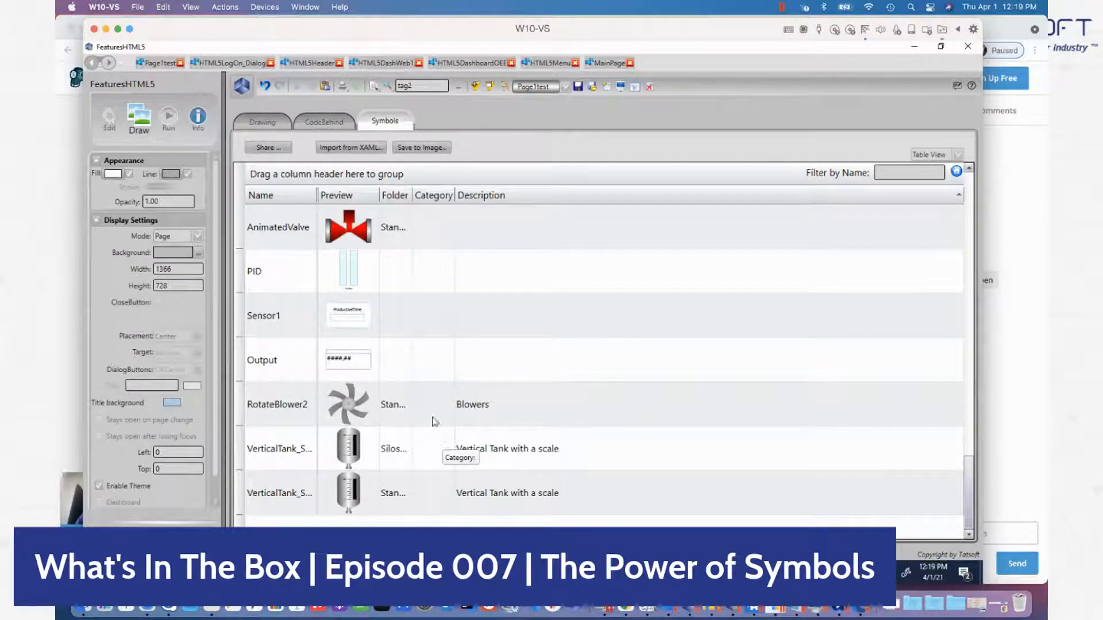
- Assign the Sensor category to the Output symbol and the Indicator category to the Sensor1 symbol
{"action": "left_click", "coordinate": [428, 359]}
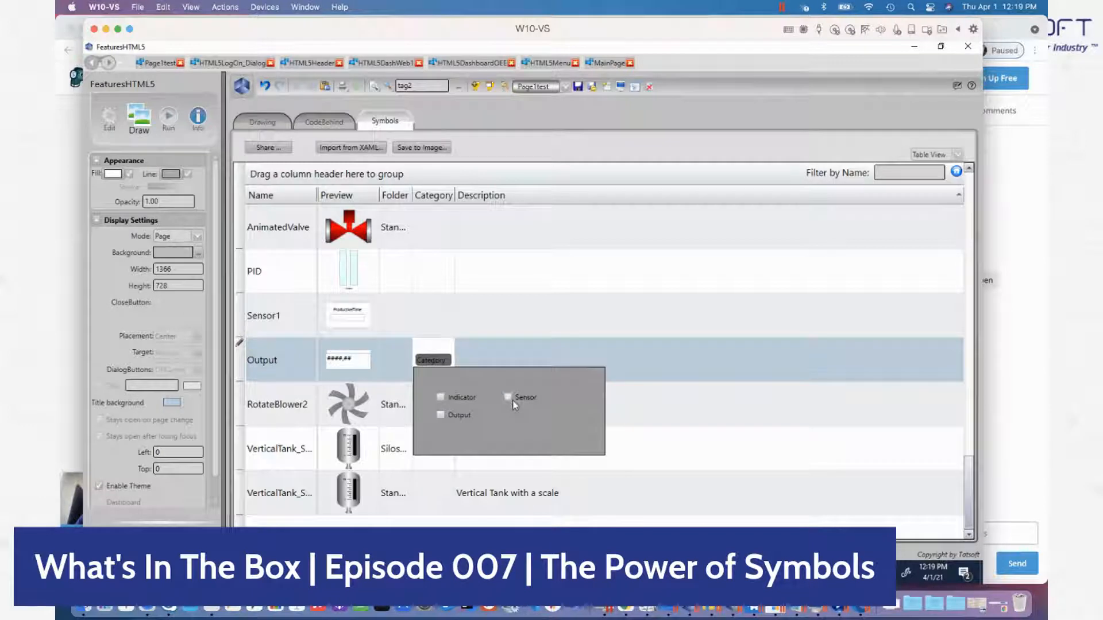
{"action": "left_click", "coordinate": [434, 317]}
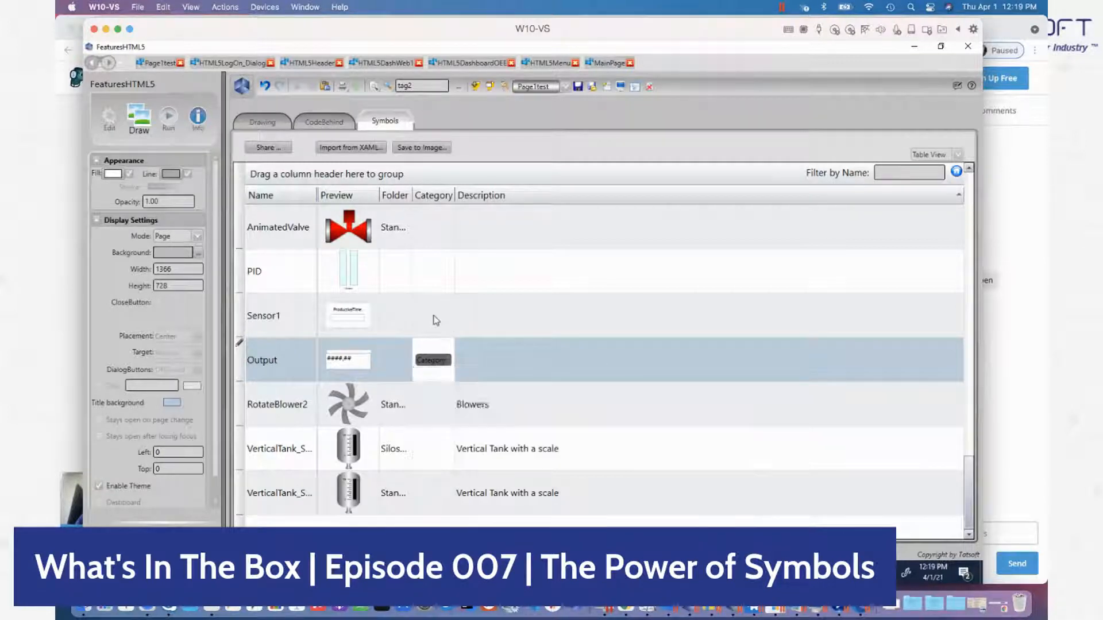
{"action": "left_click", "coordinate": [434, 316]}
{"action": "left_click", "coordinate": [441, 353]}
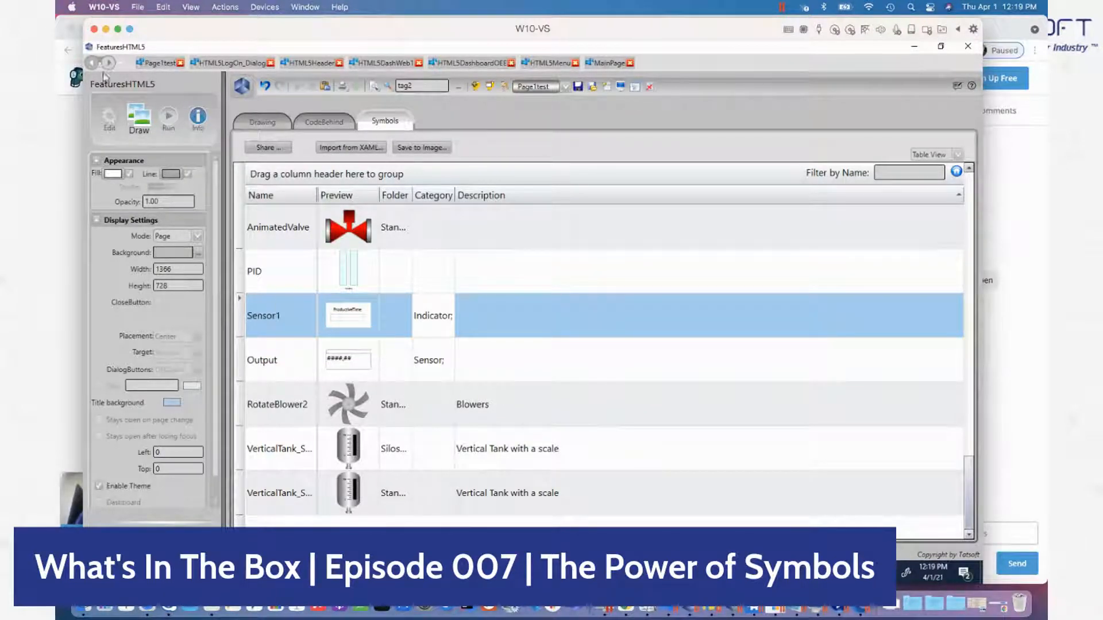
- Copy the tag1, tag2 and TagReadTrigger rows from the project's tag list
{"action": "left_click", "coordinate": [108, 122]}
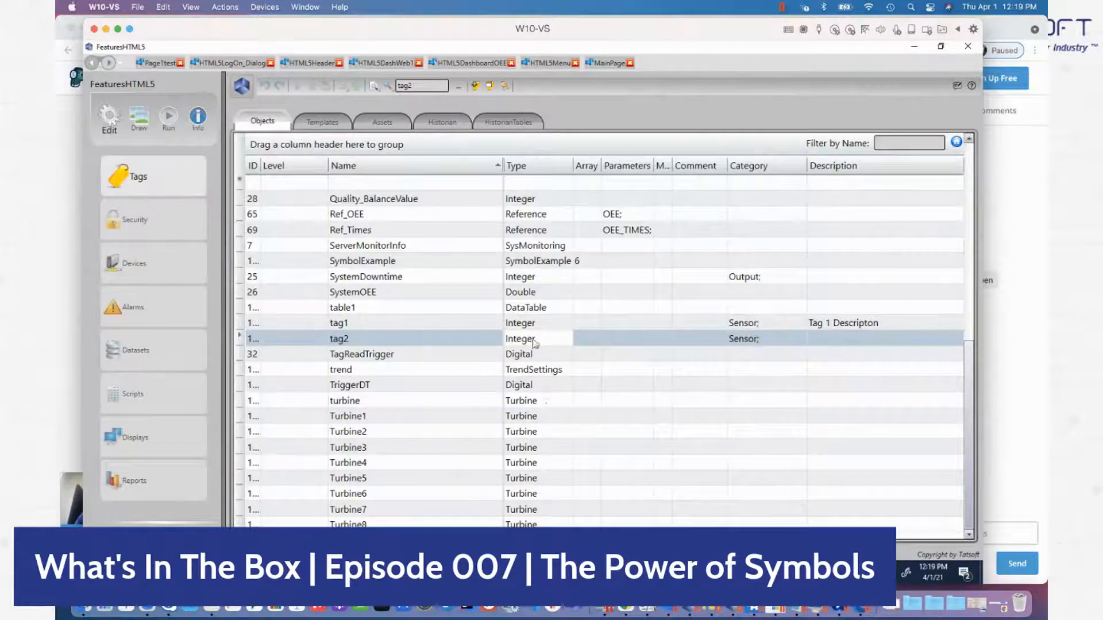
{"action": "left_click", "coordinate": [542, 324]}
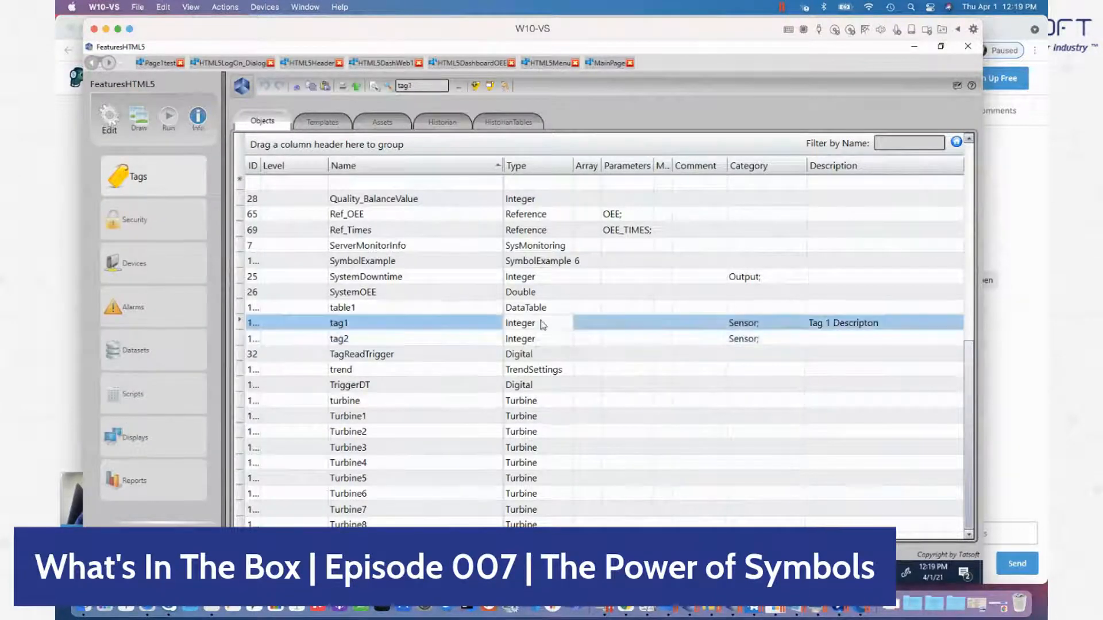
{"action": "left_click", "coordinate": [541, 352], "text": "shift"}
{"action": "right_click", "coordinate": [542, 354]}
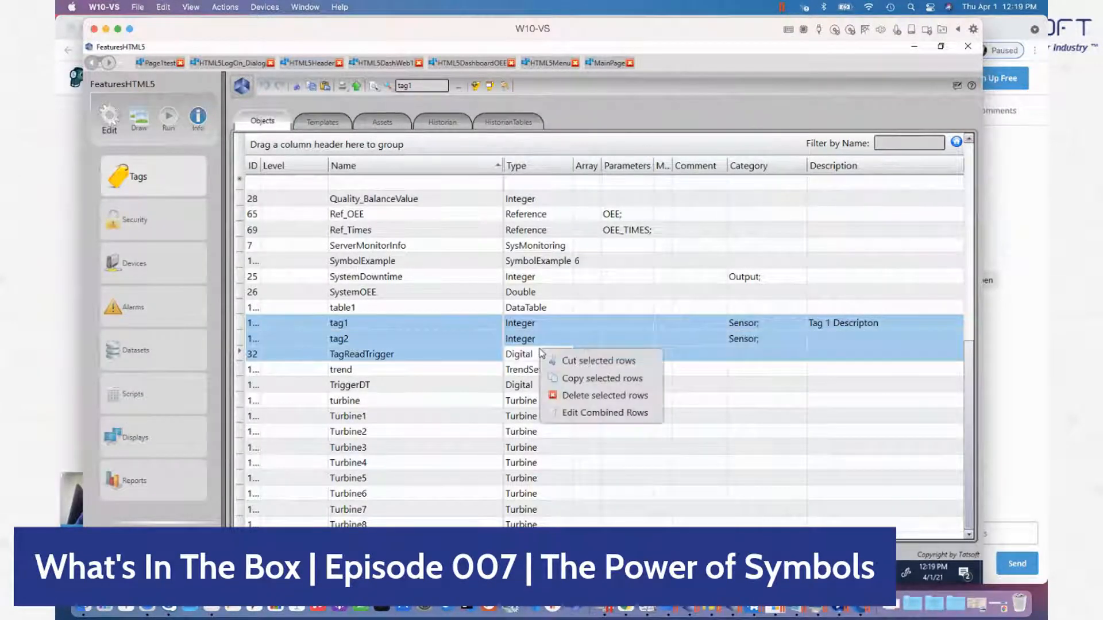
{"action": "left_click", "coordinate": [580, 377]}
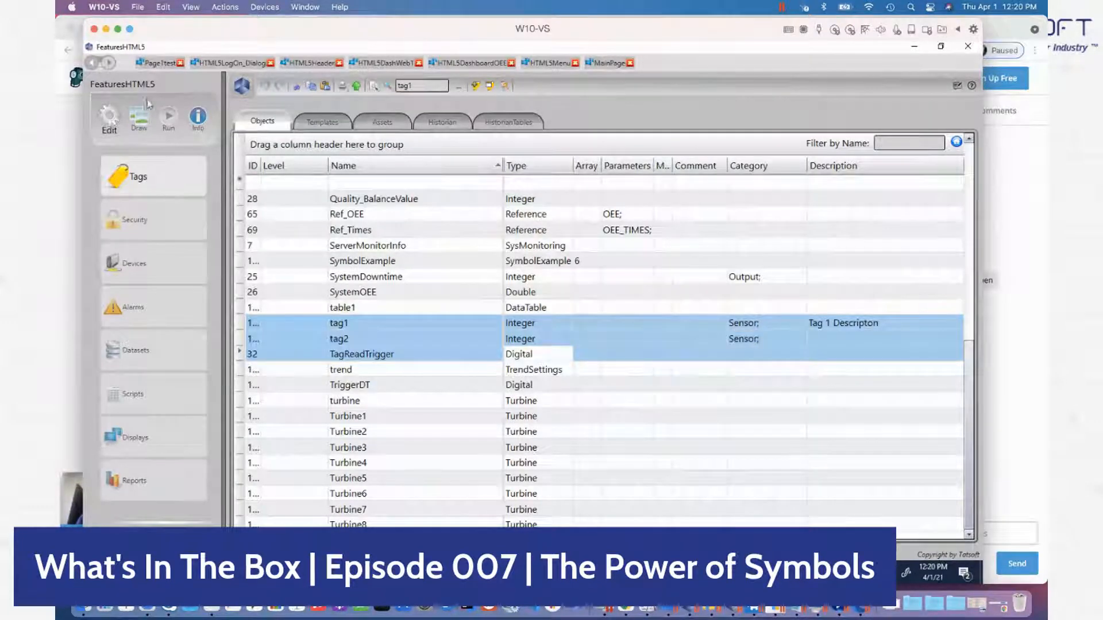
- Paste the copied tags onto the Page1test drawing and move the two pasted output symbols apart
{"action": "left_click", "coordinate": [147, 118]}
{"action": "left_click", "coordinate": [269, 120]}
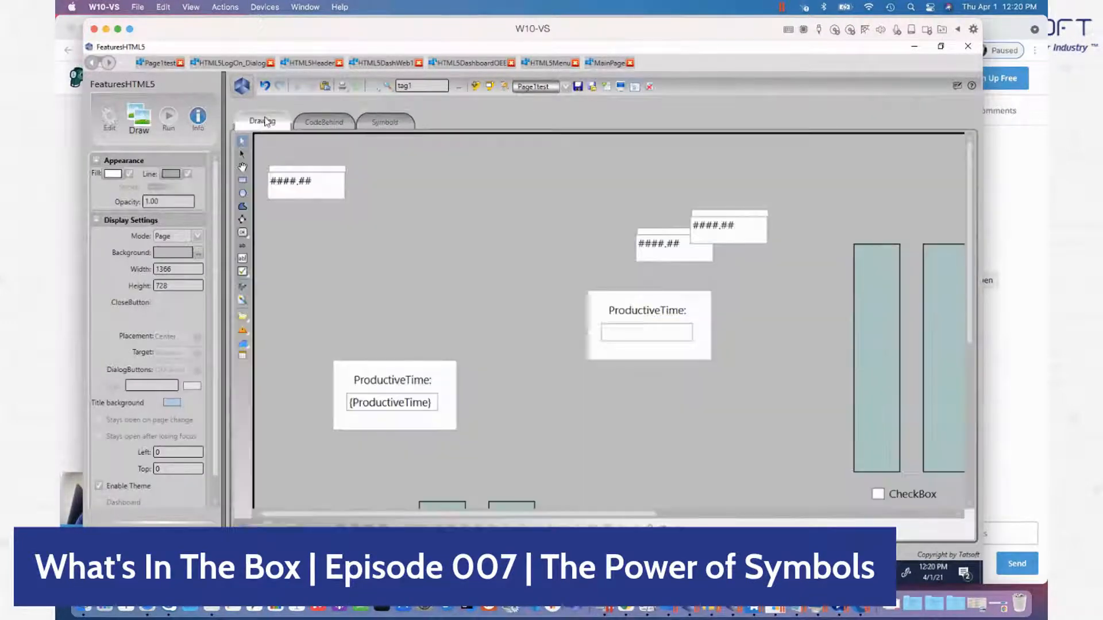
{"action": "right_click", "coordinate": [436, 194]}
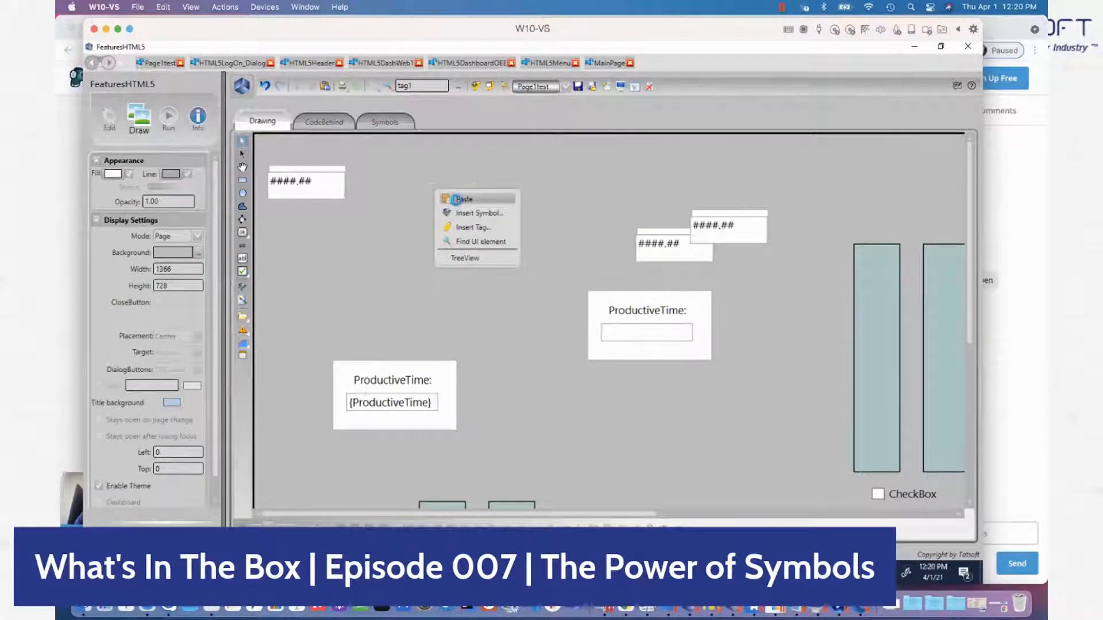
{"action": "left_click", "coordinate": [454, 202]}
{"action": "left_click_drag", "start_coordinate": [470, 241], "coordinate": [380, 259]}
{"action": "left_click_drag", "start_coordinate": [461, 218], "coordinate": [465, 315]}
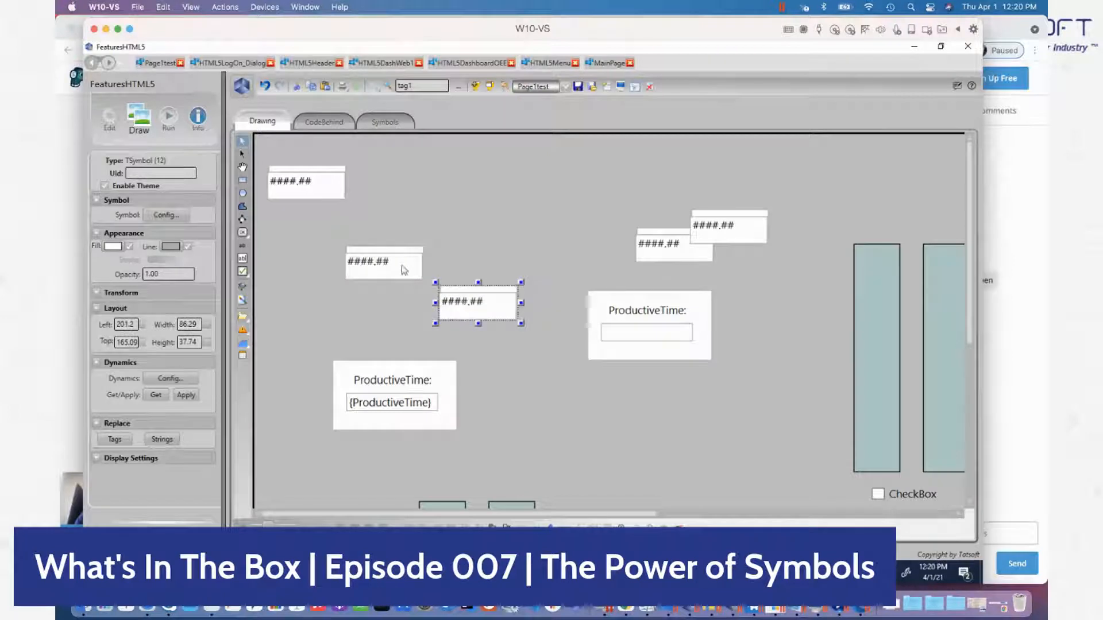
- Check which tag the upper pasted symbol is linked to and review tag1's category in the tag list
{"action": "double_click", "coordinate": [406, 270]}
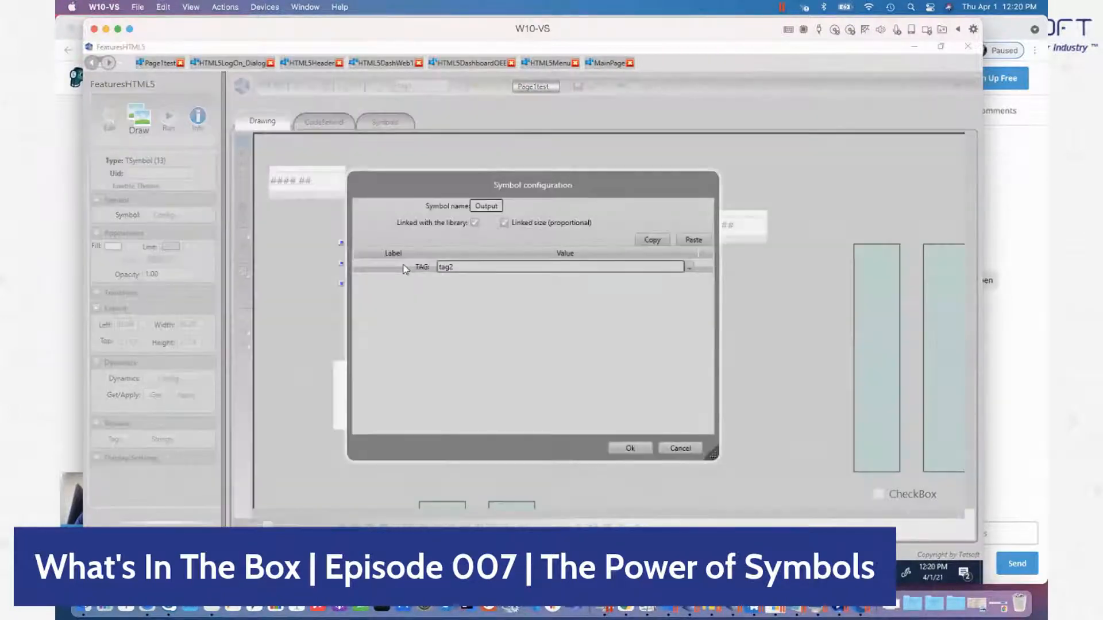
{"action": "left_click", "coordinate": [680, 449]}
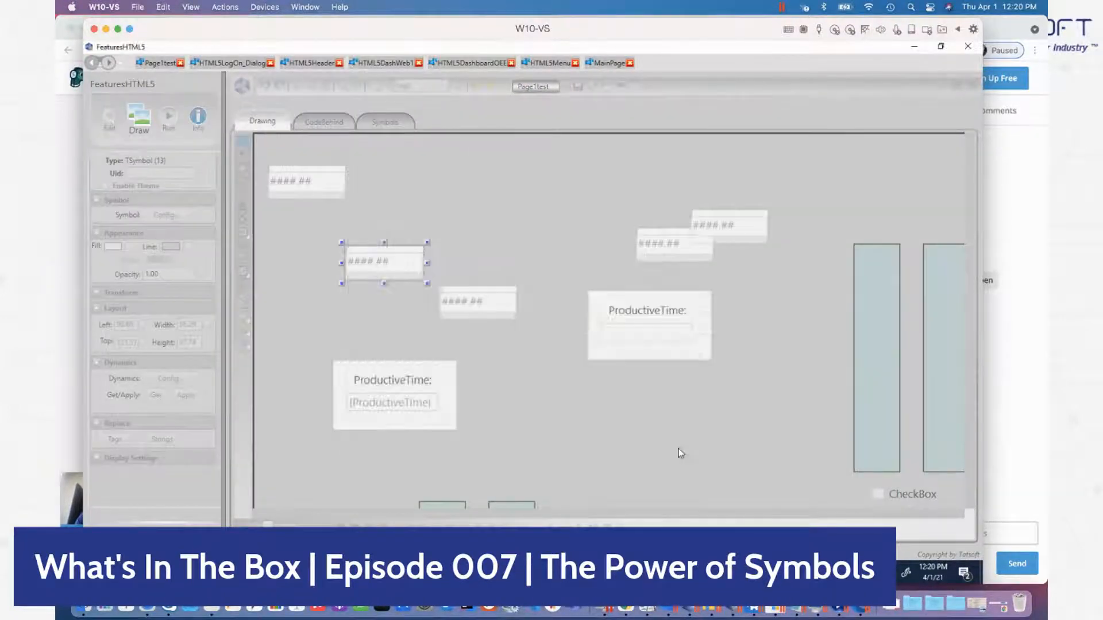
{"action": "left_click", "coordinate": [106, 117]}
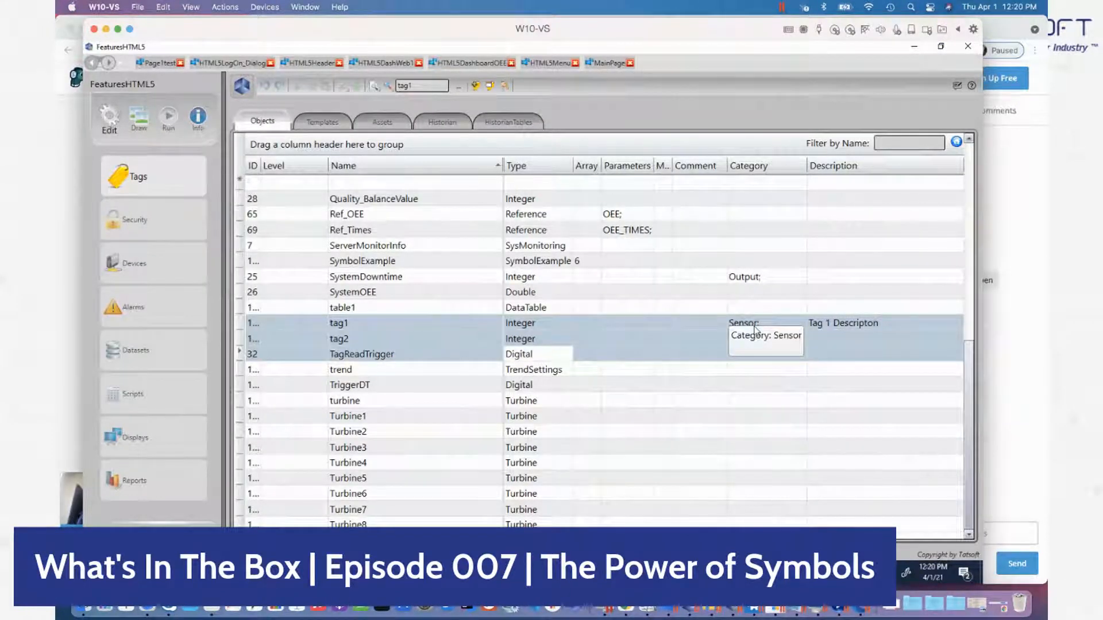
{"action": "left_click", "coordinate": [560, 328]}
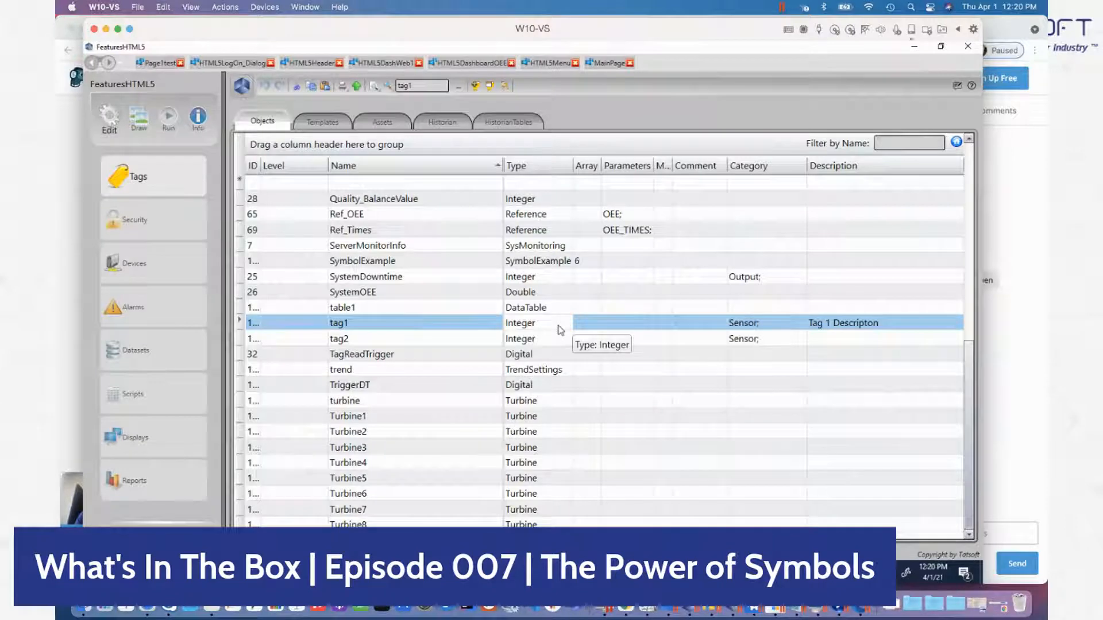
- Copy the SystemDowntime tag, paste it onto the page drawing and move the resulting gauge toward the existing output symbols
{"action": "left_click", "coordinate": [658, 277]}
{"action": "right_click", "coordinate": [656, 273]}
{"action": "left_click", "coordinate": [686, 295]}
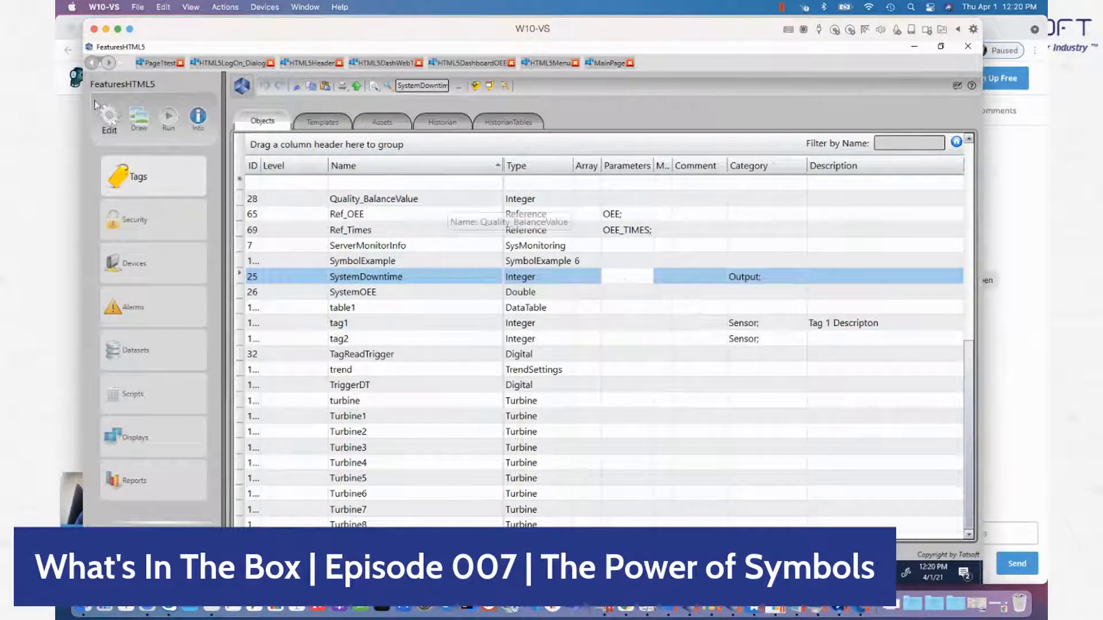
{"action": "left_click", "coordinate": [139, 118]}
{"action": "right_click", "coordinate": [515, 215]}
{"action": "left_click", "coordinate": [549, 228]}
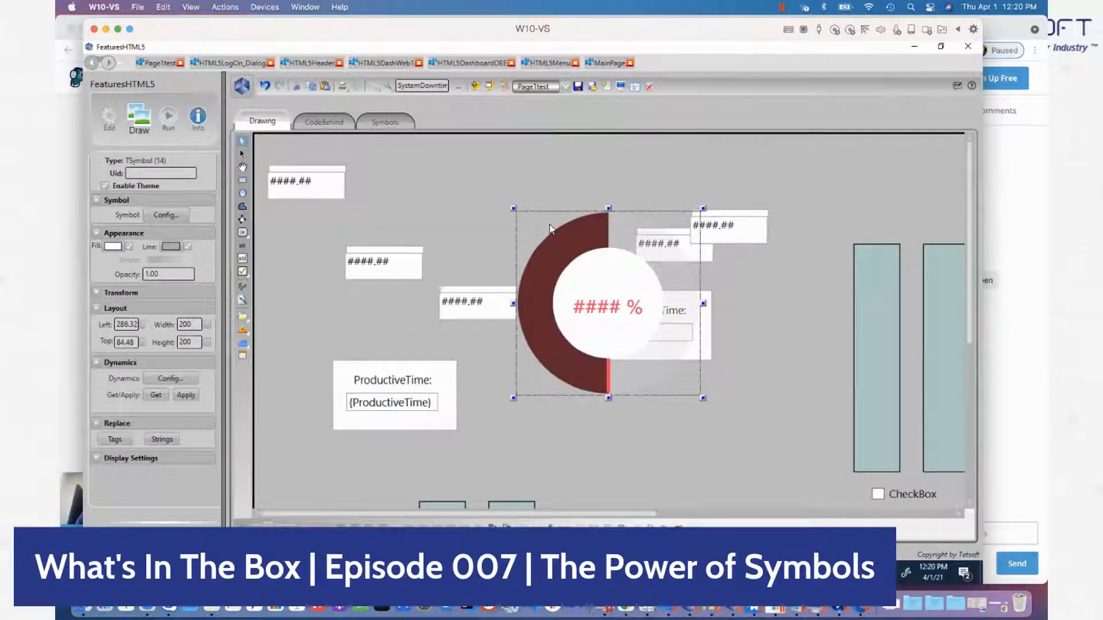
{"action": "left_click_drag", "start_coordinate": [610, 294], "coordinate": [731, 279]}
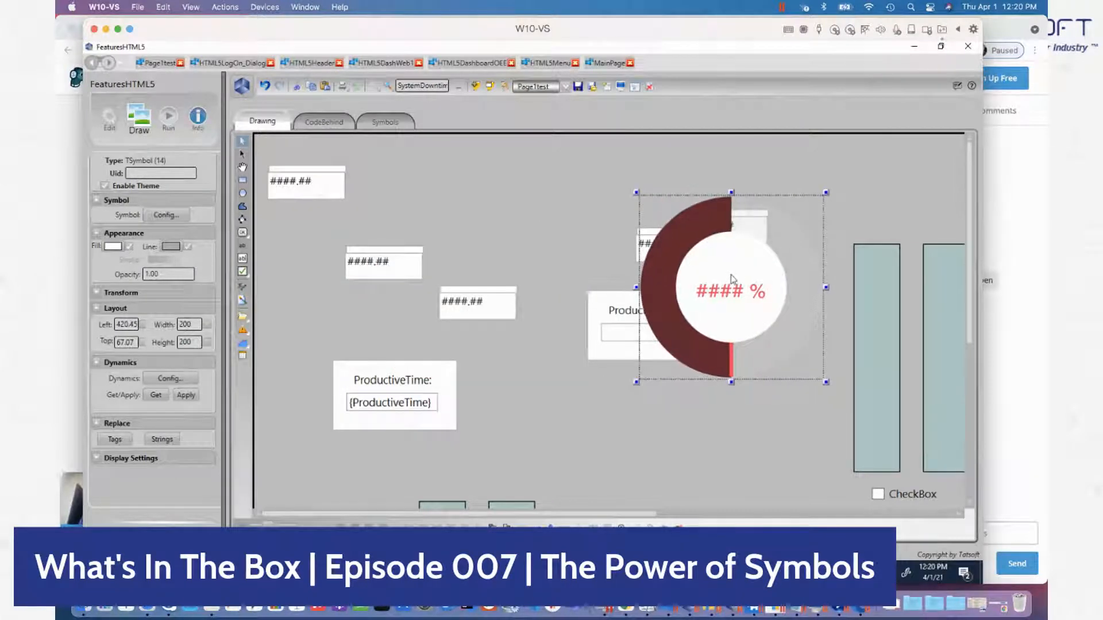
{"action": "right_click", "coordinate": [533, 220]}
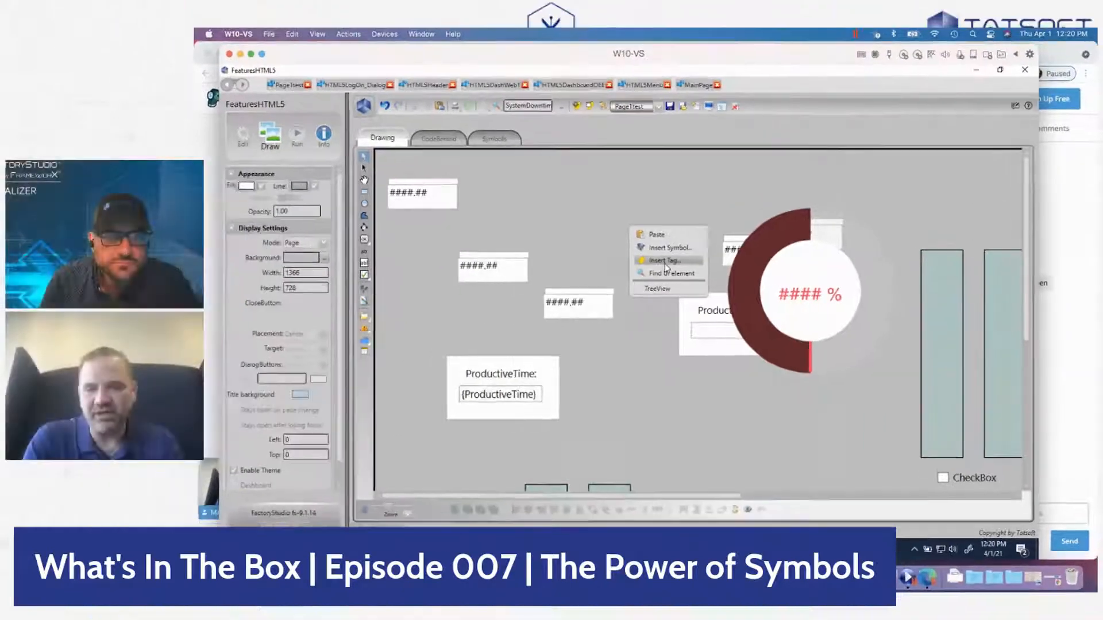
{"action": "left_click", "coordinate": [659, 266]}
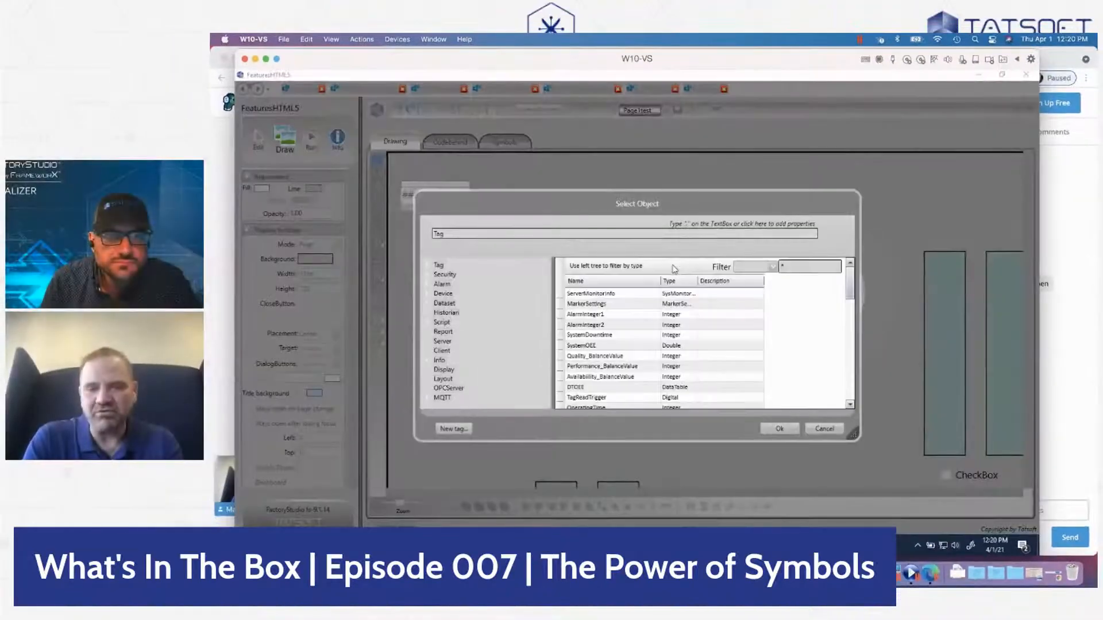
{"action": "left_click", "coordinate": [825, 430]}
- Check the tag assigned to the pasted circular gauge in its symbol configuration
{"action": "left_click", "coordinate": [690, 294]}
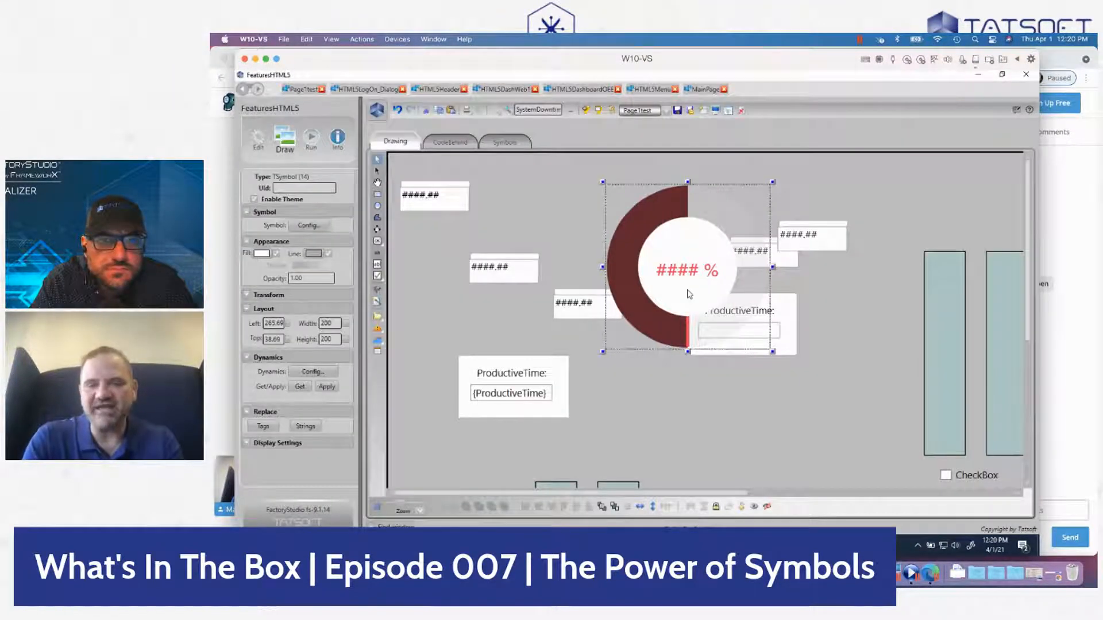
{"action": "double_click", "coordinate": [690, 294]}
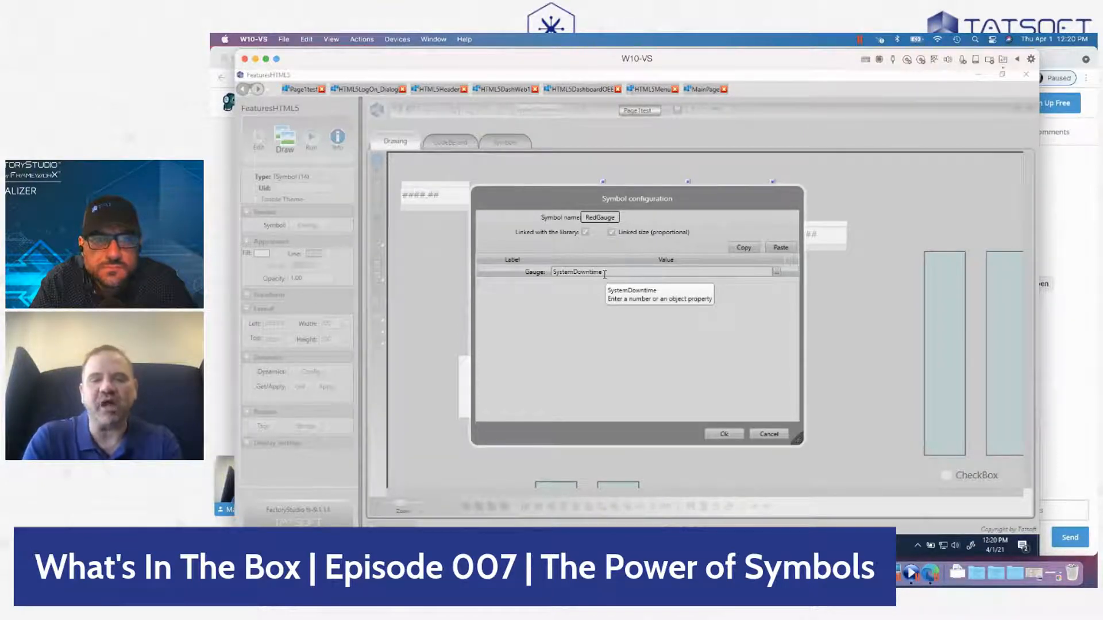
{"action": "left_click", "coordinate": [725, 435]}
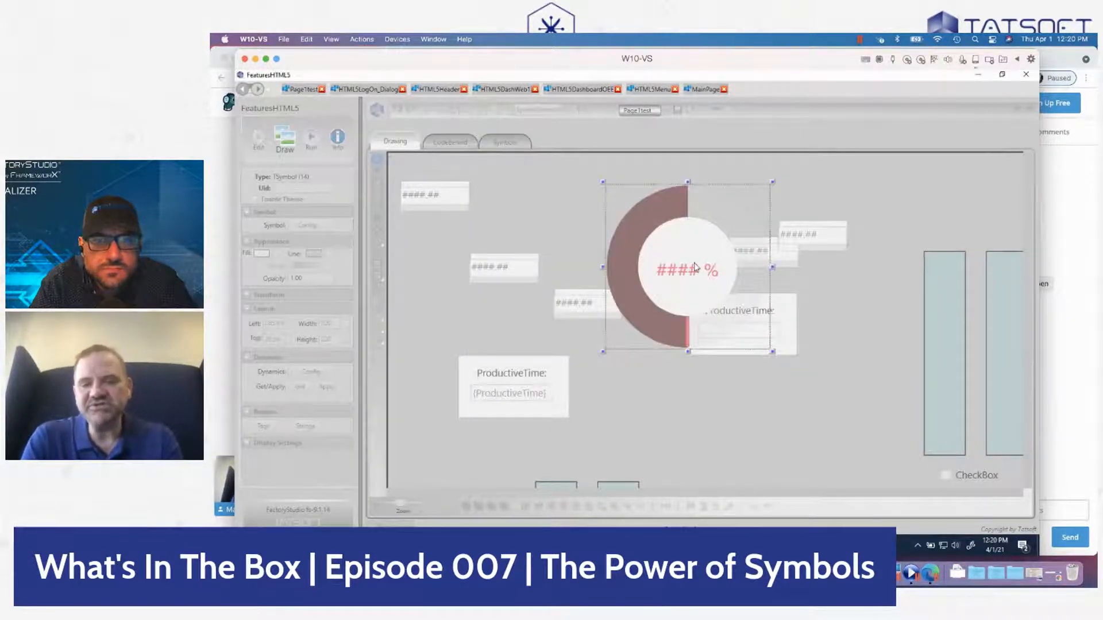
- Shrink the circular gauge to about 151 by 150, reposition it, and move the overlapping output symbol just above the lower ProductiveTime box
{"action": "left_click_drag", "start_coordinate": [695, 267], "coordinate": [724, 392]}
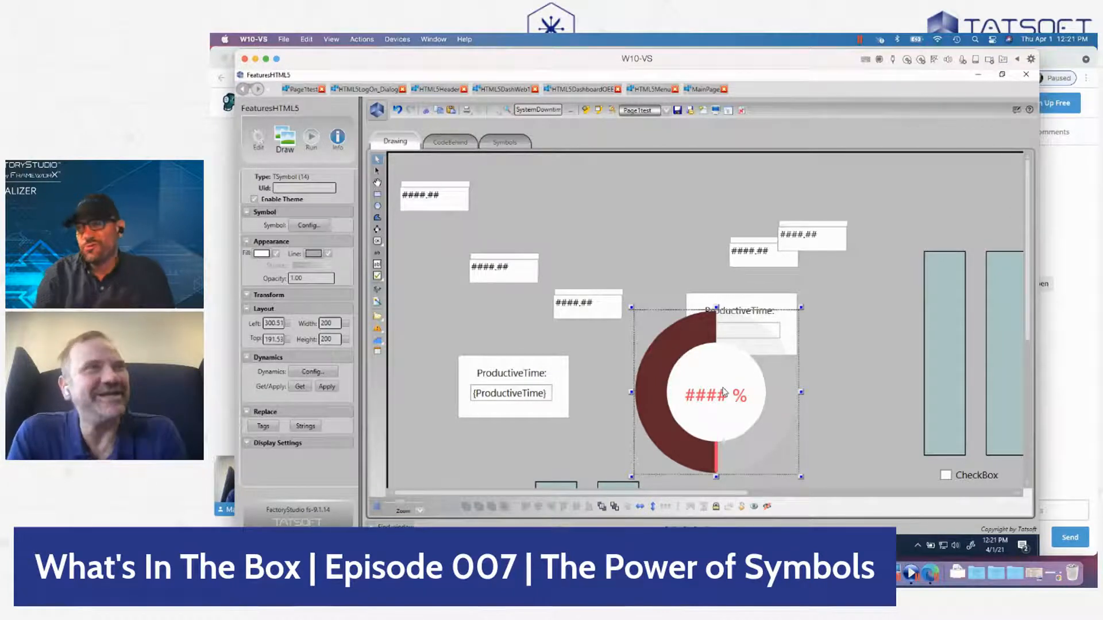
{"action": "left_click_drag", "start_coordinate": [724, 393], "coordinate": [648, 261]}
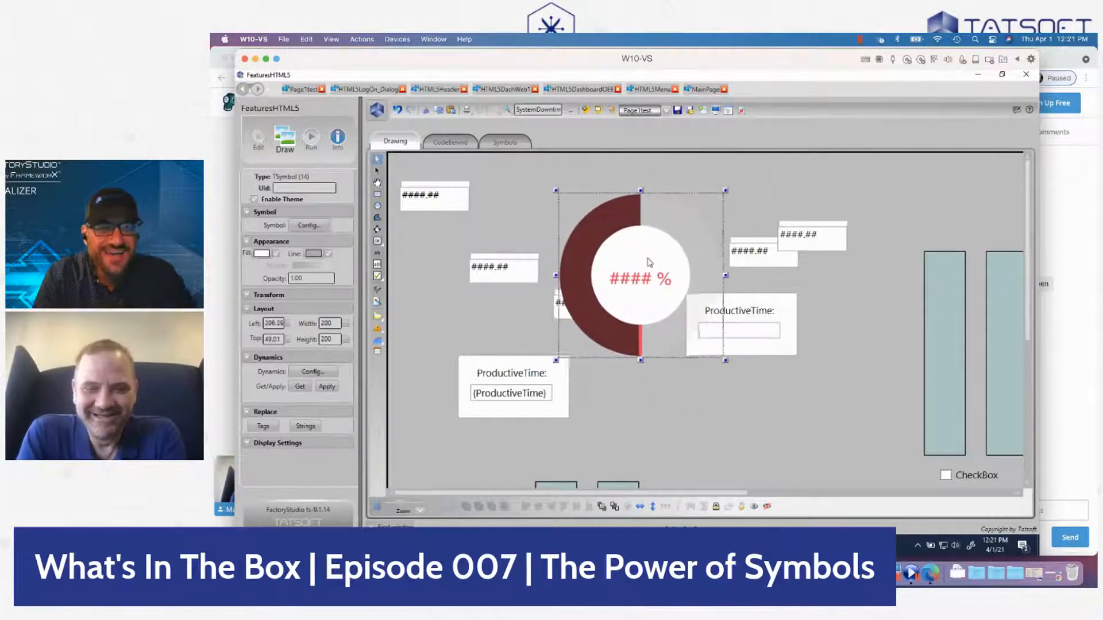
{"action": "left_click_drag", "start_coordinate": [725, 360], "coordinate": [683, 321]}
{"action": "left_click_drag", "start_coordinate": [602, 280], "coordinate": [639, 279]}
{"action": "left_click_drag", "start_coordinate": [567, 305], "coordinate": [442, 332]}
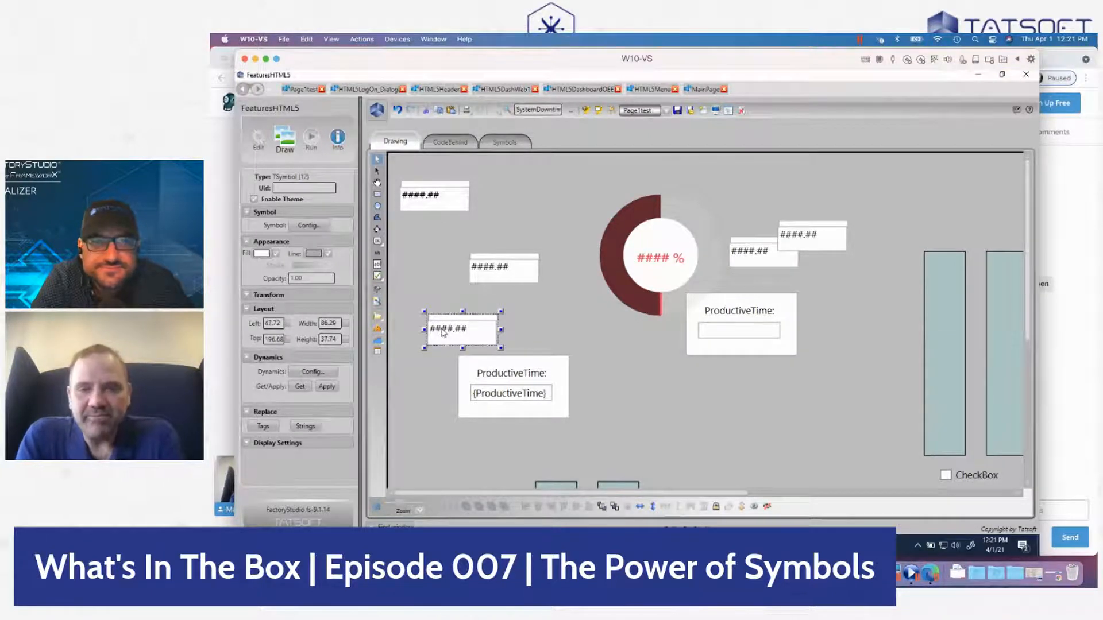
{"action": "left_click", "coordinate": [599, 278]}
{"action": "left_click_drag", "start_coordinate": [602, 279], "coordinate": [593, 281]}
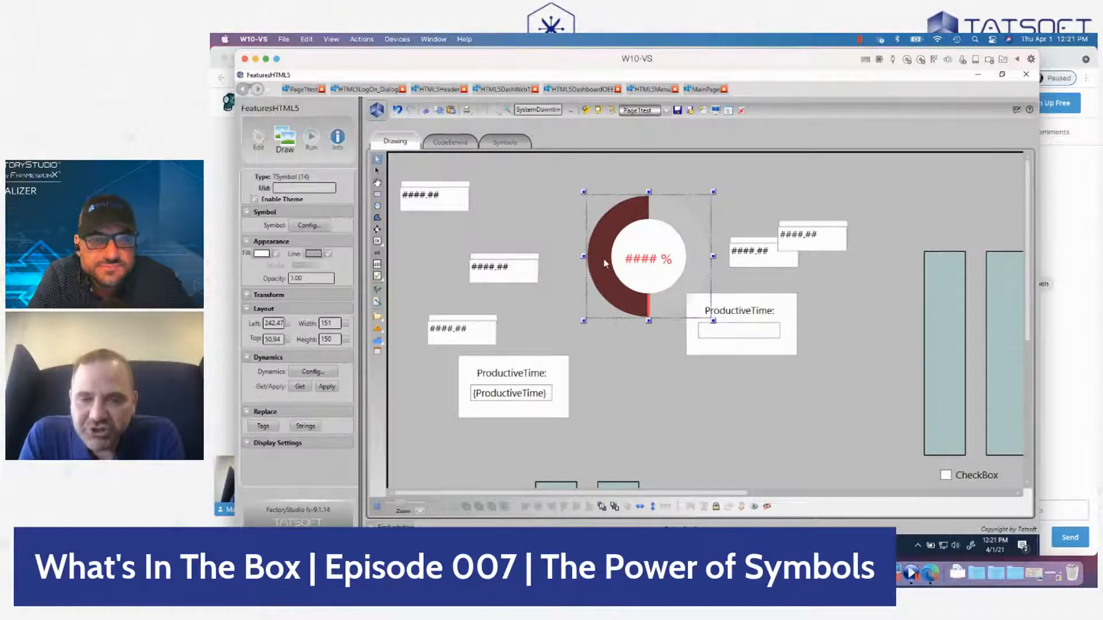
- Review the circular gauge's symbol configuration and open the RedGauge symbol for editing
{"action": "double_click", "coordinate": [604, 263]}
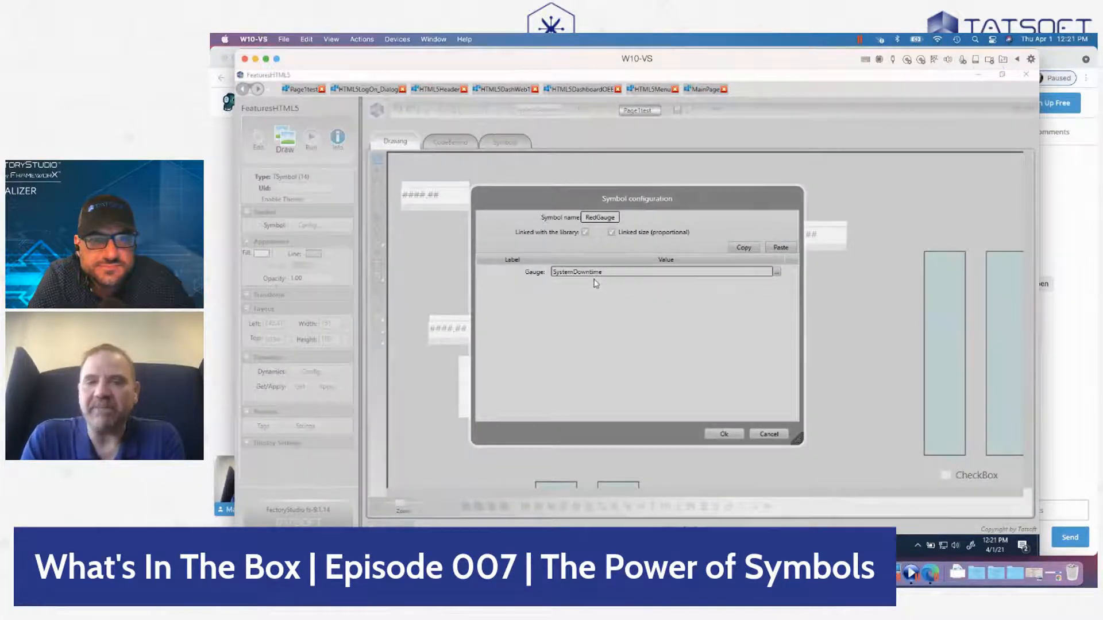
{"action": "left_click", "coordinate": [770, 435]}
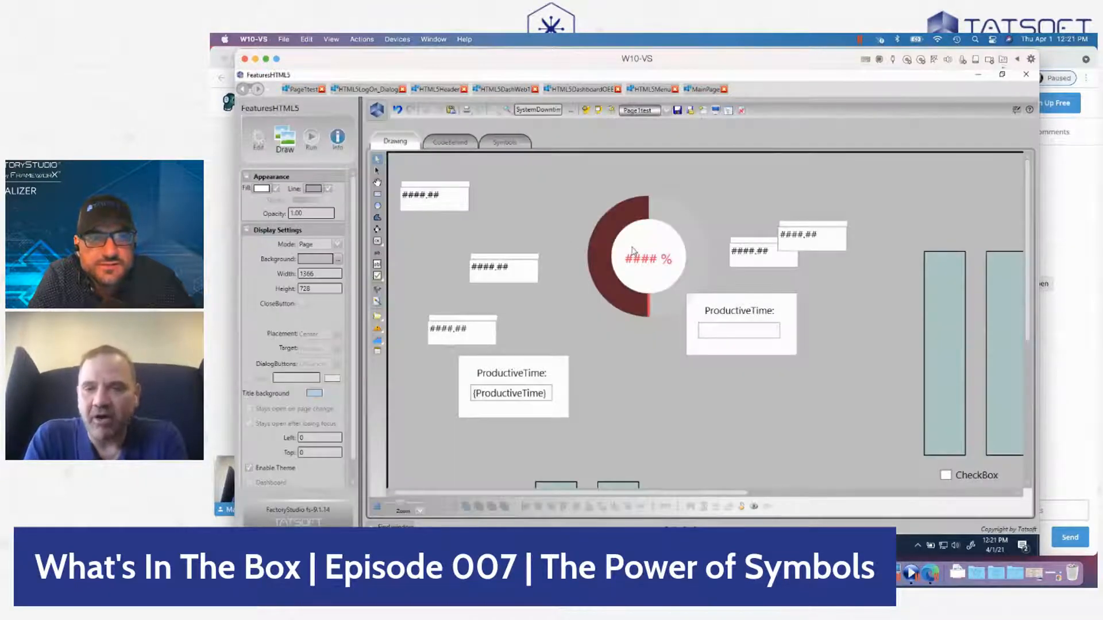
{"action": "left_click", "coordinate": [633, 251]}
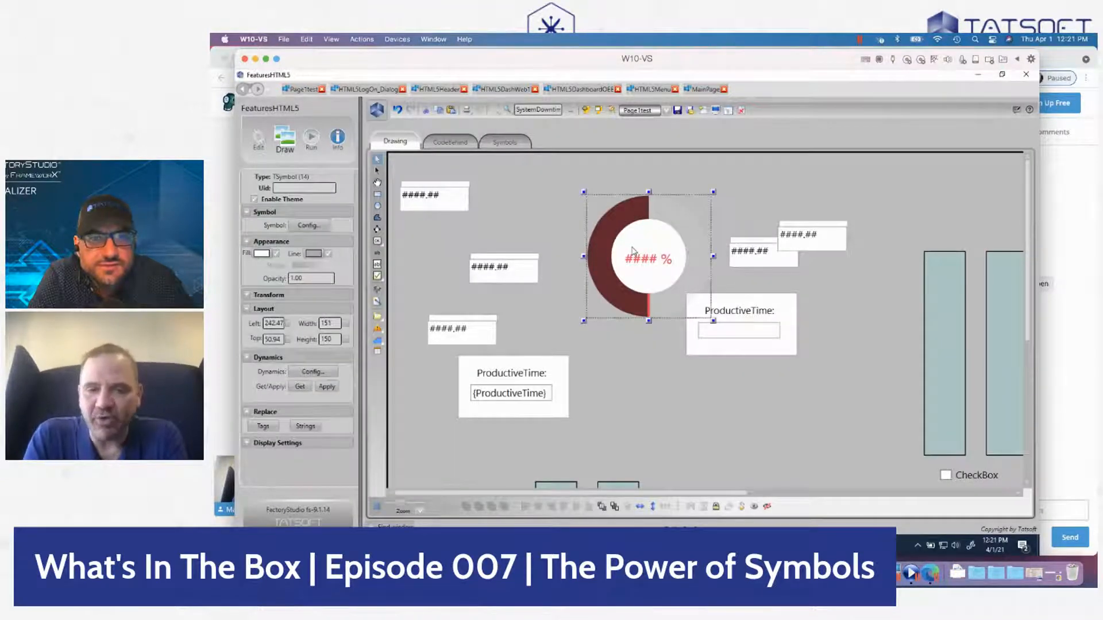
{"action": "right_click", "coordinate": [633, 251]}
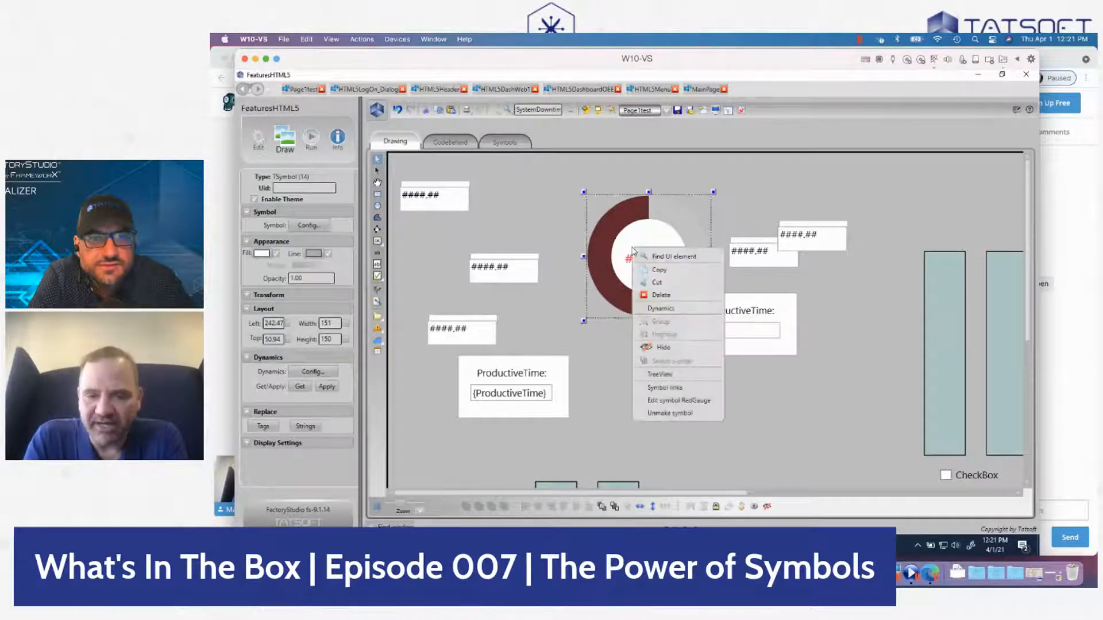
{"action": "left_click", "coordinate": [679, 401]}
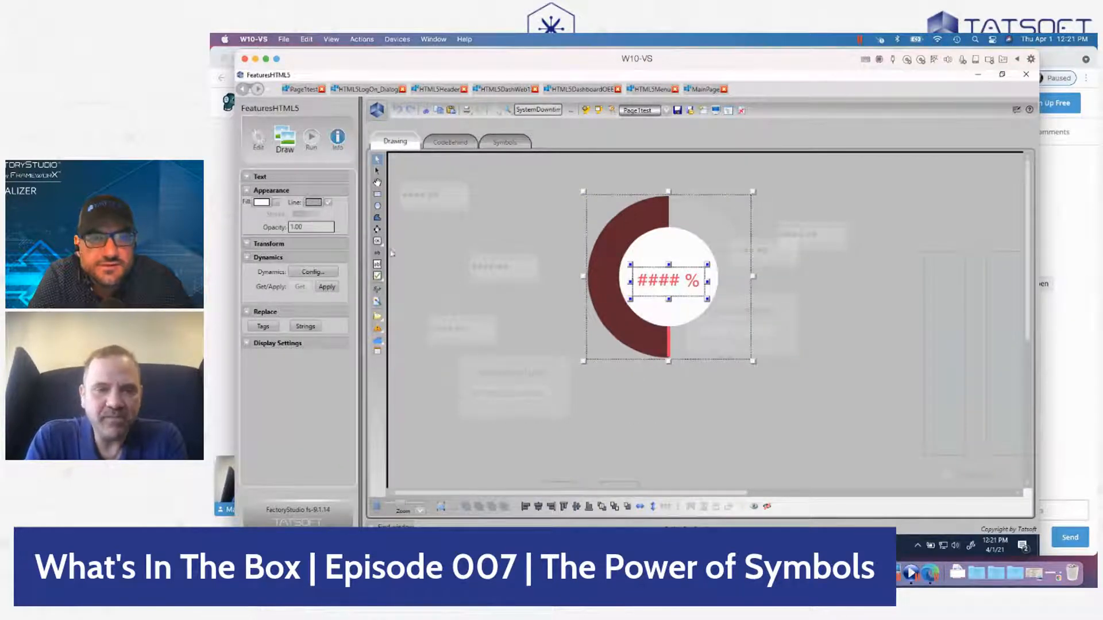
- Draw a small ellipse about 40 by 43 below the gauge's white centre and view its available dynamics
{"action": "left_click", "coordinate": [377, 207]}
{"action": "left_click_drag", "start_coordinate": [685, 336], "coordinate": [723, 374]}
{"action": "double_click", "coordinate": [705, 354]}
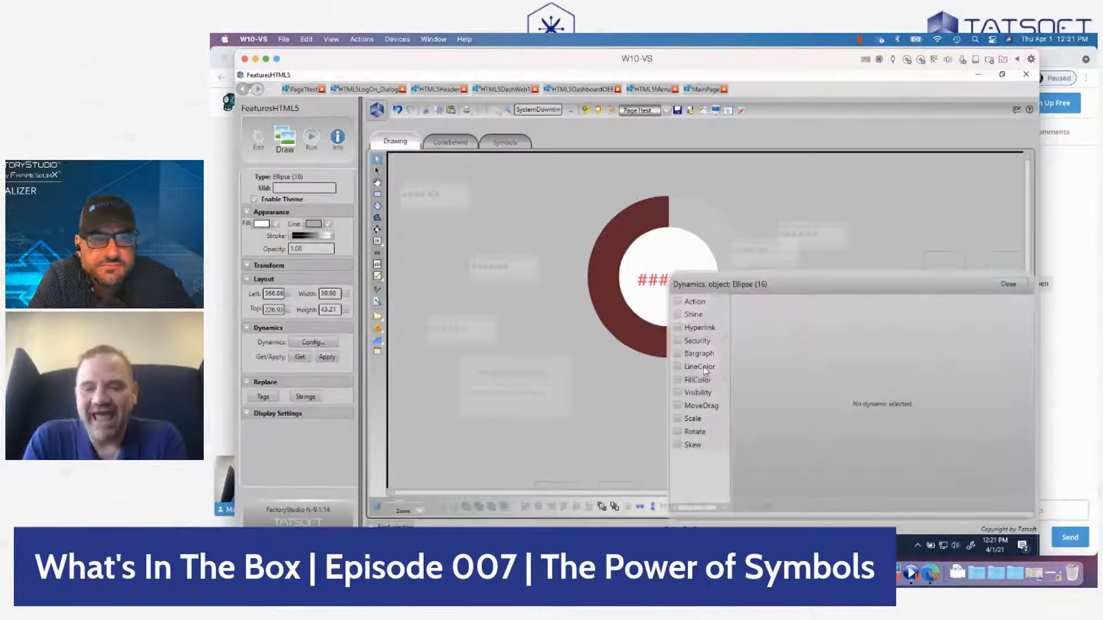
{"action": "left_click", "coordinate": [1009, 285]}
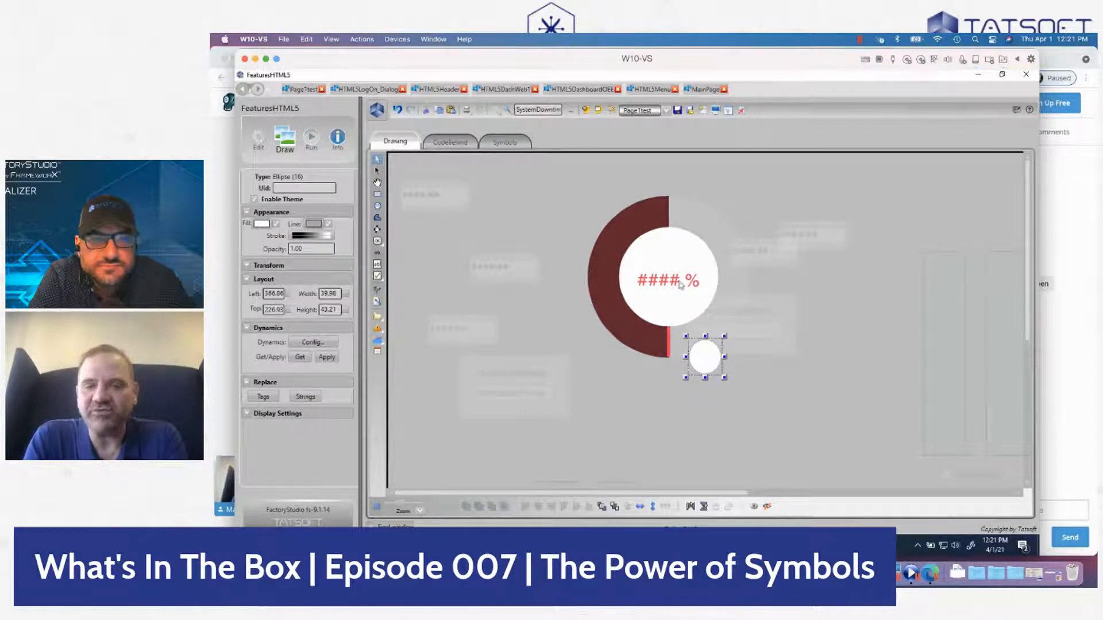
- Save the edited RedGauge symbol to the symbol library, keeping its name and the Standard. Circular Gauge folder
{"action": "right_click", "coordinate": [671, 287]}
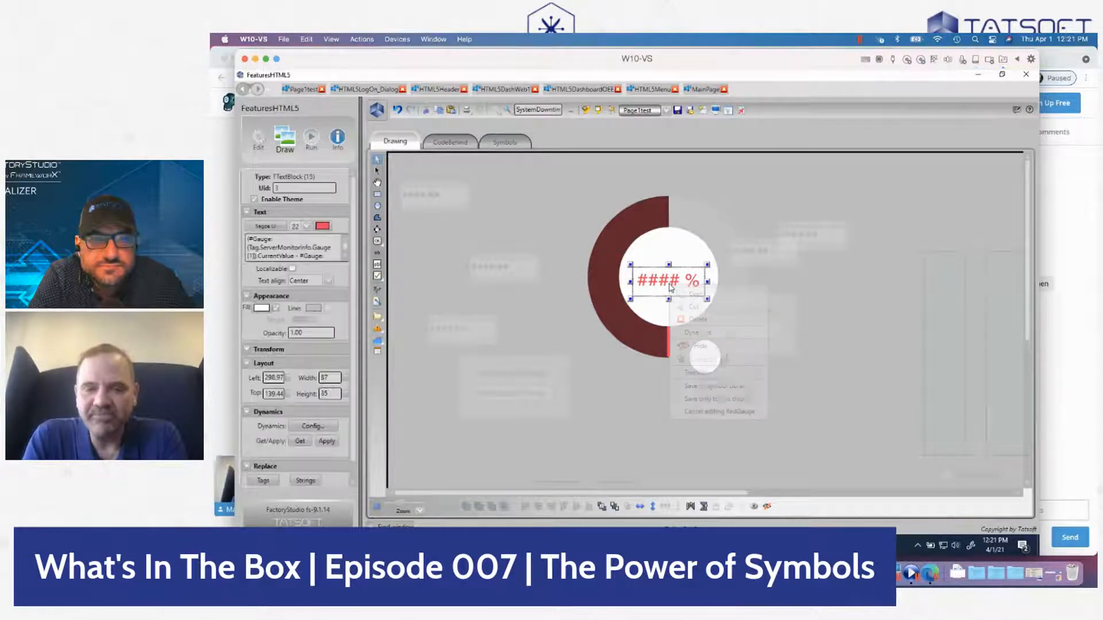
{"action": "left_click", "coordinate": [715, 388]}
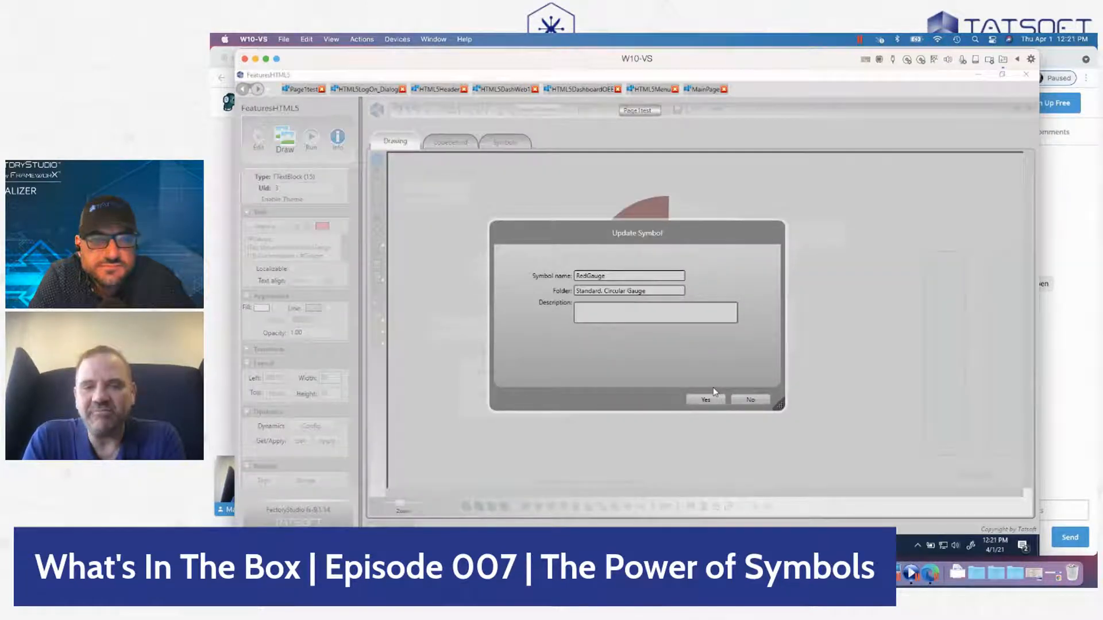
{"action": "left_click", "coordinate": [706, 400]}
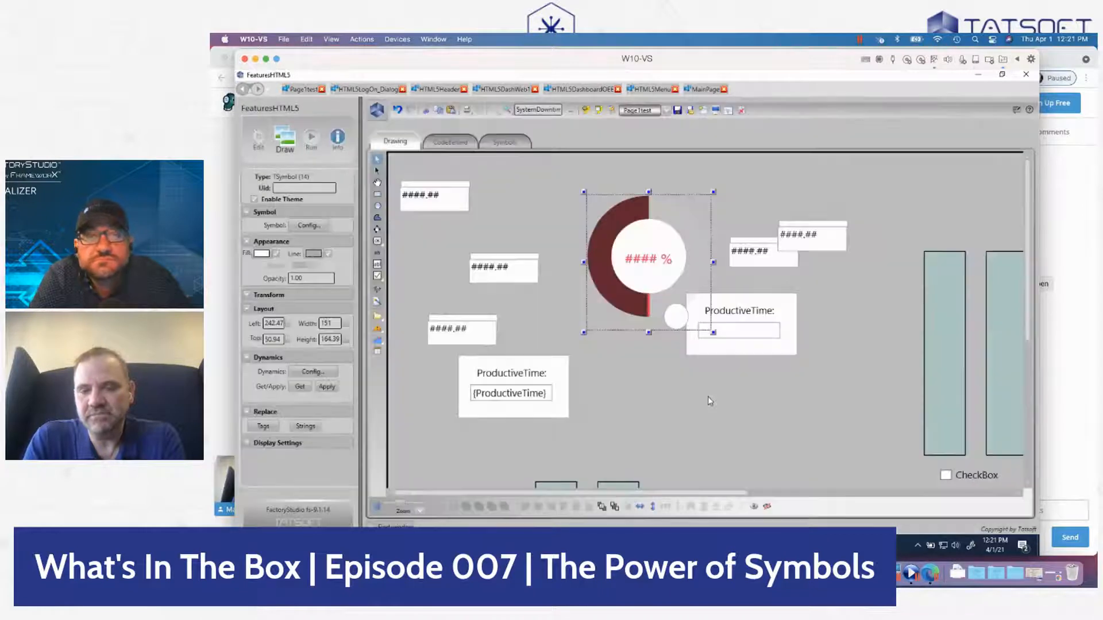
- Reposition the circular gauge to about left 217, top 27, and the empty ProductiveTime box to about left 489, top 214
{"action": "left_click_drag", "start_coordinate": [670, 292], "coordinate": [650, 271]}
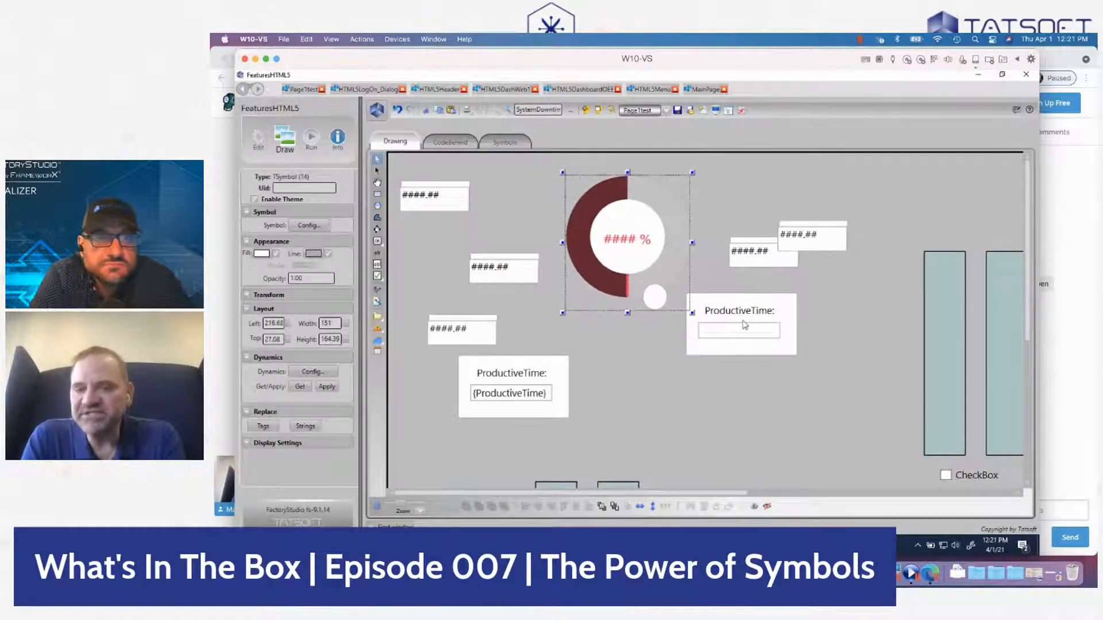
{"action": "left_click_drag", "start_coordinate": [746, 325], "coordinate": [846, 359]}
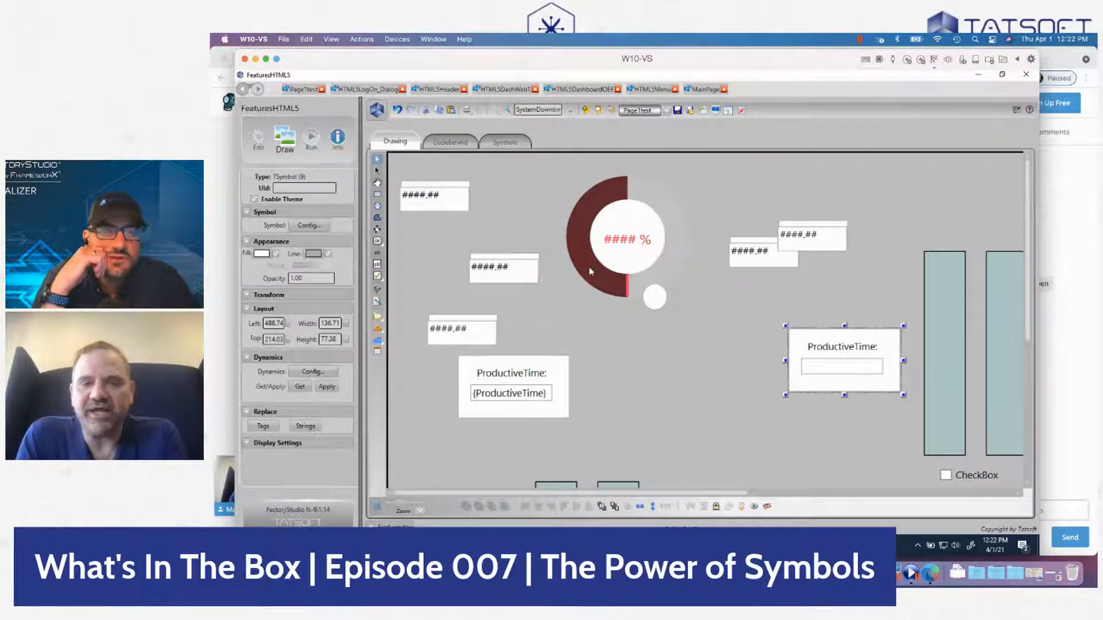
- Review the circular gauge's symbol configuration, then move the gauge to about left 229, top 84
{"action": "double_click", "coordinate": [591, 271]}
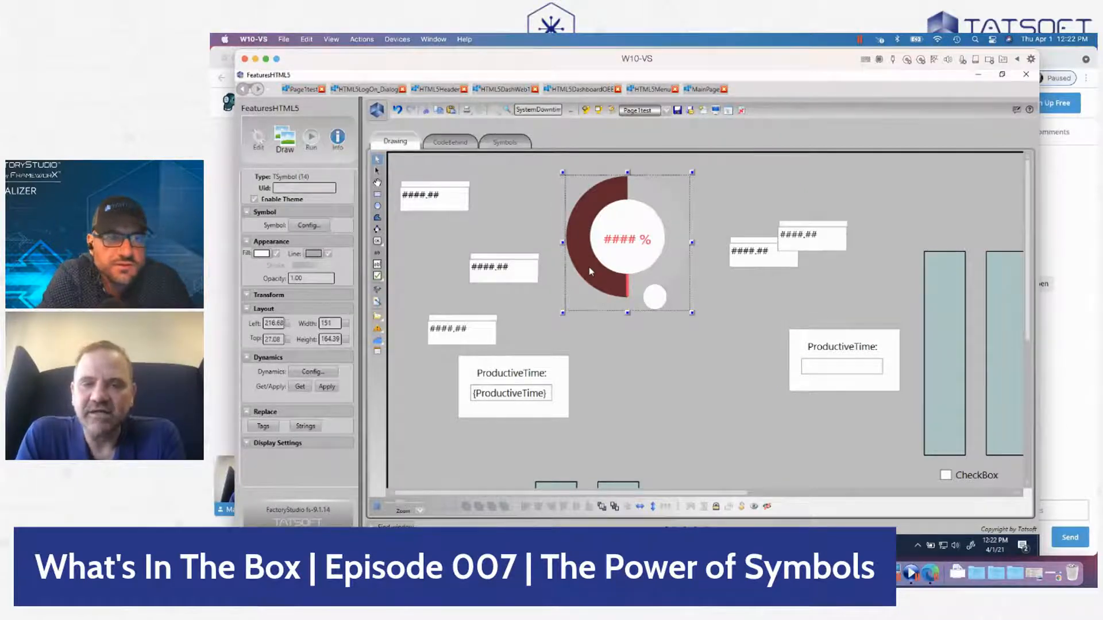
{"action": "left_click_drag", "start_coordinate": [672, 203], "coordinate": [661, 182]}
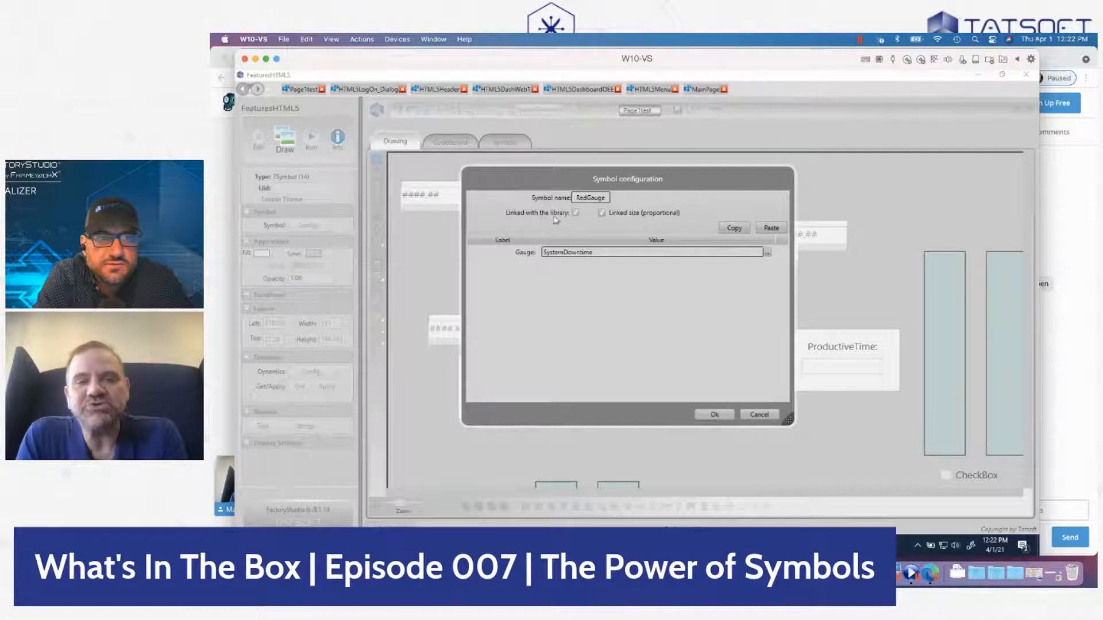
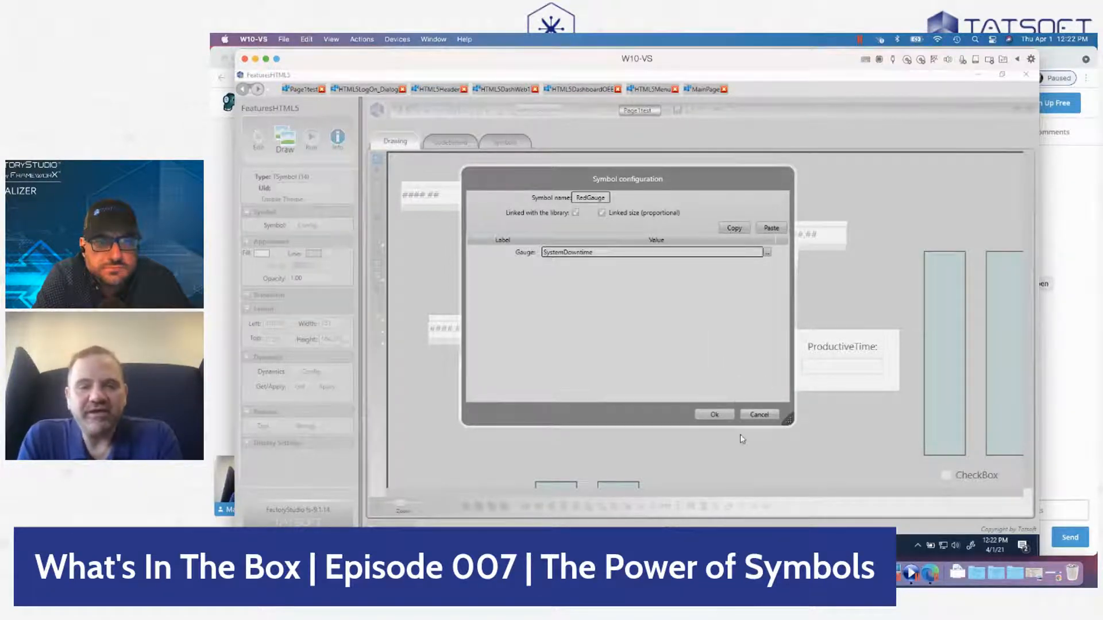
{"action": "left_click", "coordinate": [770, 414]}
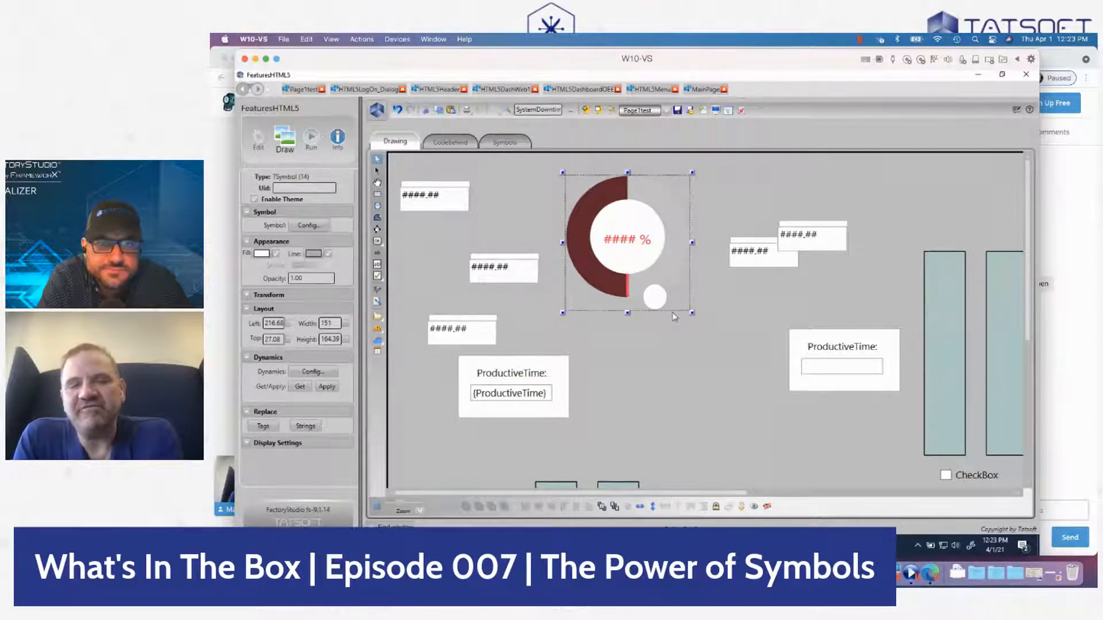
{"action": "left_click_drag", "start_coordinate": [663, 310], "coordinate": [674, 357]}
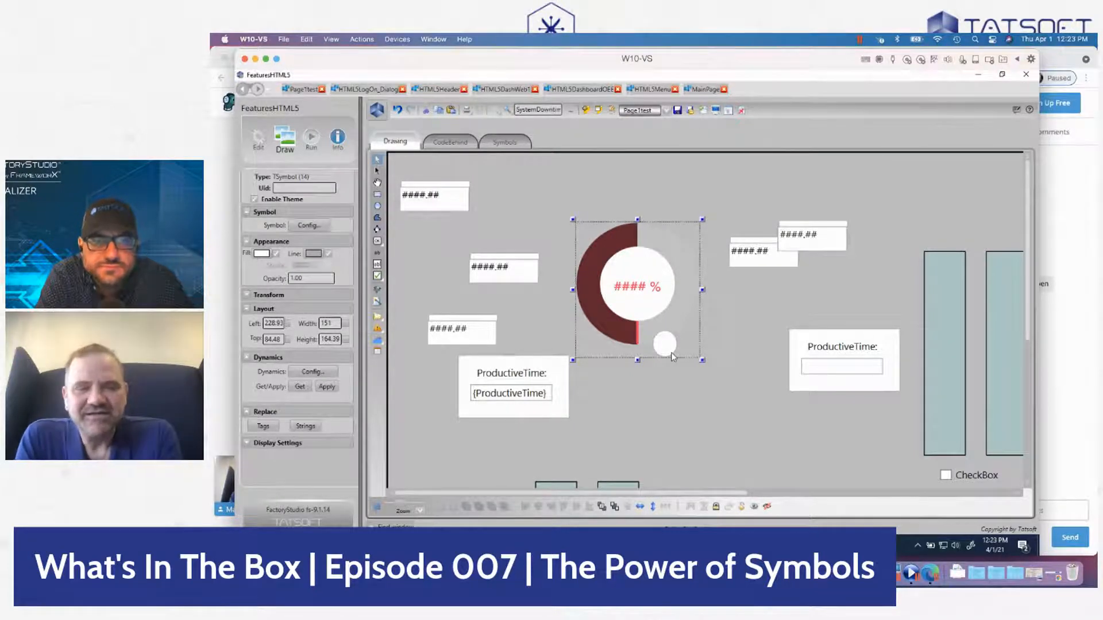
- Insert the LevelColor symbol from the library's Standard Indicators folder onto the display above the circular gauge
{"action": "left_click", "coordinate": [378, 292]}
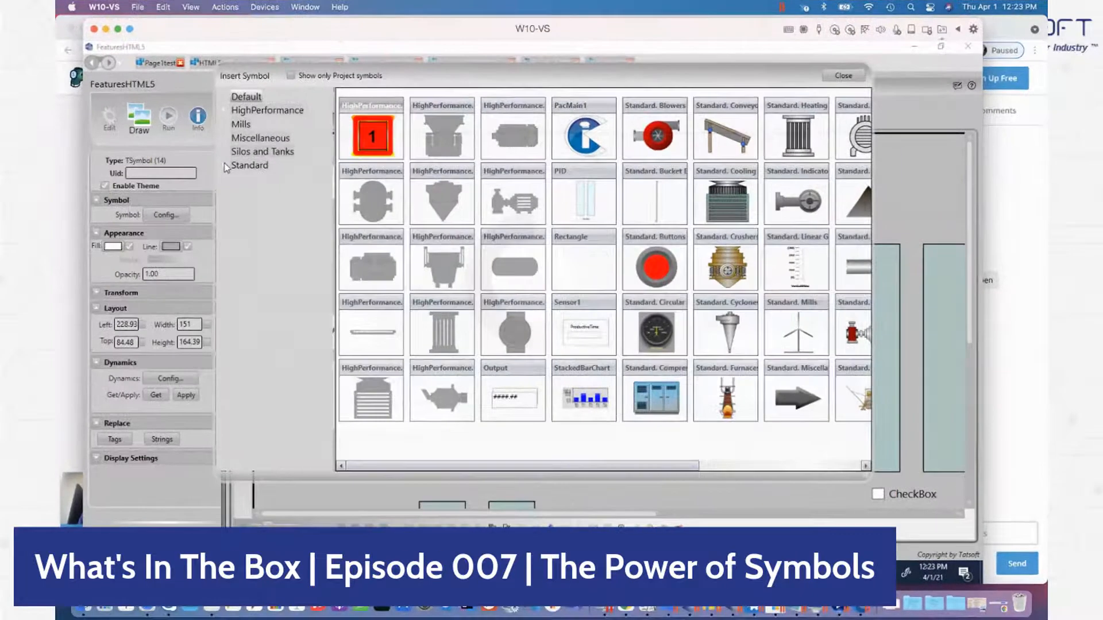
{"action": "left_click", "coordinate": [252, 165]}
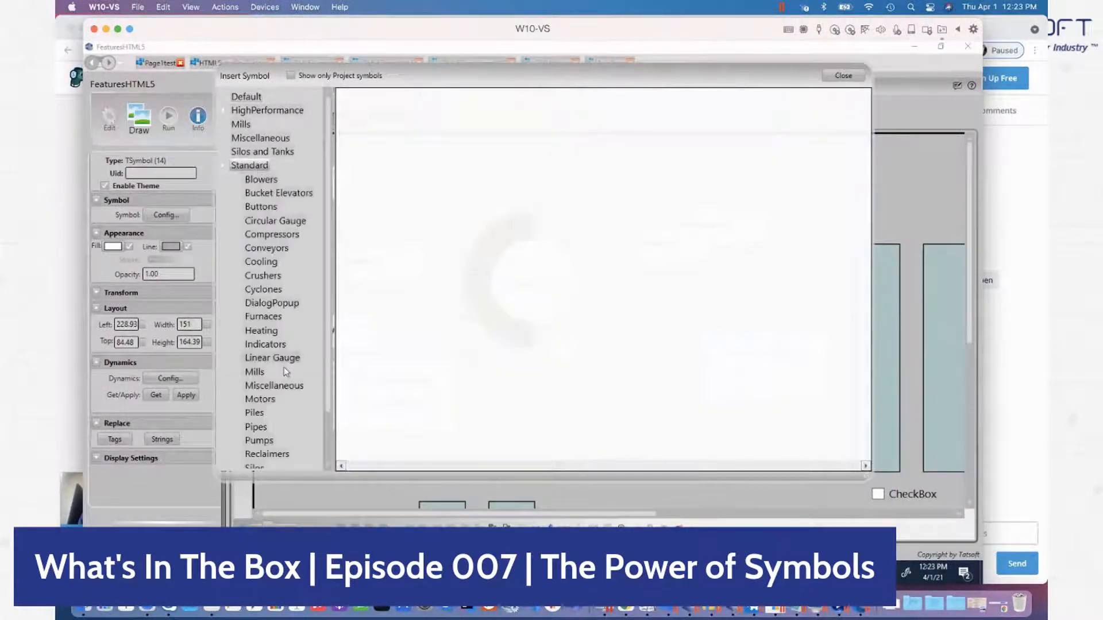
{"action": "left_click", "coordinate": [280, 346]}
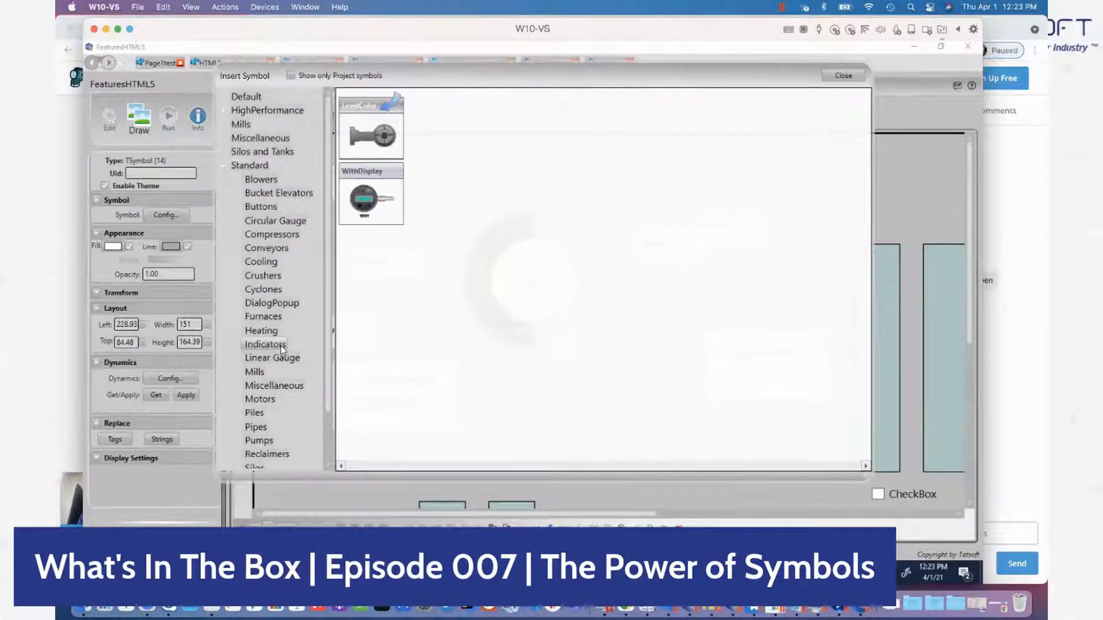
{"action": "left_click", "coordinate": [277, 386]}
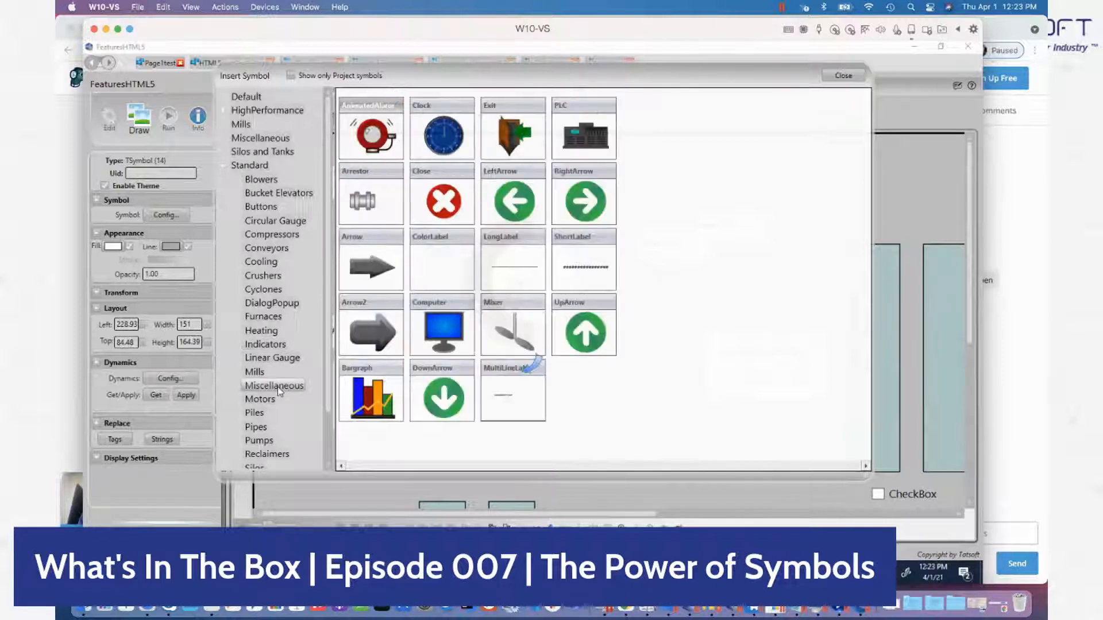
{"action": "left_click", "coordinate": [267, 344]}
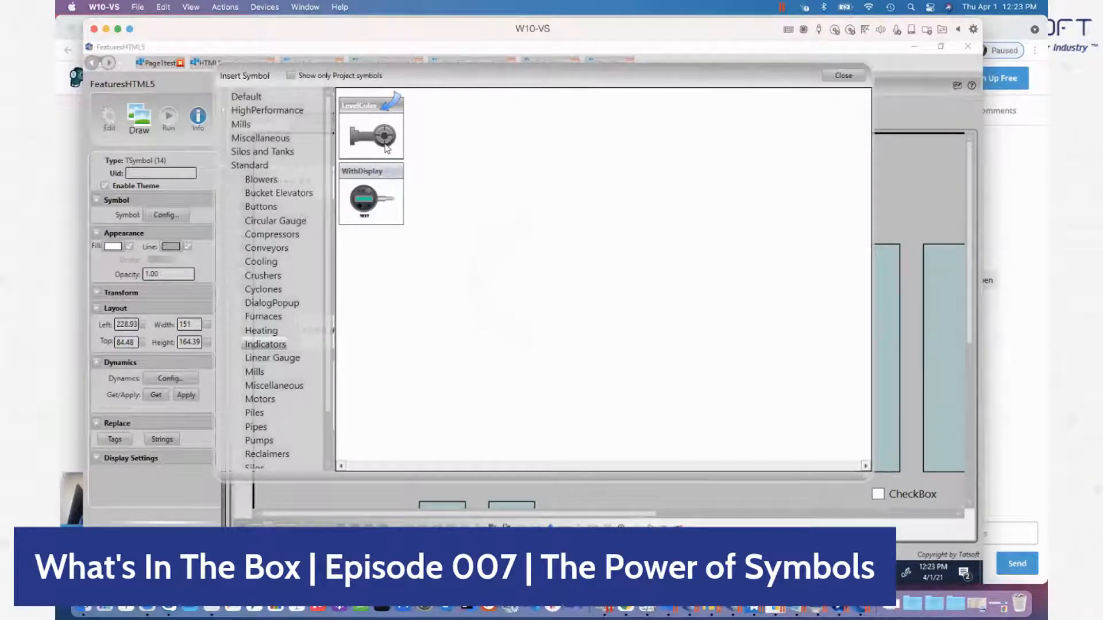
{"action": "double_click", "coordinate": [386, 148]}
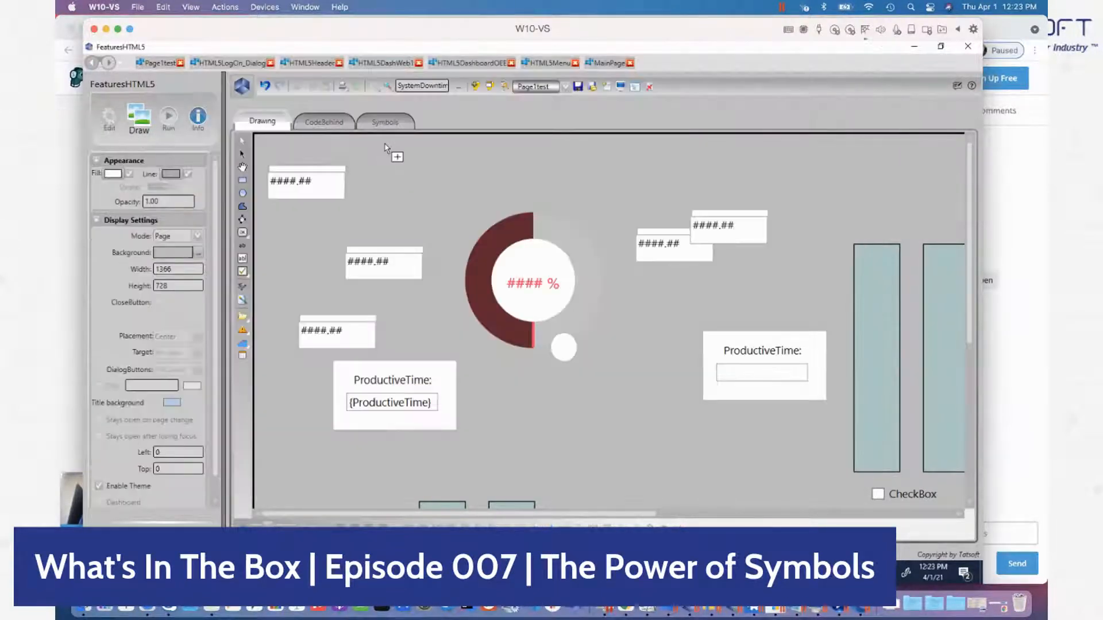
{"action": "left_click", "coordinate": [435, 170]}
- Move the circular gauge over the empty ProductiveTime box and the LevelColor symbol to about left 243, top 72
{"action": "left_click_drag", "start_coordinate": [511, 264], "coordinate": [712, 356]}
{"action": "left_click_drag", "start_coordinate": [472, 187], "coordinate": [516, 222]}
- Edit the LevelColor symbol, enlarging its pipe body to about 91 by 64 and moving the dark inner ellipse below the ring's centre
{"action": "right_click", "coordinate": [516, 221]}
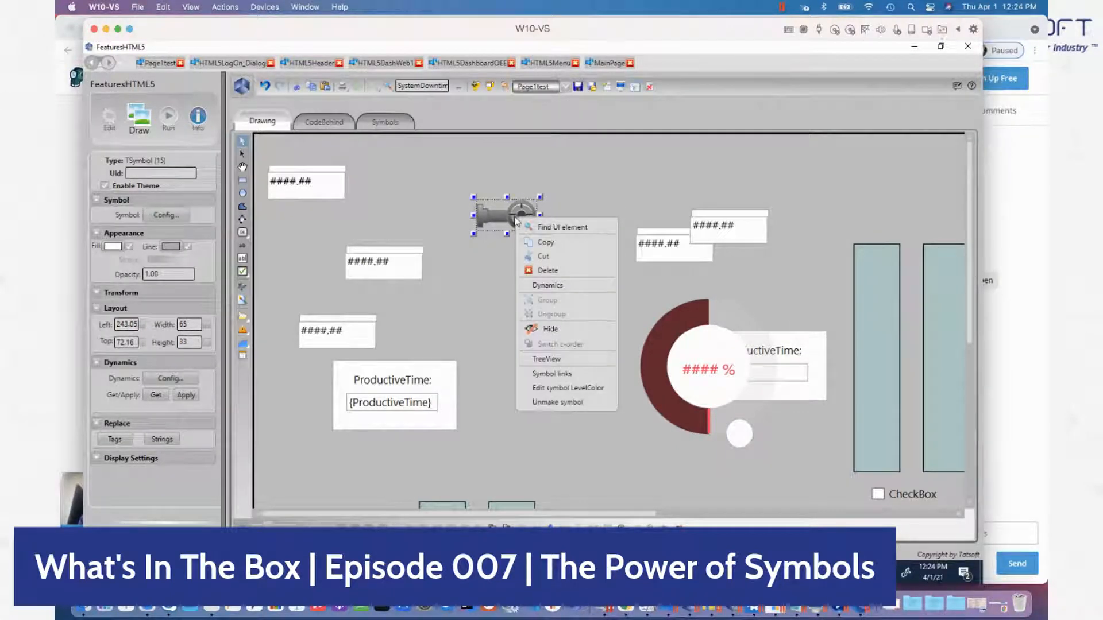
{"action": "left_click", "coordinate": [554, 390]}
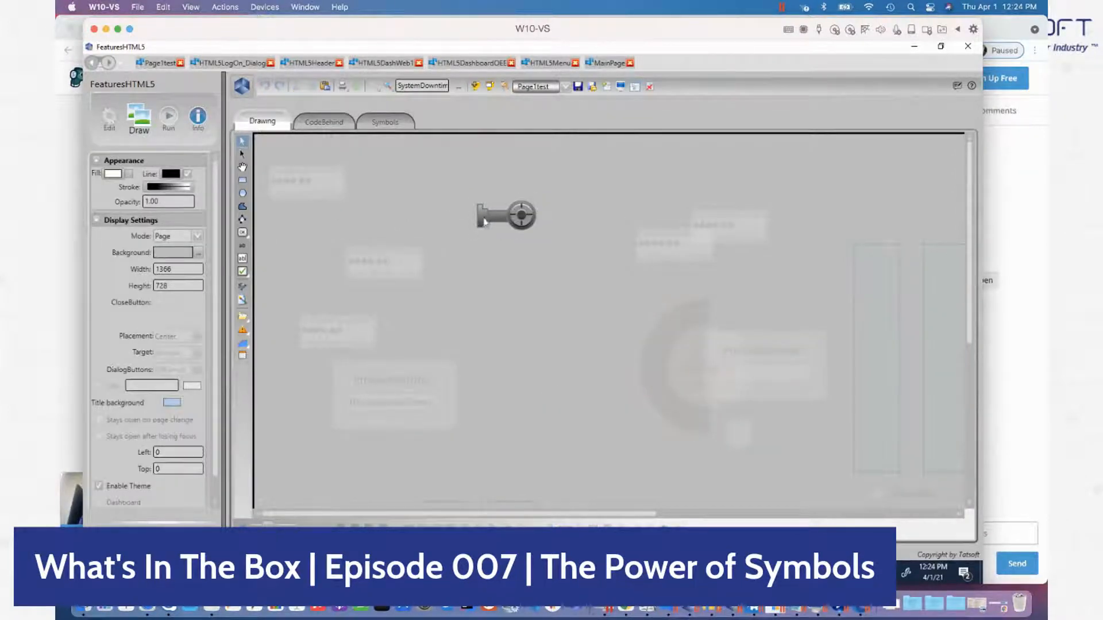
{"action": "left_click", "coordinate": [484, 223]}
{"action": "left_click_drag", "start_coordinate": [477, 230], "coordinate": [440, 253]}
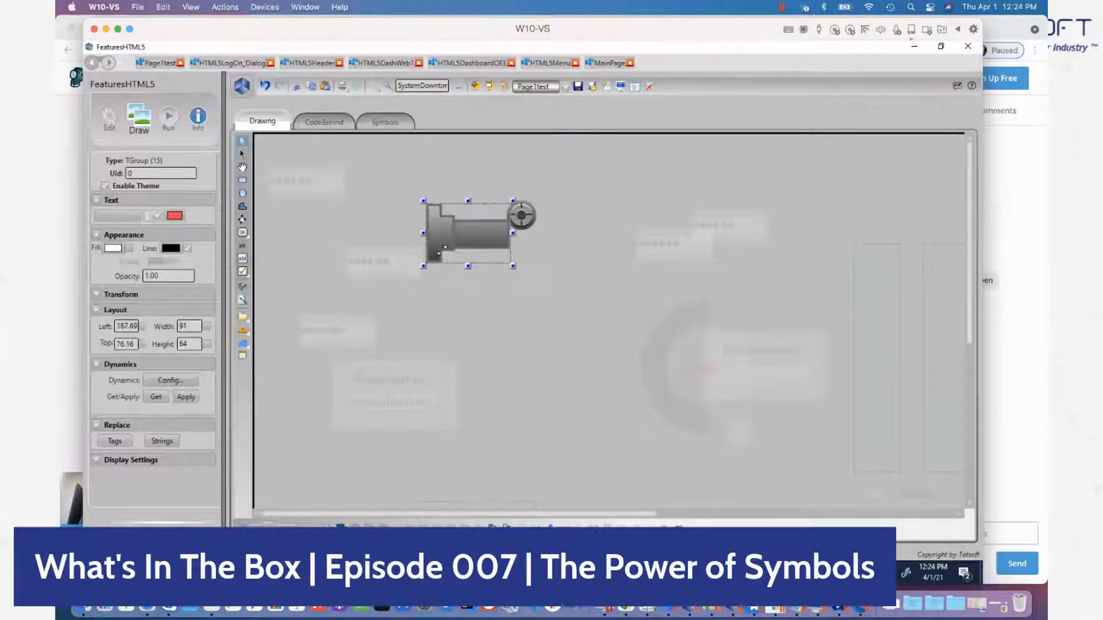
{"action": "left_click", "coordinate": [521, 231]}
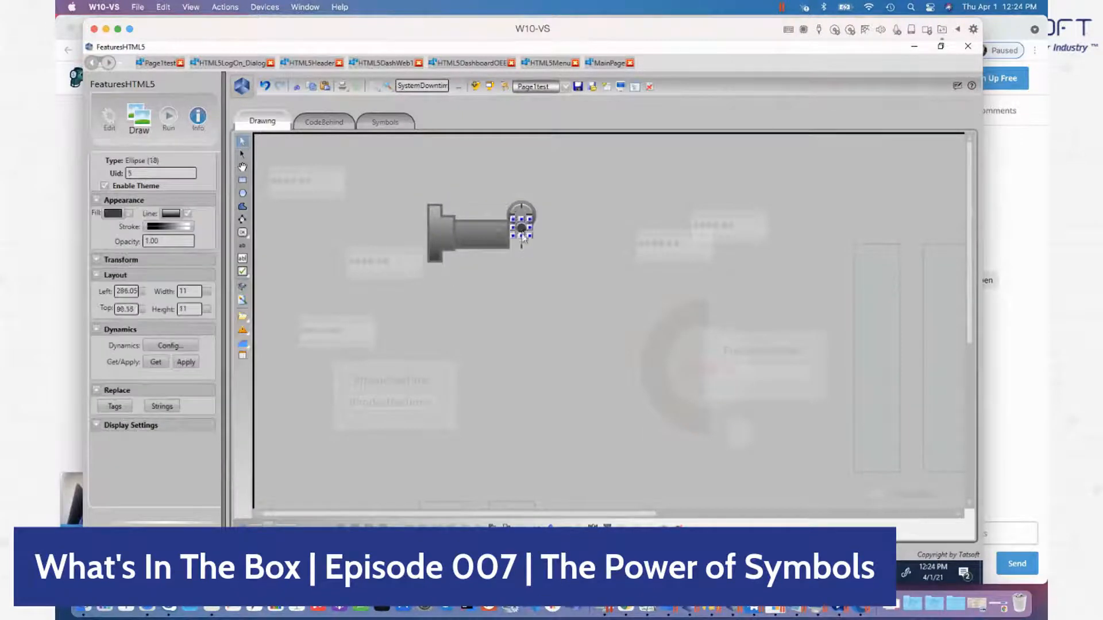
- Draw a grey ellipse about 28 by 25 at the pipe's lower end, below the ring
{"action": "left_click", "coordinate": [524, 215]}
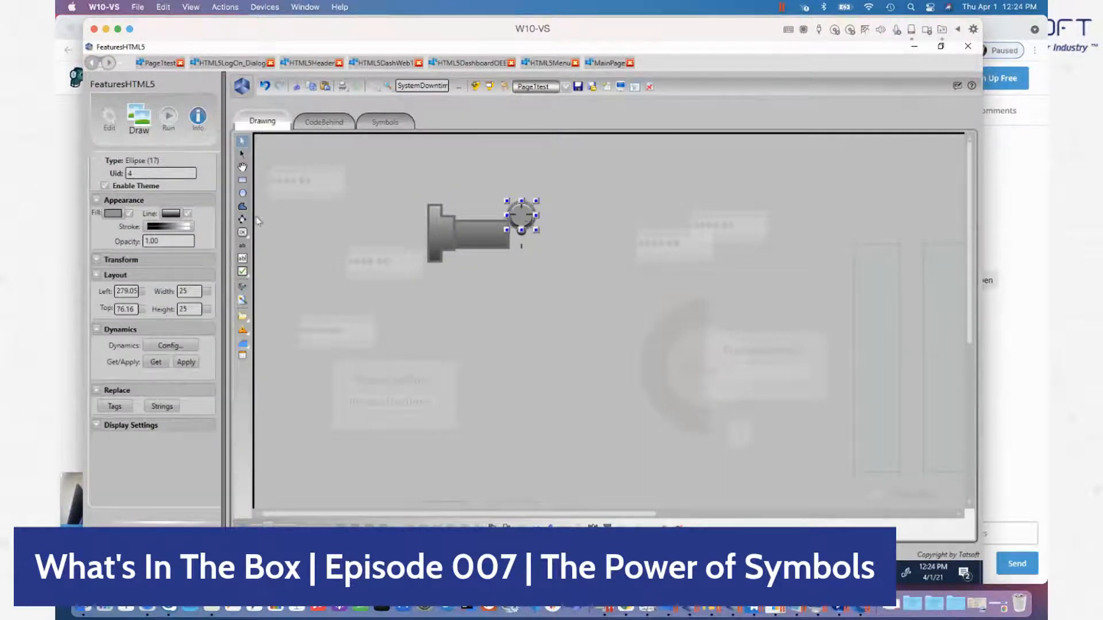
{"action": "left_click", "coordinate": [243, 194]}
{"action": "left_click_drag", "start_coordinate": [488, 240], "coordinate": [519, 267]}
- Give the new ellipse a FillColor dynamic driven by the expression client.SimulationDigital
{"action": "double_click", "coordinate": [507, 258]}
{"action": "left_click", "coordinate": [578, 387]}
{"action": "left_click", "coordinate": [756, 310]}
{"action": "type", "text": "client.s"}
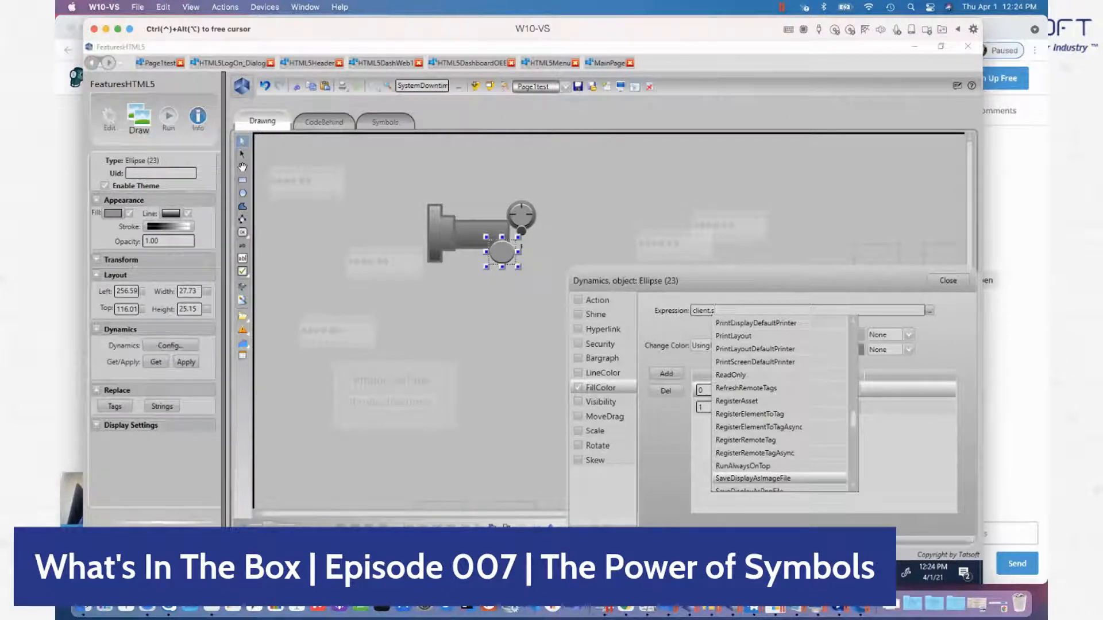
{"action": "key", "text": "Down"}
{"action": "key", "text": "Down"}
{"action": "key", "text": "Down"}
{"action": "key", "text": "Down"}
{"action": "key", "text": "Down"}
{"action": "key", "text": "Down"}
{"action": "key", "text": "Down"}
{"action": "key", "text": "Down"}
{"action": "key", "text": "Down"}
{"action": "key", "text": "Down"}
{"action": "key", "text": "Down"}
{"action": "key", "text": "Down"}
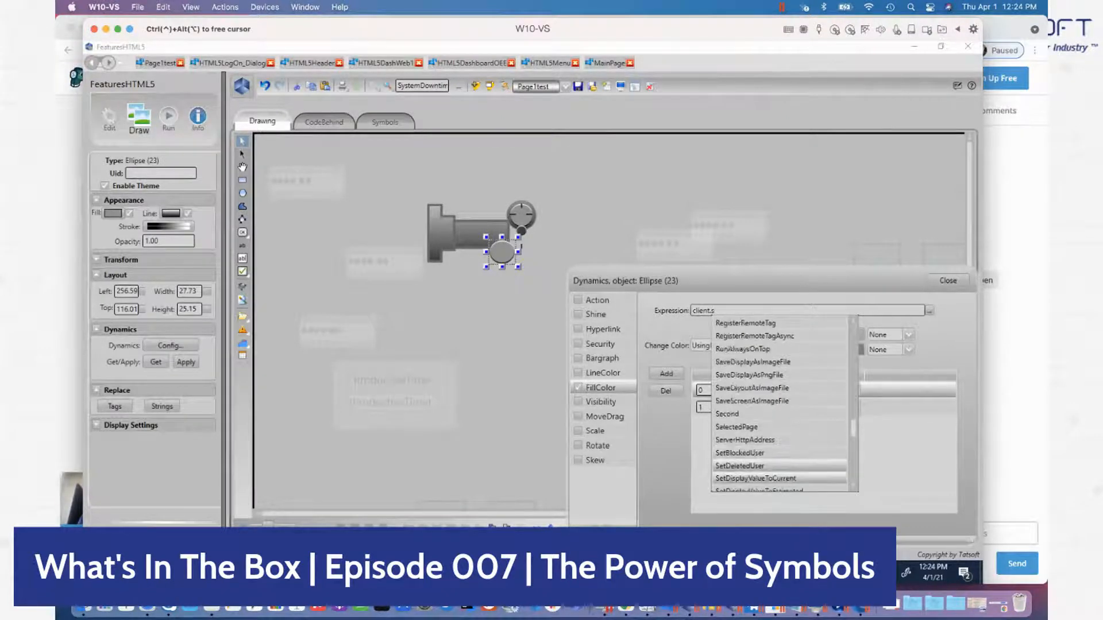
{"action": "key", "text": "BackSpace"}
{"action": "key", "text": "BackSpace"}
{"action": "key", "text": "BackSpace"}
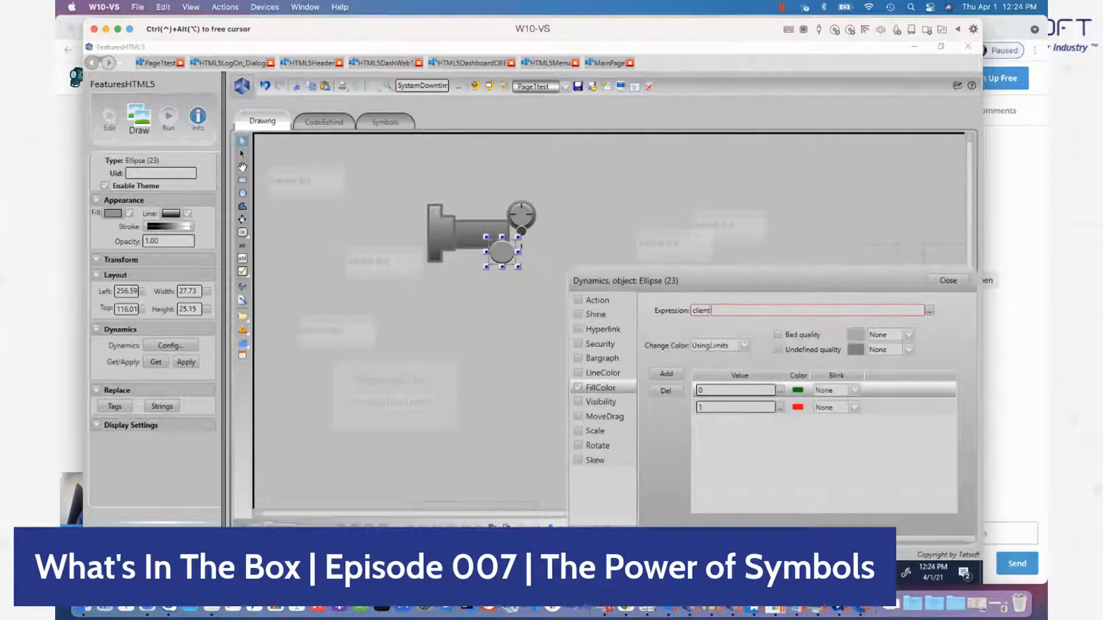
{"action": "type", "text": ".s"}
{"action": "key", "text": "Down"}
{"action": "key", "text": "Down"}
{"action": "key", "text": "Down"}
{"action": "key", "text": "Down"}
{"action": "key", "text": "Down"}
{"action": "key", "text": "Down"}
{"action": "key", "text": "Down"}
{"action": "key", "text": "Down"}
{"action": "key", "text": "Down"}
{"action": "key", "text": "Down"}
{"action": "key", "text": "Down"}
{"action": "key", "text": "Down"}
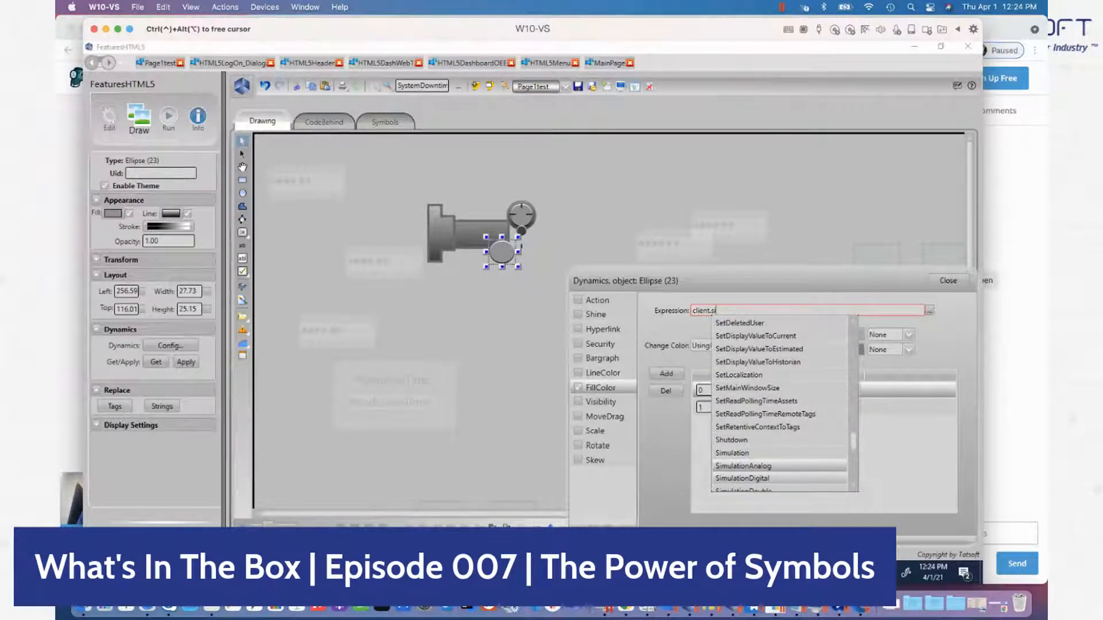
{"action": "key", "text": "Return"}
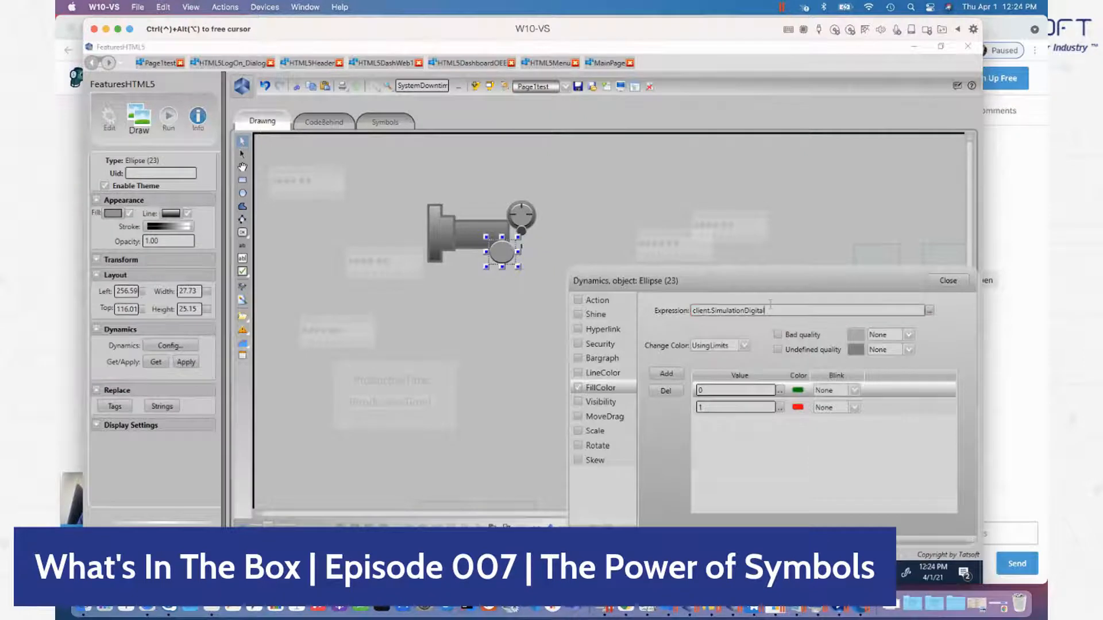
{"action": "left_click", "coordinate": [945, 281]}
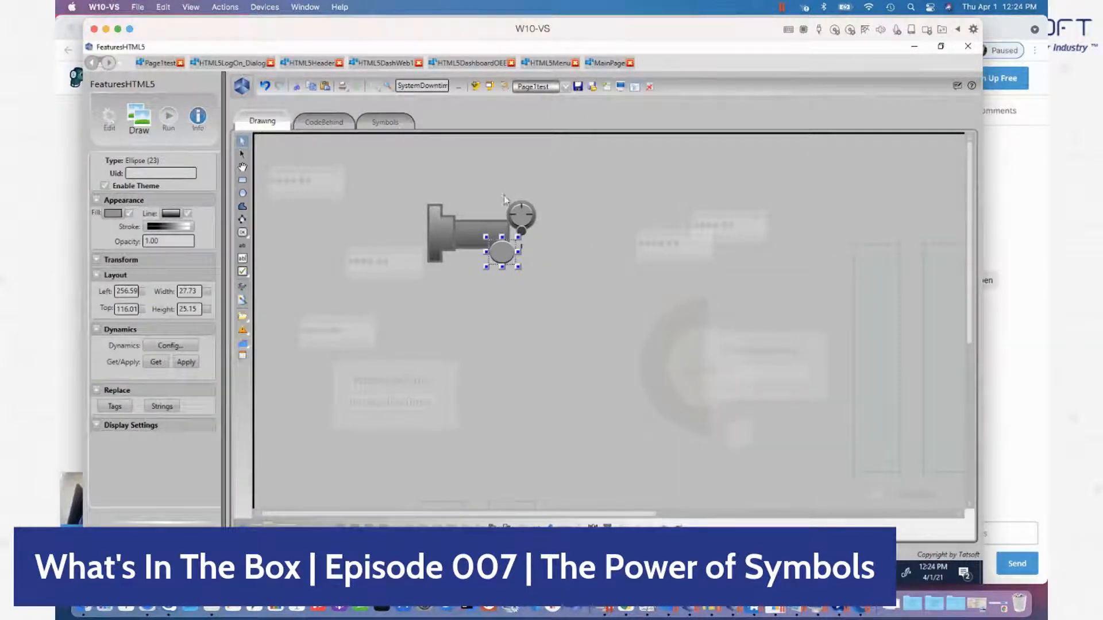
- Save the edited symbol to the library's Standard. Indicators folder as LevelColor1 and move it to about left 231, top 72
{"action": "right_click", "coordinate": [471, 244]}
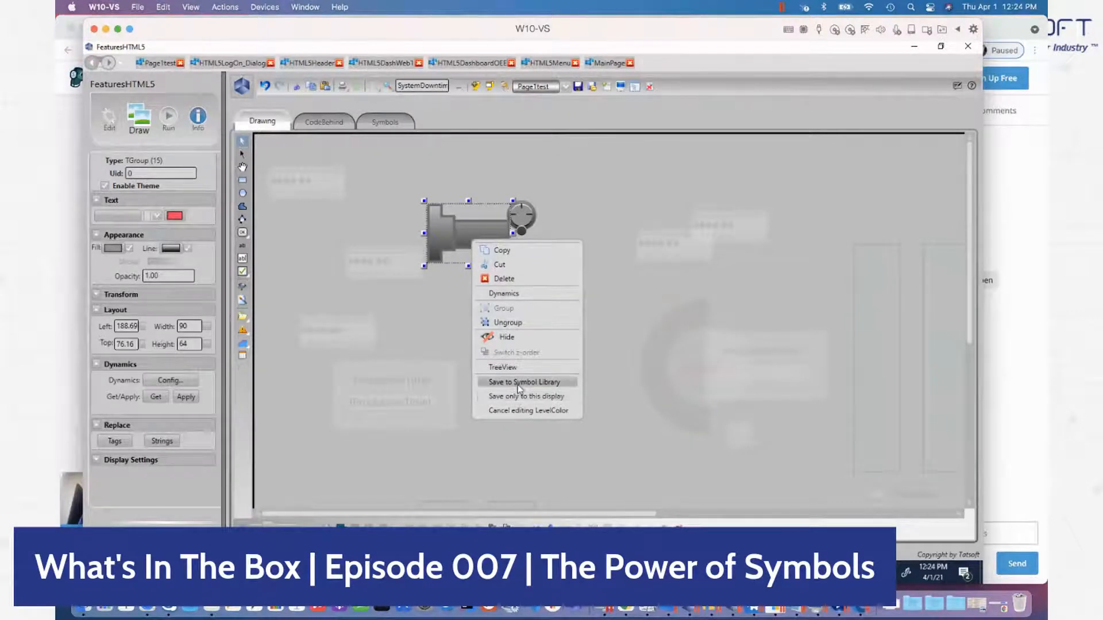
{"action": "left_click", "coordinate": [518, 383]}
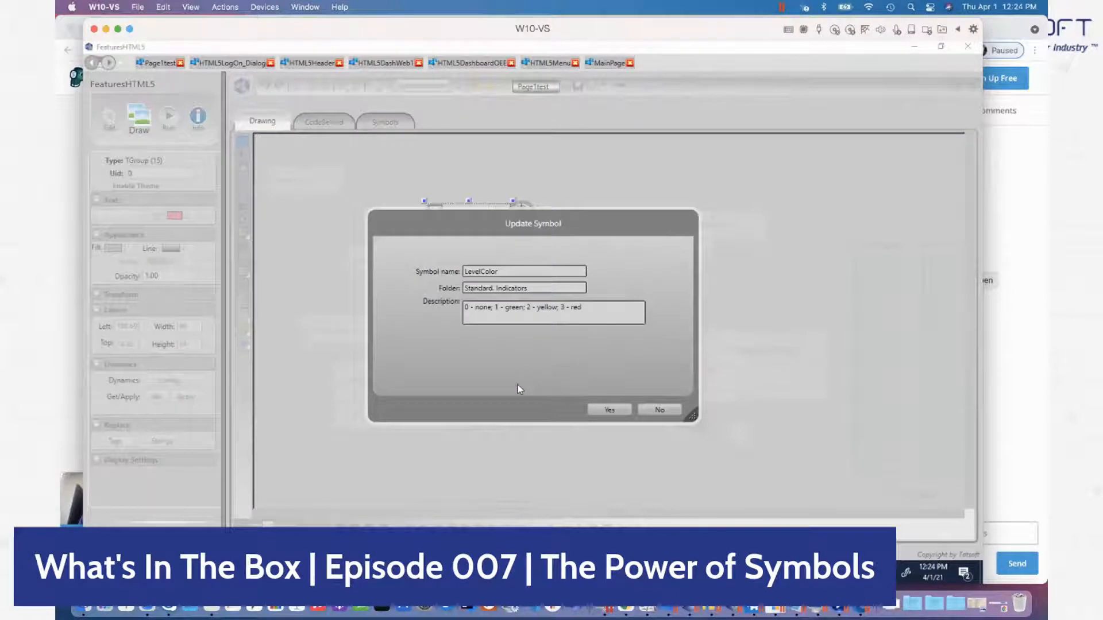
{"action": "left_click", "coordinate": [547, 271]}
{"action": "type", "text": "1"}
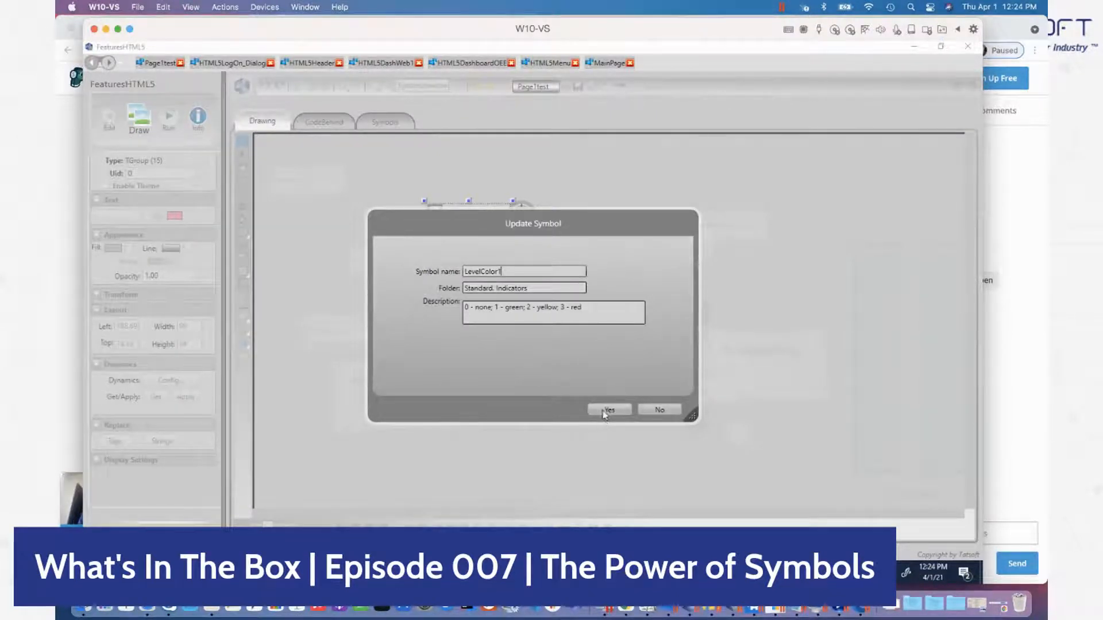
{"action": "left_click", "coordinate": [608, 410]}
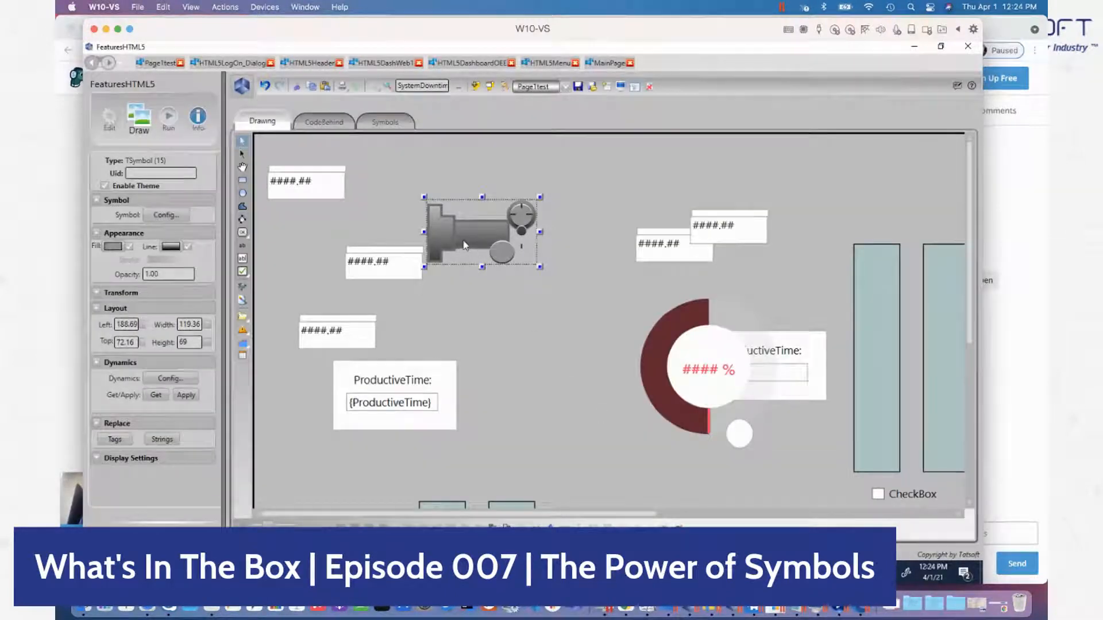
{"action": "left_click_drag", "start_coordinate": [471, 253], "coordinate": [501, 246]}
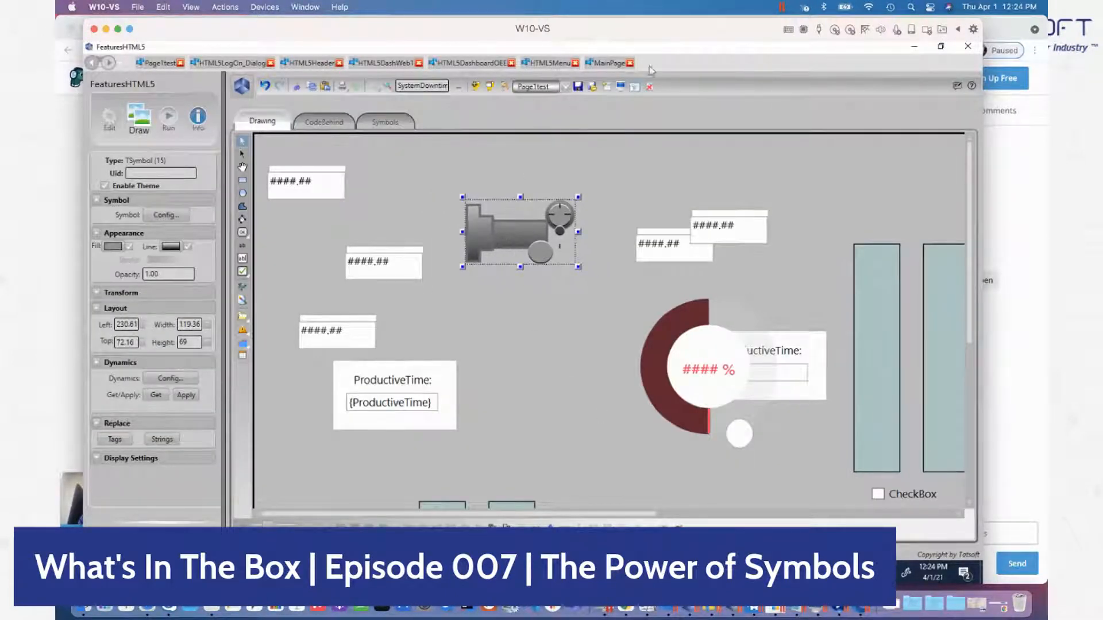
- Preview the display to check the new symbol's dynamic fill colours
{"action": "left_click", "coordinate": [621, 87]}
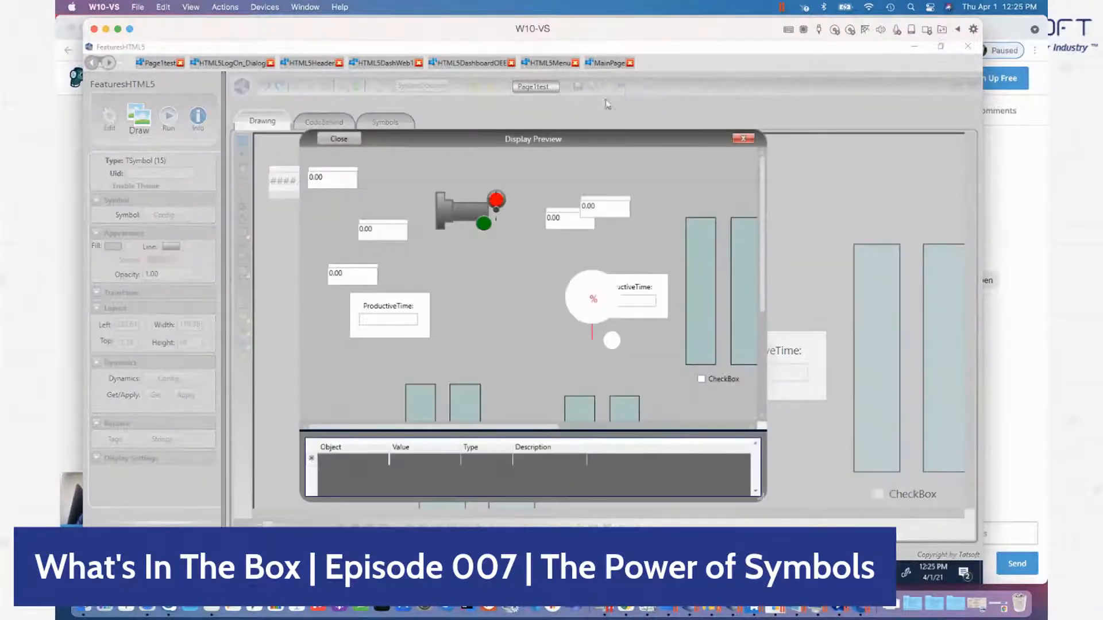
{"action": "left_click", "coordinate": [484, 226]}
{"action": "left_click", "coordinate": [484, 226]}
{"action": "left_click", "coordinate": [339, 139]}
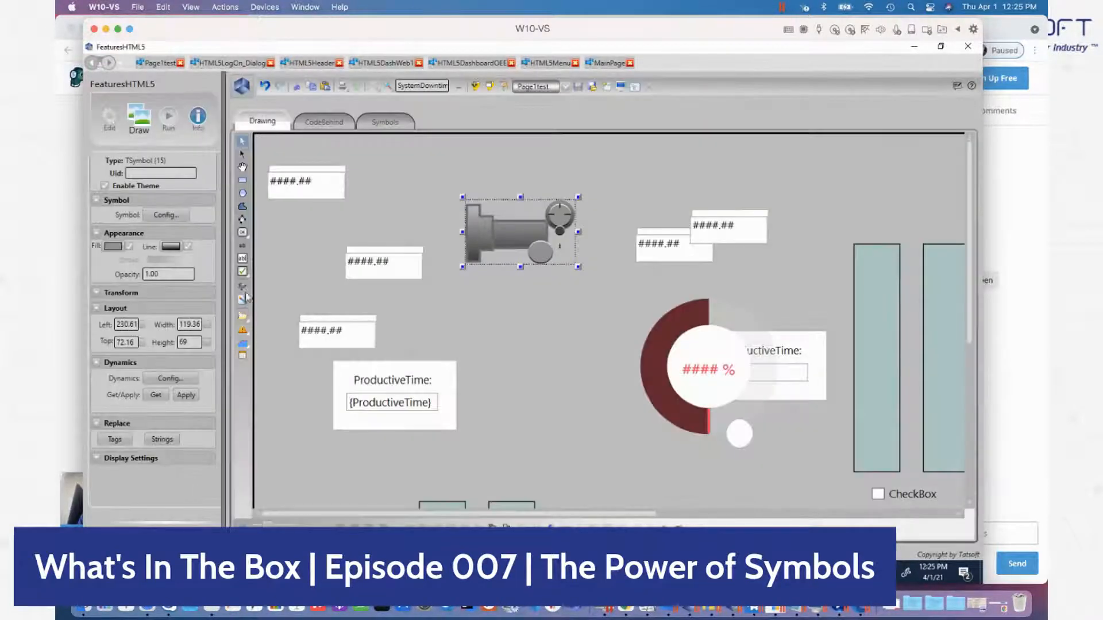
- View the Standard Indicators folder in the symbol library to check for LevelColor1
{"action": "left_click", "coordinate": [244, 287]}
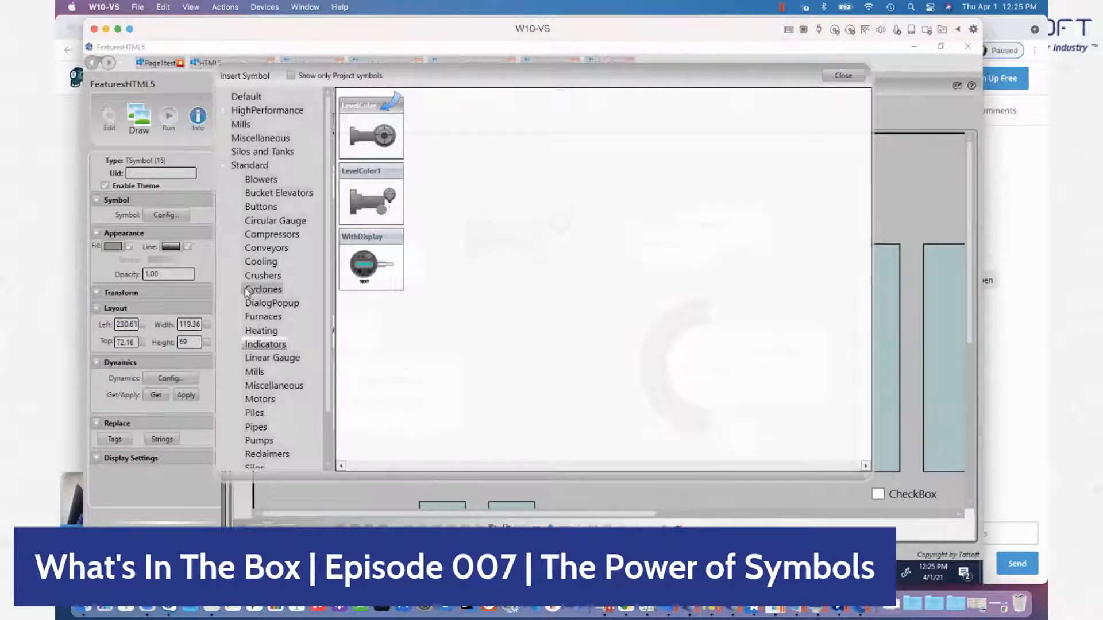
- Close the symbol library and move the middle numeric display symbol to about left 55, top 143.5
{"action": "left_click", "coordinate": [838, 77]}
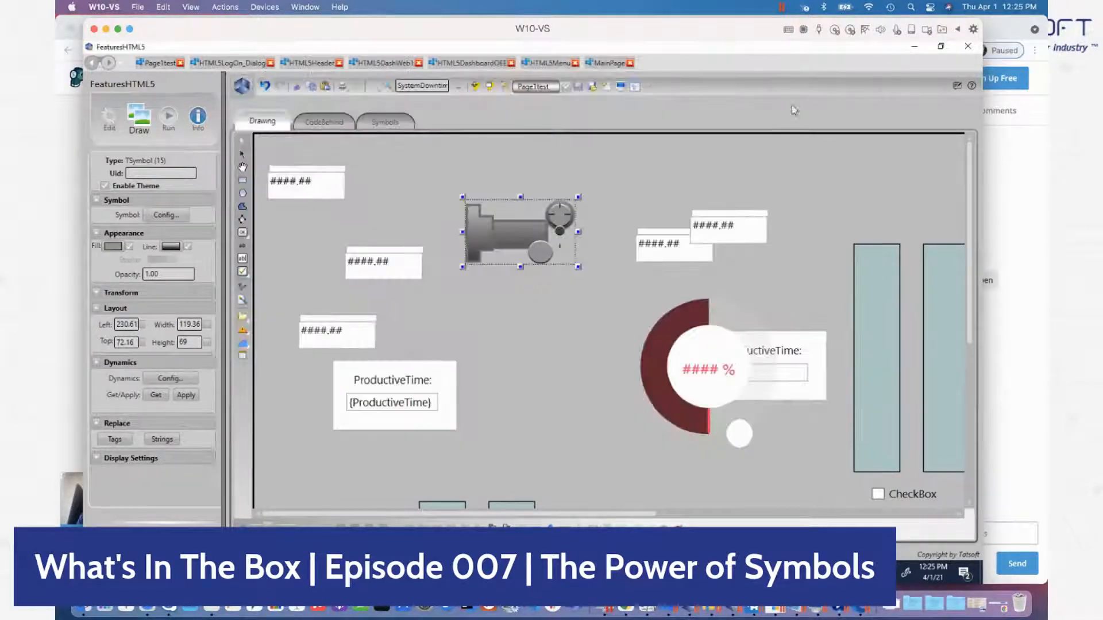
{"action": "left_click_drag", "start_coordinate": [357, 260], "coordinate": [316, 279]}
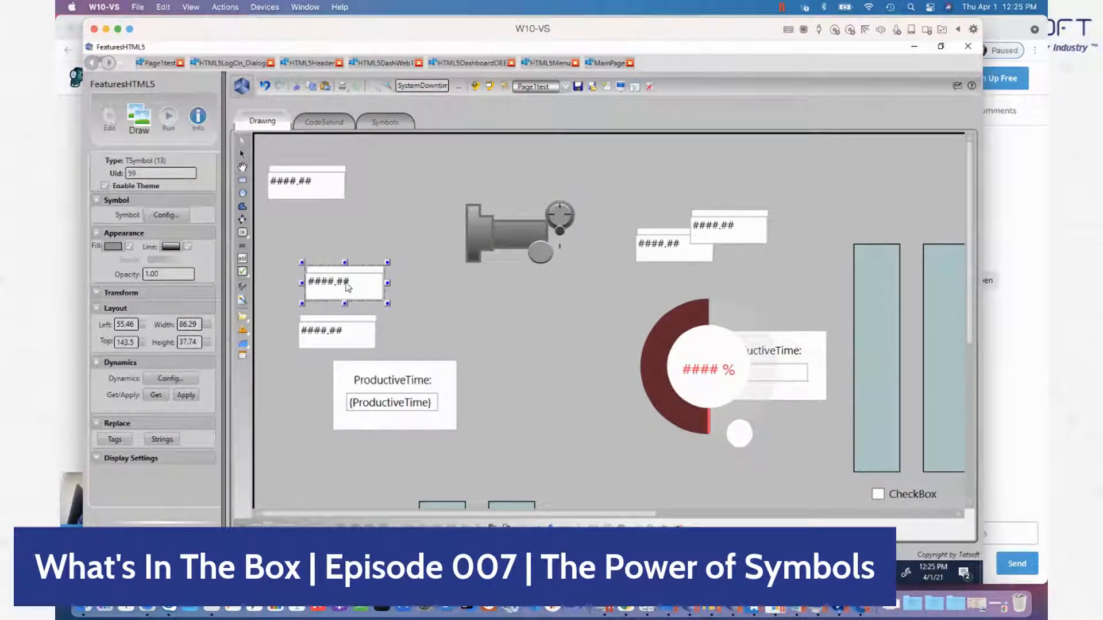
- Examine the ColorControl value in the LevelColor1 symbol's configuration, cancel without changes and deselect the symbol
{"action": "left_click", "coordinate": [544, 250]}
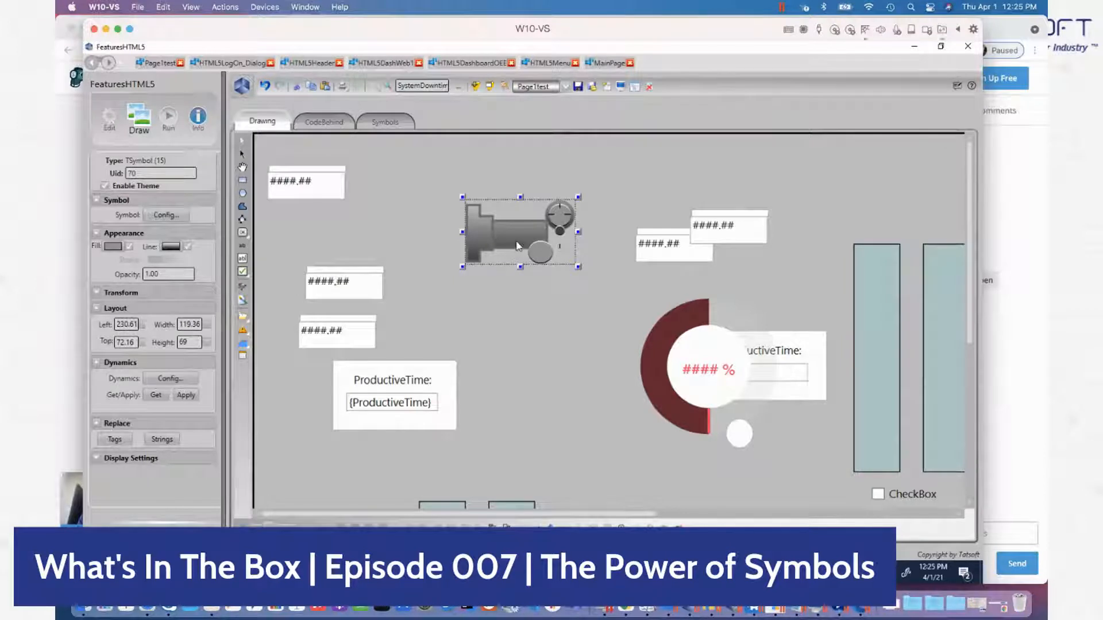
{"action": "double_click", "coordinate": [518, 247]}
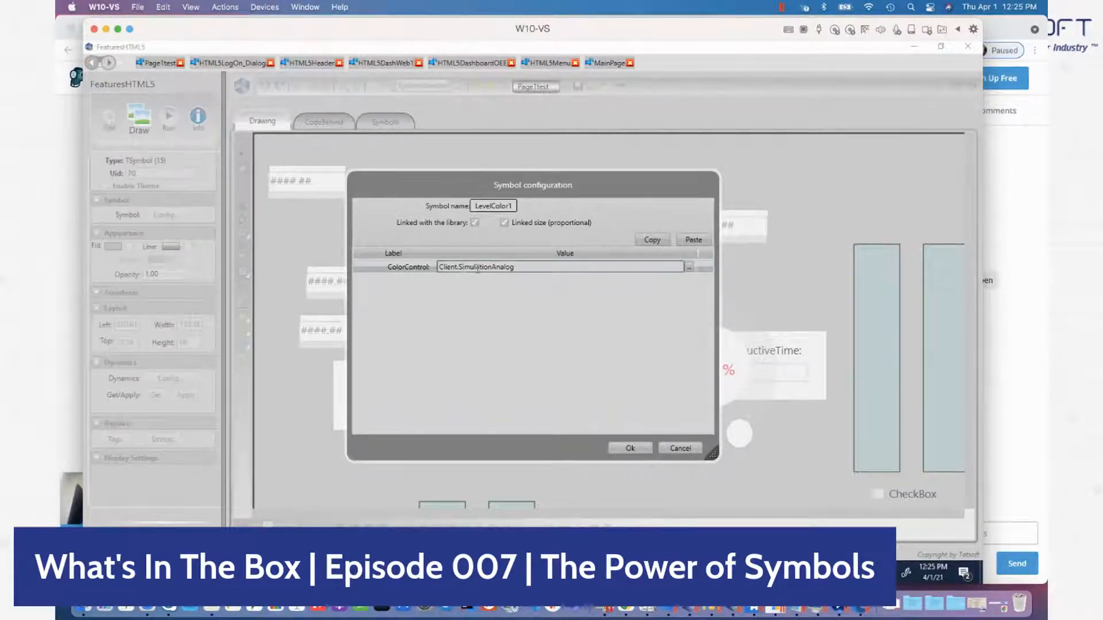
{"action": "left_click_drag", "start_coordinate": [538, 268], "coordinate": [437, 268]}
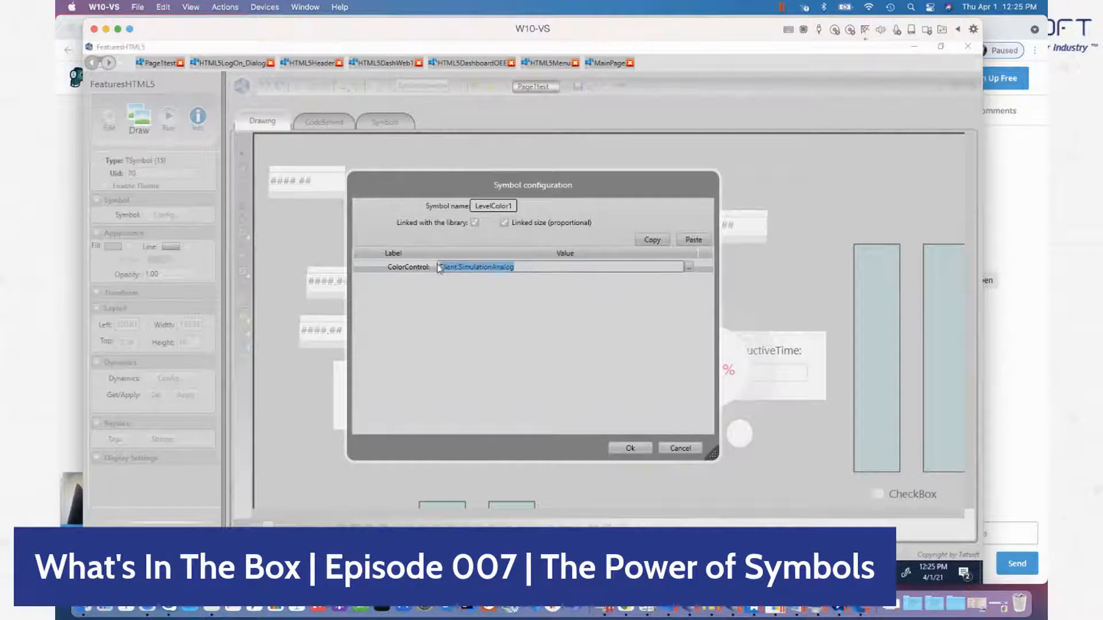
{"action": "left_click", "coordinate": [679, 449]}
{"action": "mouse_move", "coordinate": [561, 568]}
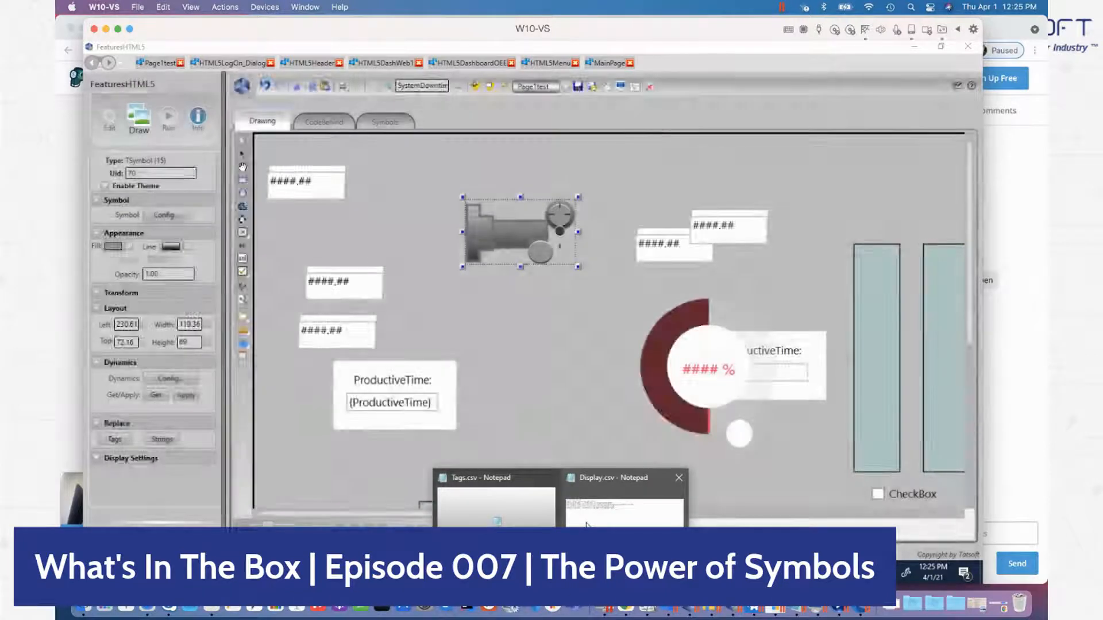
{"action": "mouse_move", "coordinate": [587, 524]}
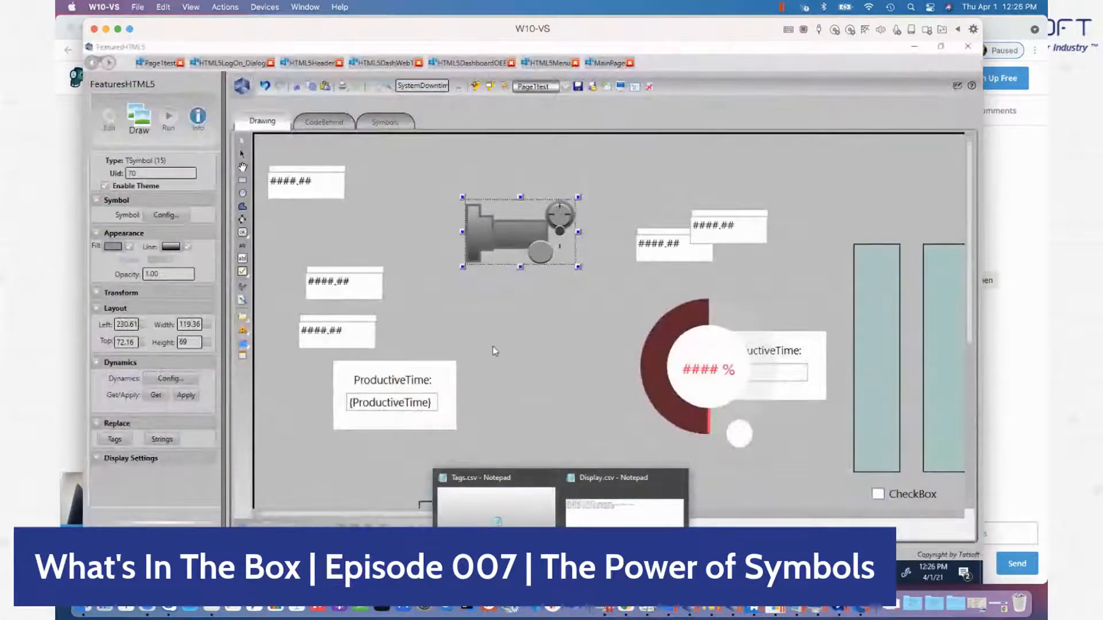
{"action": "left_click", "coordinate": [495, 352]}
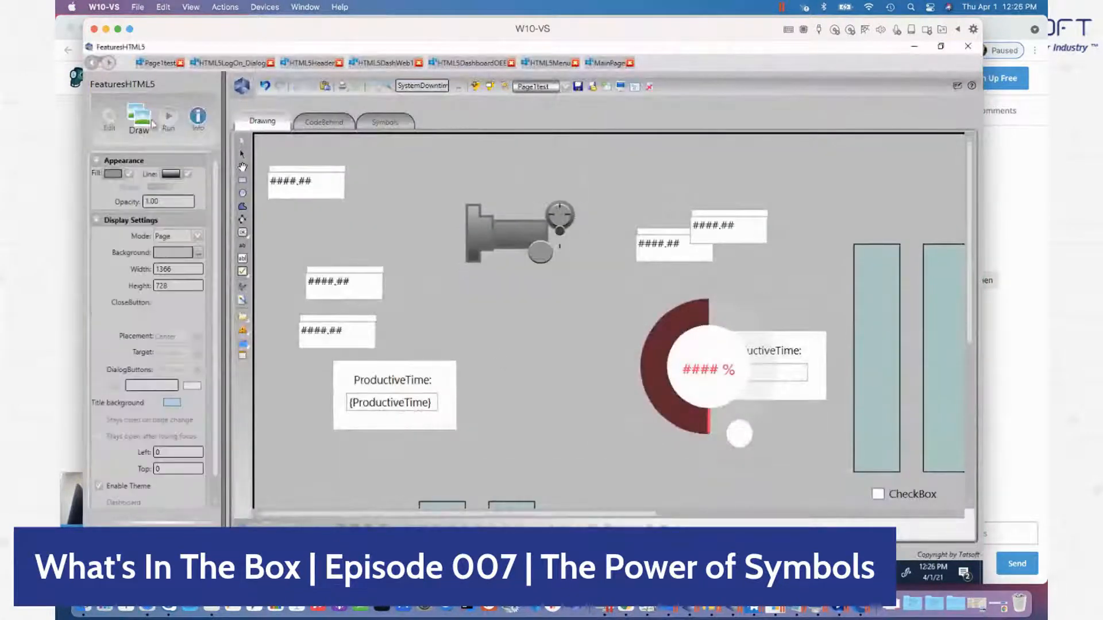
- Insert the AlarmInteger2 tag on the Page1test drawing and place its label and value field below the LevelColor1 symbol
{"action": "left_click", "coordinate": [109, 123]}
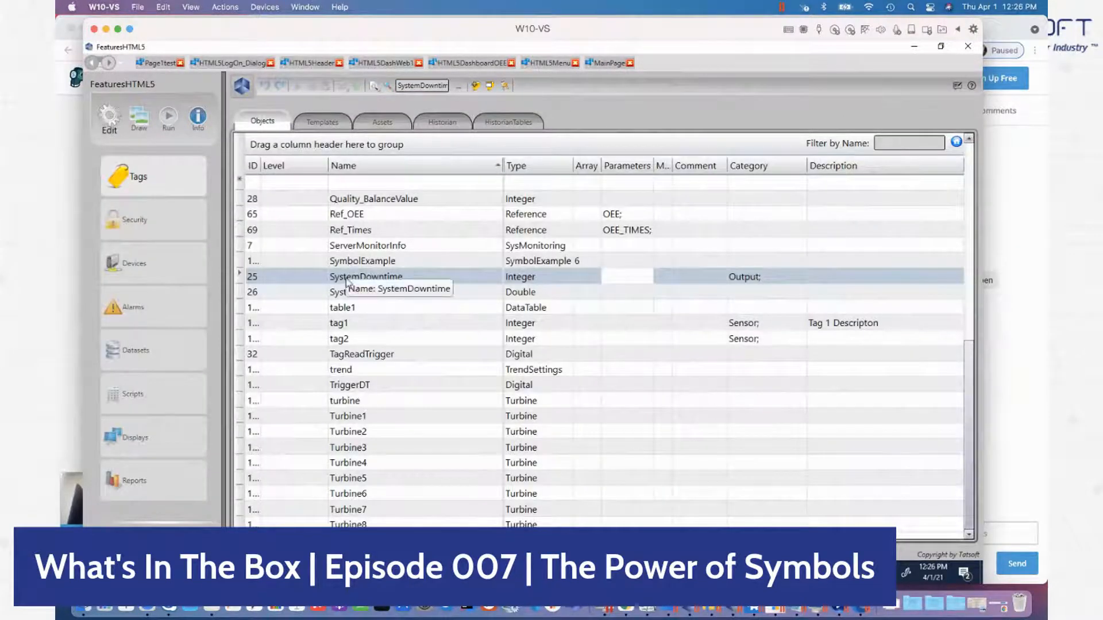
{"action": "left_click", "coordinate": [140, 122]}
{"action": "right_click", "coordinate": [395, 206]}
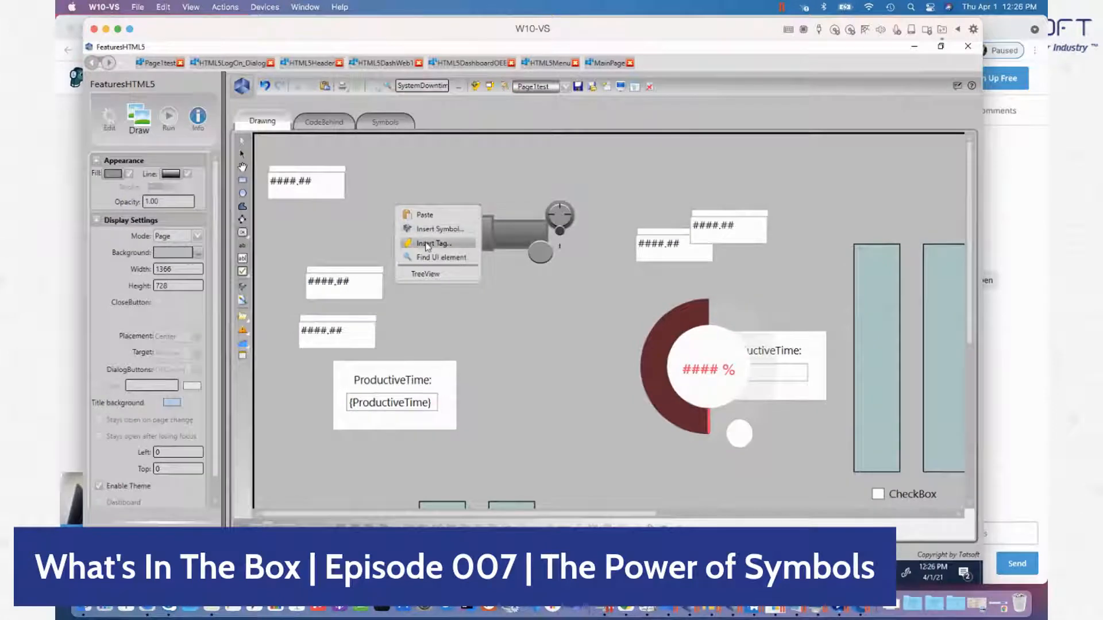
{"action": "left_click", "coordinate": [428, 244]}
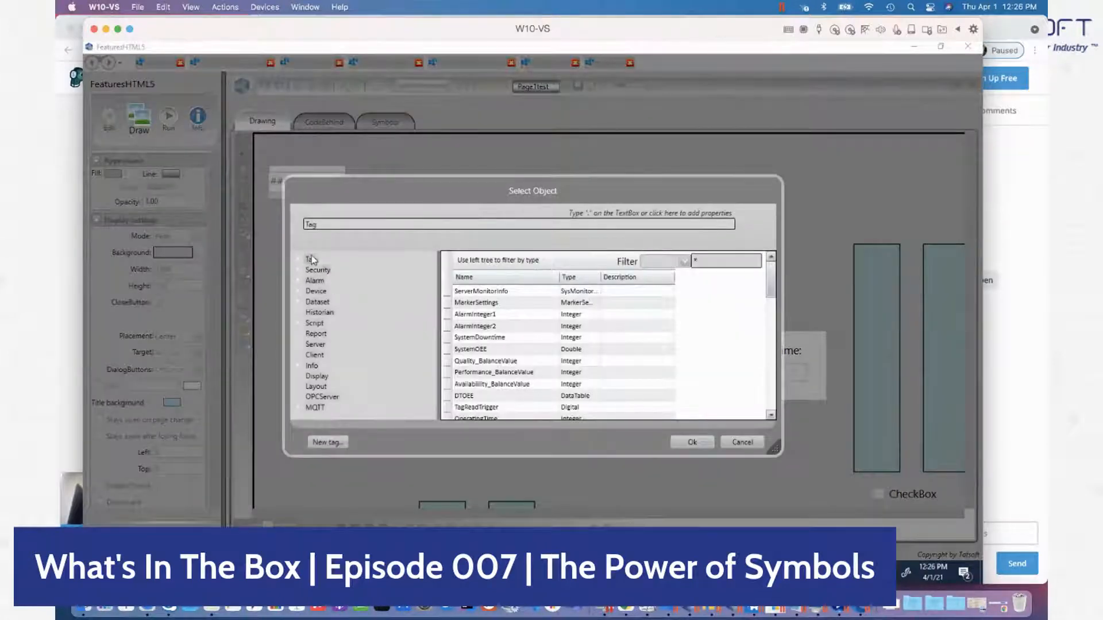
{"action": "left_click", "coordinate": [492, 327]}
{"action": "left_click", "coordinate": [692, 444]}
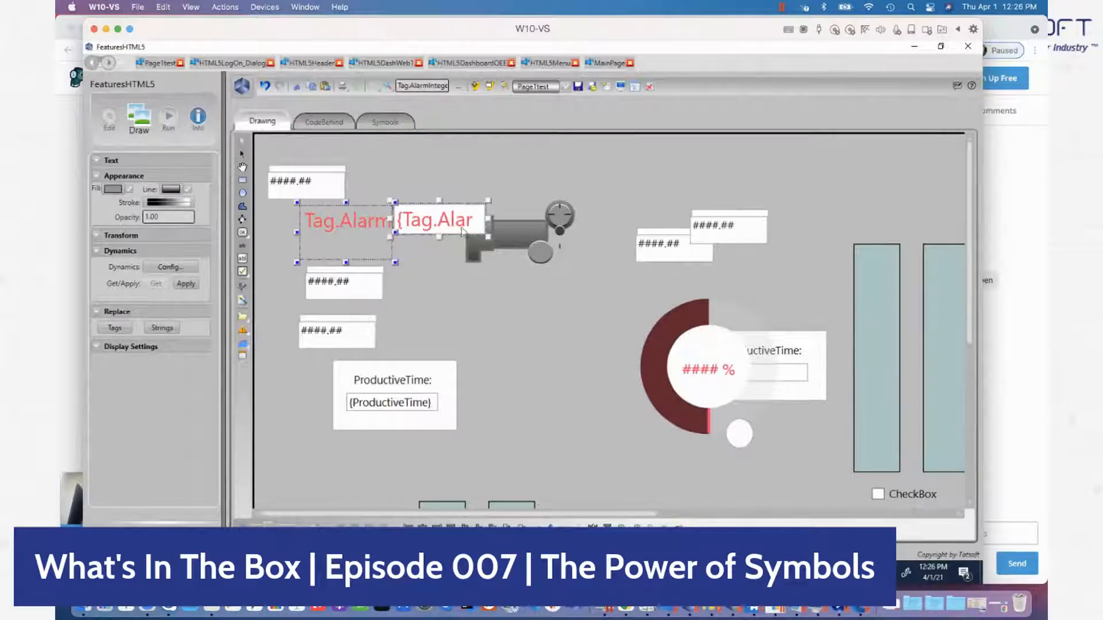
{"action": "left_click_drag", "start_coordinate": [450, 225], "coordinate": [586, 328]}
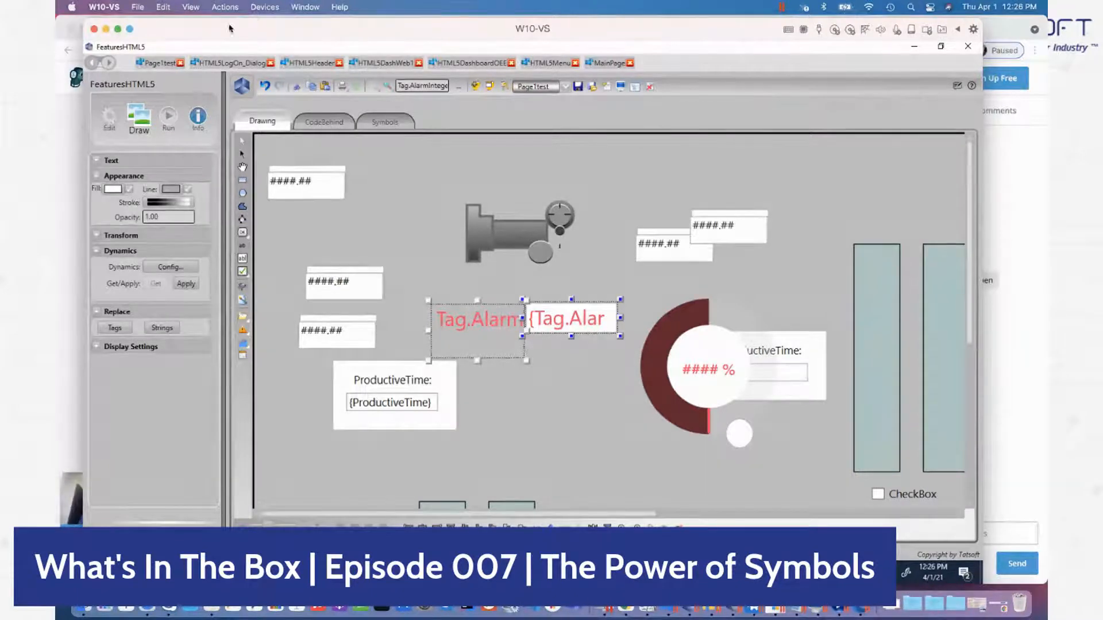
- View the project's tag list, return to the drawing and clear the selection
{"action": "left_click", "coordinate": [110, 133]}
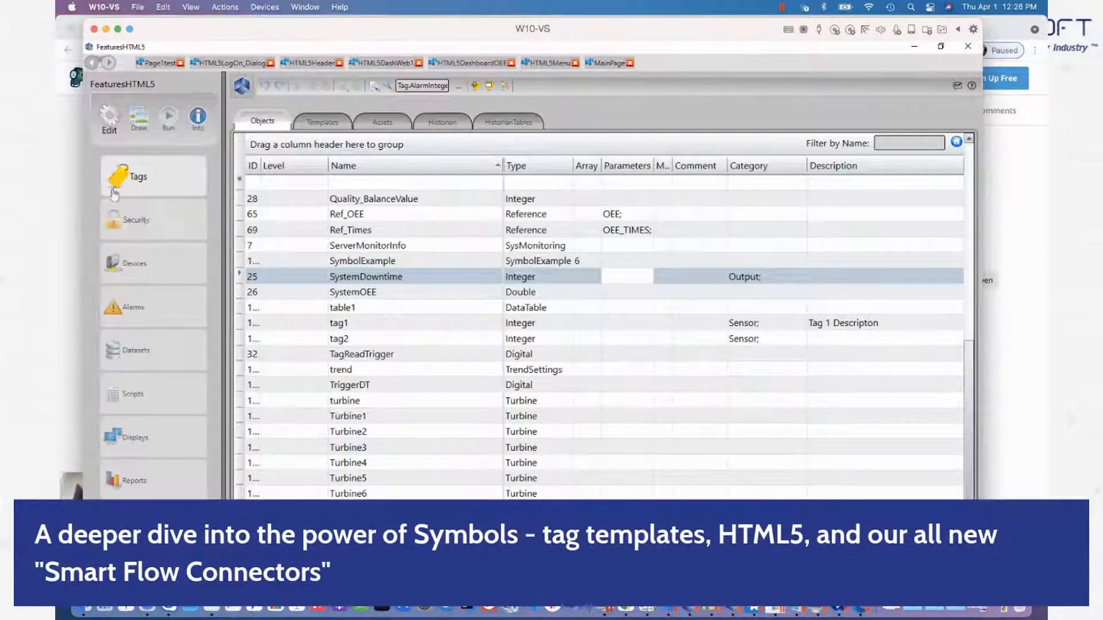
{"action": "left_click", "coordinate": [138, 134]}
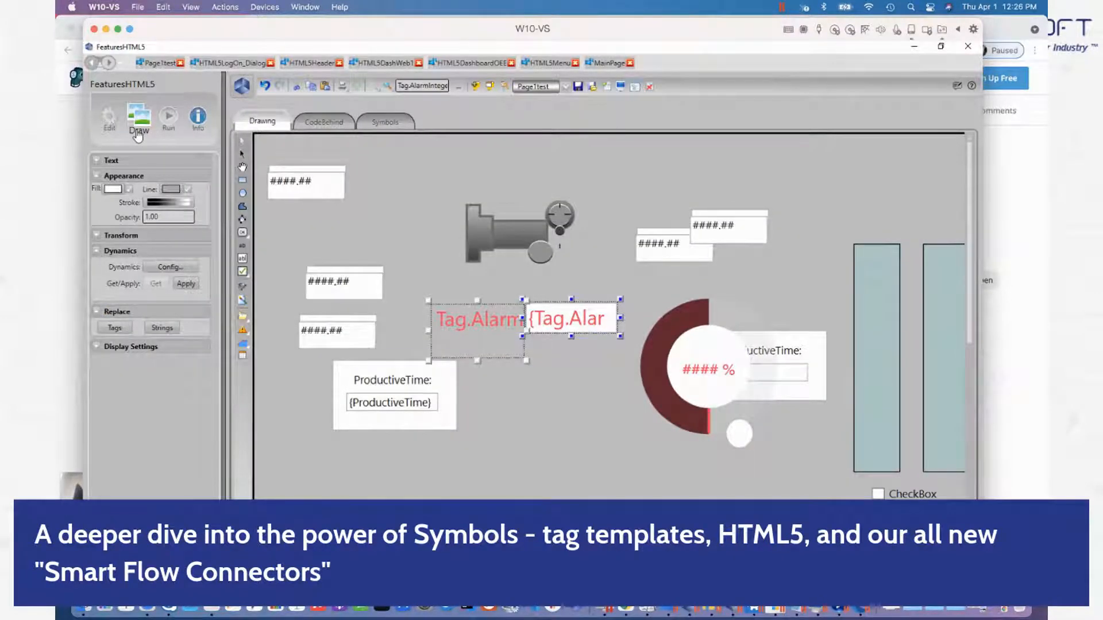
{"action": "left_click", "coordinate": [607, 432]}
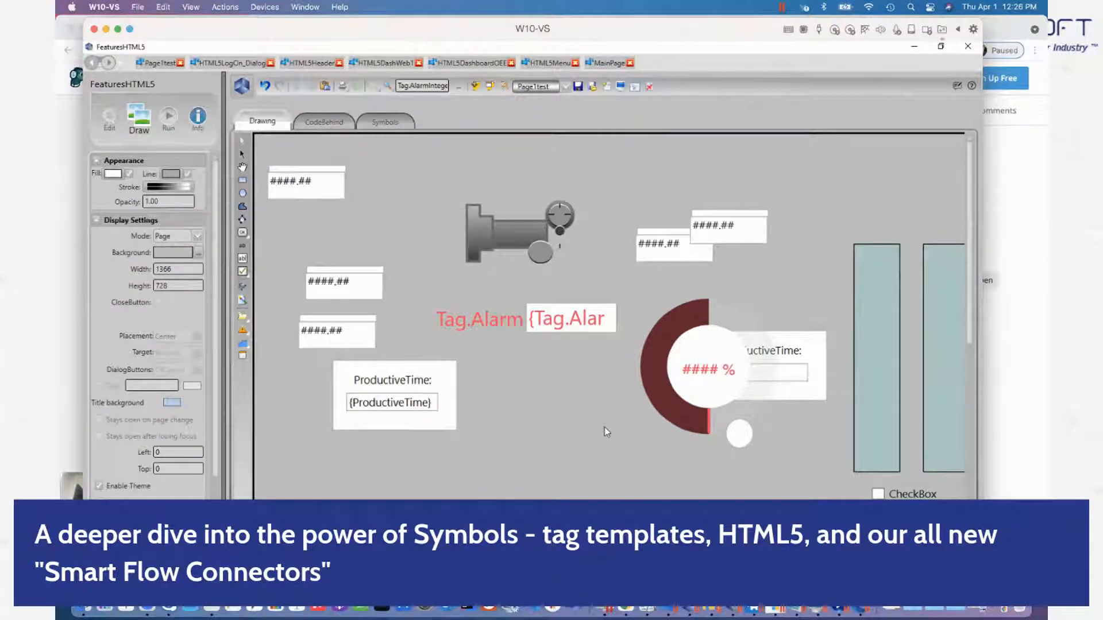
- Browse the project's symbols table to review the names, previews, folders and categories
{"action": "left_click", "coordinate": [400, 122]}
{"action": "scroll", "coordinate": [542, 343], "scroll_direction": "down", "scroll_amount": 2}
{"action": "scroll", "coordinate": [541, 342], "scroll_direction": "down", "scroll_amount": 3}
{"action": "scroll", "coordinate": [552, 313], "scroll_direction": "up", "scroll_amount": 3}
{"action": "scroll", "coordinate": [553, 313], "scroll_direction": "down", "scroll_amount": 3}
{"action": "scroll", "coordinate": [553, 313], "scroll_direction": "up", "scroll_amount": 3}
{"action": "scroll", "coordinate": [553, 313], "scroll_direction": "down", "scroll_amount": 4}
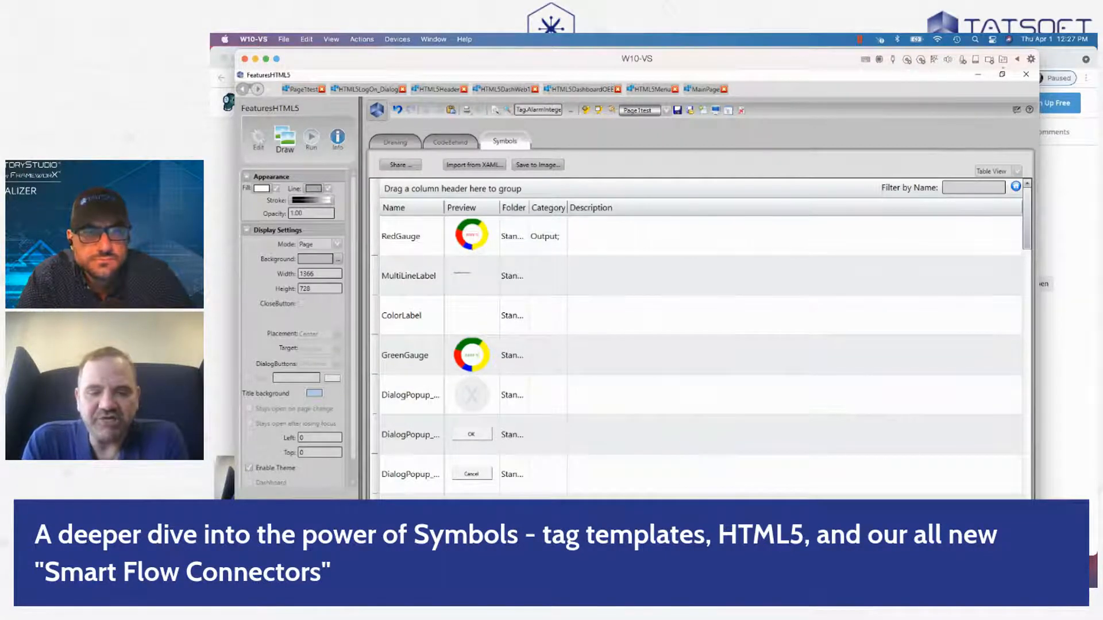
- Switch to Display.csv in Notepad, add the line SybolLibrary.TPROJ below the existing rows and minimise the window
{"action": "mouse_move", "coordinate": [661, 495]}
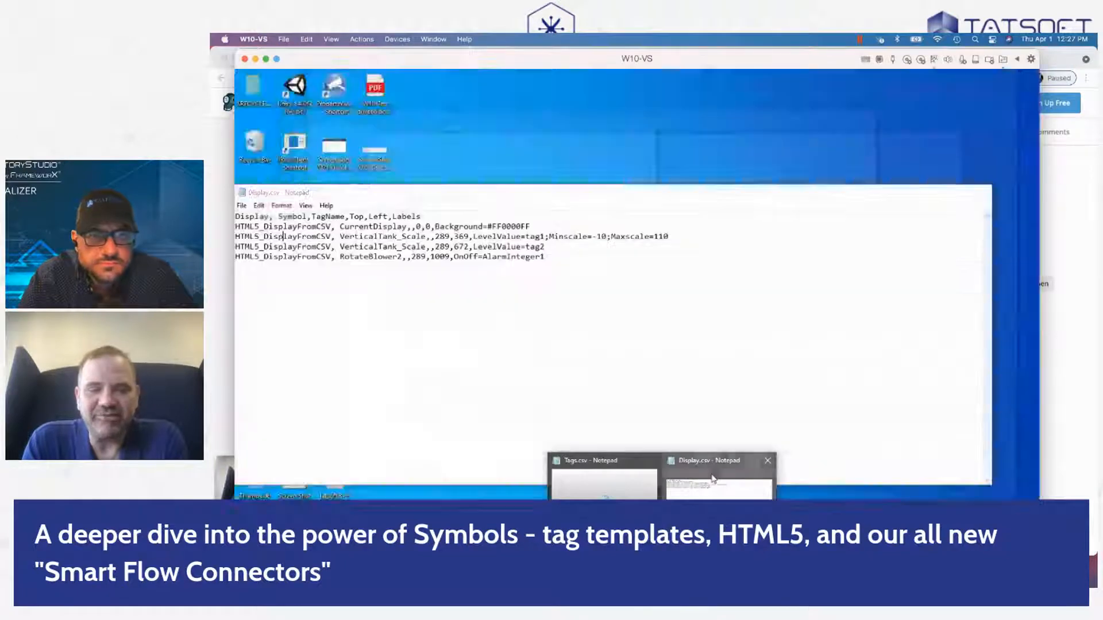
{"action": "left_click", "coordinate": [713, 478]}
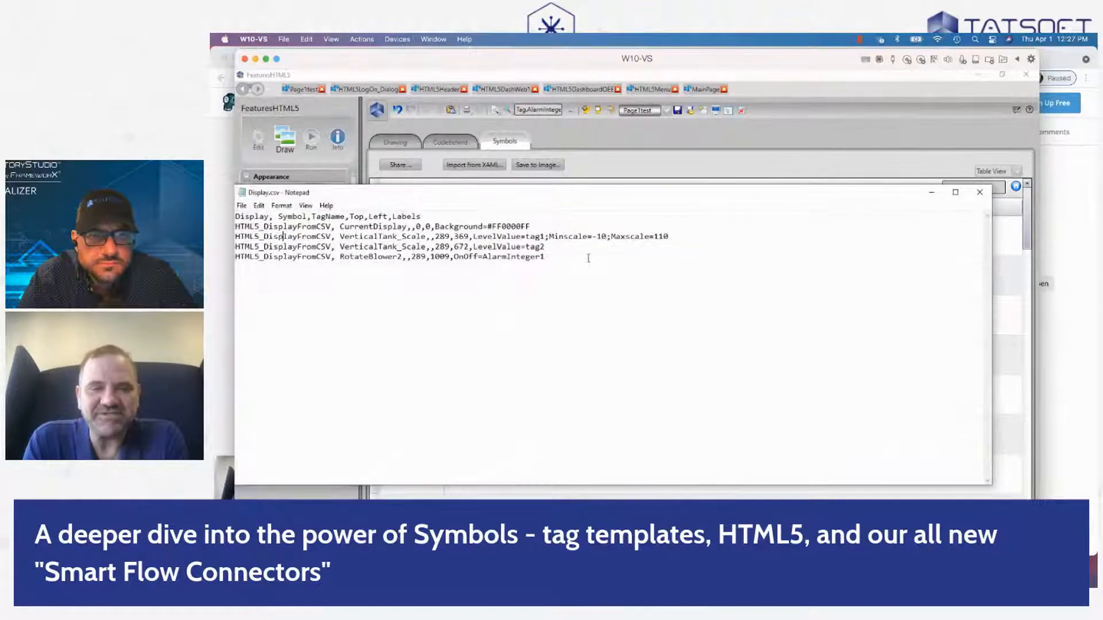
{"action": "key", "text": "Return"}
{"action": "type", "text": "Symvol"}
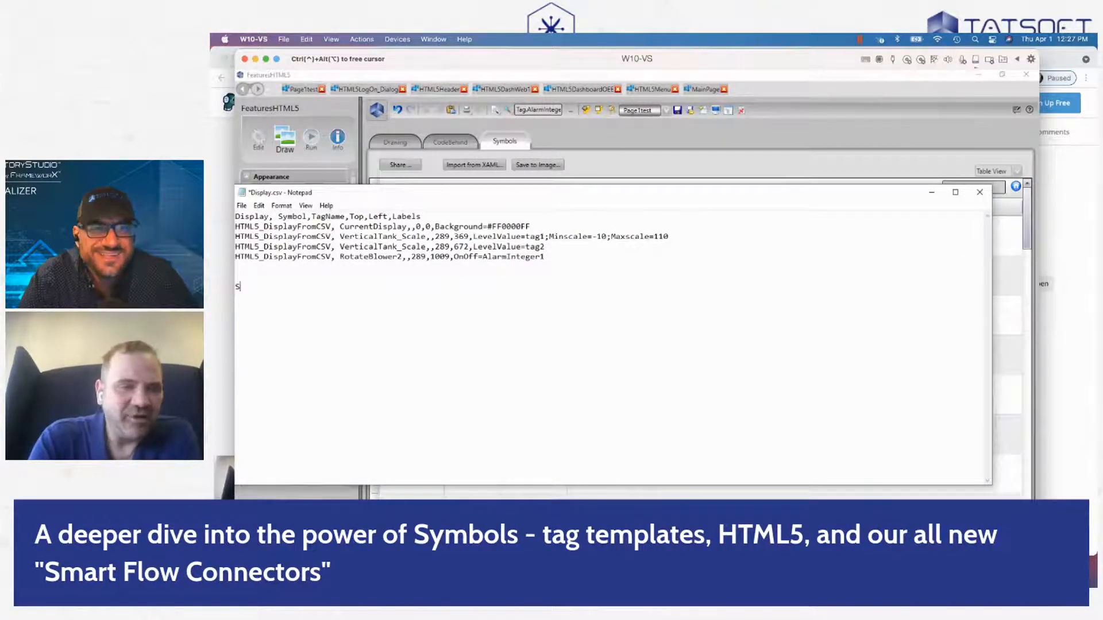
{"action": "key", "text": "BackSpace"}
{"action": "key", "text": "BackSpace"}
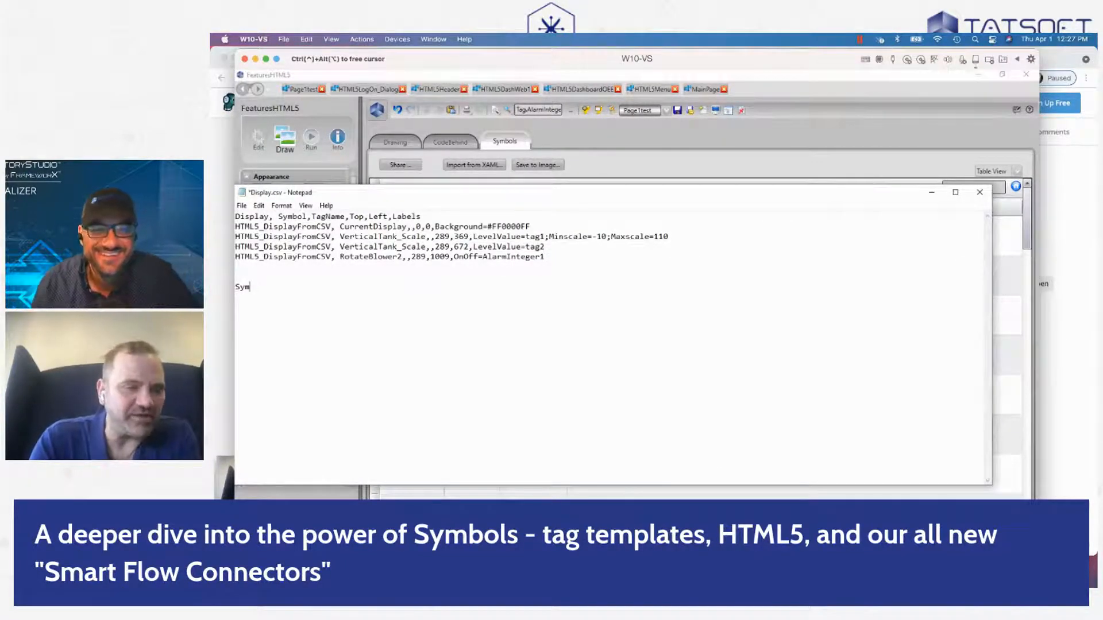
{"action": "key", "text": "BackSpace"}
{"action": "type", "text": "b"}
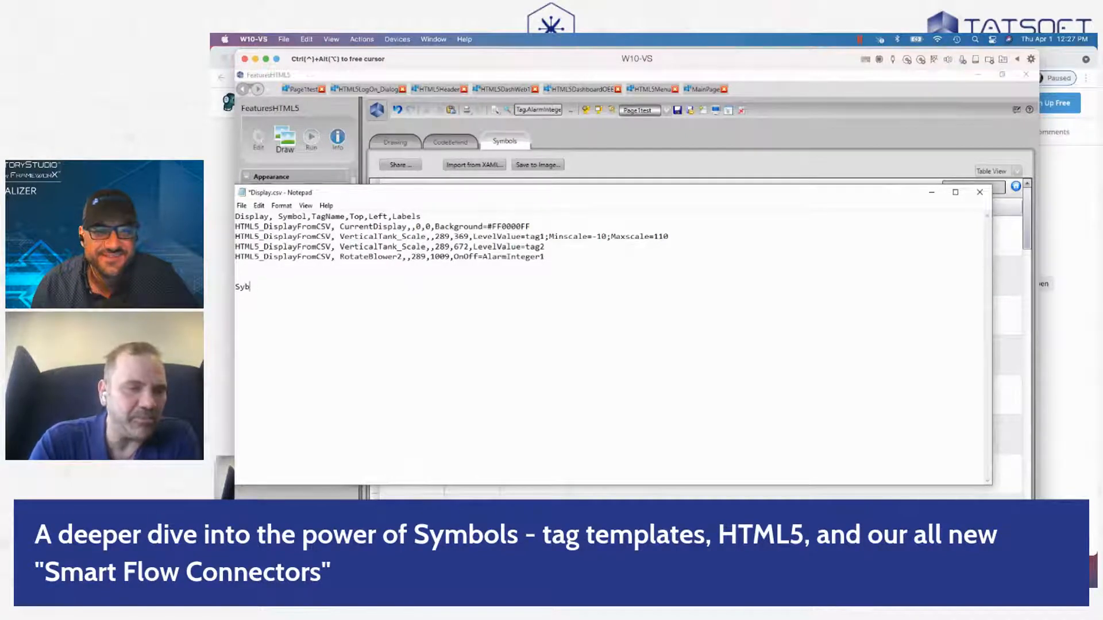
{"action": "type", "text": "olLibrary.TPROJ"}
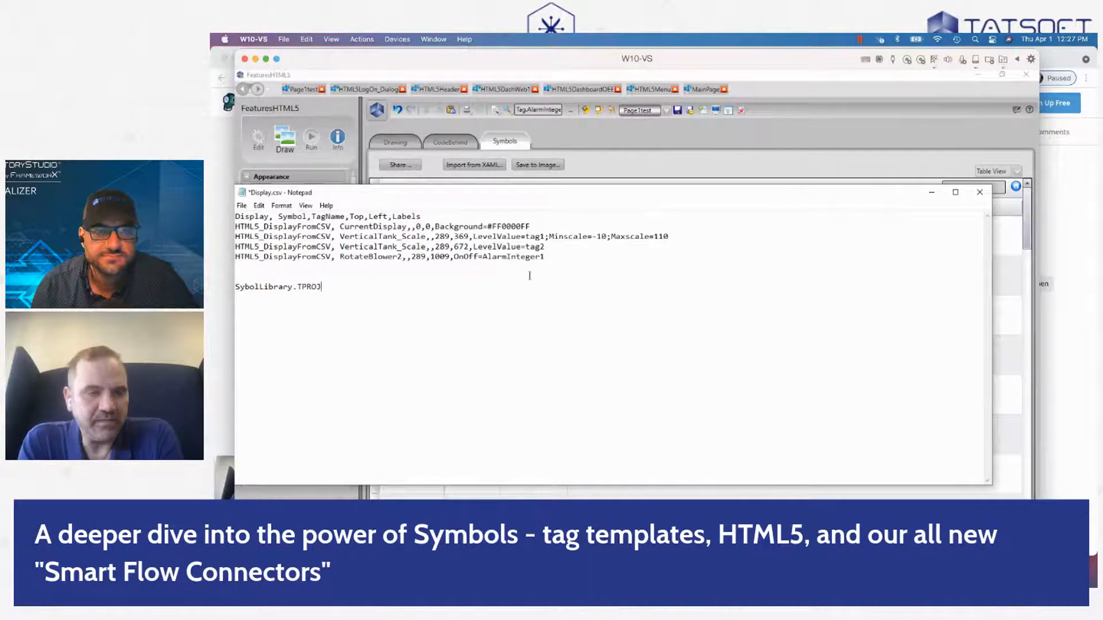
{"action": "double_click", "coordinate": [304, 289]}
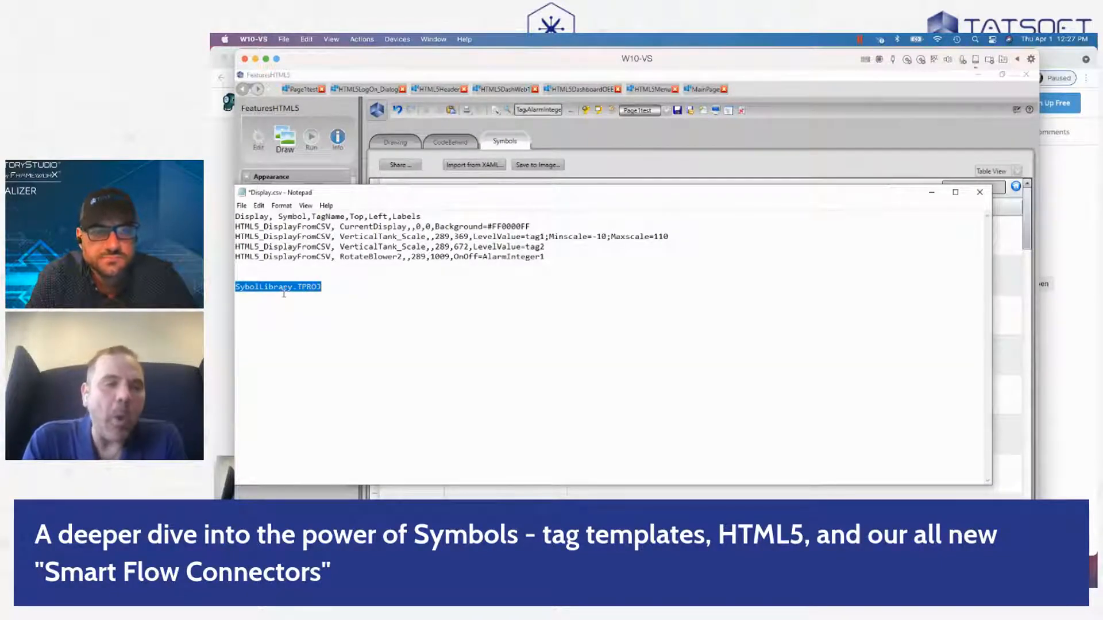
{"action": "left_click", "coordinate": [931, 192]}
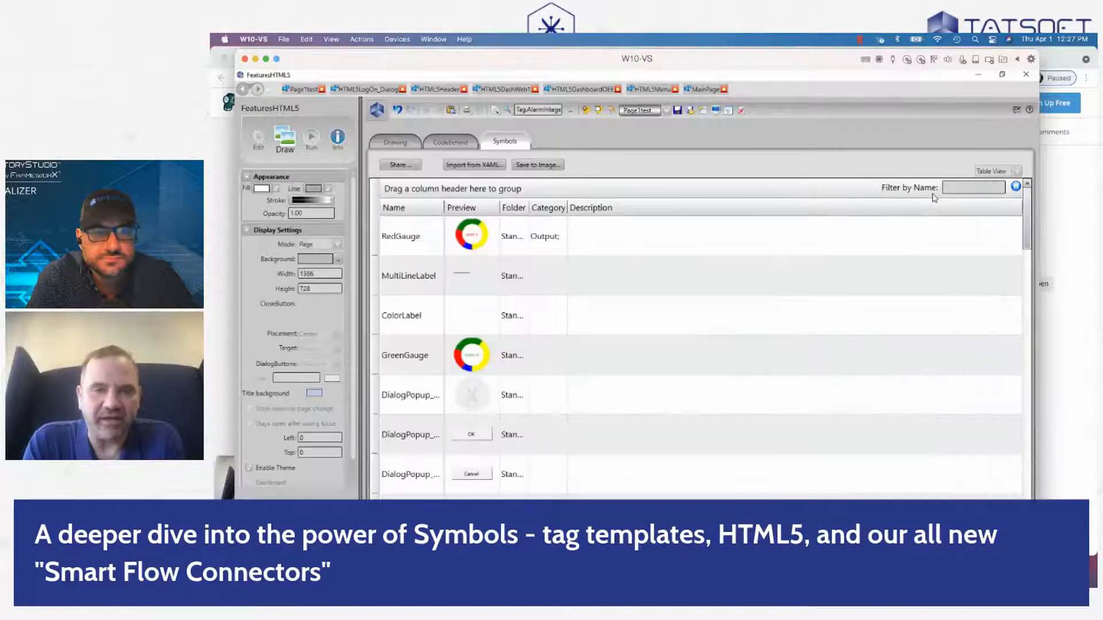
- Examine the sharing options for the symbols MultiLineLabel through DialogPopup_ButtonClose, including Users Community sharing, and cancel
{"action": "left_click", "coordinate": [427, 277]}
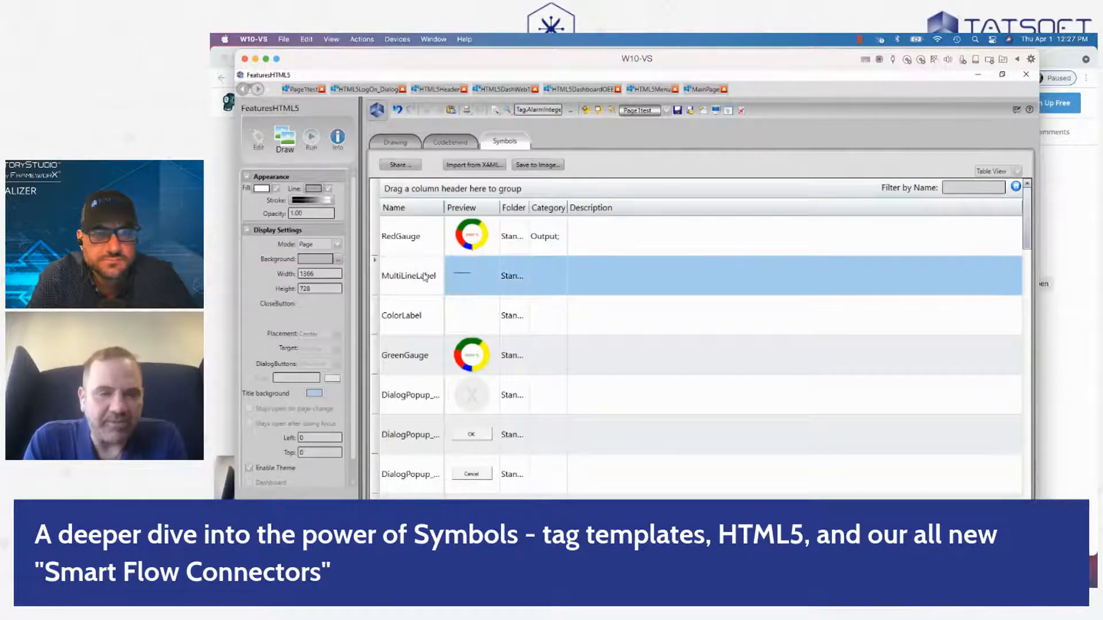
{"action": "left_click", "coordinate": [421, 414], "text": "shift"}
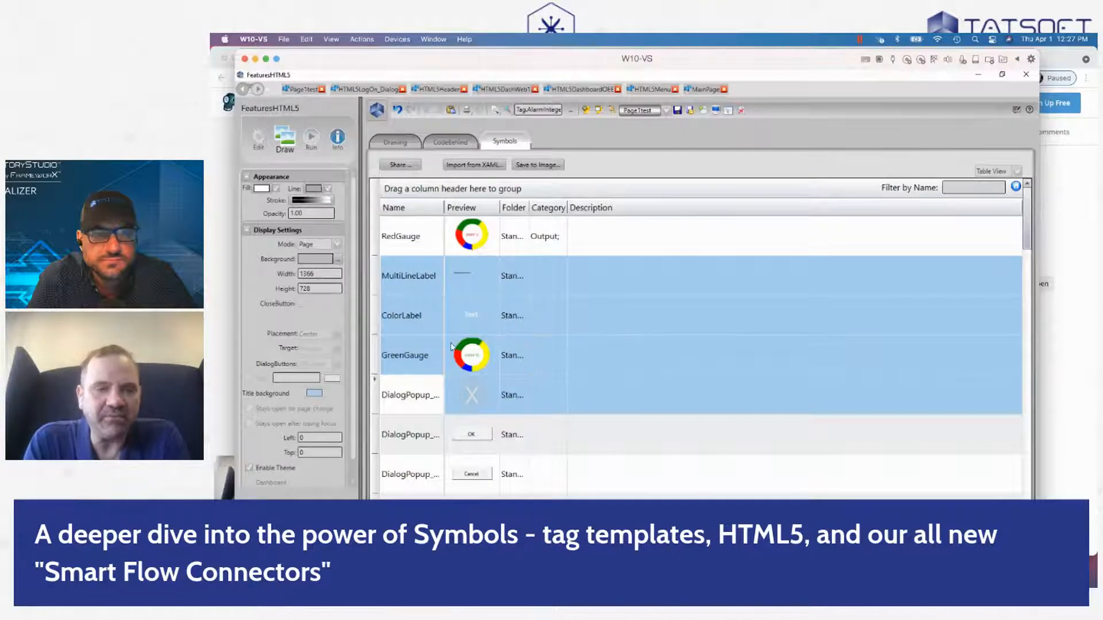
{"action": "left_click", "coordinate": [401, 165]}
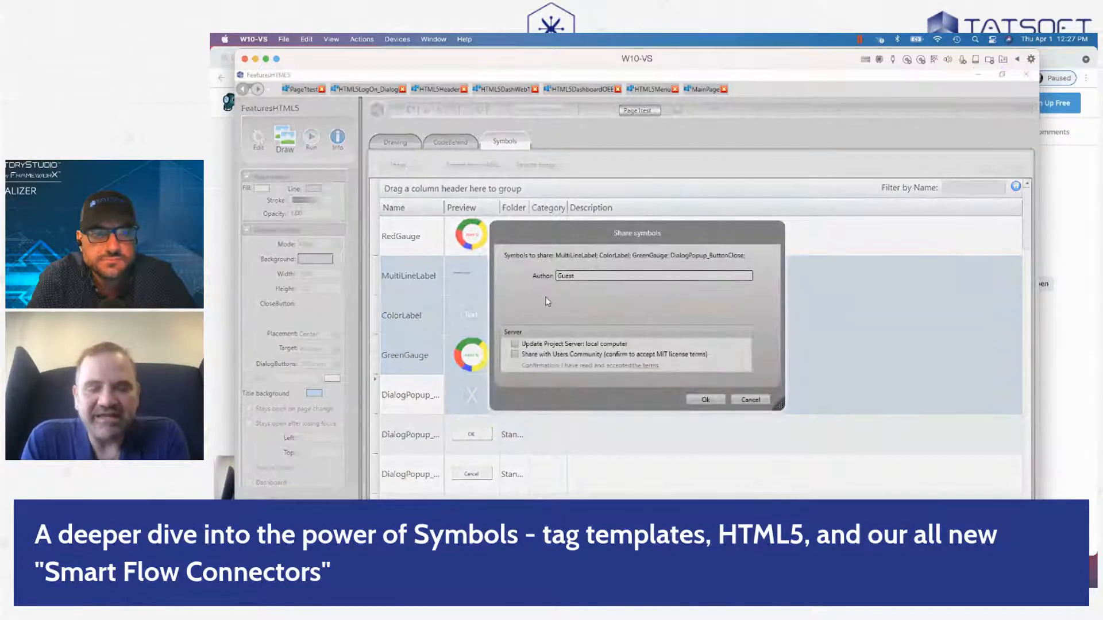
{"action": "left_click", "coordinate": [515, 355]}
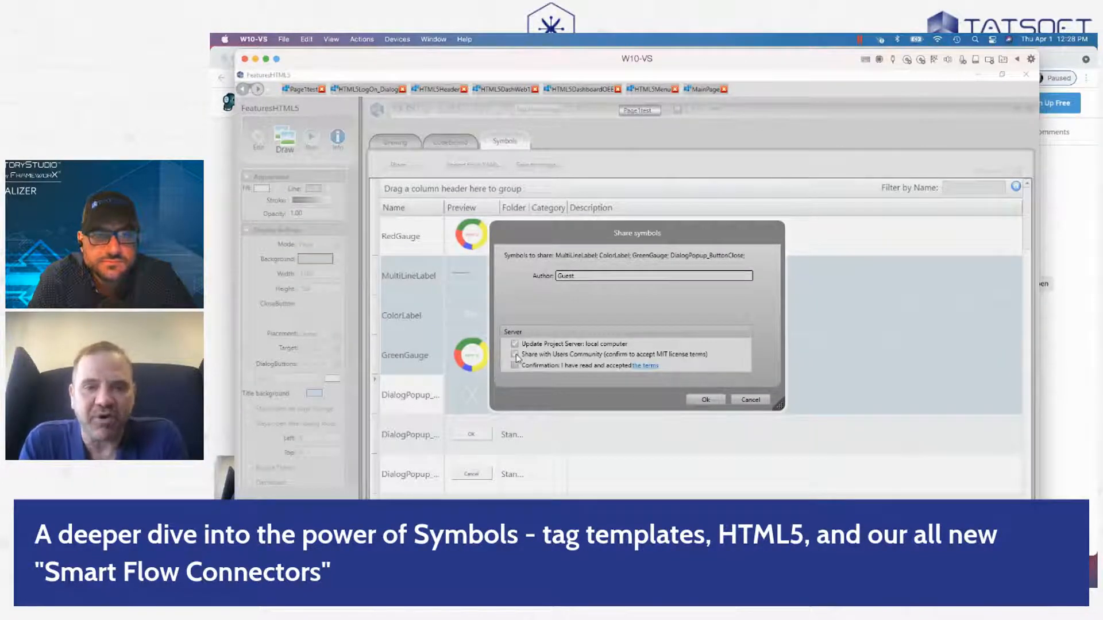
{"action": "left_click", "coordinate": [514, 354]}
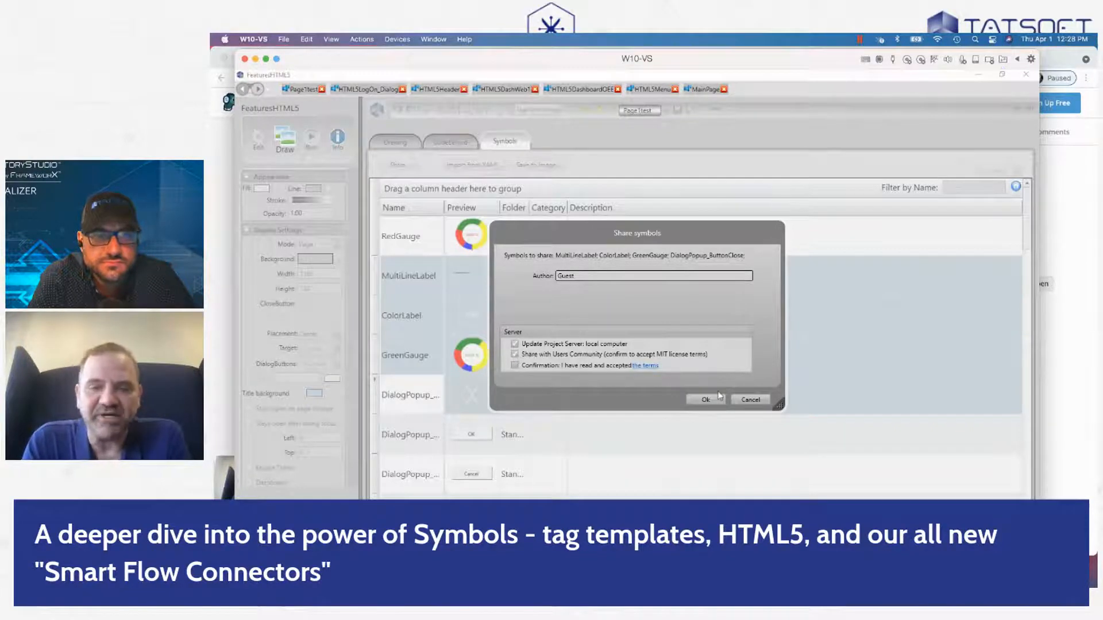
{"action": "left_click", "coordinate": [747, 401]}
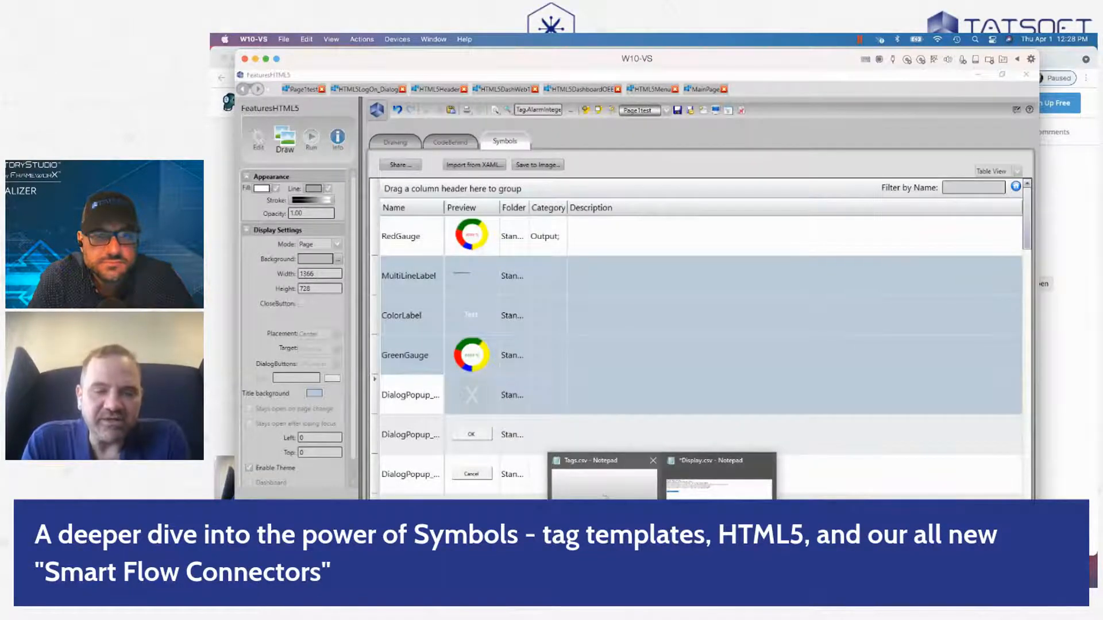
- Review the SybolLibrary.TPROJ line in the Display.csv Notepad window and minimise it again
{"action": "mouse_move", "coordinate": [605, 495]}
{"action": "left_click", "coordinate": [704, 491]}
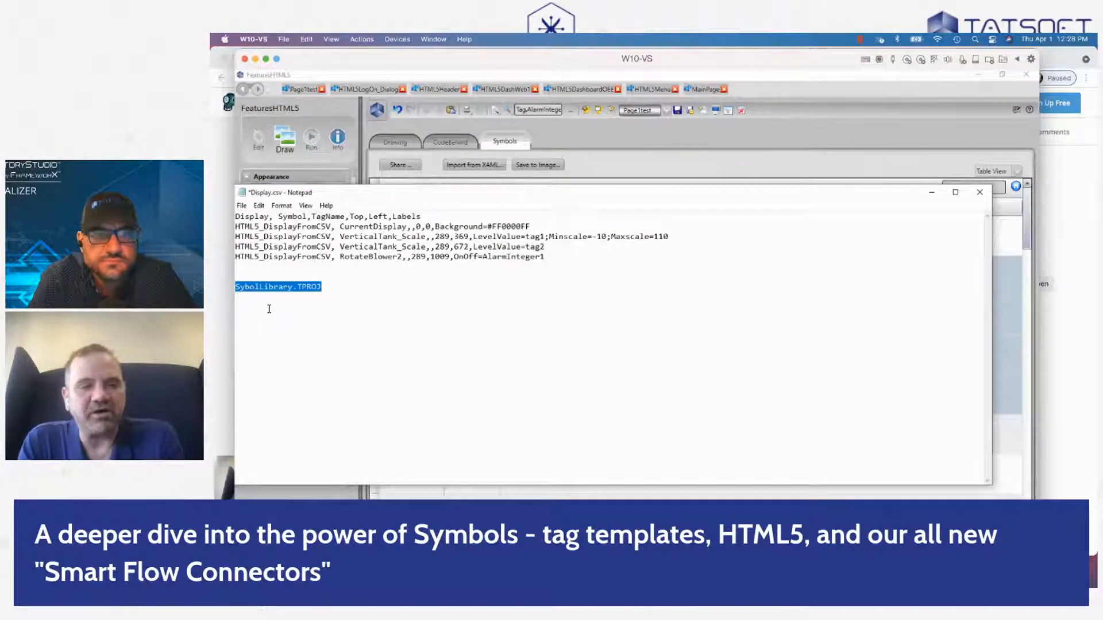
{"action": "left_click", "coordinate": [931, 192]}
- Look through the whole symbols table for the custom Sensor1, Output and LevelColor1 entries
{"action": "left_click", "coordinate": [580, 326]}
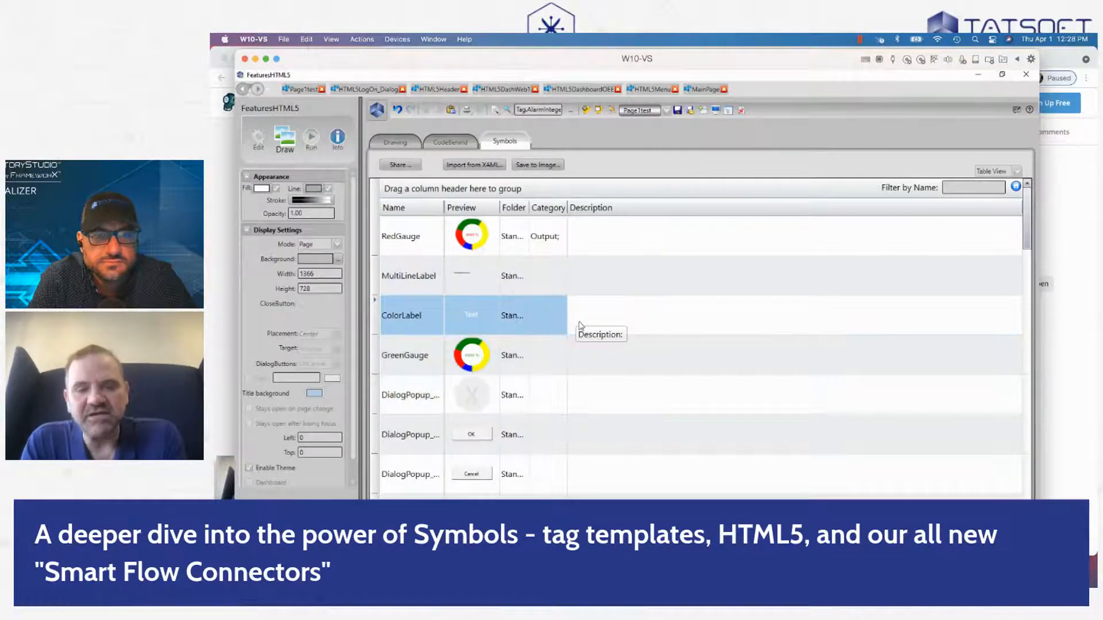
{"action": "scroll", "coordinate": [580, 325], "scroll_direction": "down", "scroll_amount": 10}
{"action": "scroll", "coordinate": [580, 326], "scroll_direction": "down", "scroll_amount": 10}
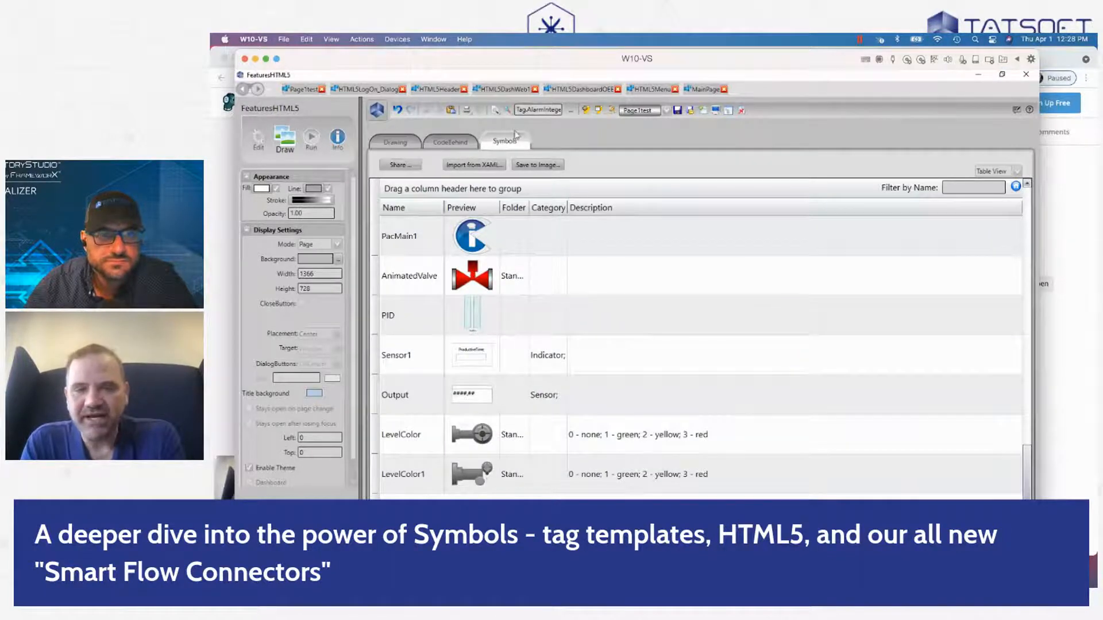
{"action": "scroll", "coordinate": [527, 338], "scroll_direction": "up", "scroll_amount": 5}
{"action": "scroll", "coordinate": [526, 339], "scroll_direction": "up", "scroll_amount": 5}
{"action": "scroll", "coordinate": [526, 339], "scroll_direction": "down", "scroll_amount": 10}
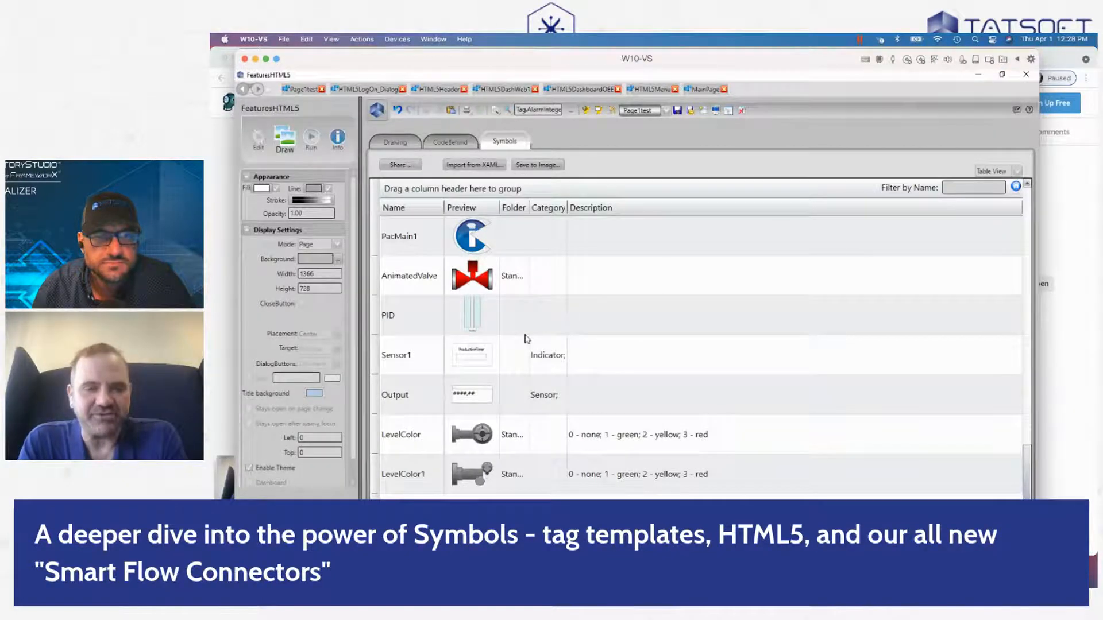
- Filter the Insert Symbol library to project symbols only, look through the Blowers and Default categories, and close the library
{"action": "scroll", "coordinate": [527, 339], "scroll_direction": "down", "scroll_amount": 10}
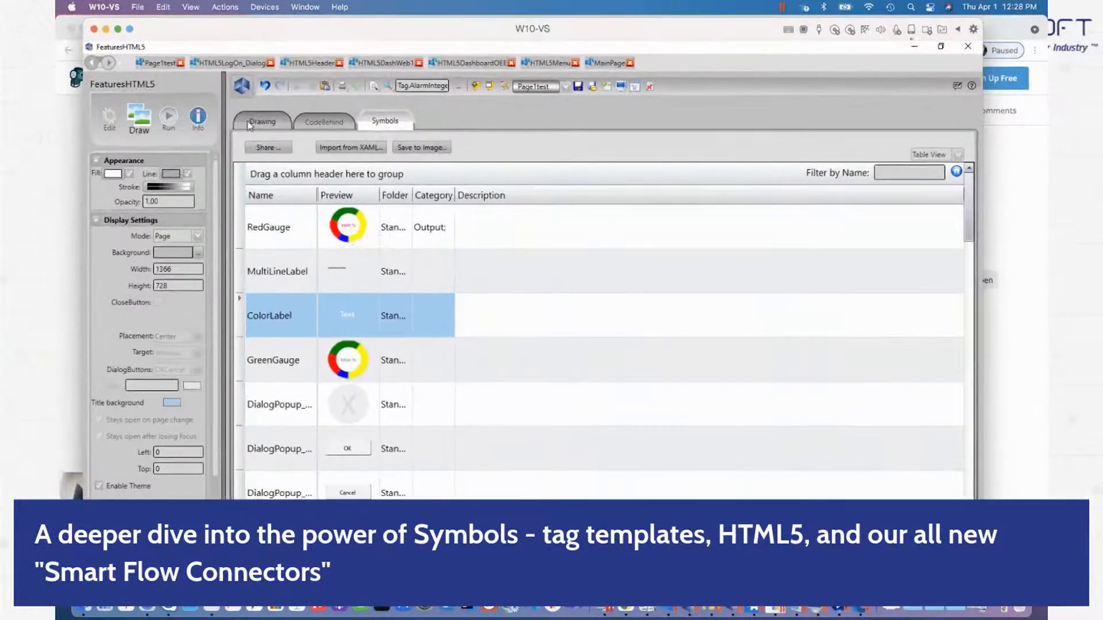
{"action": "left_click", "coordinate": [395, 142]}
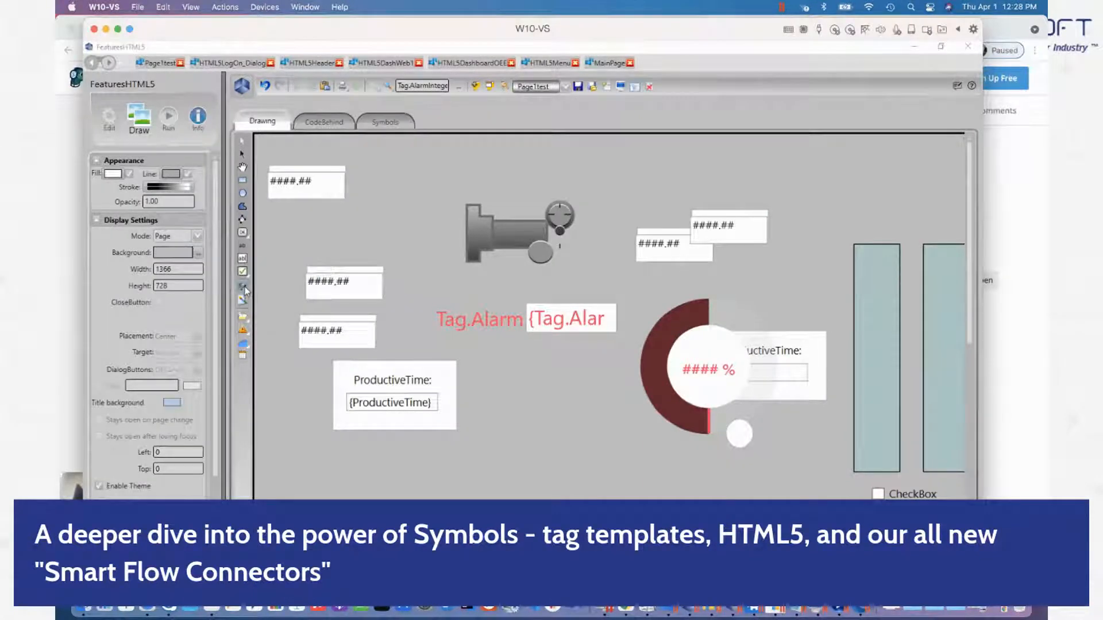
{"action": "left_click", "coordinate": [244, 289]}
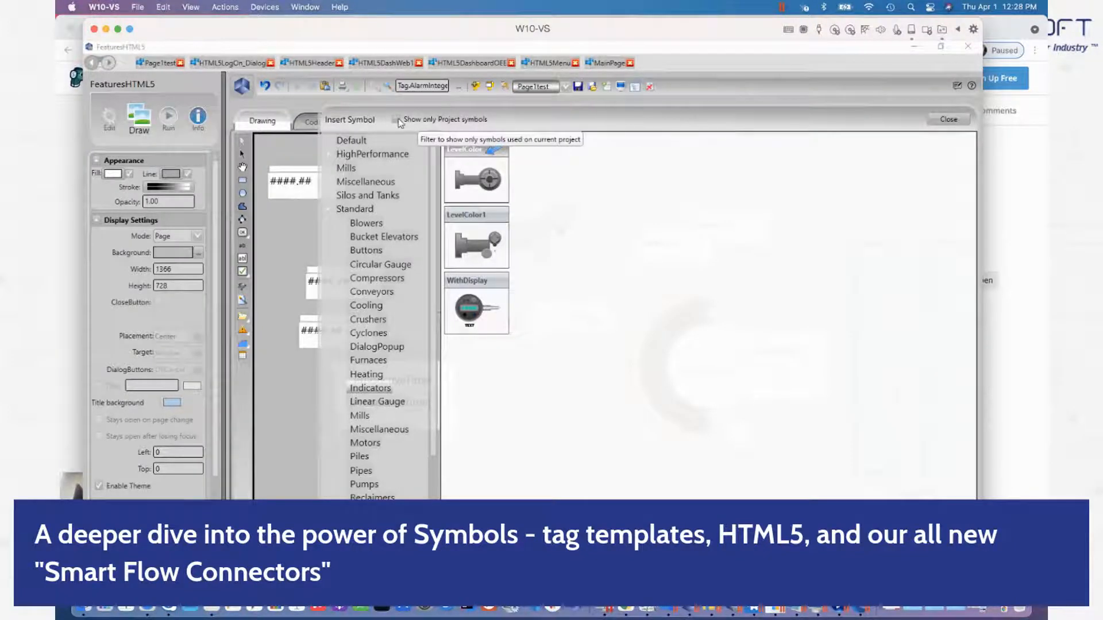
{"action": "left_click", "coordinate": [398, 121]}
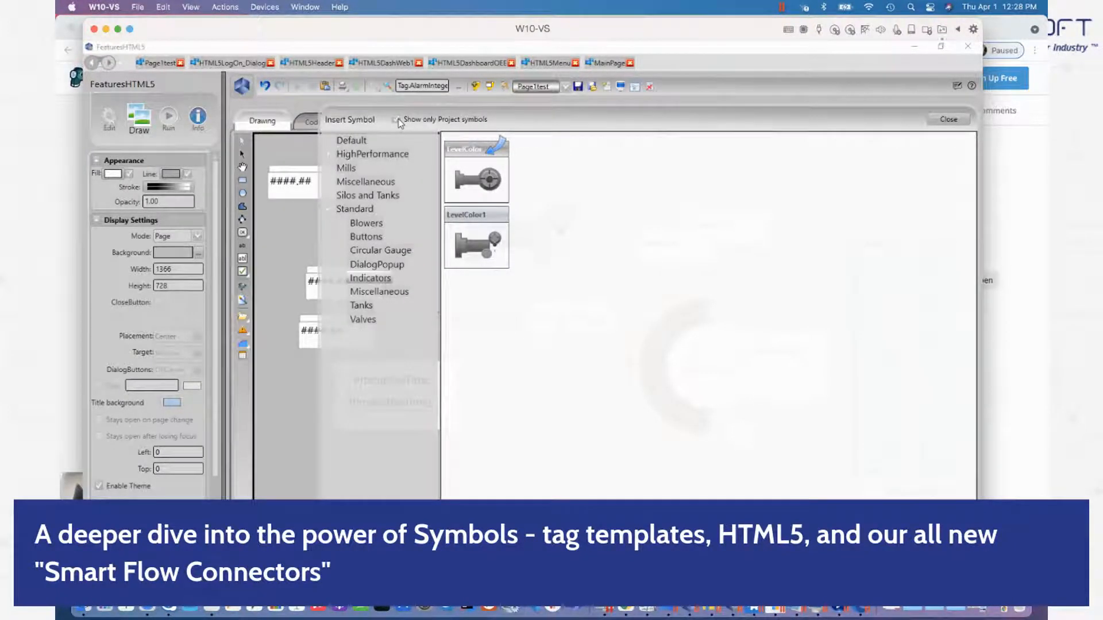
{"action": "left_click", "coordinate": [374, 240]}
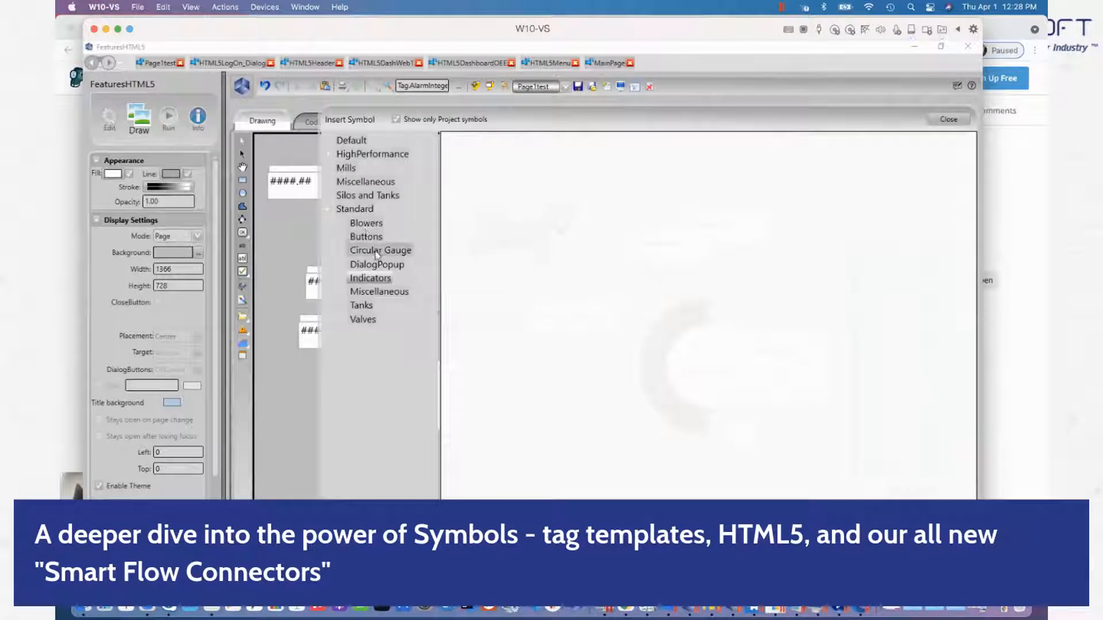
{"action": "left_click", "coordinate": [368, 228]}
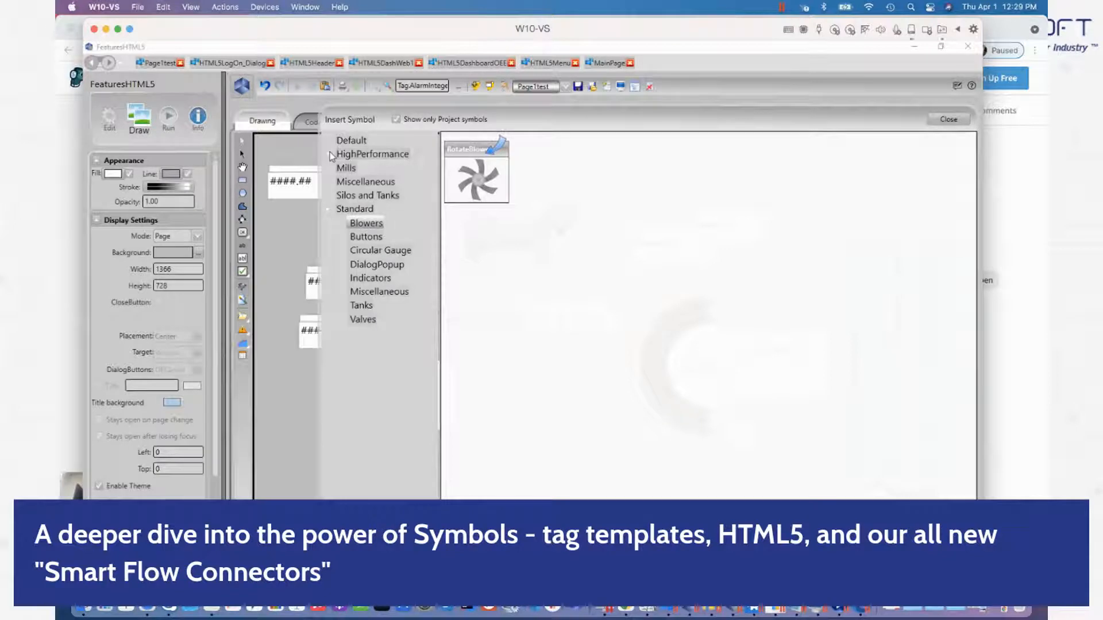
{"action": "left_click", "coordinate": [350, 143]}
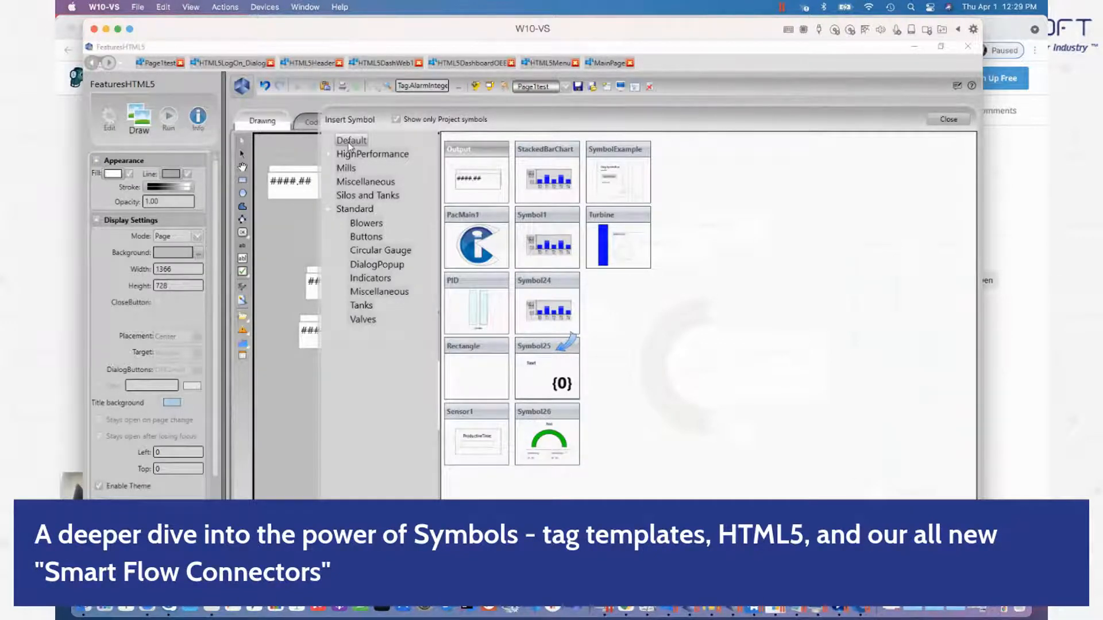
{"action": "left_click", "coordinate": [957, 121]}
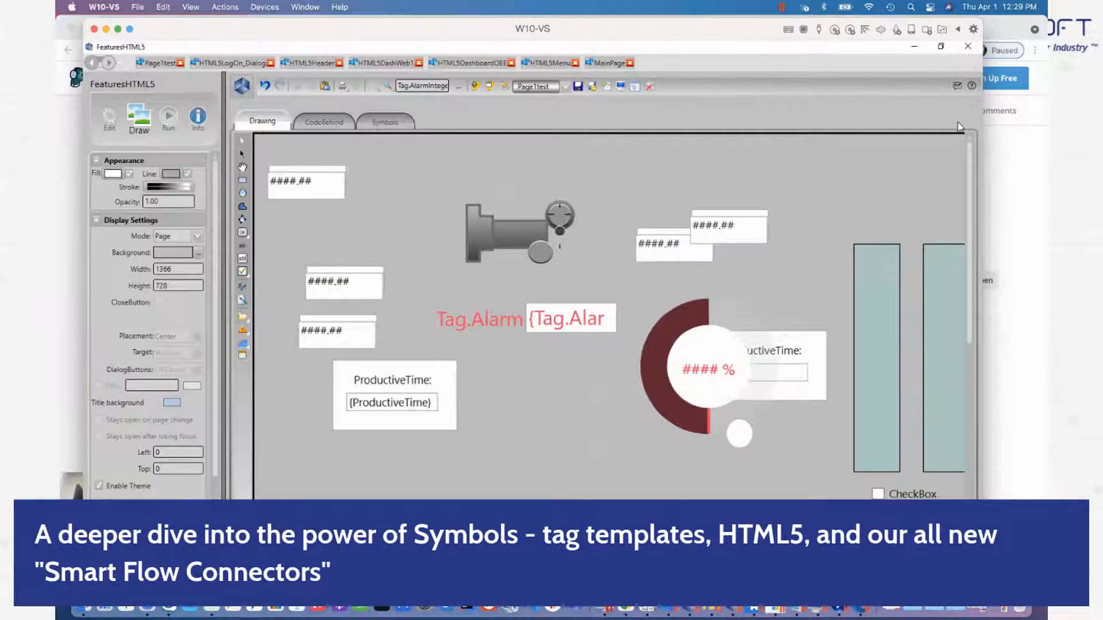
- Move the LevelColor1 symbol slightly down and to the right, and move the RedGauge symbol to the upper-left part of the page
{"action": "left_click_drag", "start_coordinate": [529, 253], "coordinate": [569, 284]}
{"action": "left_click", "coordinate": [709, 379]}
{"action": "left_click_drag", "start_coordinate": [709, 378], "coordinate": [441, 257]}
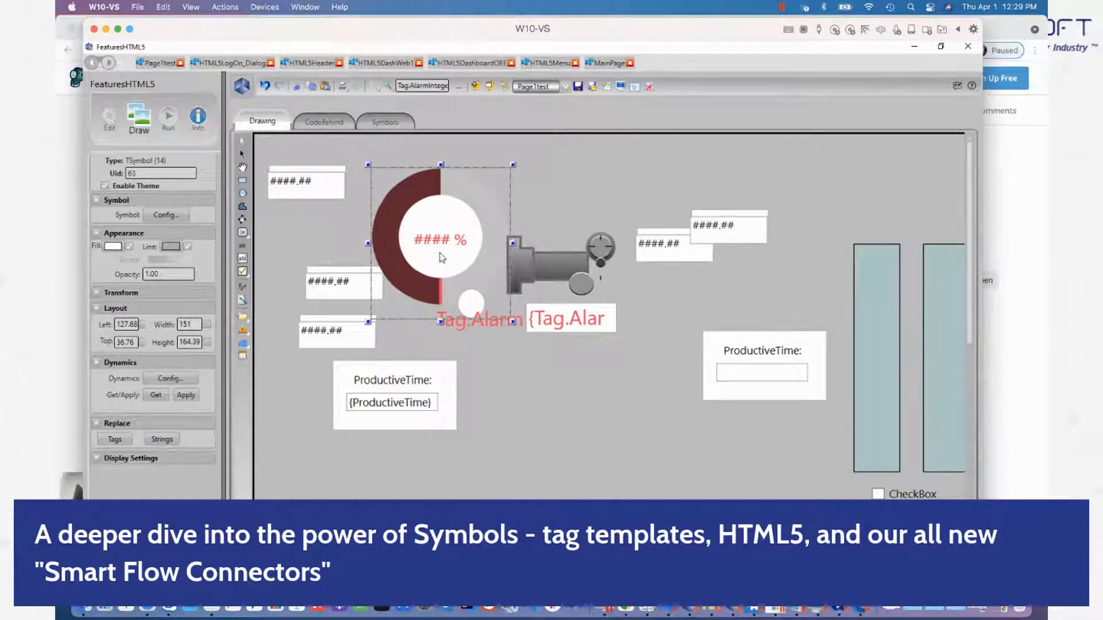
{"action": "left_click", "coordinate": [774, 363]}
{"action": "left_click", "coordinate": [442, 245]}
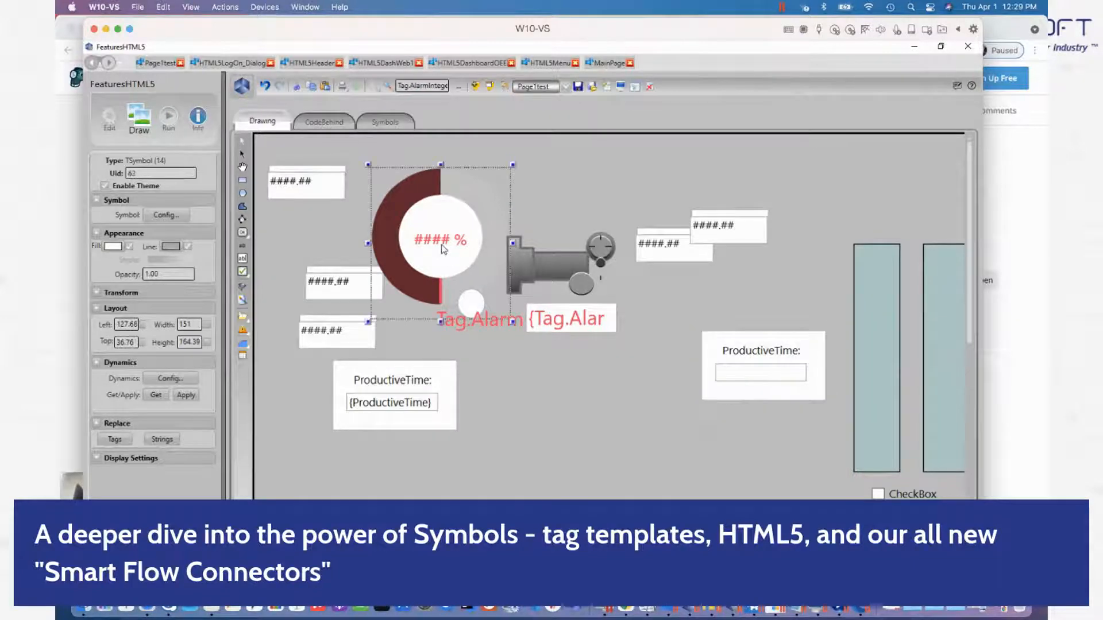
{"action": "double_click", "coordinate": [442, 247]}
{"action": "left_click", "coordinate": [677, 451]}
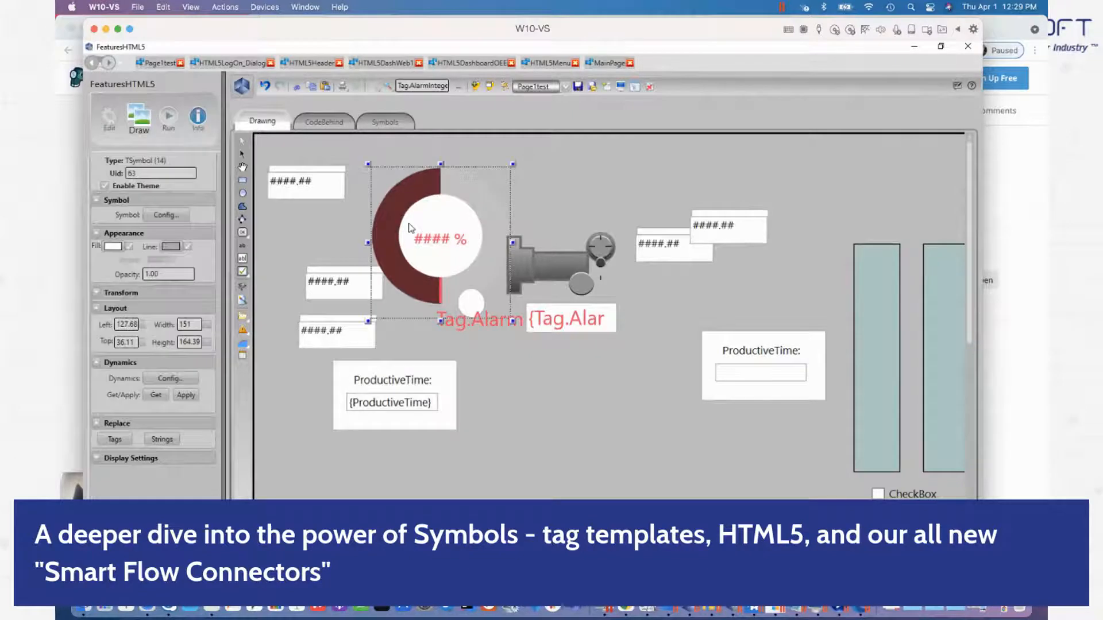
- Spread the RedGauge symbol, the LevelColor1 symbol and the {Tag.Alar text box apart on the page and unmake the RedGauge symbol
{"action": "right_click", "coordinate": [410, 227]}
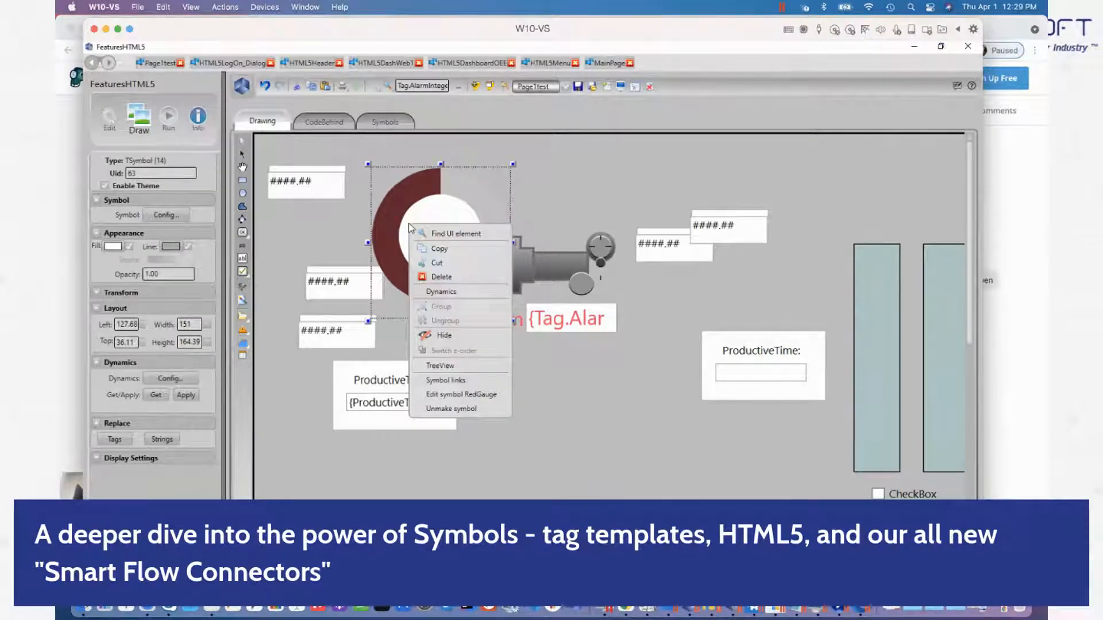
{"action": "left_click", "coordinate": [462, 409]}
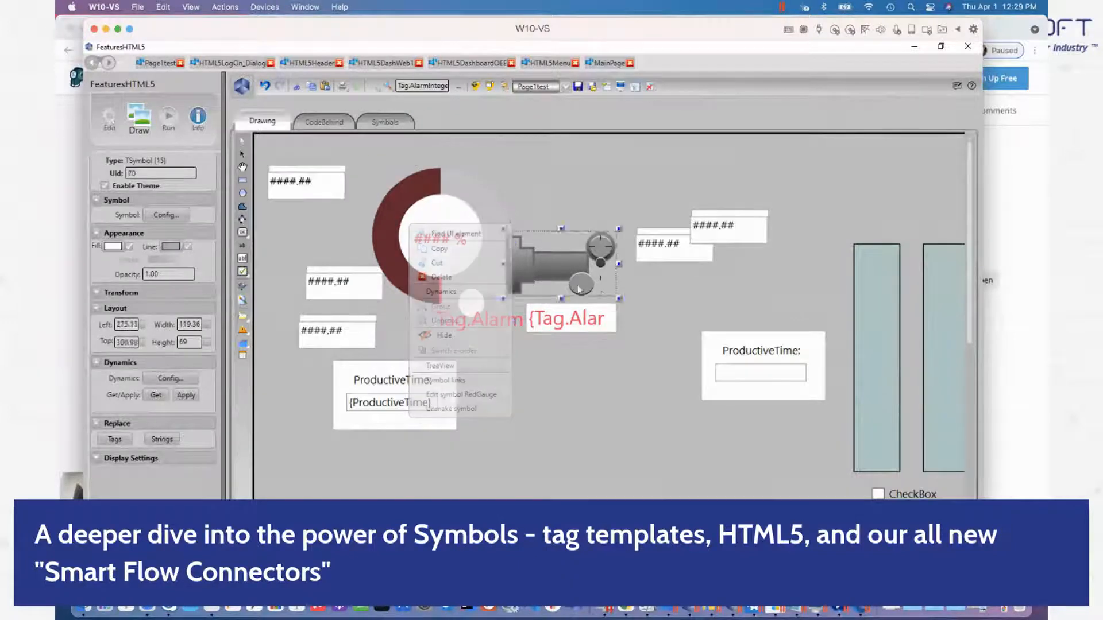
{"action": "left_click_drag", "start_coordinate": [458, 278], "coordinate": [496, 276]}
{"action": "left_click", "coordinate": [588, 332]}
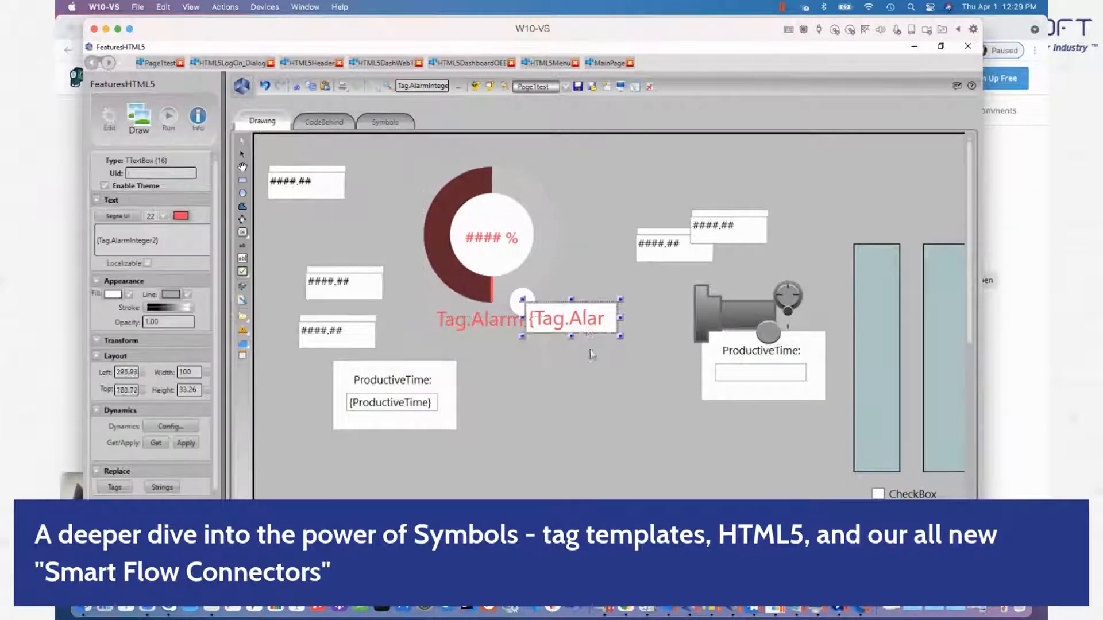
{"action": "left_click_drag", "start_coordinate": [588, 332], "coordinate": [655, 475]}
{"action": "left_click", "coordinate": [474, 264]}
{"action": "right_click", "coordinate": [475, 264]}
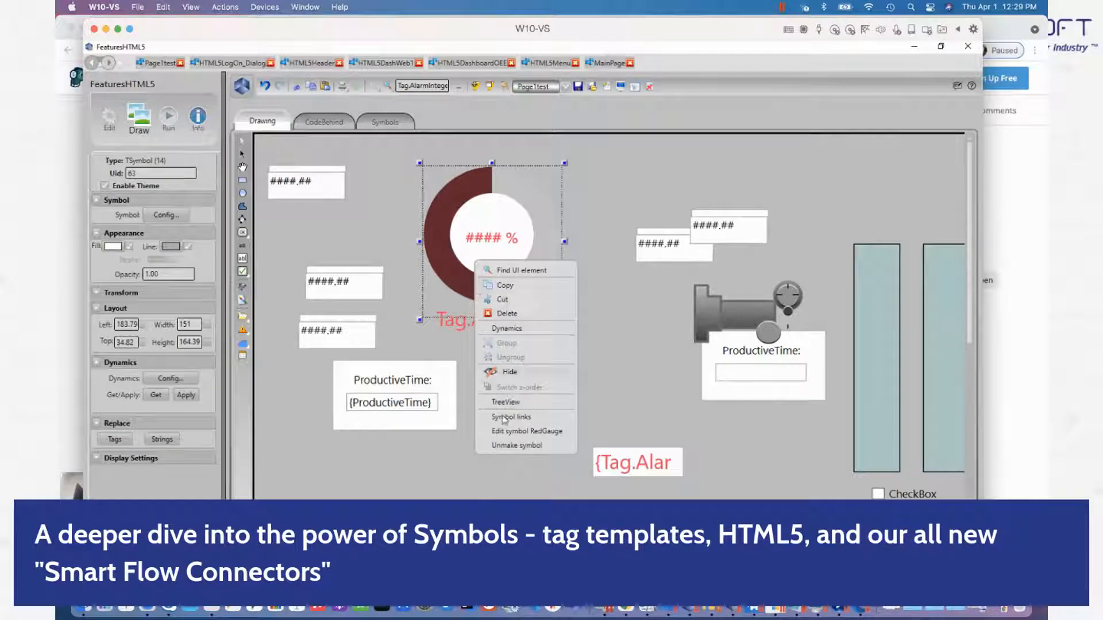
{"action": "left_click", "coordinate": [509, 446]}
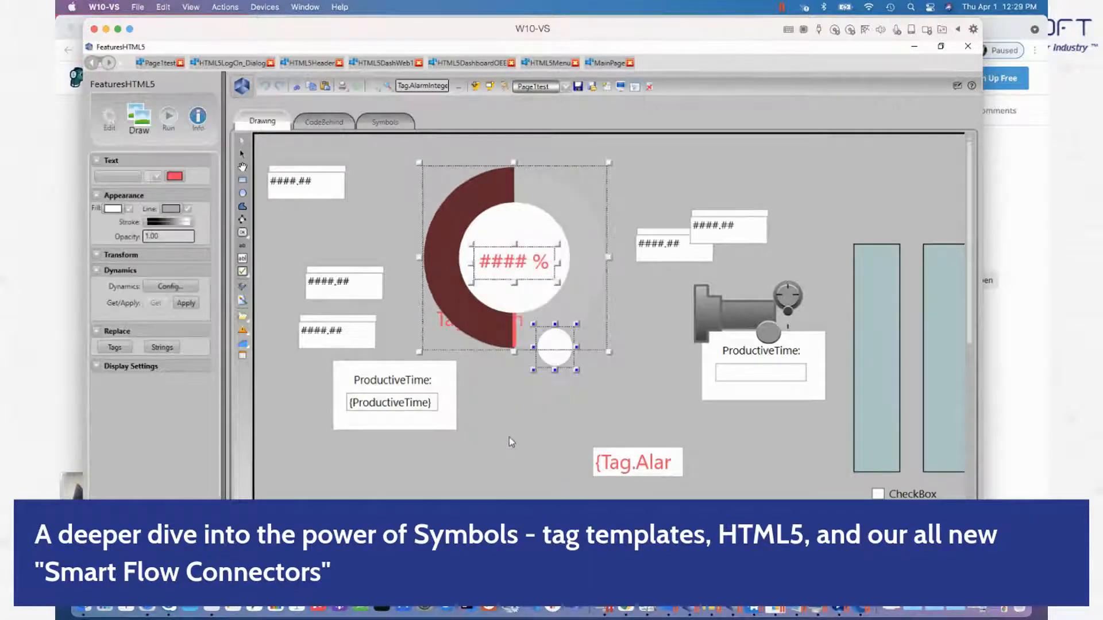
- Pull the #### % text out of the unmade gauge and place it beside the ring
{"action": "left_click", "coordinate": [517, 295]}
{"action": "left_click", "coordinate": [567, 294]}
{"action": "left_click_drag", "start_coordinate": [567, 294], "coordinate": [654, 329]}
- Try shrinking the gauge's ring group and moving its white centre ellipse and dark red pie chart apart
{"action": "mouse_move", "coordinate": [525, 277]}
{"action": "left_mouse_down"}
{"action": "mouse_move", "coordinate": [552, 310]}
{"action": "mouse_move", "coordinate": [516, 262]}
{"action": "left_mouse_up"}
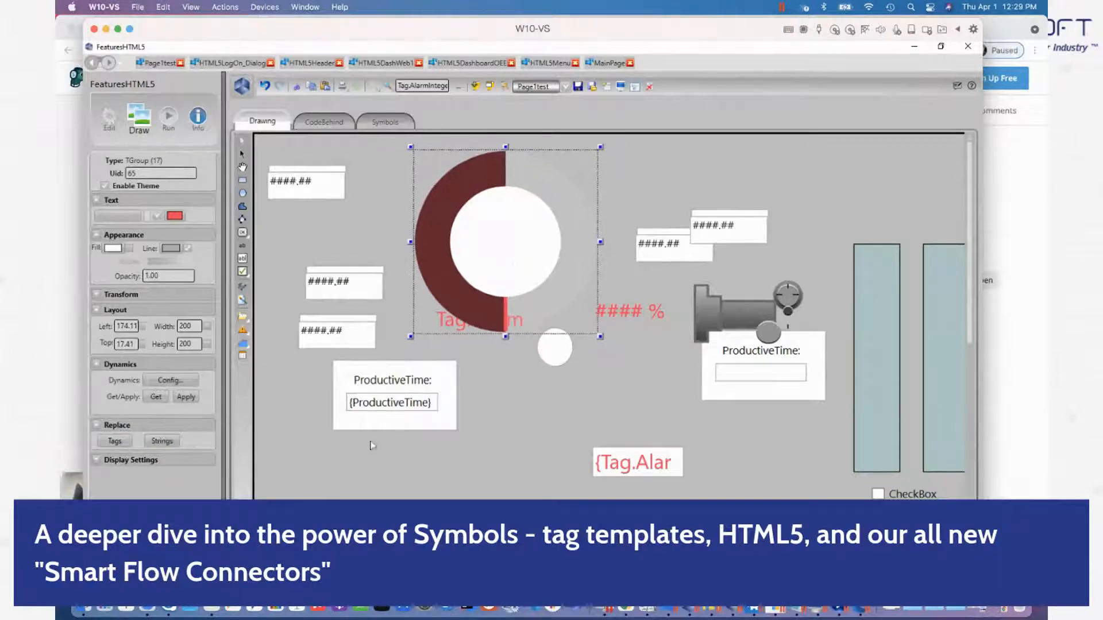
{"action": "left_click_drag", "start_coordinate": [600, 336], "coordinate": [487, 225]}
{"action": "left_click_drag", "start_coordinate": [465, 184], "coordinate": [467, 288]}
{"action": "left_click", "coordinate": [505, 246]}
{"action": "left_click_drag", "start_coordinate": [506, 246], "coordinate": [411, 229]}
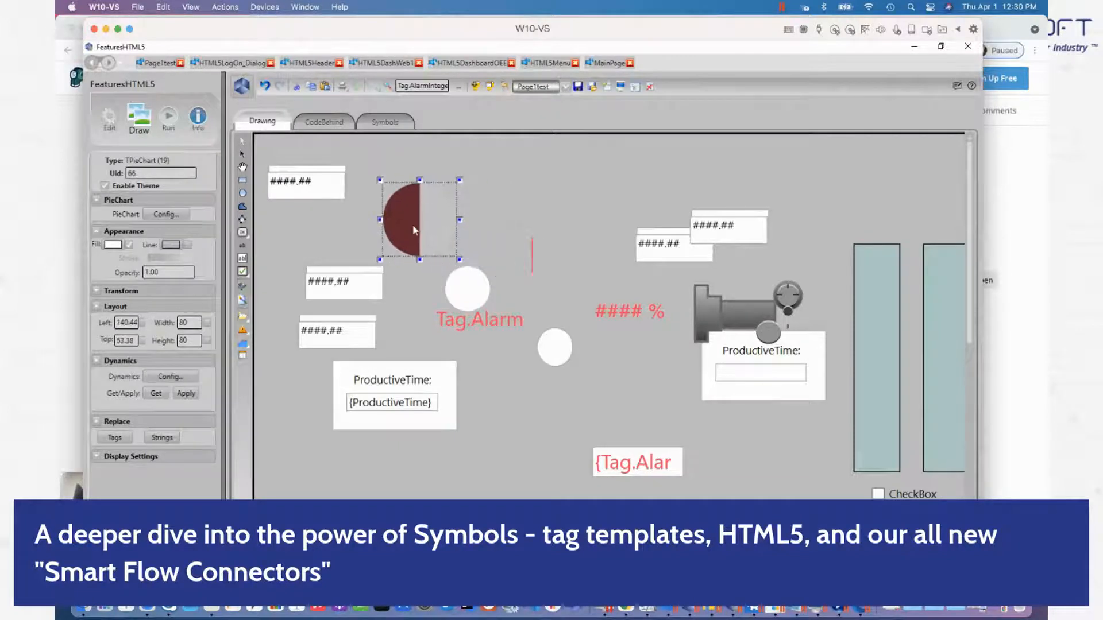
{"action": "left_click_drag", "start_coordinate": [476, 293], "coordinate": [538, 237]}
{"action": "left_click_drag", "start_coordinate": [414, 231], "coordinate": [480, 256]}
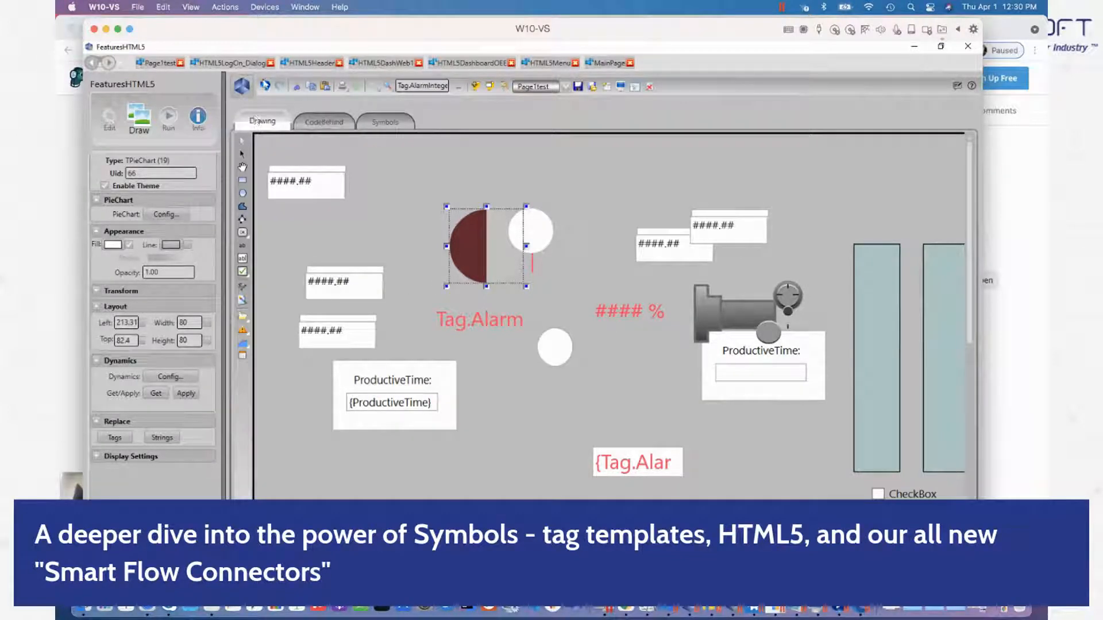
- Undo the changes to the gauge's ring parts and move the whole ring group slightly down
{"action": "left_click", "coordinate": [265, 87]}
{"action": "left_click", "coordinate": [265, 86]}
{"action": "left_click", "coordinate": [265, 87]}
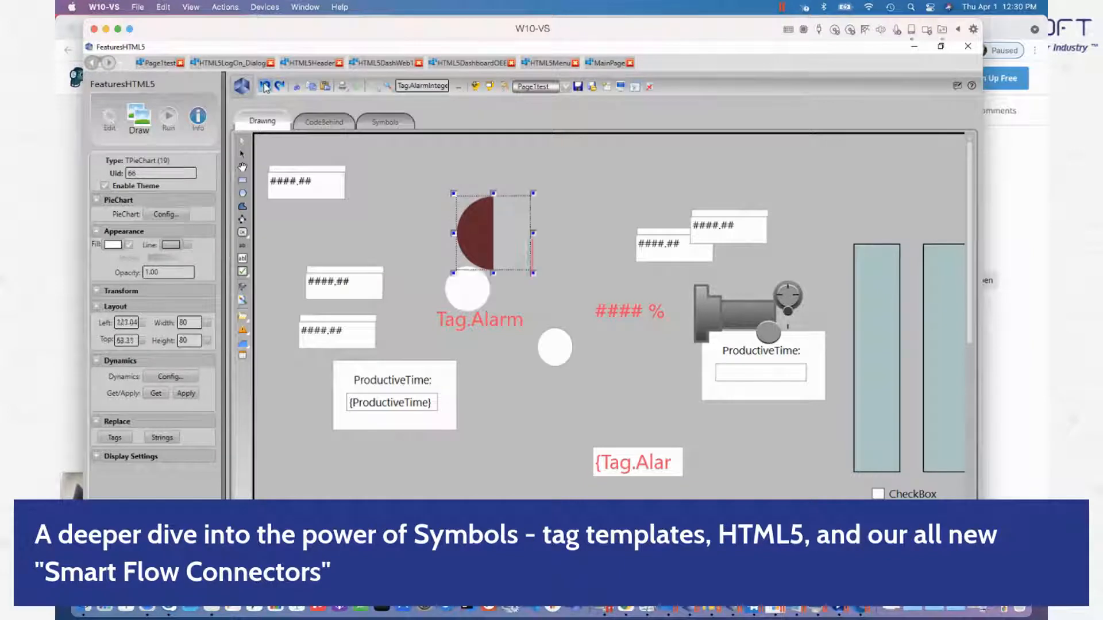
{"action": "left_click", "coordinate": [265, 86]}
{"action": "left_click", "coordinate": [264, 86]}
{"action": "left_click_drag", "start_coordinate": [451, 199], "coordinate": [489, 234]}
{"action": "left_click", "coordinate": [265, 88]}
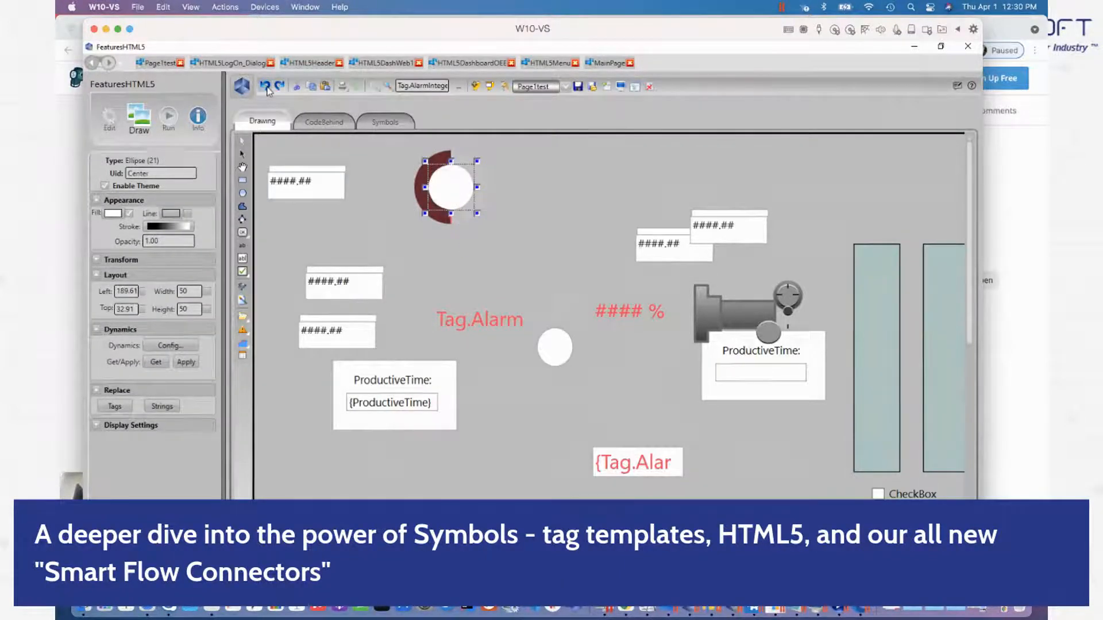
{"action": "left_click", "coordinate": [266, 87]}
{"action": "left_click_drag", "start_coordinate": [518, 295], "coordinate": [526, 323]}
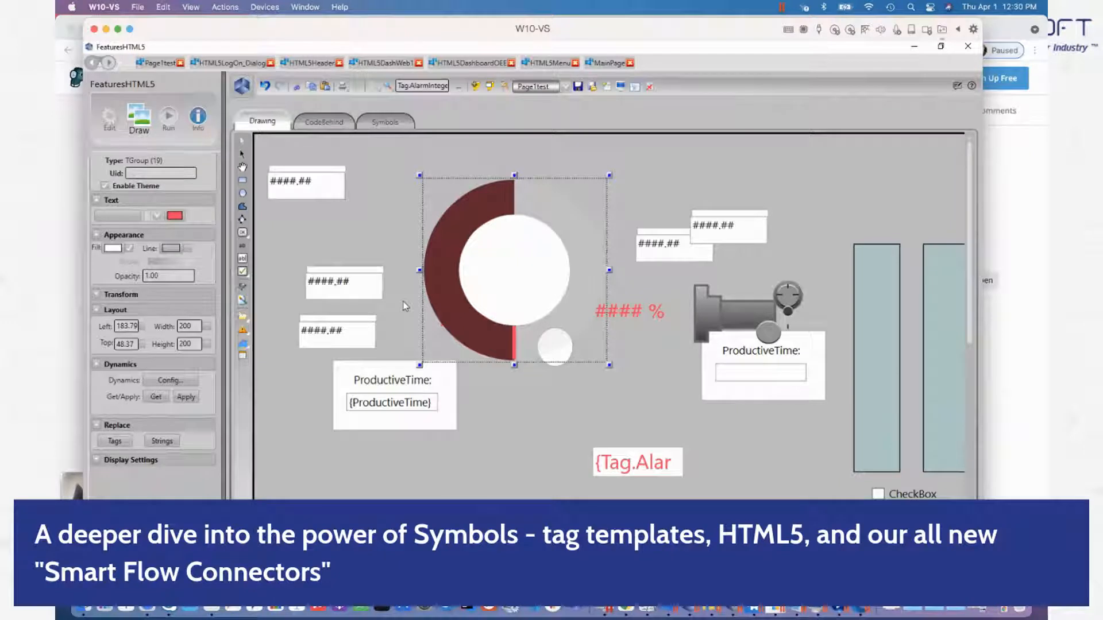
{"action": "mouse_move", "coordinate": [255, 270]}
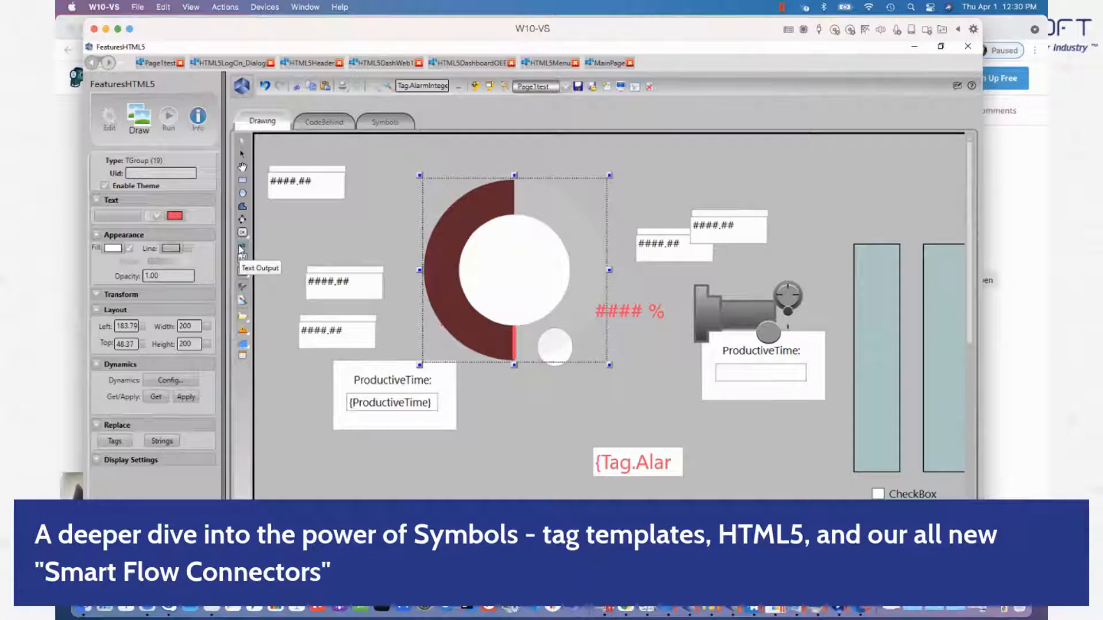
- Unmake the LevelColor1 symbol next to the gauge and ungroup its valve body
{"action": "left_click_drag", "start_coordinate": [718, 314], "coordinate": [626, 270]}
{"action": "right_click", "coordinate": [626, 254]}
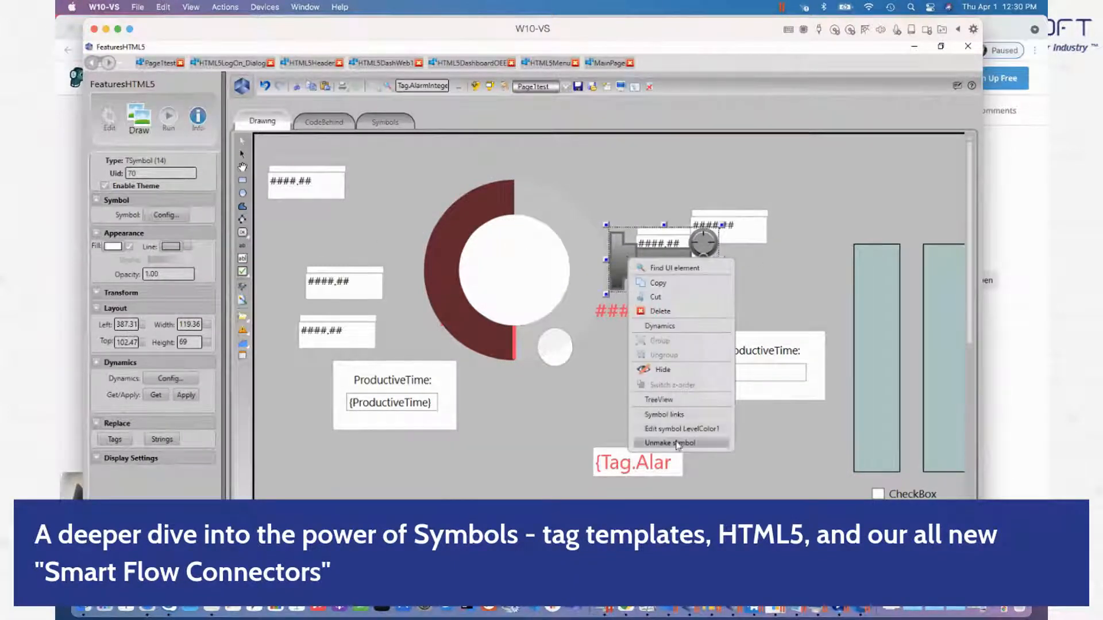
{"action": "left_click", "coordinate": [677, 447]}
{"action": "left_click", "coordinate": [664, 408]}
{"action": "left_click_drag", "start_coordinate": [662, 266], "coordinate": [636, 308]}
{"action": "right_click", "coordinate": [636, 308]}
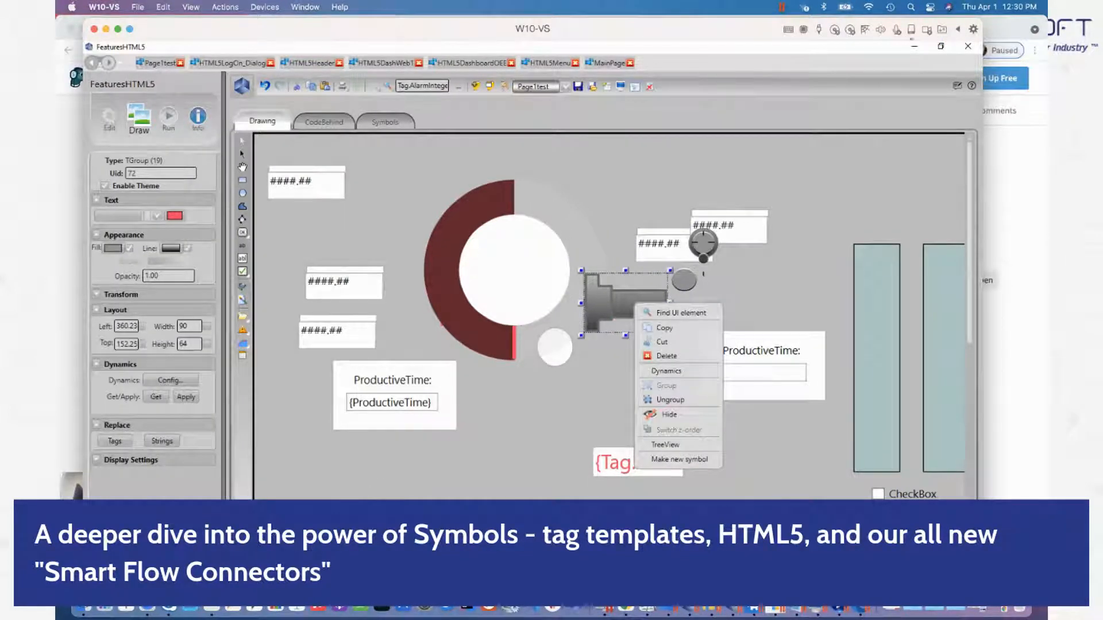
{"action": "left_click", "coordinate": [670, 400]}
- Enlarge the ungrouped valve body's rectangle to about 241 by 149 and move it over the gauge ring
{"action": "left_click", "coordinate": [561, 357]}
{"action": "left_click_drag", "start_coordinate": [608, 295], "coordinate": [707, 484]}
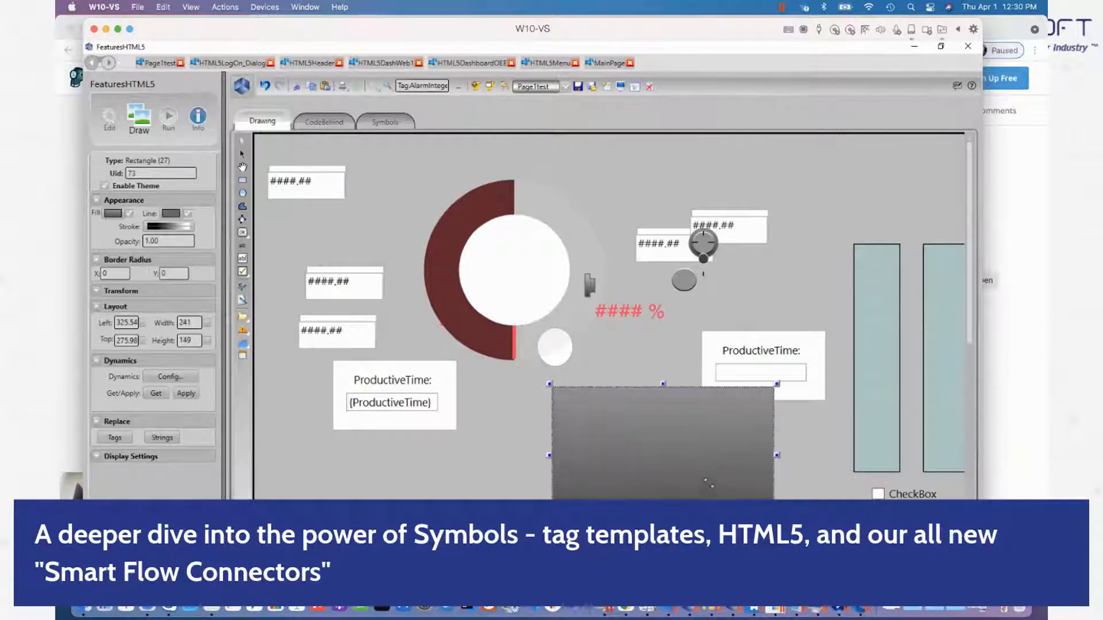
{"action": "left_click_drag", "start_coordinate": [663, 443], "coordinate": [476, 231]}
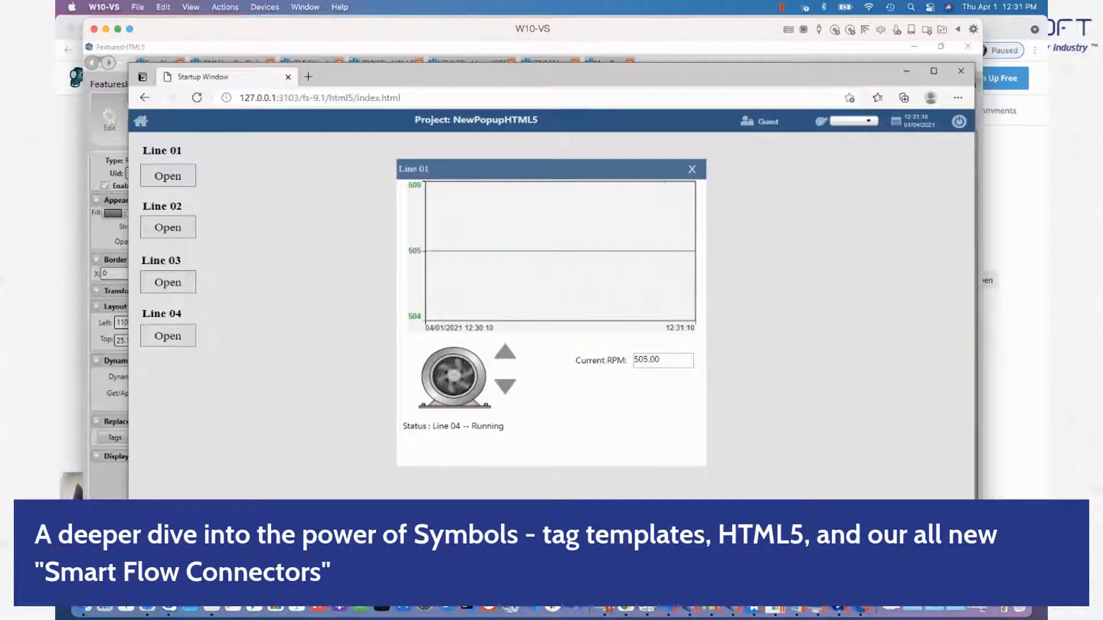
- Select the address of the running NewPopupHTML5 page in the browser and switch back to the display editor
{"action": "left_click", "coordinate": [362, 103]}
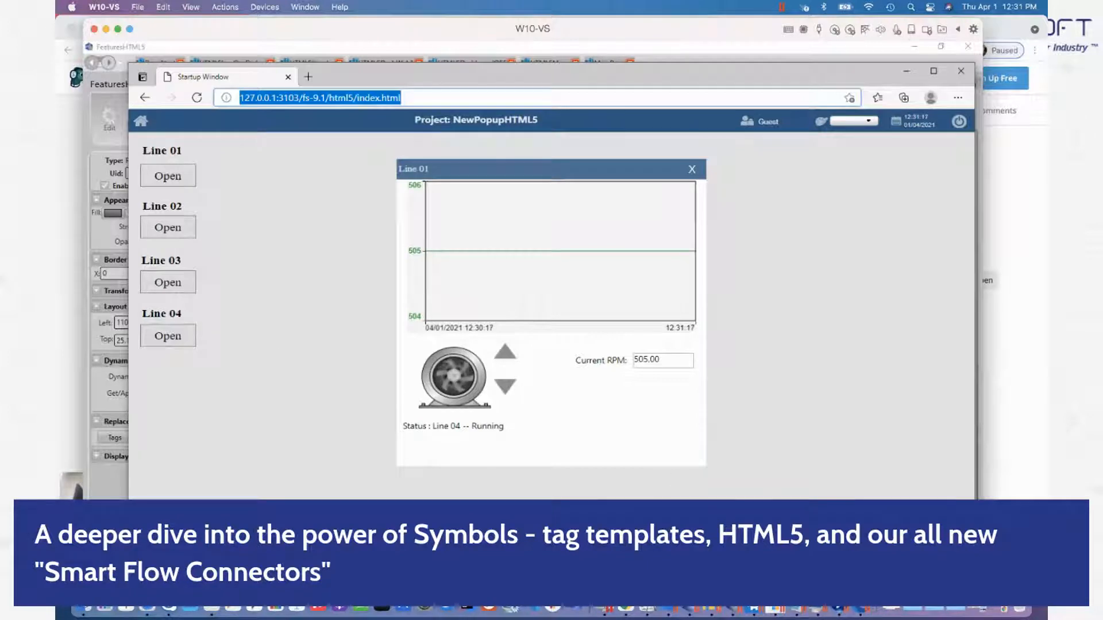
{"action": "key", "text": "alt+Tab"}
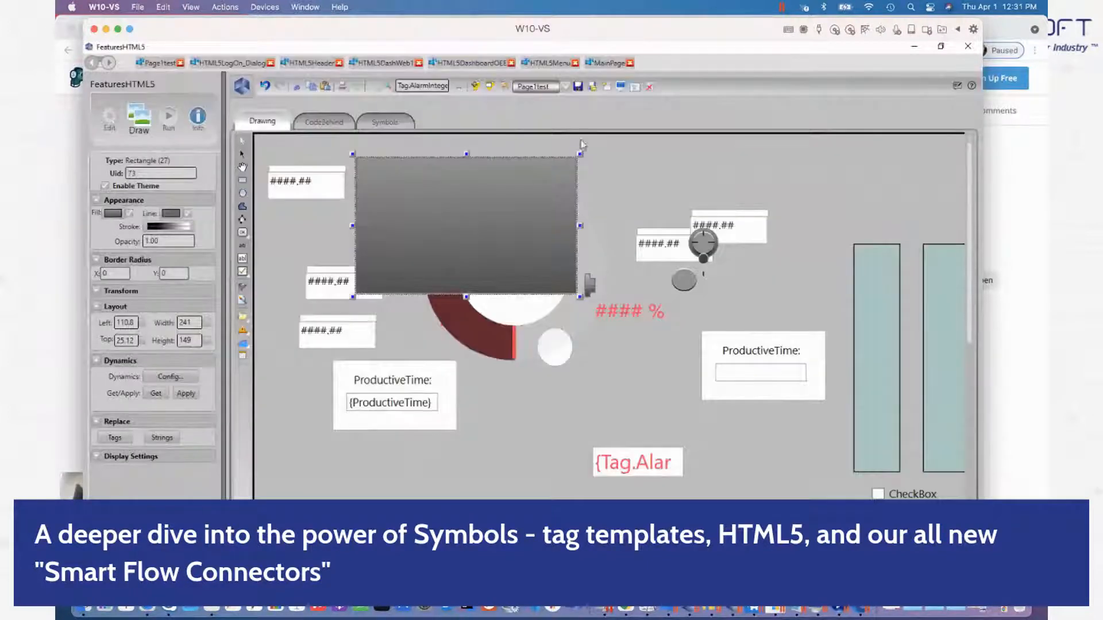
- Review the client types offered for a new display, including .NET Smart Client and HTML5 Client, and cancel
{"action": "left_click", "coordinate": [606, 87]}
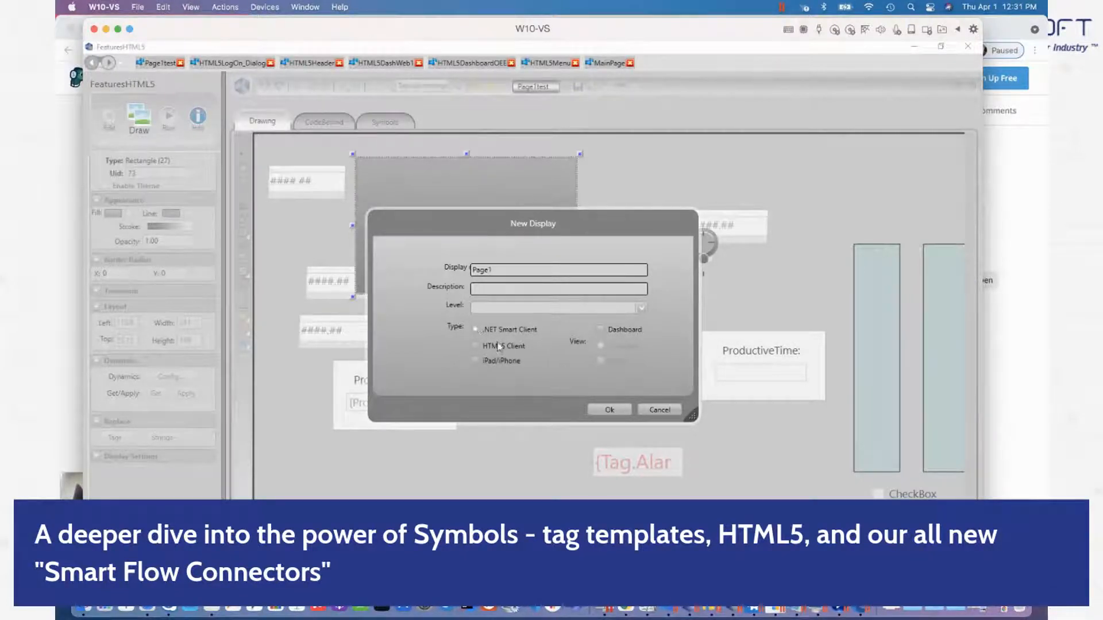
{"action": "left_click", "coordinate": [480, 330]}
{"action": "left_click", "coordinate": [658, 410]}
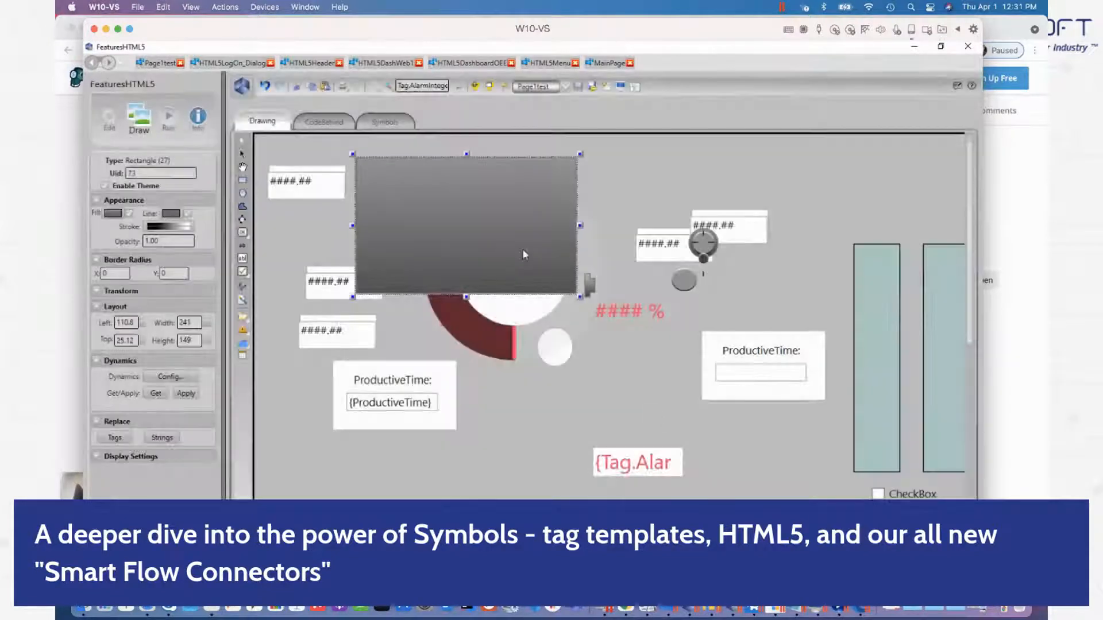
- Move the large grey rectangle to the right of the gauge ring and shift the upper-left ####.## symbol to the right
{"action": "left_click_drag", "start_coordinate": [490, 222], "coordinate": [671, 246]}
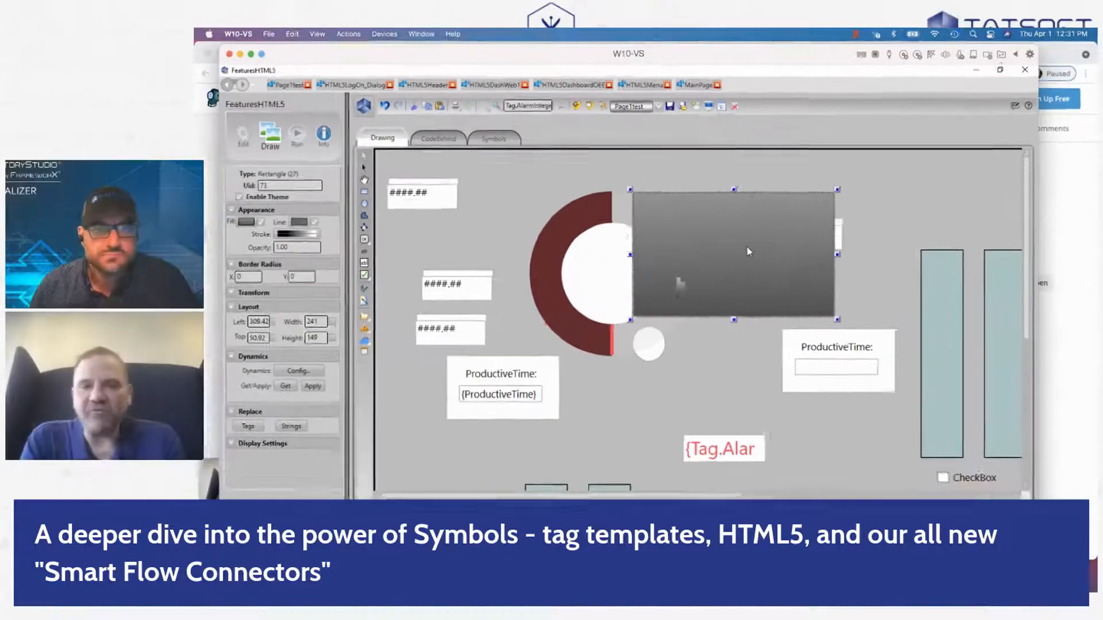
{"action": "left_click", "coordinate": [493, 263]}
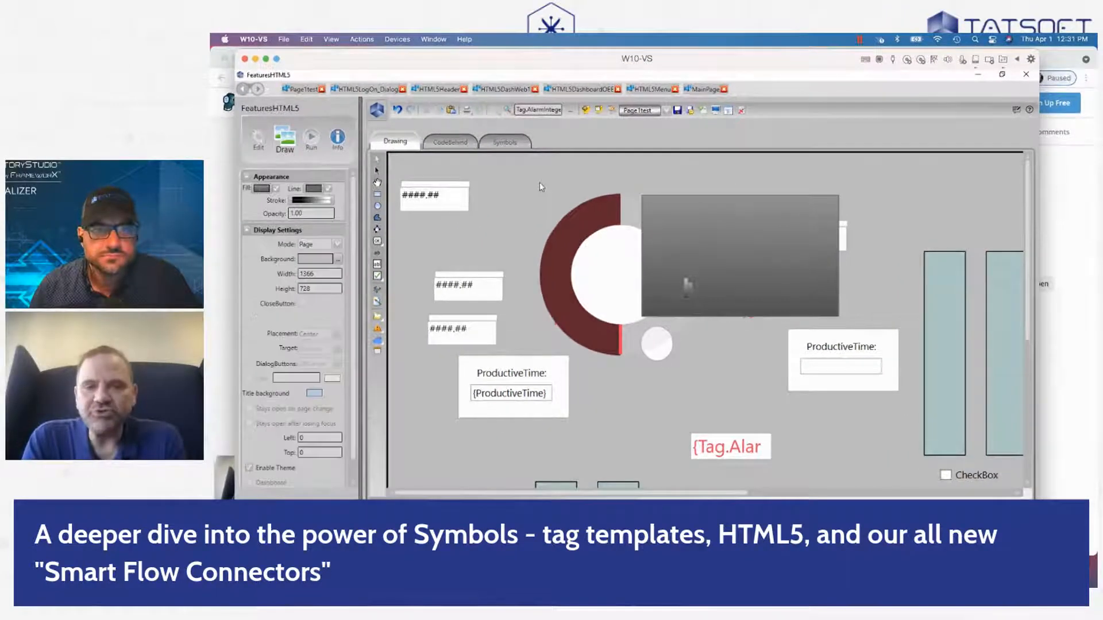
{"action": "left_click", "coordinate": [520, 230]}
{"action": "left_click", "coordinate": [422, 197]}
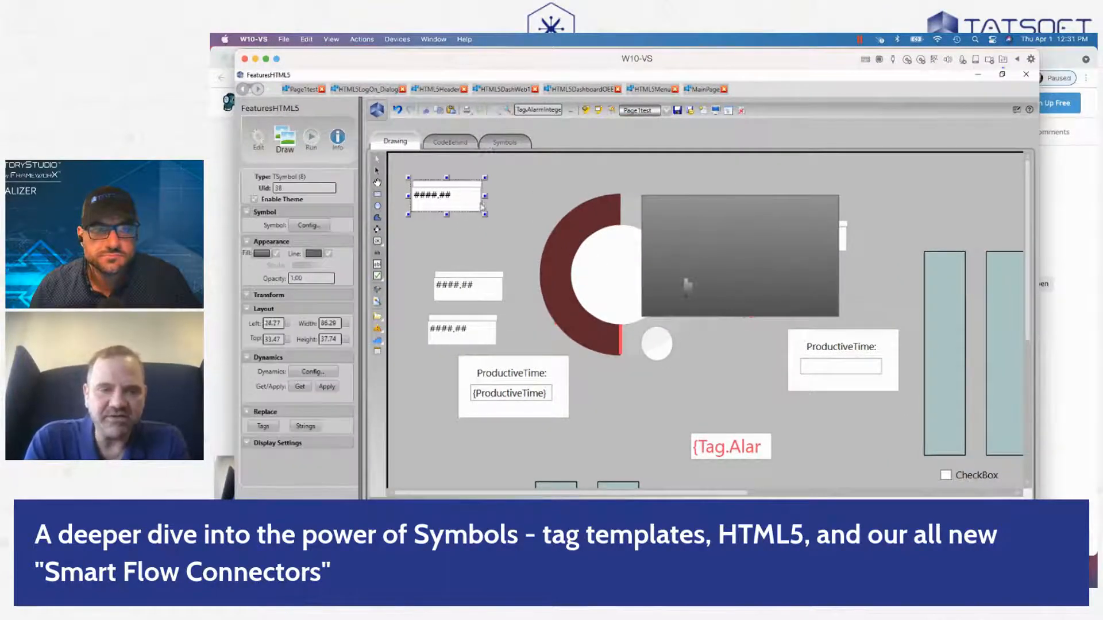
{"action": "left_click_drag", "start_coordinate": [422, 196], "coordinate": [507, 198]}
- Move the gauge's ring group to the right so it sits behind the large grey rectangle
{"action": "left_click", "coordinate": [411, 166]}
{"action": "left_click_drag", "start_coordinate": [409, 164], "coordinate": [603, 384]}
{"action": "left_click", "coordinate": [594, 269]}
{"action": "left_click_drag", "start_coordinate": [593, 269], "coordinate": [703, 266]}
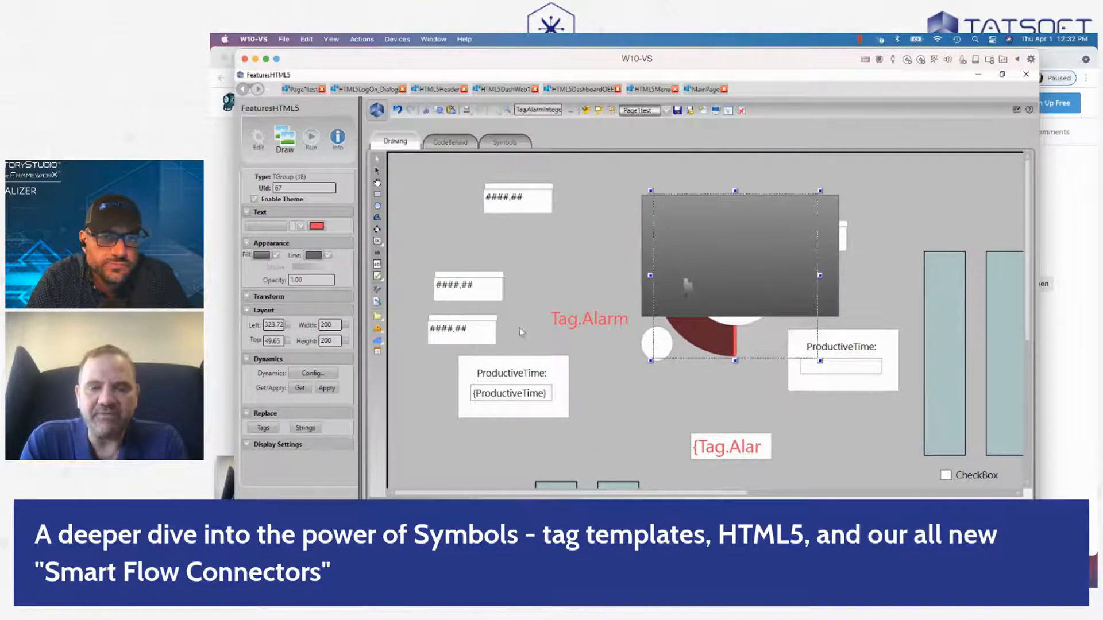
- Make a new symbol named Symbol2 from the three ####.## symbols, the Tag.Alarm text and the filled-in ProductiveTime box
{"action": "right_click", "coordinate": [506, 388]}
{"action": "left_click", "coordinate": [442, 205]}
{"action": "left_click_drag", "start_coordinate": [411, 169], "coordinate": [673, 457]}
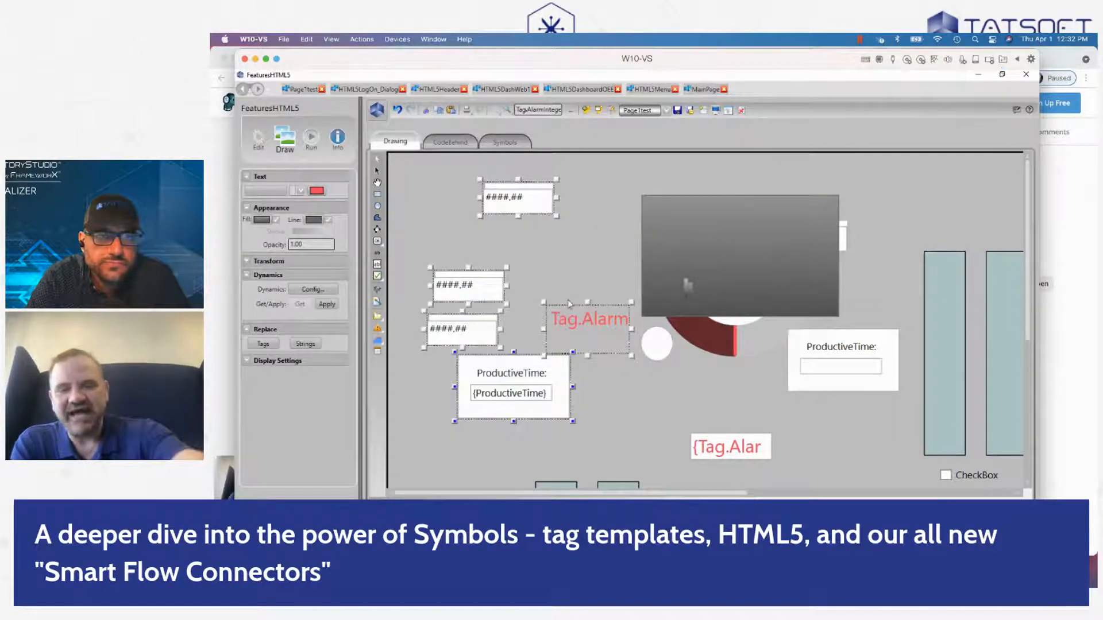
{"action": "right_click", "coordinate": [525, 385]}
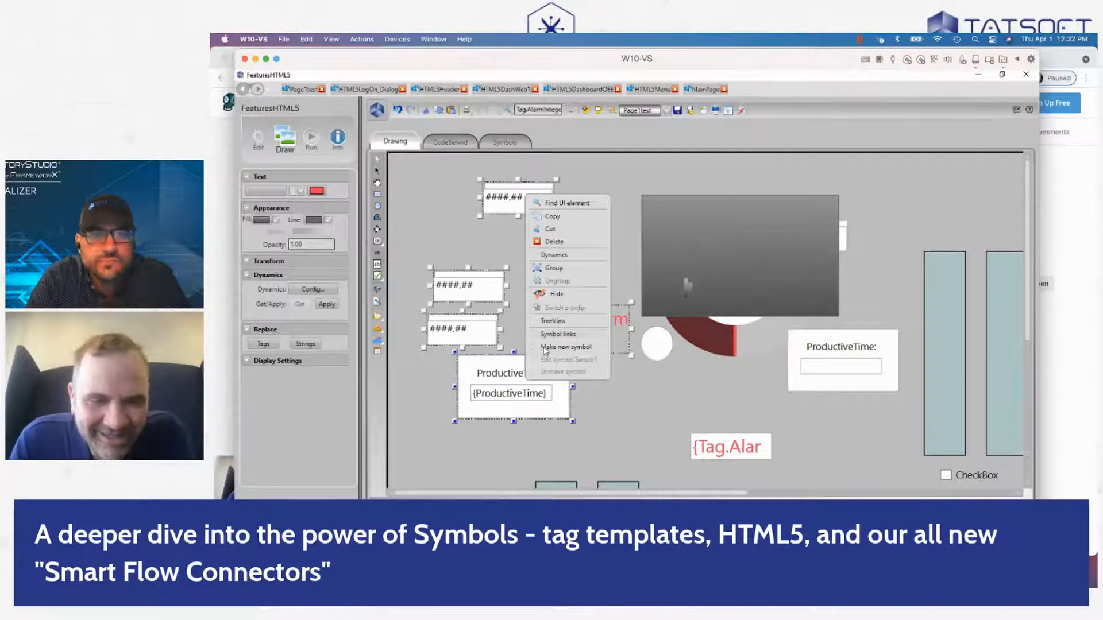
{"action": "left_click", "coordinate": [575, 347]}
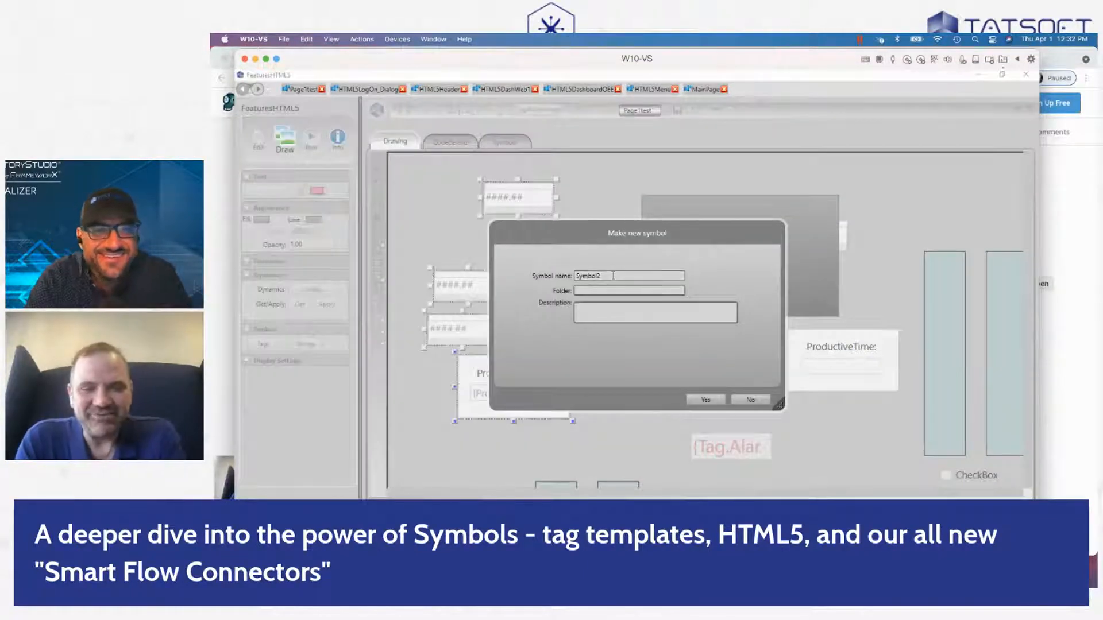
{"action": "left_click", "coordinate": [706, 405]}
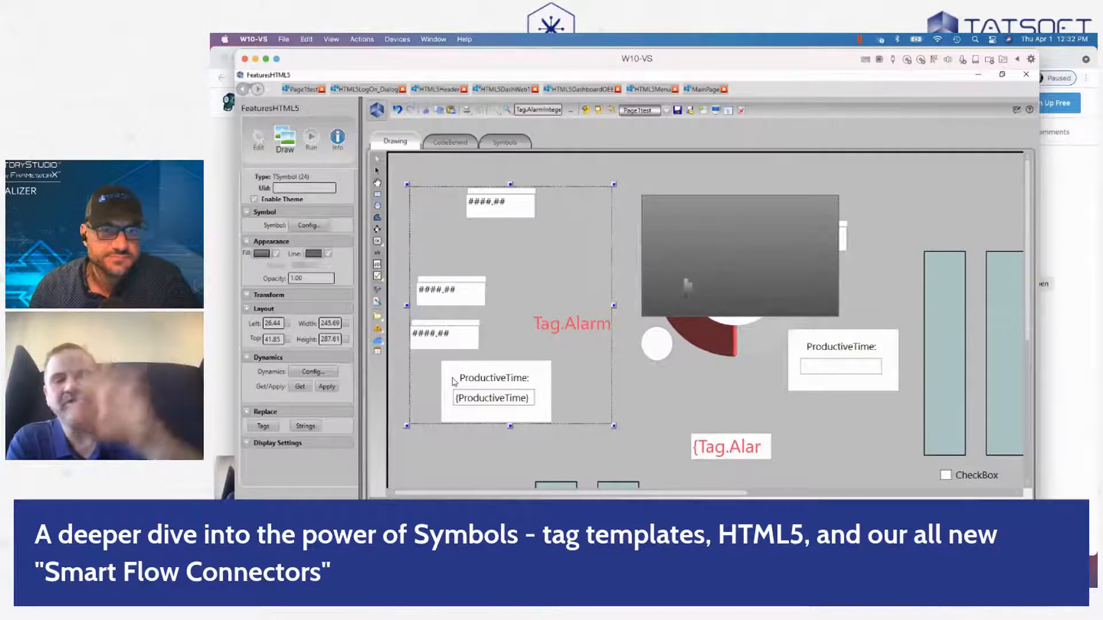
- Open the HTML5_MultSymbol display, check its code-behind, and return to its drawing
{"action": "left_click", "coordinate": [667, 111]}
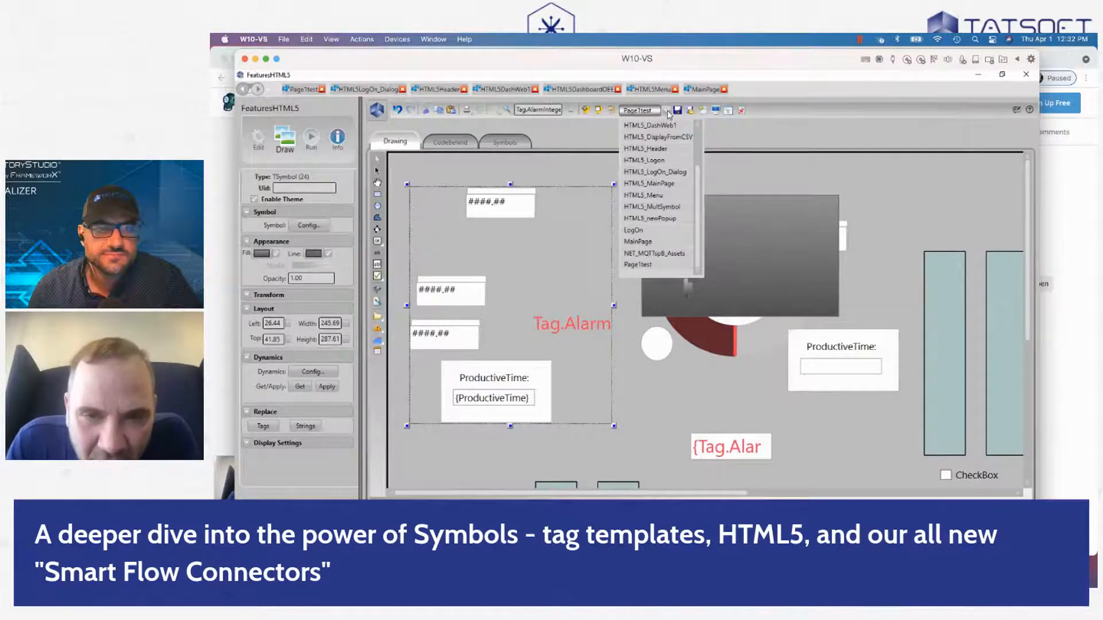
{"action": "left_click", "coordinate": [657, 207]}
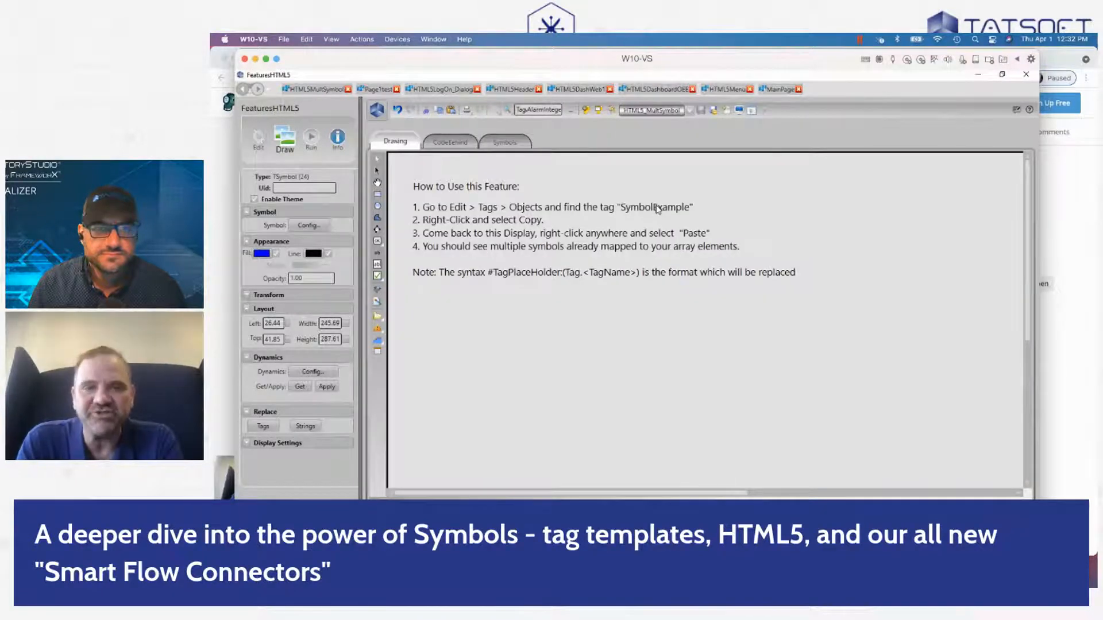
{"action": "left_click", "coordinate": [450, 141]}
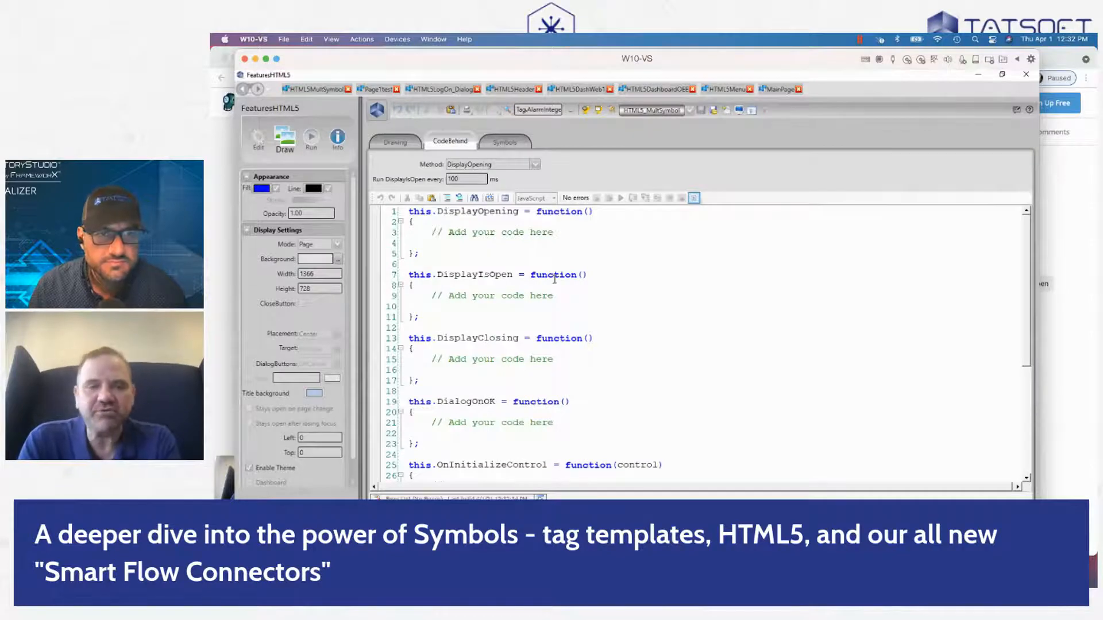
{"action": "left_click", "coordinate": [395, 142]}
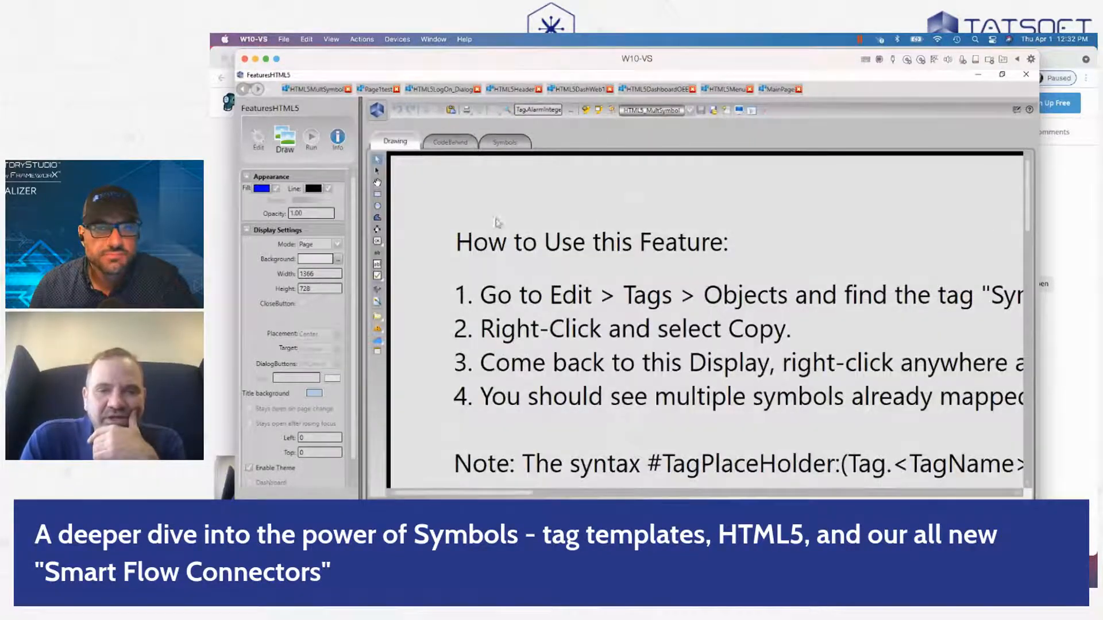
- Insert Symbol2 from the symbol library into the HTML5_MultSymbol display and move it up over the instruction text
{"action": "scroll", "coordinate": [532, 358], "scroll_direction": "down", "scroll_amount": 3}
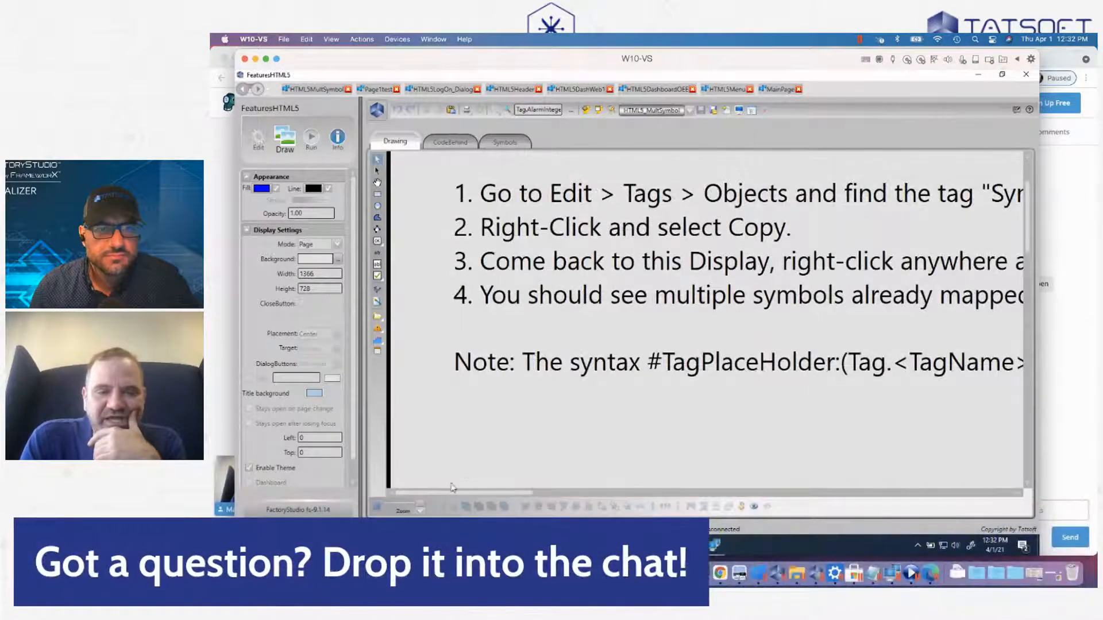
{"action": "scroll", "coordinate": [420, 509], "scroll_direction": "down", "scroll_amount": 3}
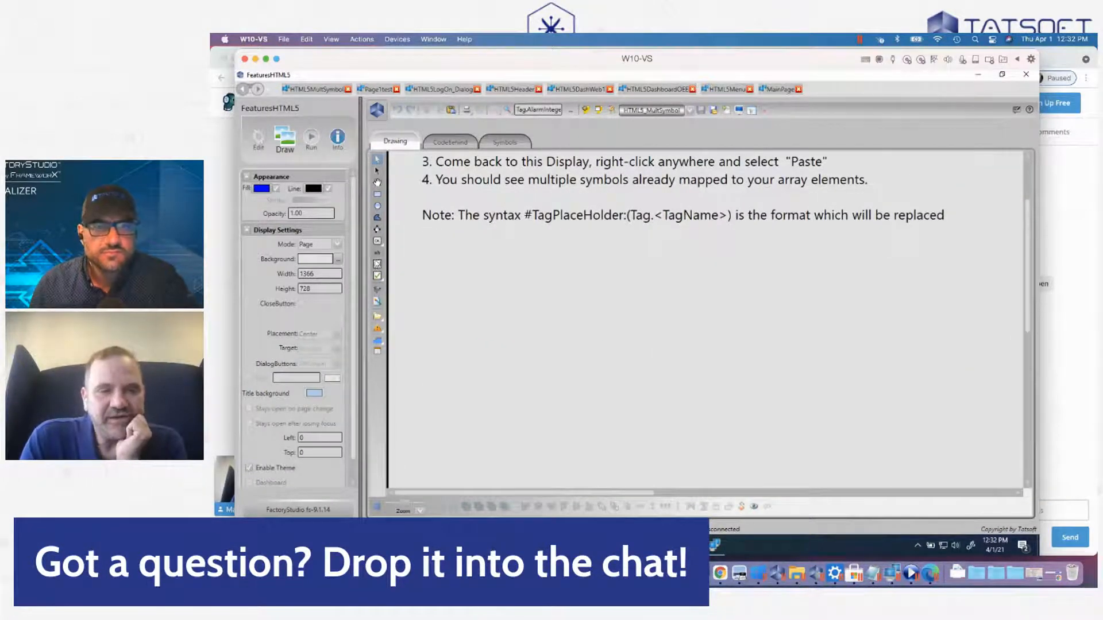
{"action": "left_click", "coordinate": [378, 290]}
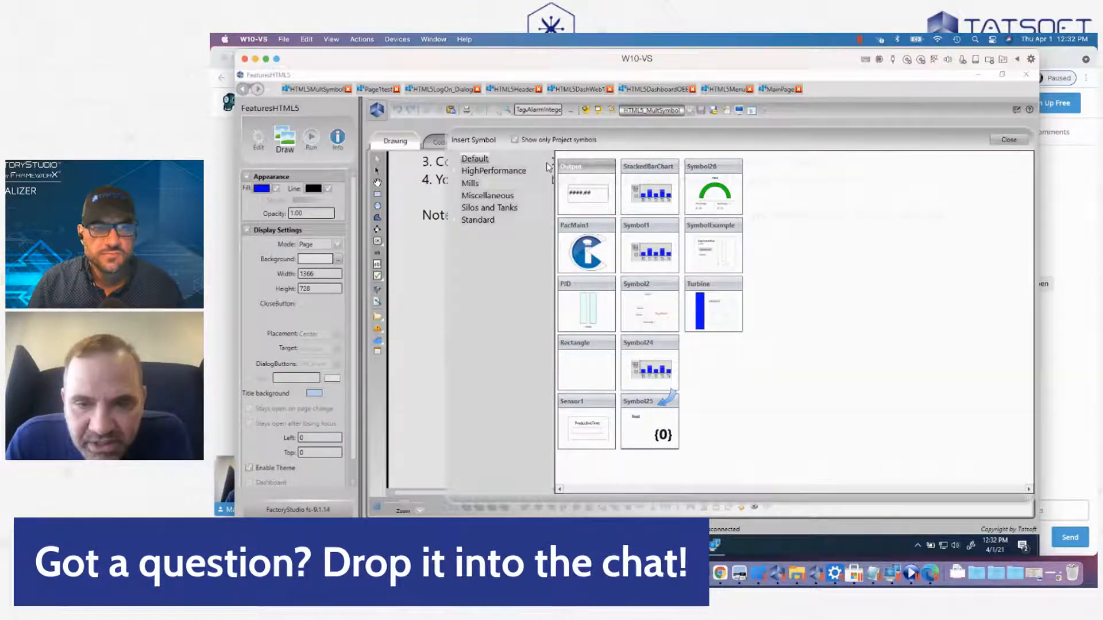
{"action": "left_click", "coordinate": [652, 294]}
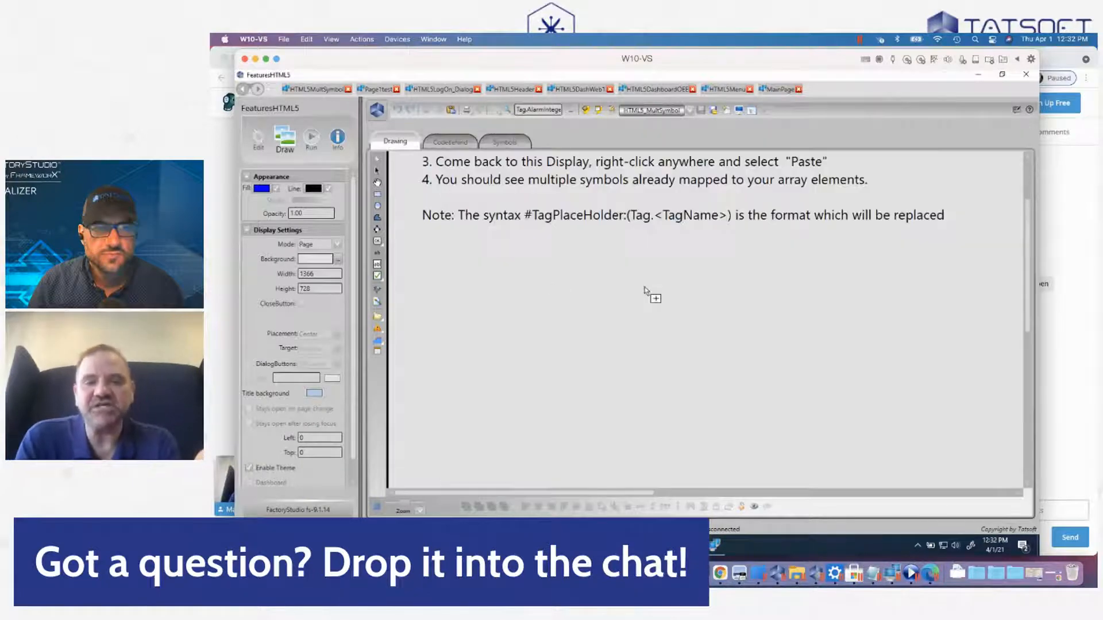
{"action": "left_click", "coordinate": [525, 287]}
{"action": "left_click_drag", "start_coordinate": [629, 350], "coordinate": [534, 243]}
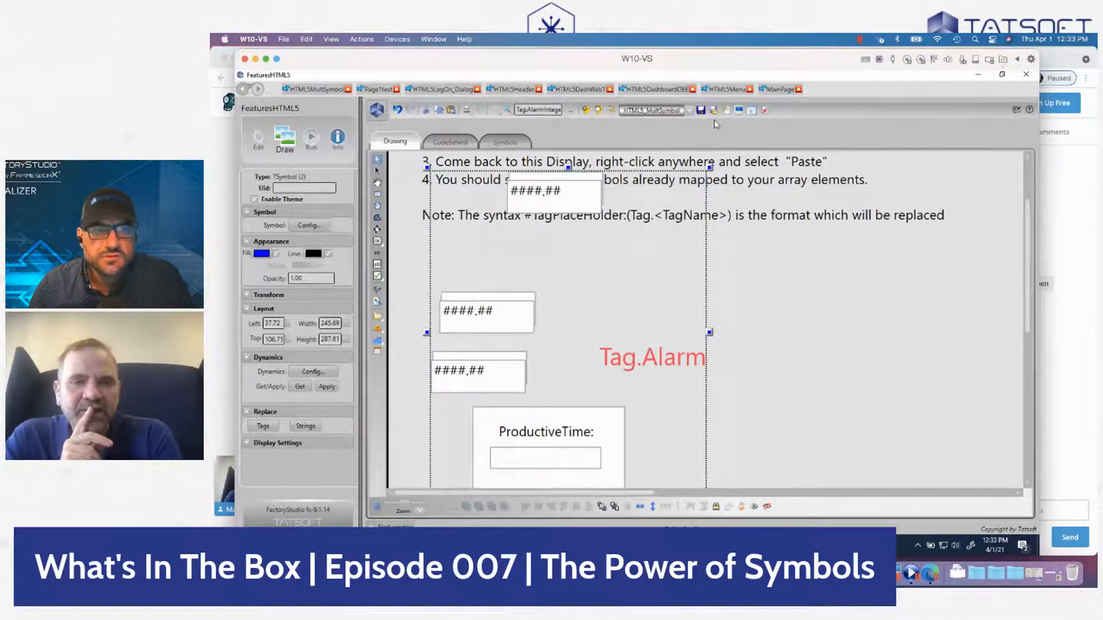
- Switch to the running NewPopupHTML5 client, closing its Line 02 popup, and shift the W10-VS window slightly left
{"action": "key", "text": "alt+Tab"}
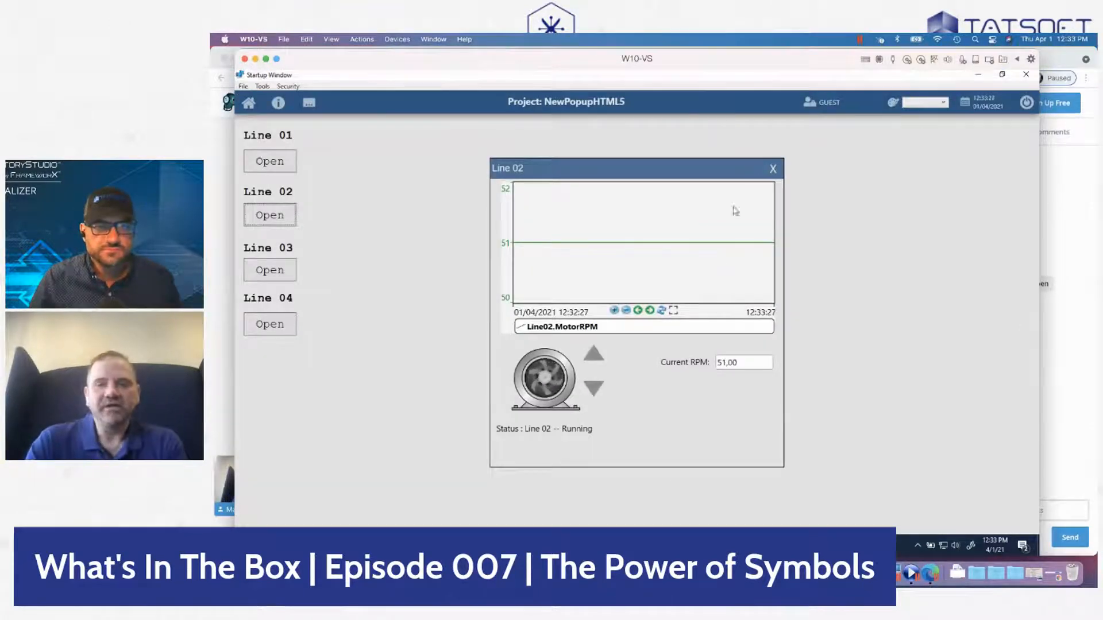
{"action": "left_click", "coordinate": [773, 170]}
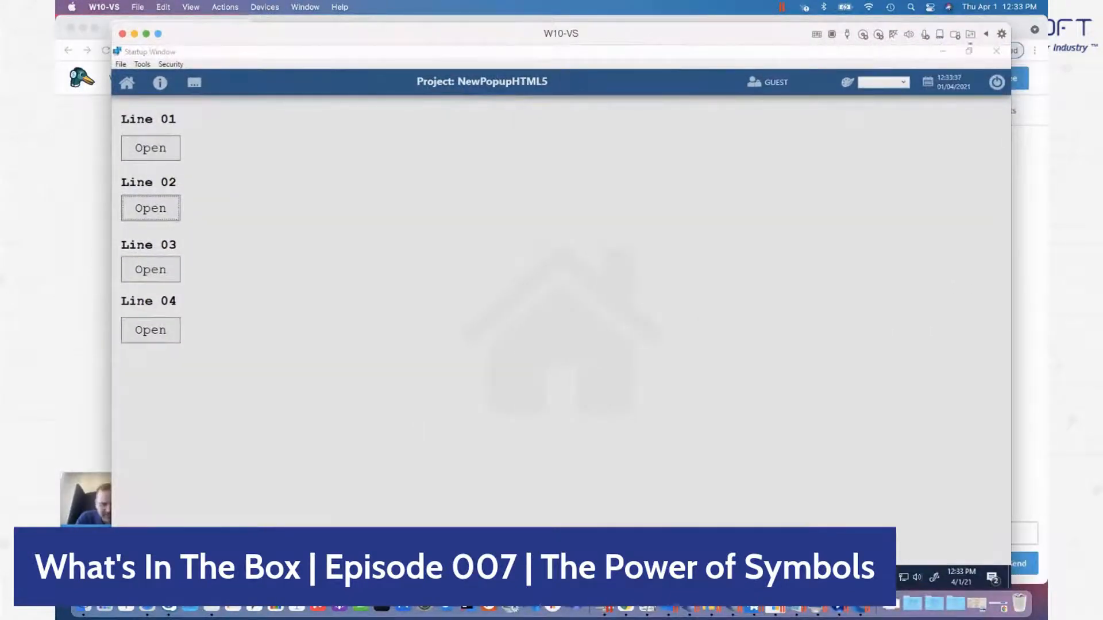
{"action": "key", "text": "alt+Tab"}
{"action": "left_click_drag", "start_coordinate": [379, 83], "coordinate": [456, 145]}
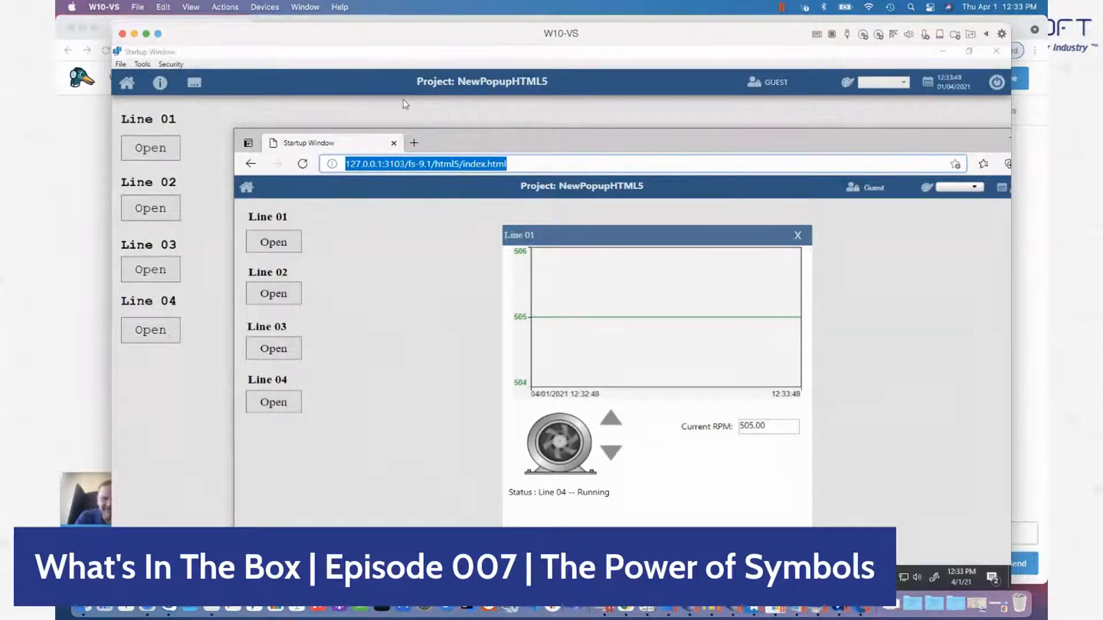
{"action": "left_click", "coordinate": [393, 143]}
{"action": "left_click_drag", "start_coordinate": [335, 52], "coordinate": [297, 48]}
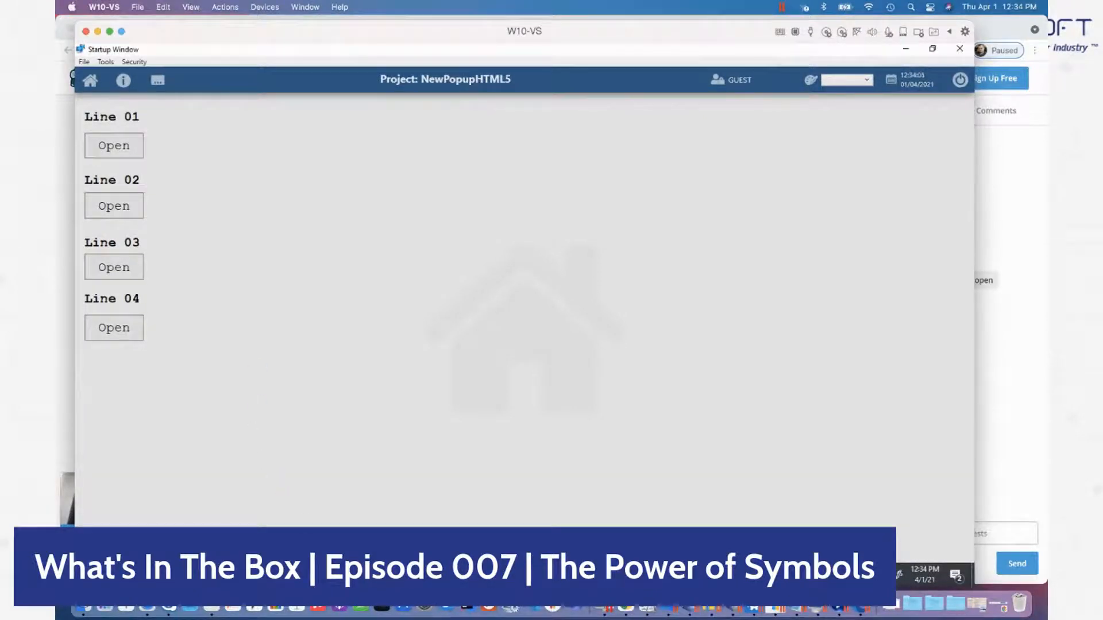
- Bring the NewPopupHTML5 browser page to the front and move its window to the upper-left of the W10-VS desktop
{"action": "left_click", "coordinate": [380, 574]}
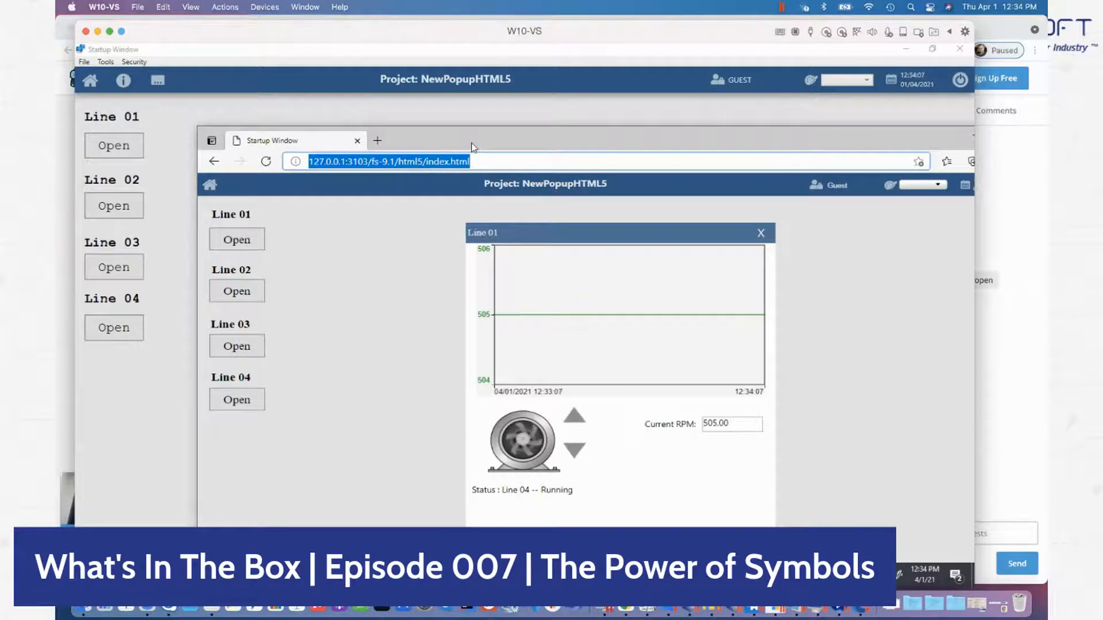
{"action": "left_click_drag", "start_coordinate": [405, 88], "coordinate": [332, 50]}
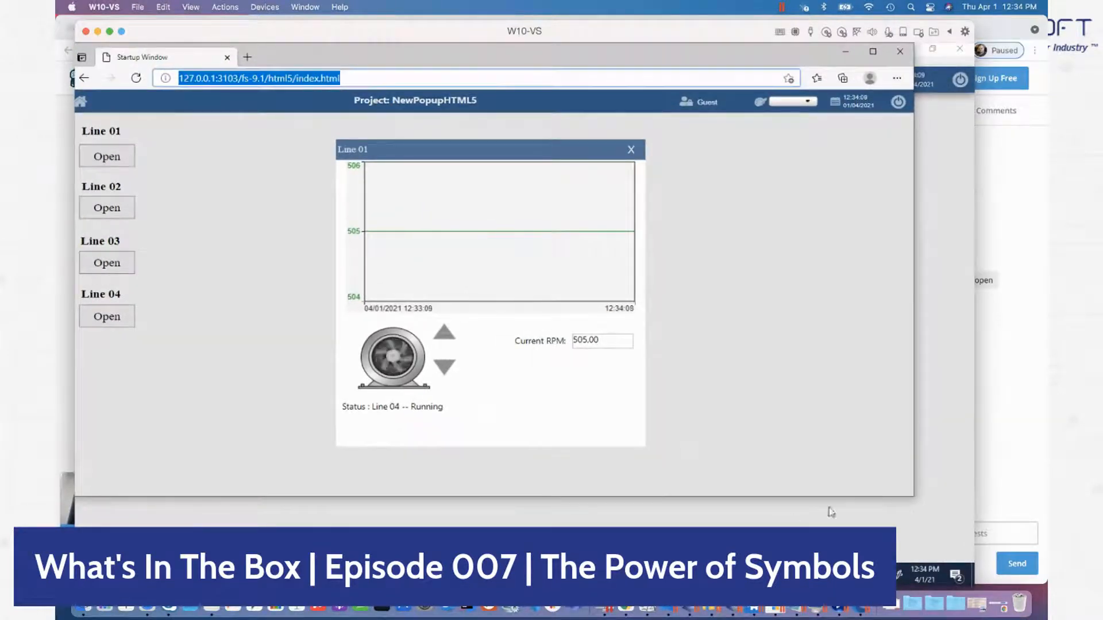
{"action": "left_click", "coordinate": [910, 496]}
{"action": "key", "text": "ctrl+a"}
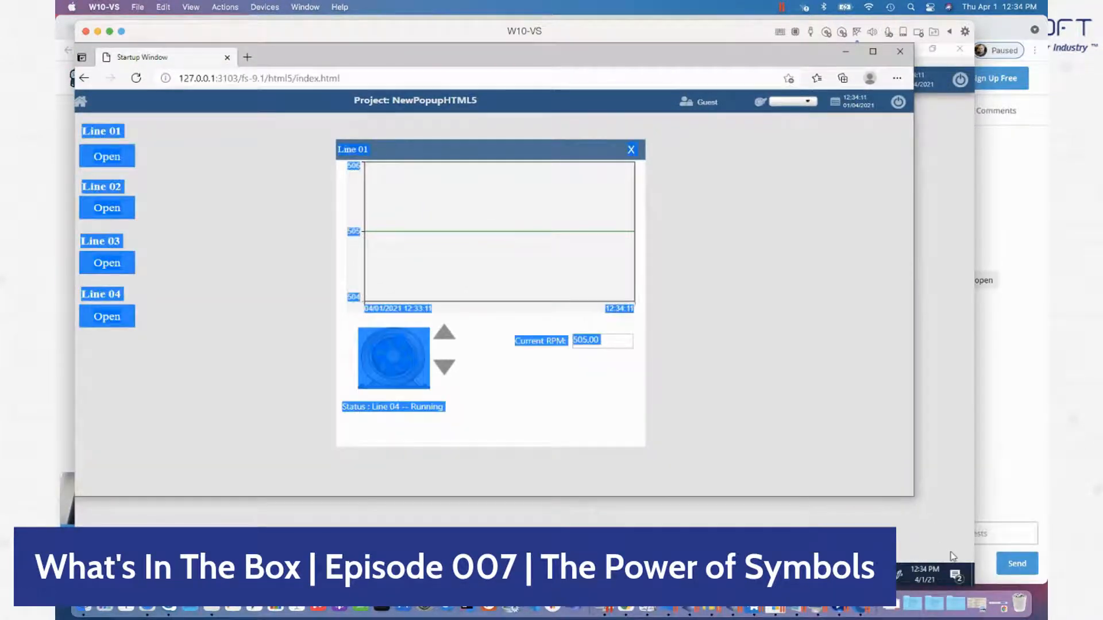
{"action": "left_click", "coordinate": [768, 420]}
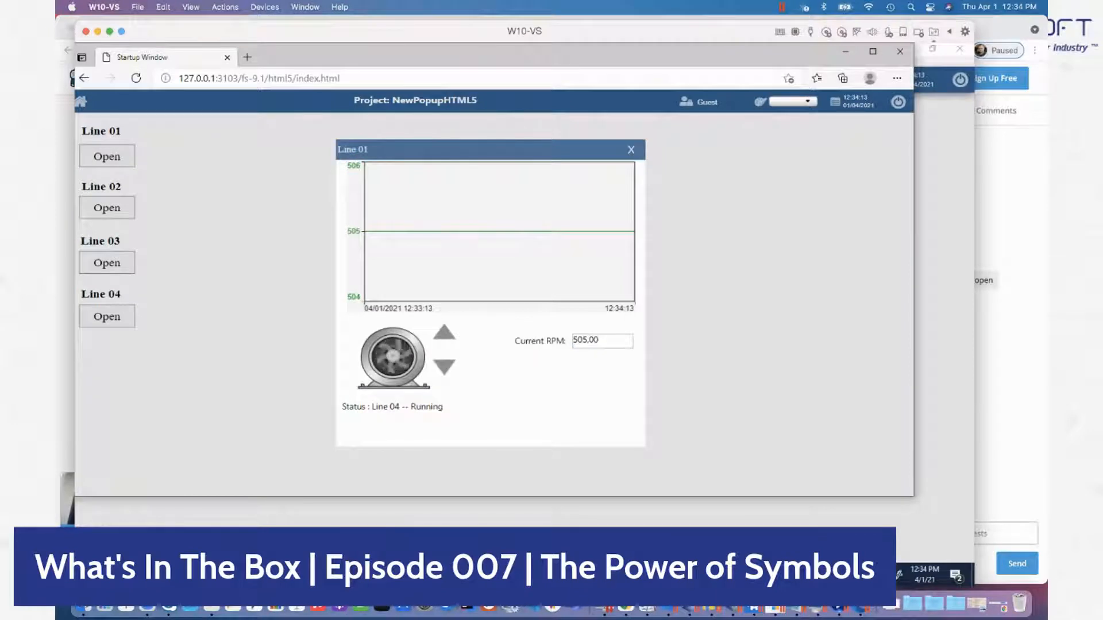
{"action": "mouse_move", "coordinate": [379, 575]}
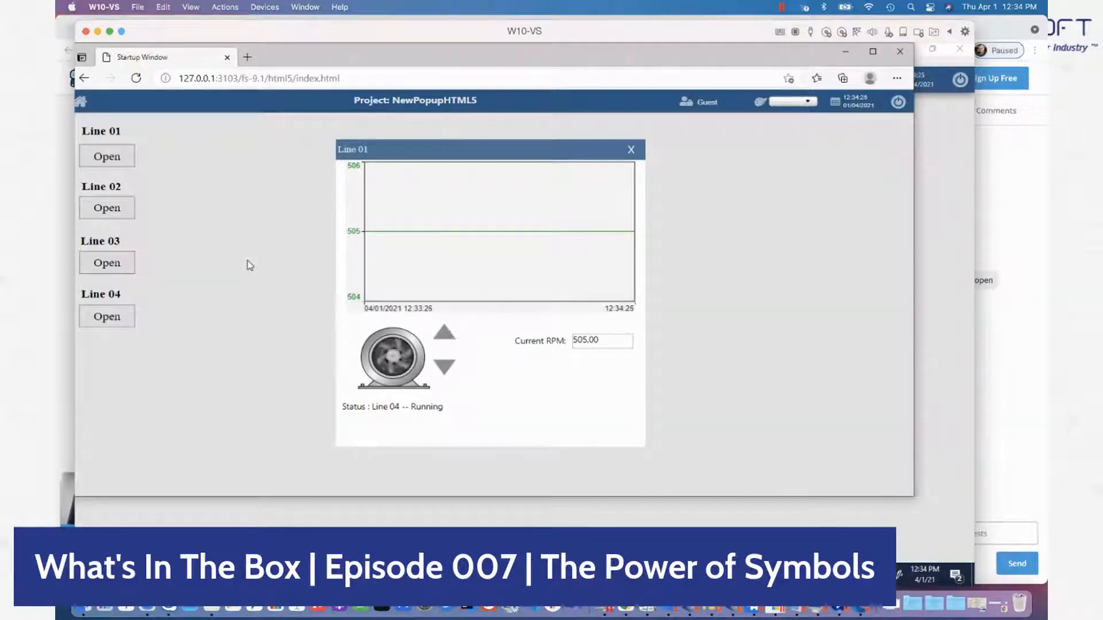
- Reopen the Line 01 popup, placing it beside the line buttons, and lower its motor RPM to 430
{"action": "left_click", "coordinate": [631, 151]}
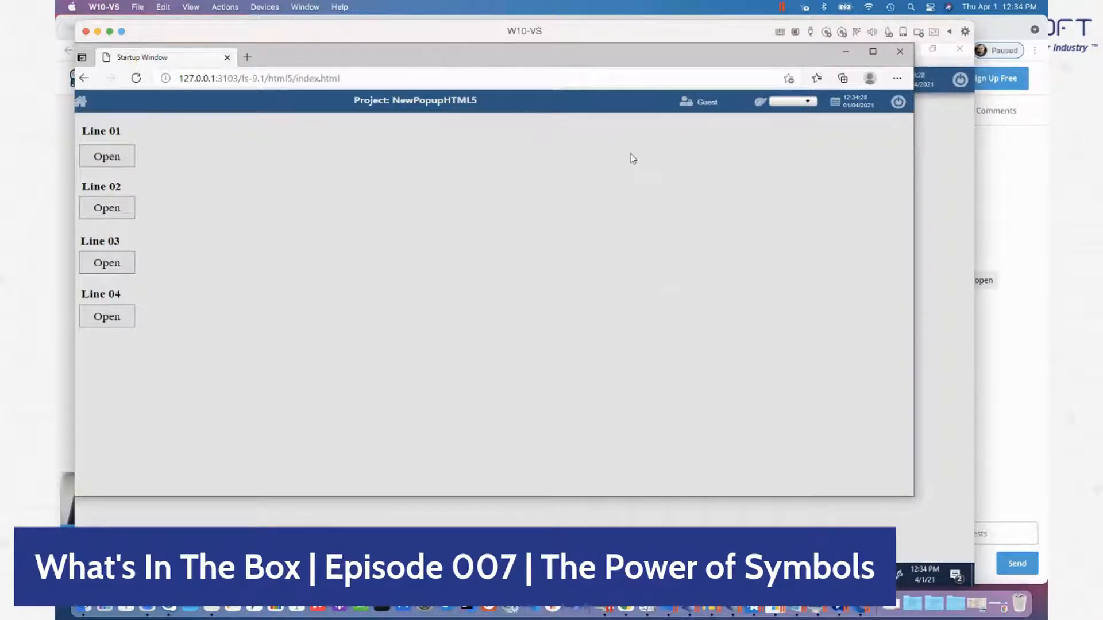
{"action": "left_click", "coordinate": [102, 164]}
{"action": "left_click_drag", "start_coordinate": [498, 156], "coordinate": [298, 166]}
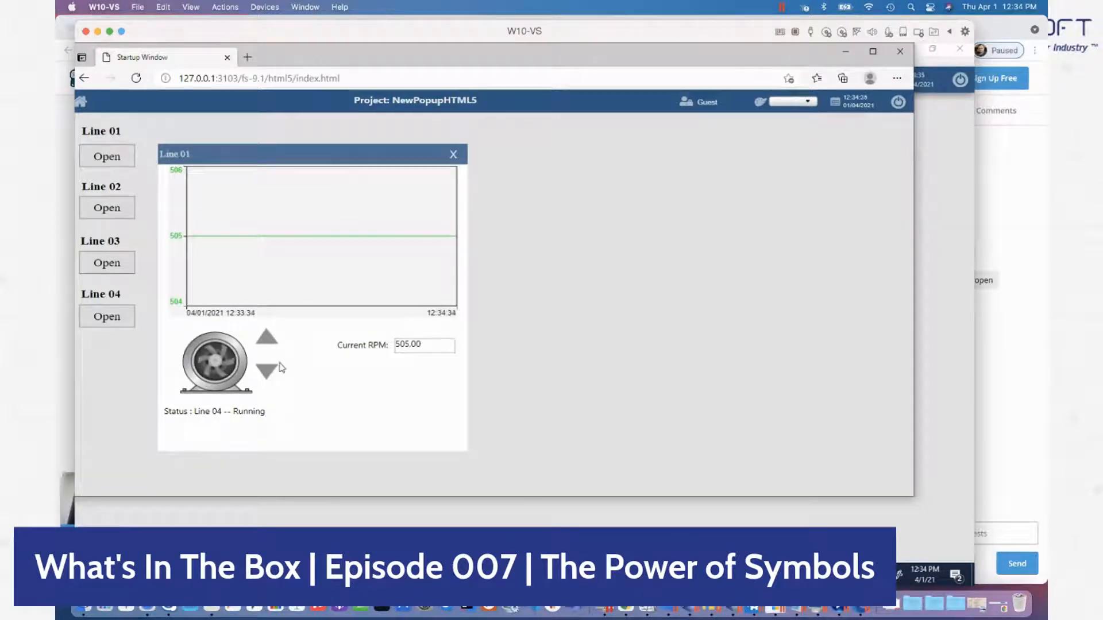
{"action": "left_click", "coordinate": [268, 376]}
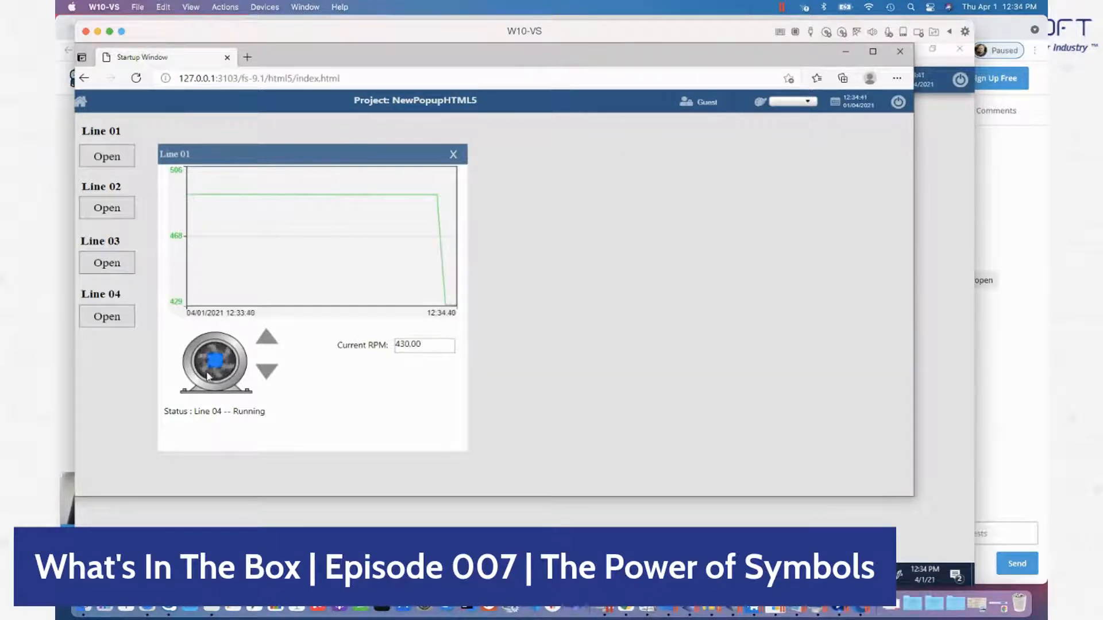
- Open the Line 02 popup to the right of the Line 01 popup and lower the Line 01 RPM to 385
{"action": "left_click", "coordinate": [107, 208]}
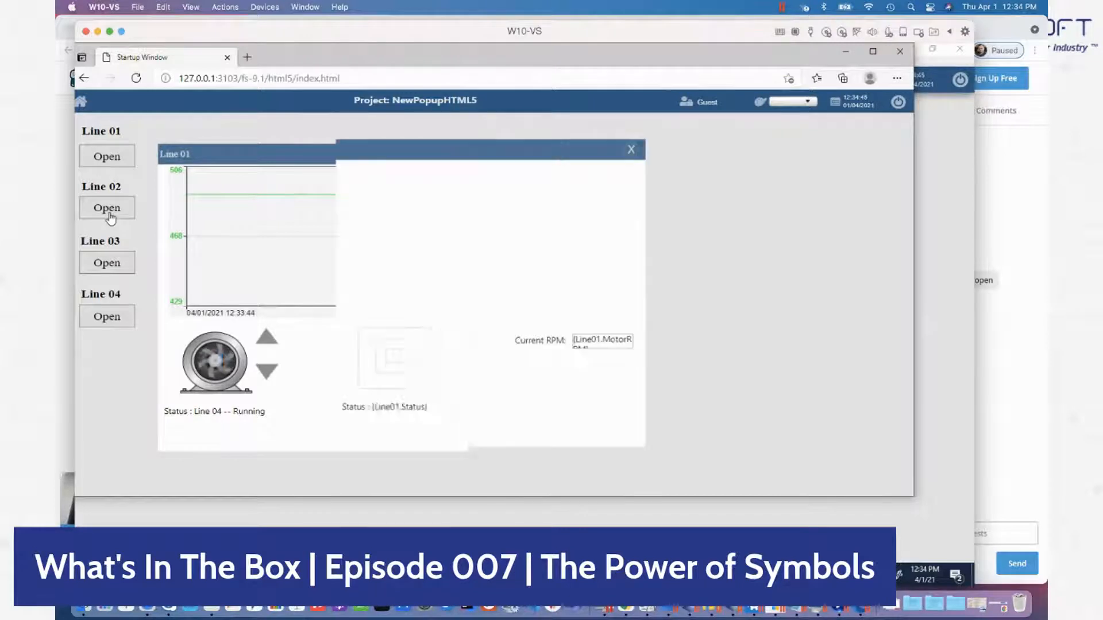
{"action": "left_click_drag", "start_coordinate": [512, 152], "coordinate": [712, 154]}
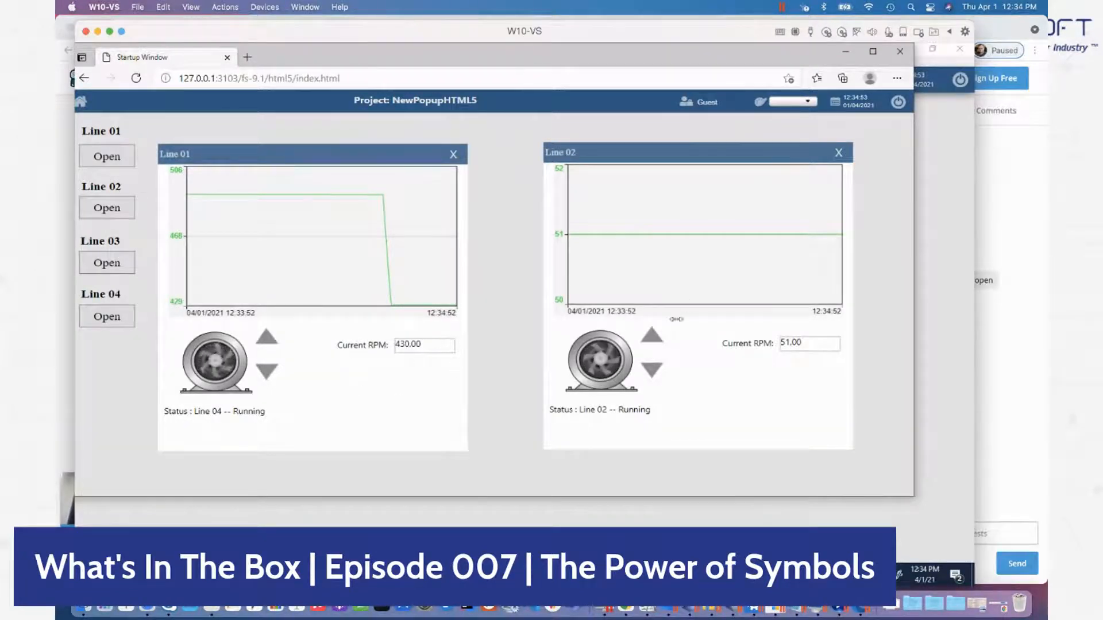
{"action": "left_click", "coordinate": [268, 372]}
{"action": "left_click", "coordinate": [268, 373]}
{"action": "left_click", "coordinate": [269, 374]}
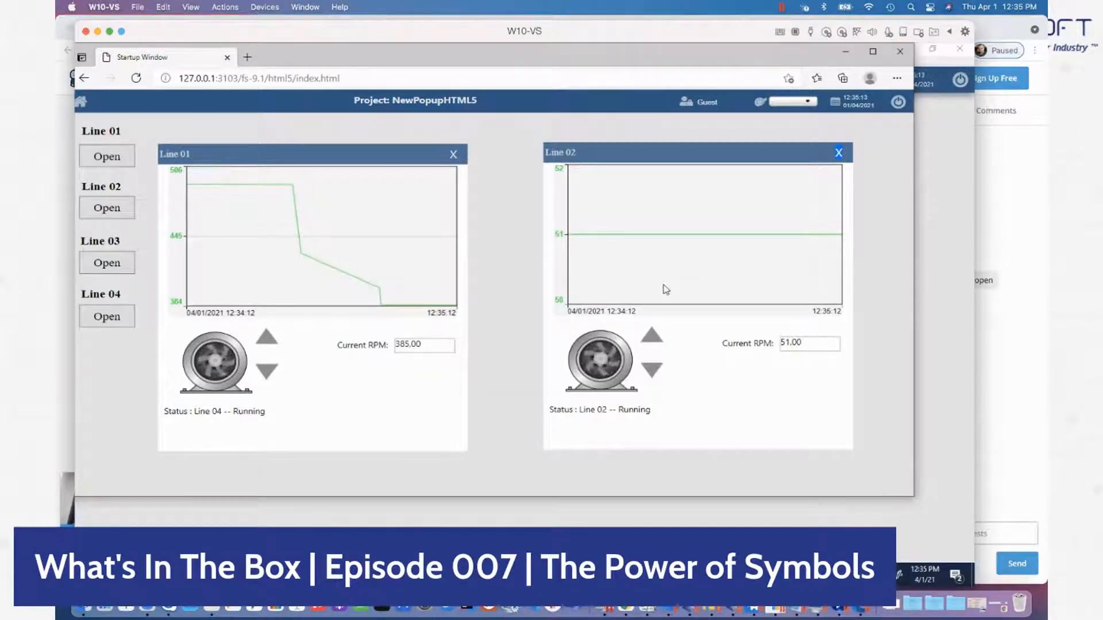
- Highlight the Current RPM values in the Line 01 and Line 02 popups to compare them
{"action": "left_click_drag", "start_coordinate": [425, 344], "coordinate": [384, 345]}
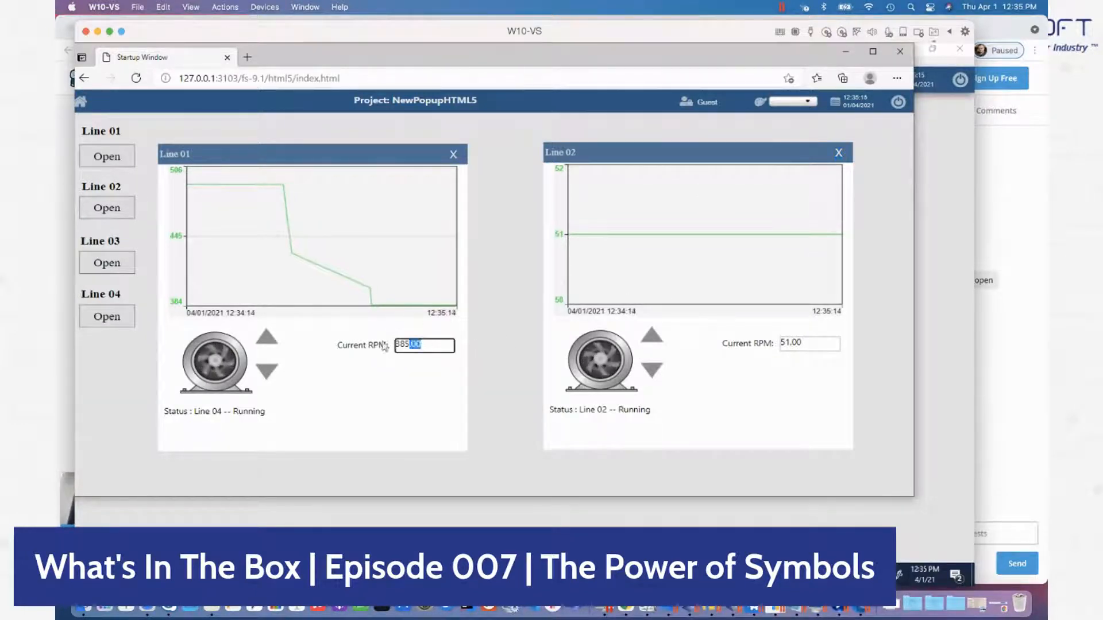
{"action": "left_click_drag", "start_coordinate": [831, 342], "coordinate": [769, 350]}
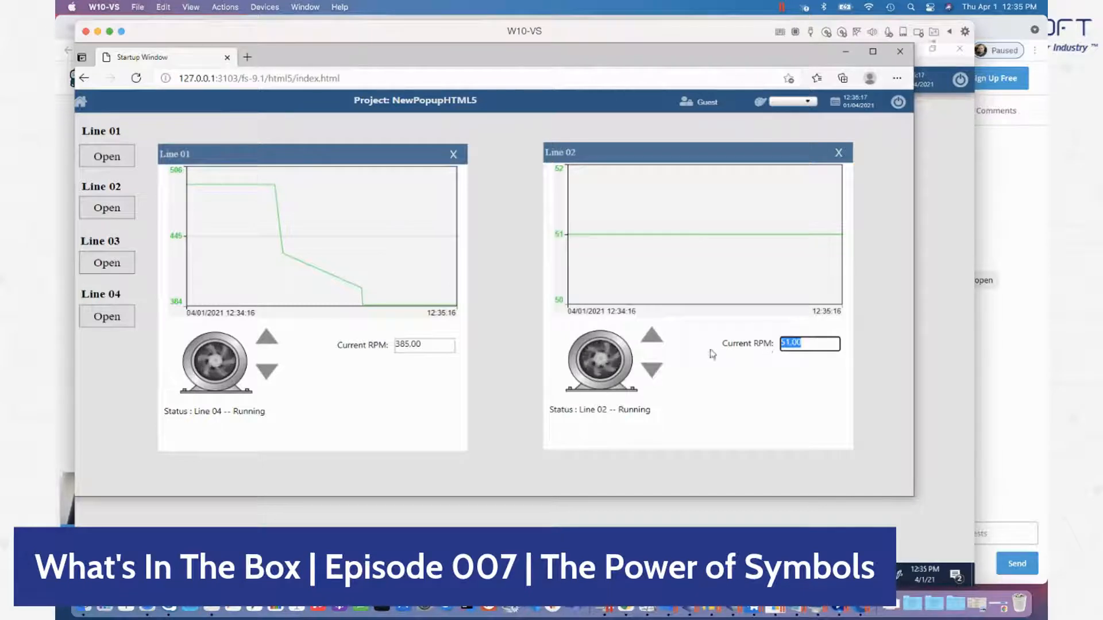
{"action": "left_click", "coordinate": [845, 412]}
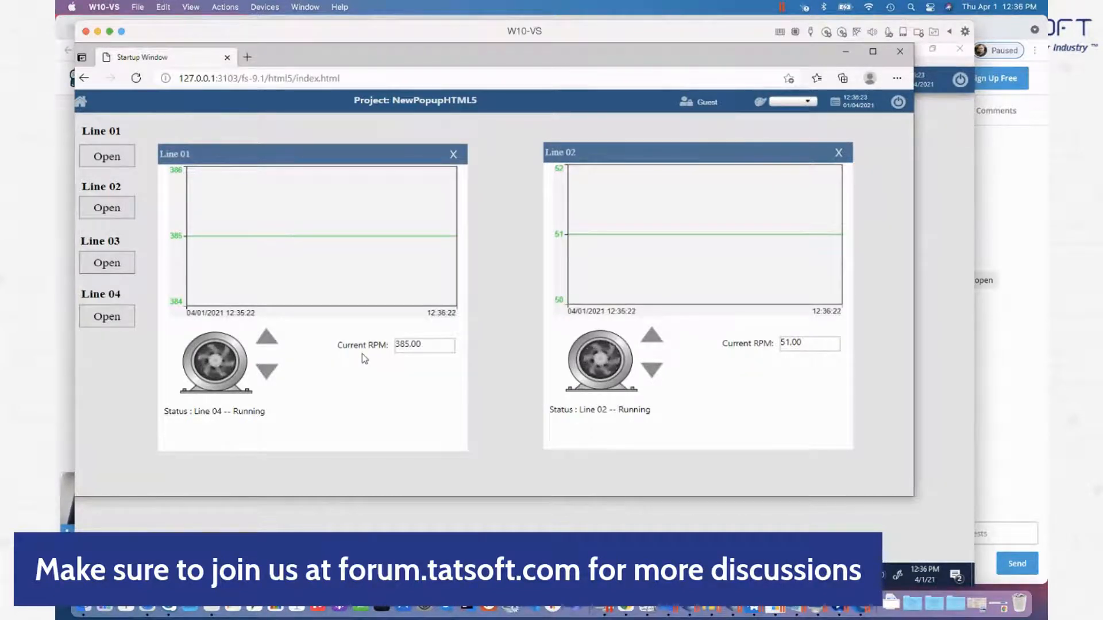
- Open the Line 03 popup and place it between the Line 01 and Line 02 popups, overlapping both
{"action": "left_click", "coordinate": [120, 266]}
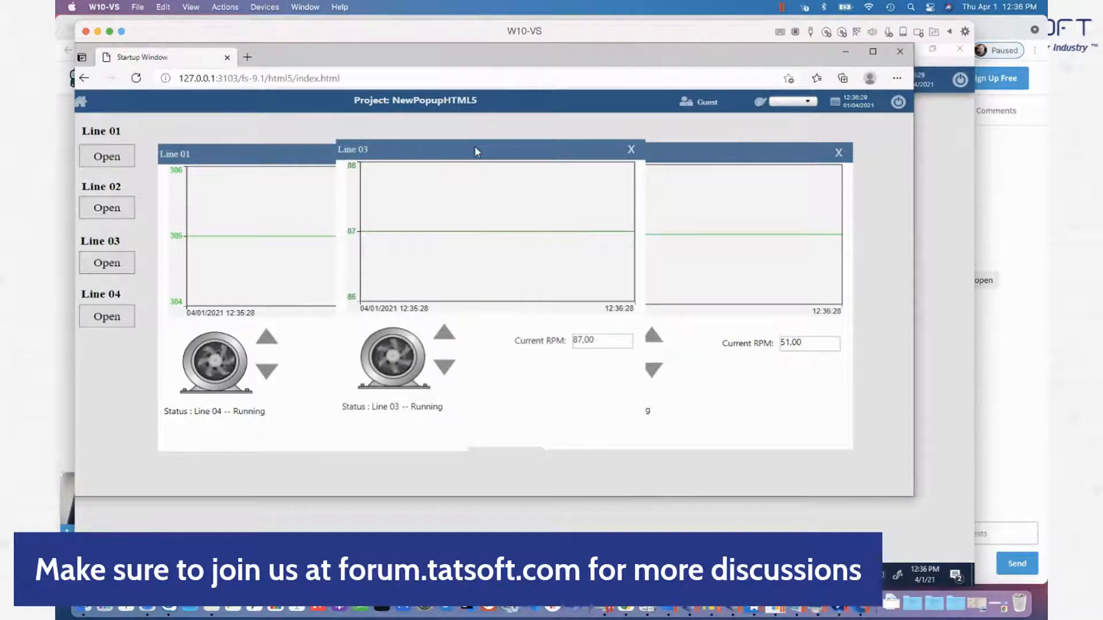
{"action": "left_click_drag", "start_coordinate": [474, 151], "coordinate": [531, 141]}
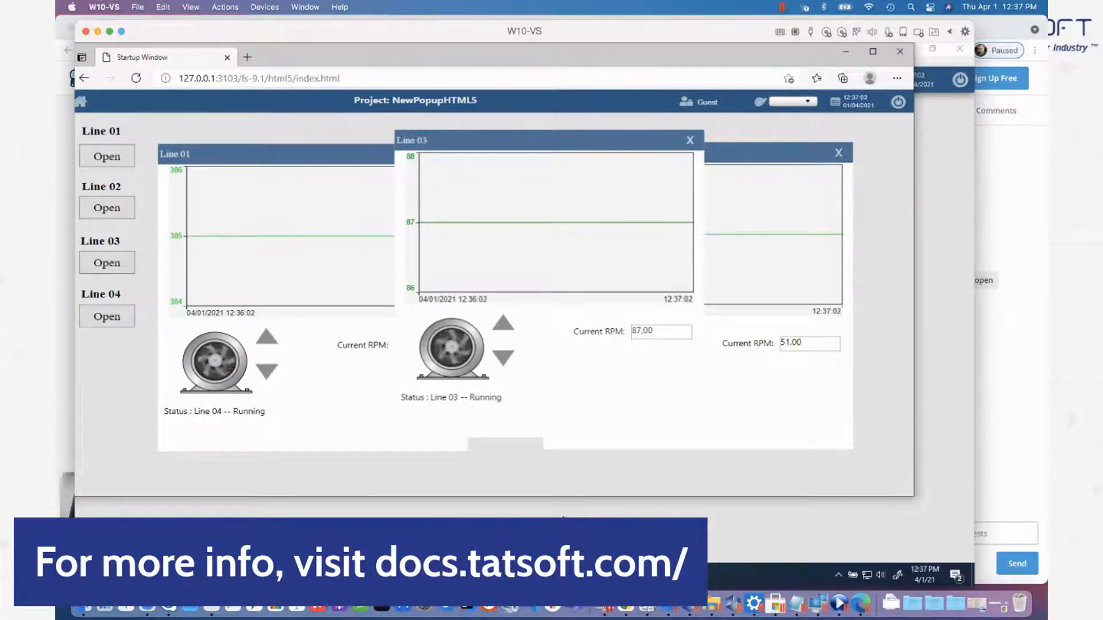
- Switch to the FactoryStudio_March_25thv2 project window
{"action": "left_click", "coordinate": [523, 574]}
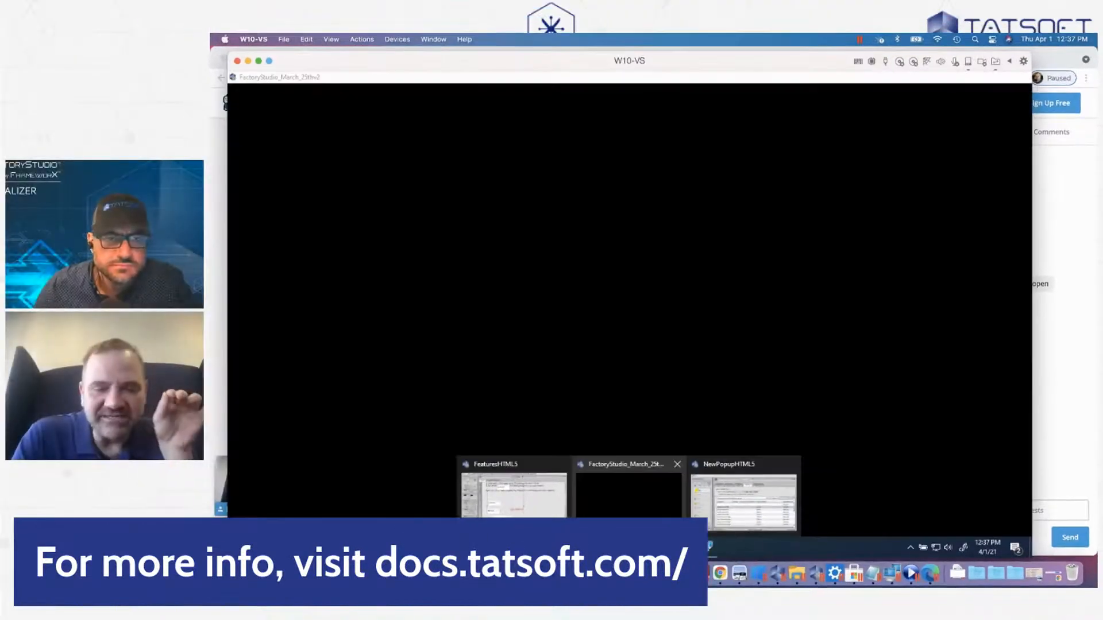
{"action": "mouse_move", "coordinate": [431, 512]}
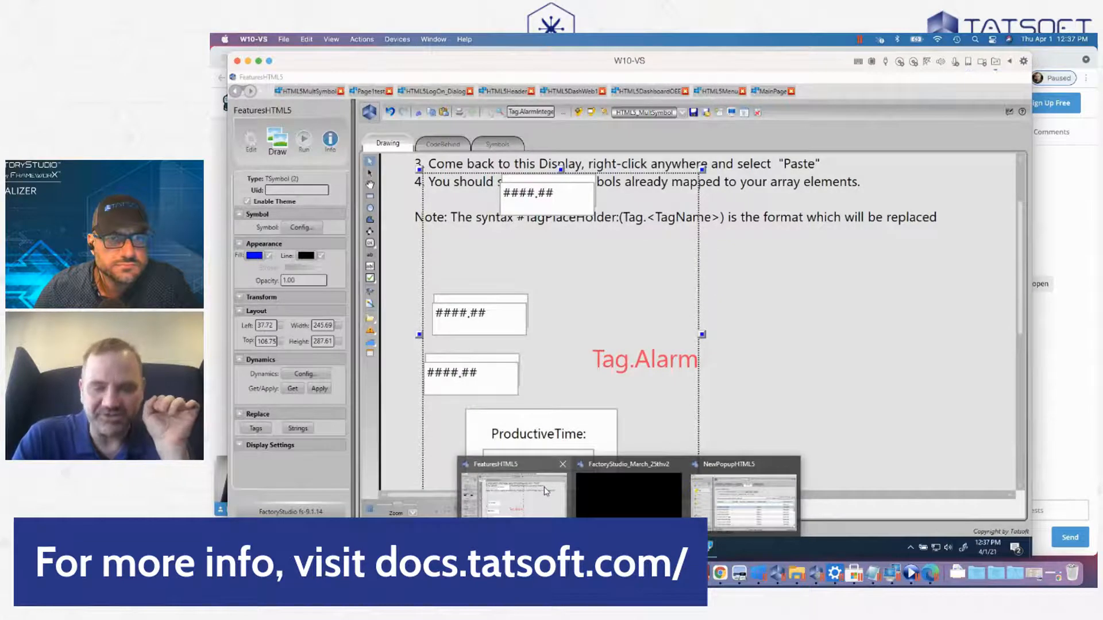
{"action": "mouse_move", "coordinate": [639, 492]}
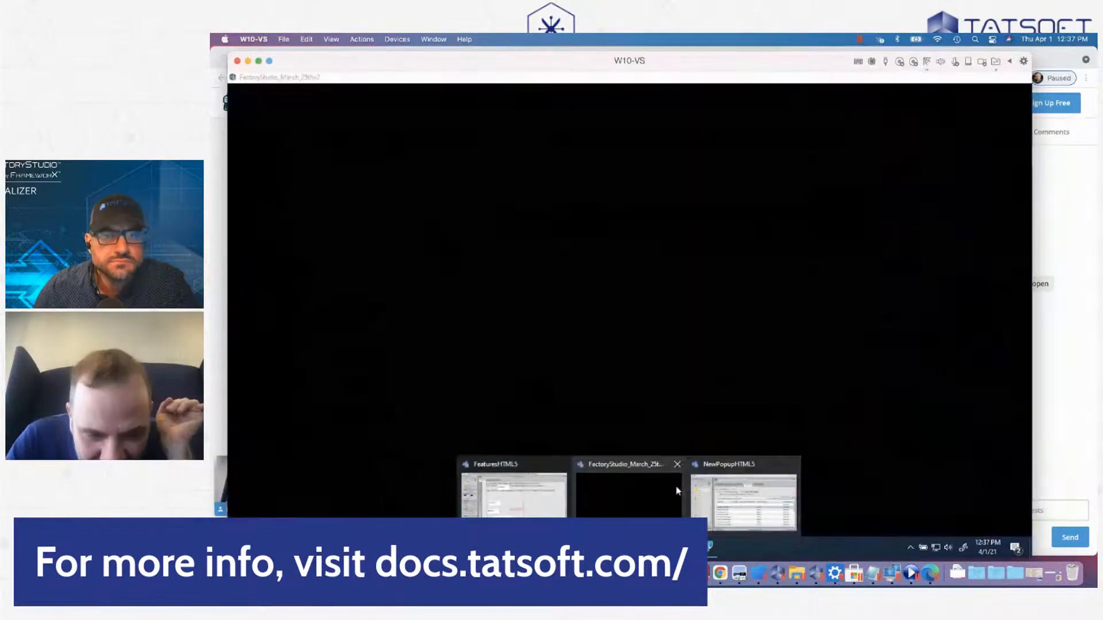
{"action": "left_click", "coordinate": [660, 492]}
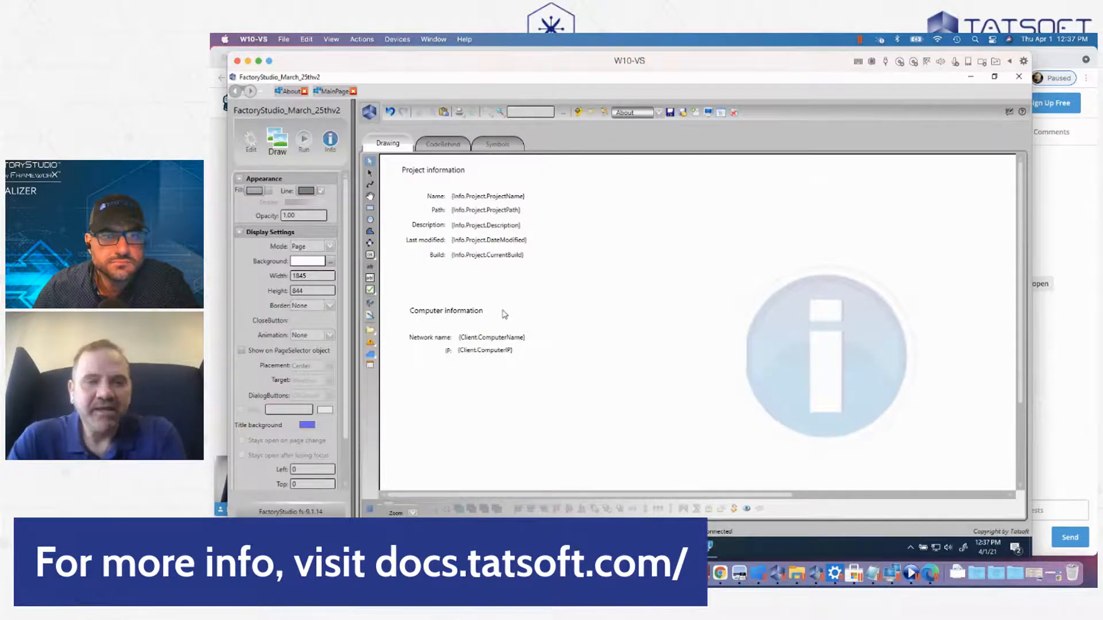
- Open the Architecture display and fit its whole diagram into view
{"action": "mouse_move", "coordinate": [370, 290]}
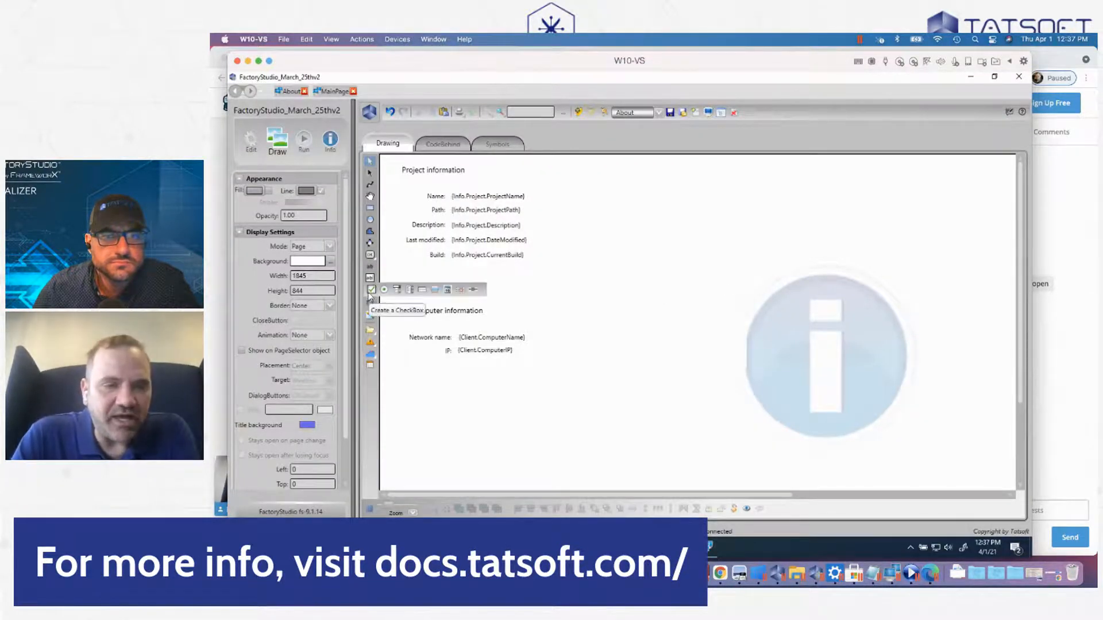
{"action": "left_click", "coordinate": [659, 114]}
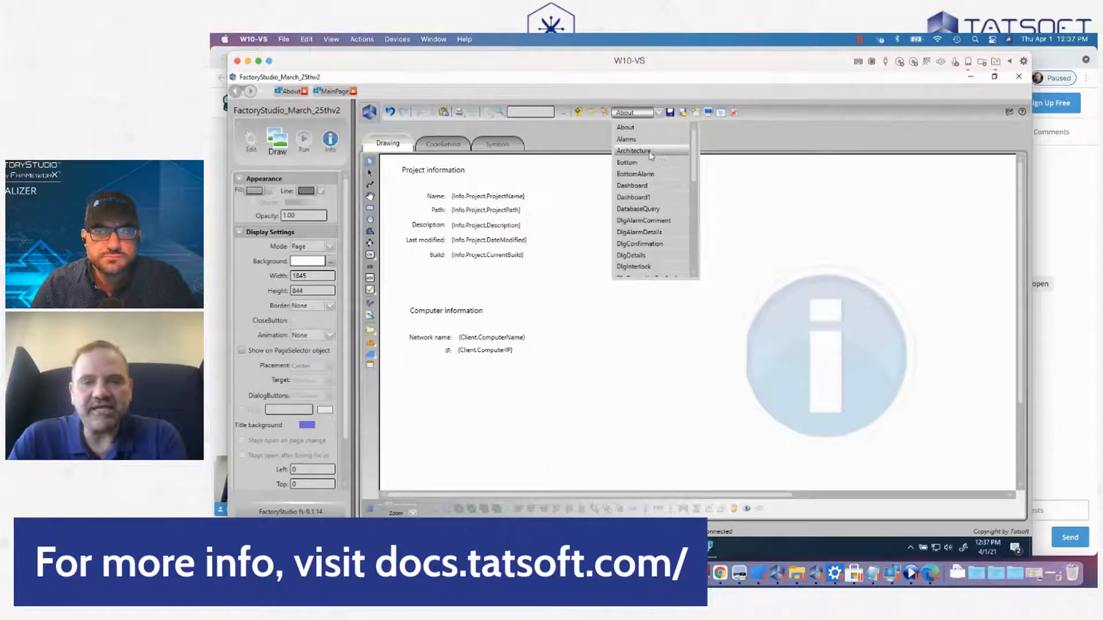
{"action": "left_click", "coordinate": [653, 153]}
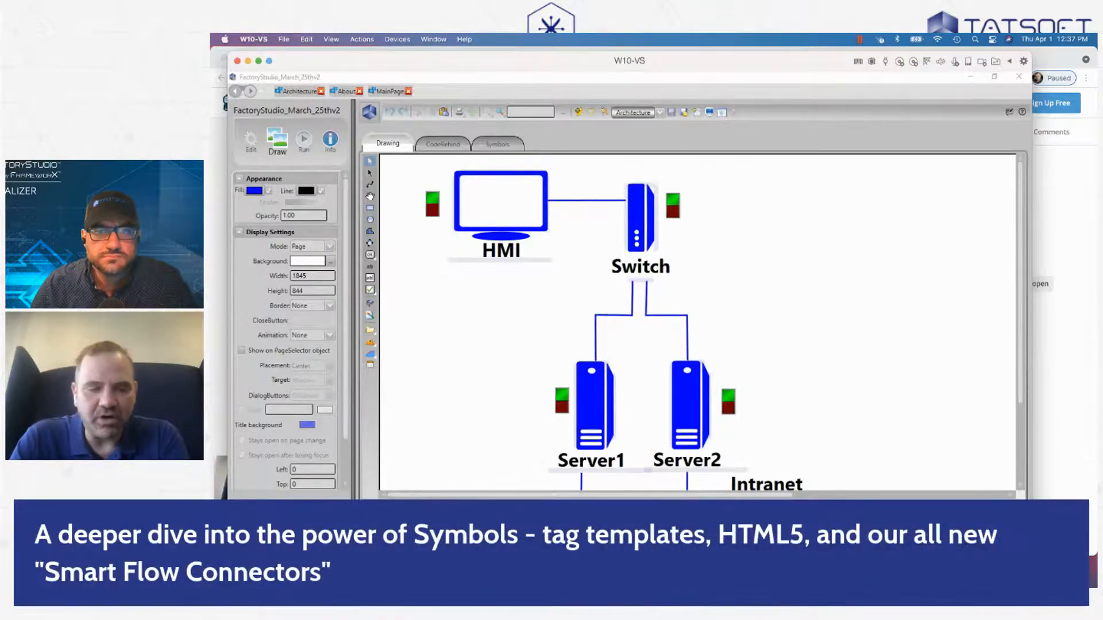
{"action": "left_click", "coordinate": [425, 497]}
{"action": "left_click", "coordinate": [424, 494]}
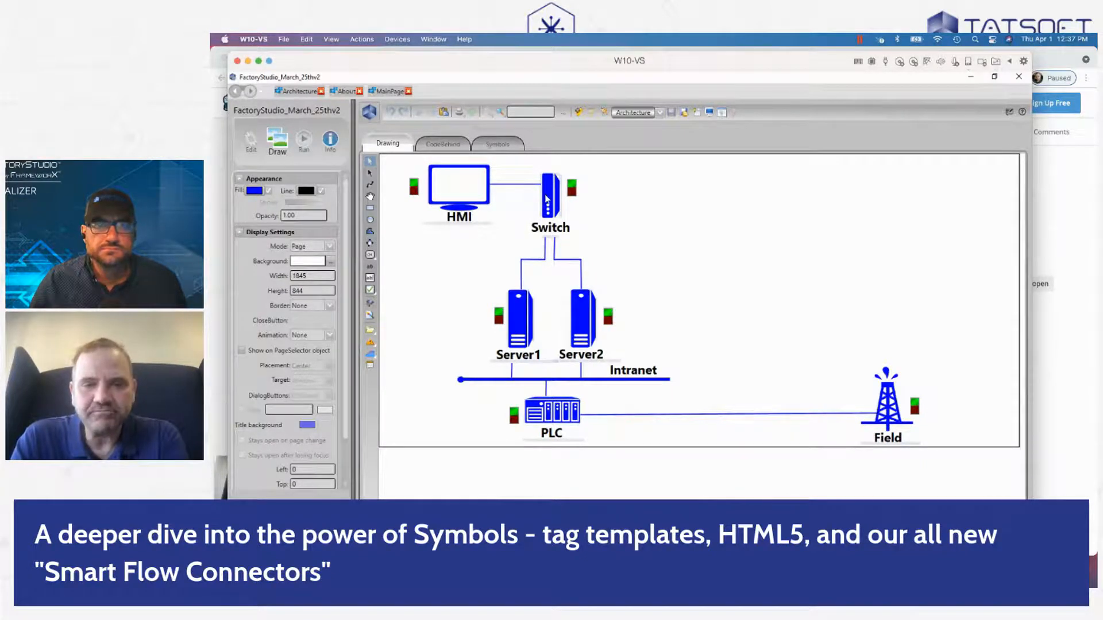
- Examine the Switch symbol and its link to the HMI in the architecture diagram
{"action": "mouse_move", "coordinate": [547, 200]}
{"action": "left_mouse_down"}
{"action": "mouse_move", "coordinate": [643, 191]}
{"action": "mouse_move", "coordinate": [764, 230]}
{"action": "mouse_move", "coordinate": [538, 208]}
{"action": "mouse_move", "coordinate": [542, 197]}
{"action": "mouse_move", "coordinate": [660, 195]}
{"action": "mouse_move", "coordinate": [547, 199]}
{"action": "left_mouse_up"}
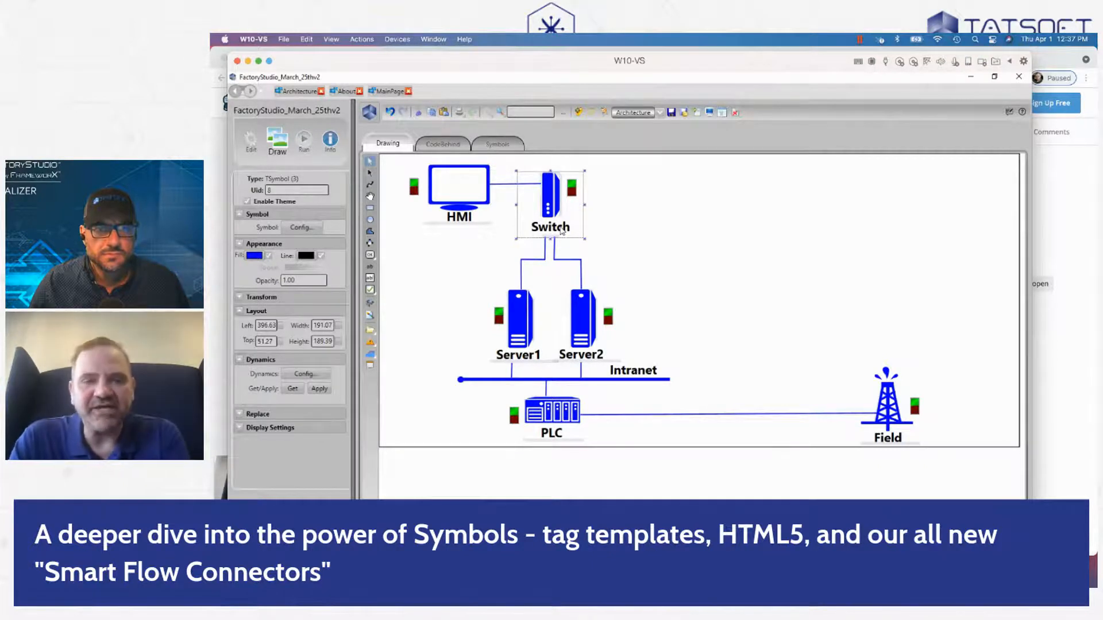
{"action": "left_click", "coordinate": [494, 192]}
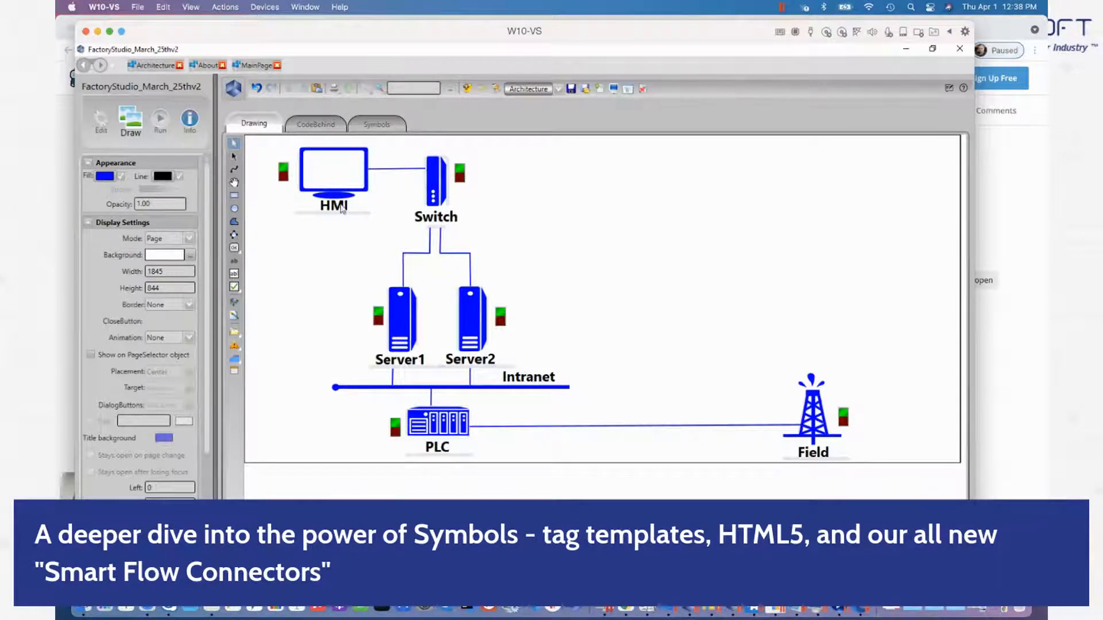
{"action": "left_click", "coordinate": [448, 201]}
{"action": "left_click", "coordinate": [610, 217]}
- Draw a vertical rectangle about 63 by 247 in the empty area beyond the Switch, with a circle about 38 wide on its lower-right corner
{"action": "left_click", "coordinate": [234, 195]}
{"action": "left_click_drag", "start_coordinate": [609, 164], "coordinate": [635, 261]}
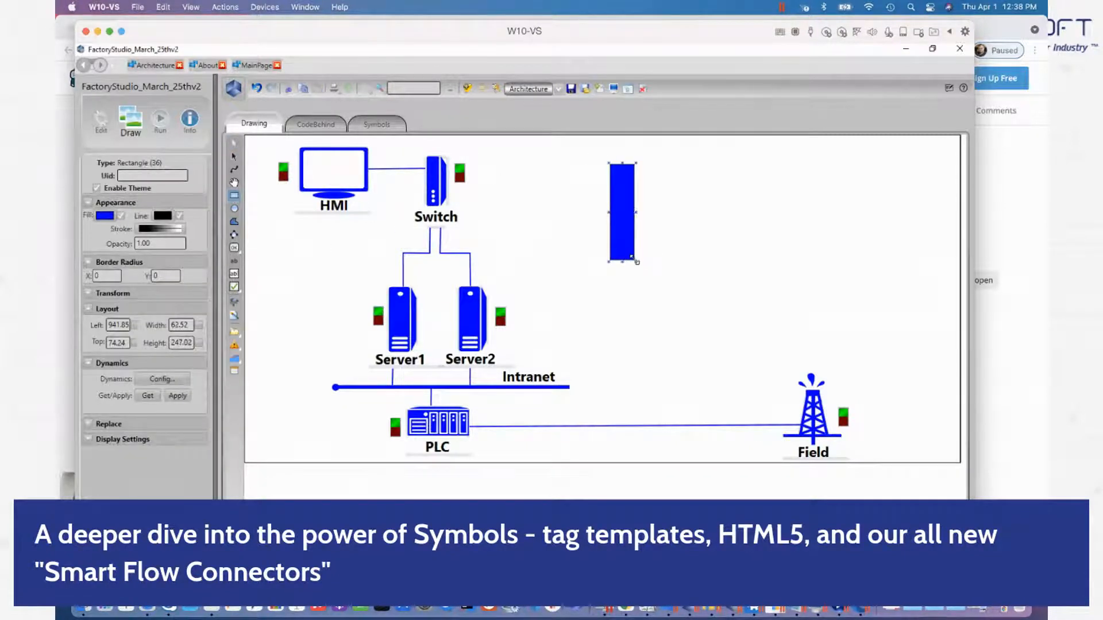
{"action": "left_click", "coordinate": [637, 263]}
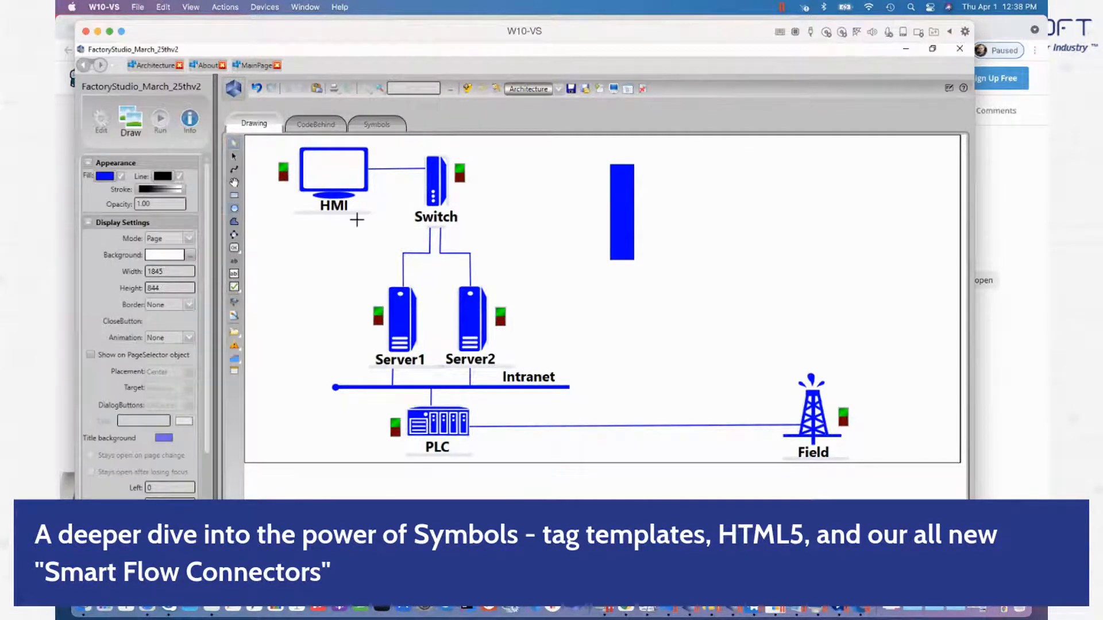
{"action": "left_click_drag", "start_coordinate": [626, 252], "coordinate": [640, 267]}
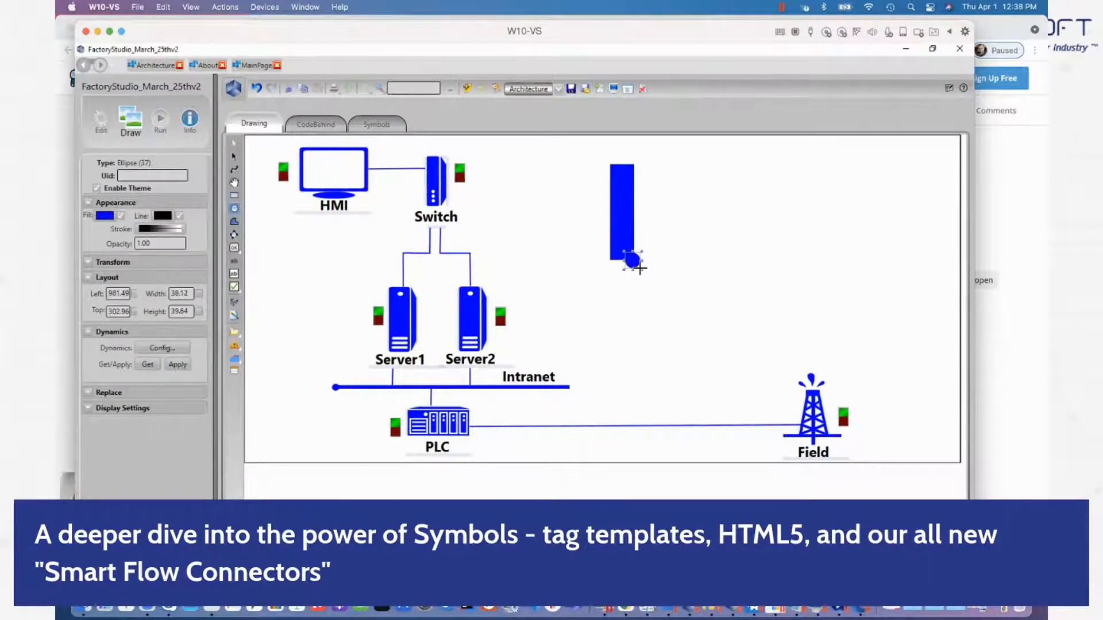
- Fill the circle with turquoise #FF66FFCC and place a copy of it on the rectangle's upper-right corner
{"action": "left_click", "coordinate": [632, 261]}
{"action": "left_click", "coordinate": [106, 216]}
{"action": "left_click", "coordinate": [412, 298]}
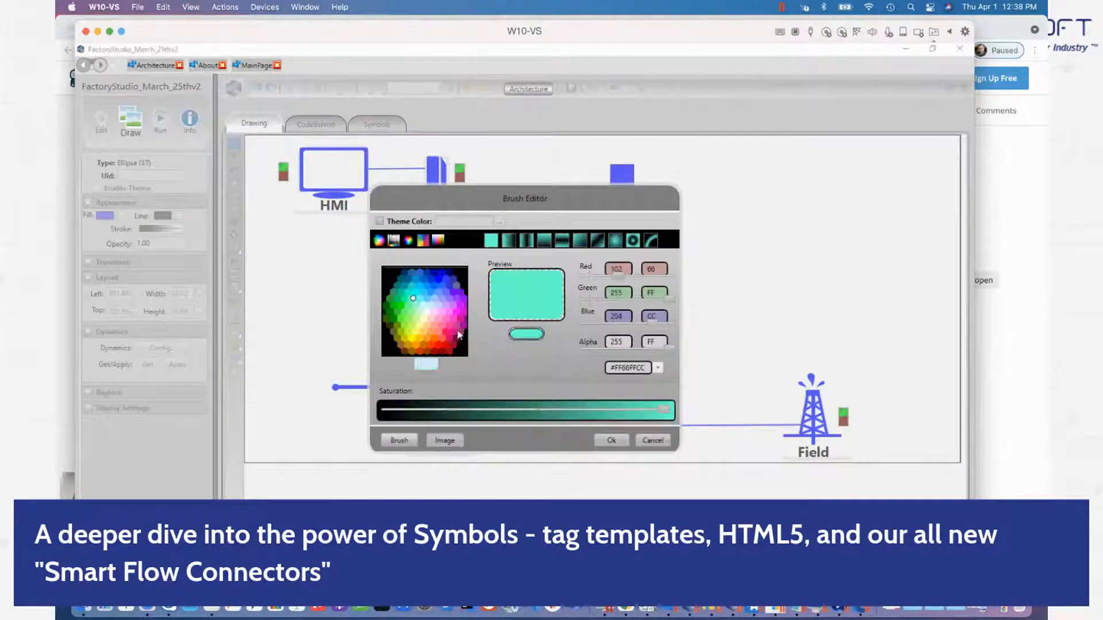
{"action": "left_click", "coordinate": [611, 441]}
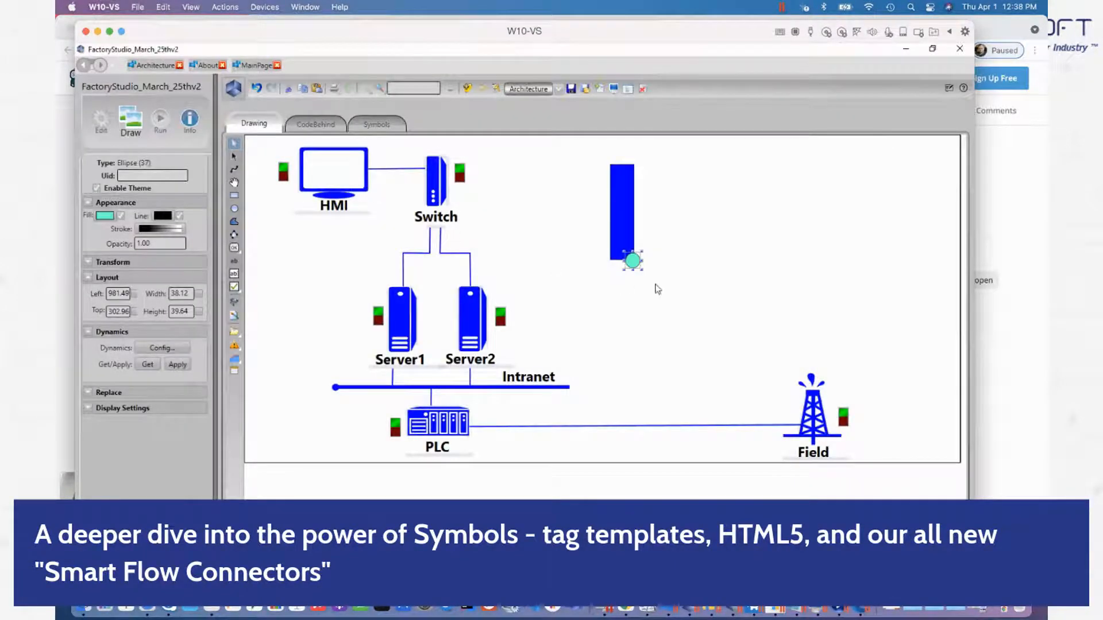
{"action": "left_click_drag", "start_coordinate": [634, 257], "coordinate": [636, 173]}
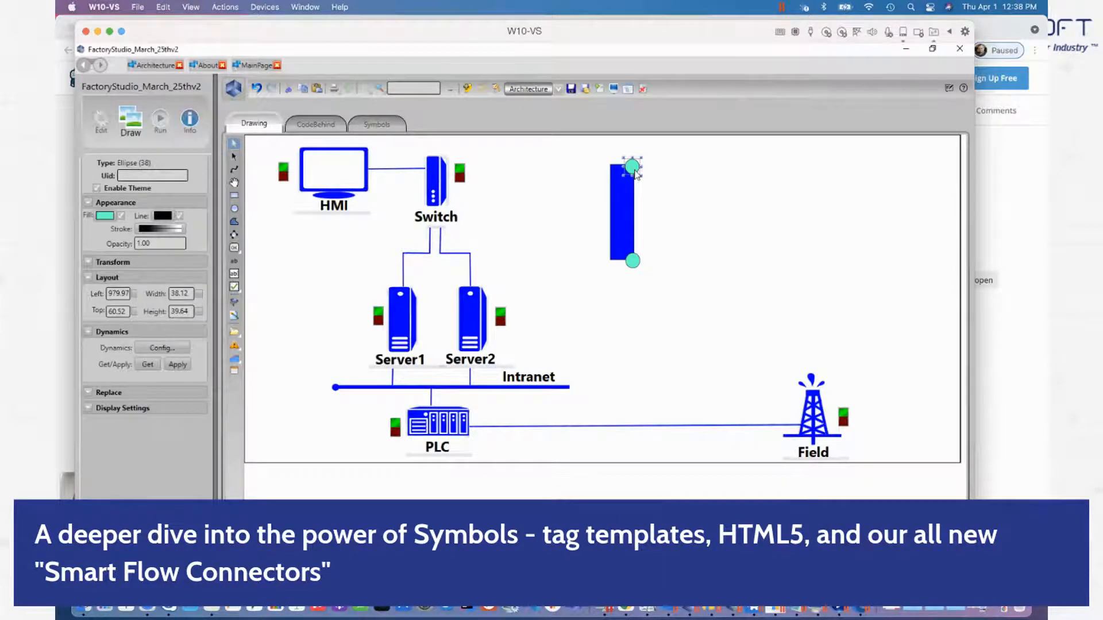
- Set the Uid of the upper circle to node1 and that of the lower circle to node34
{"action": "left_click", "coordinate": [150, 173]}
{"action": "type", "text": "node1"}
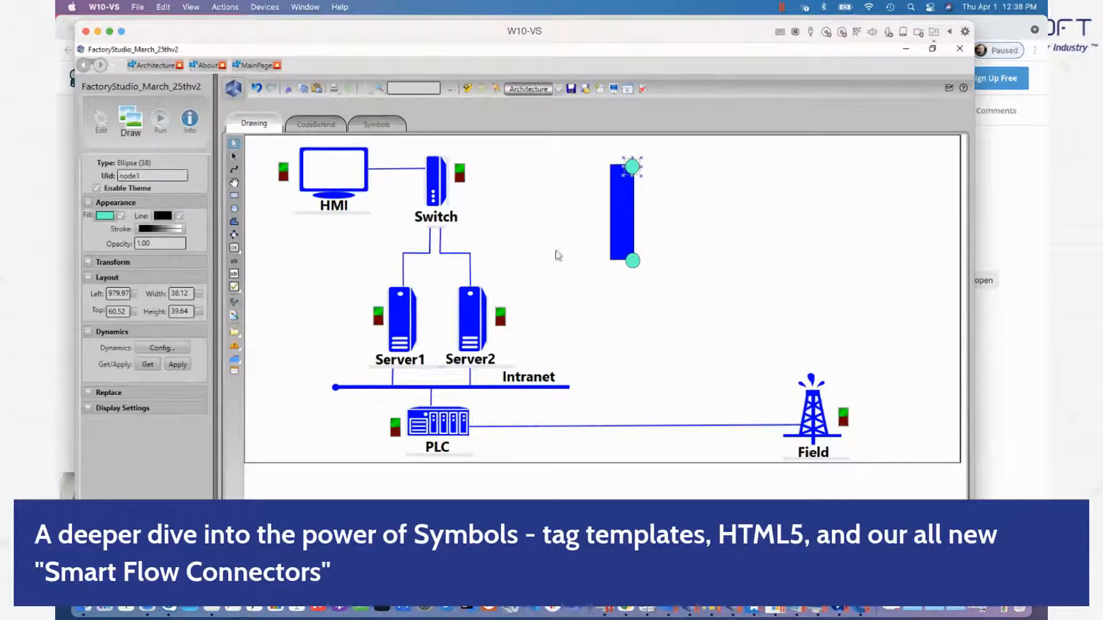
{"action": "left_click", "coordinate": [633, 261]}
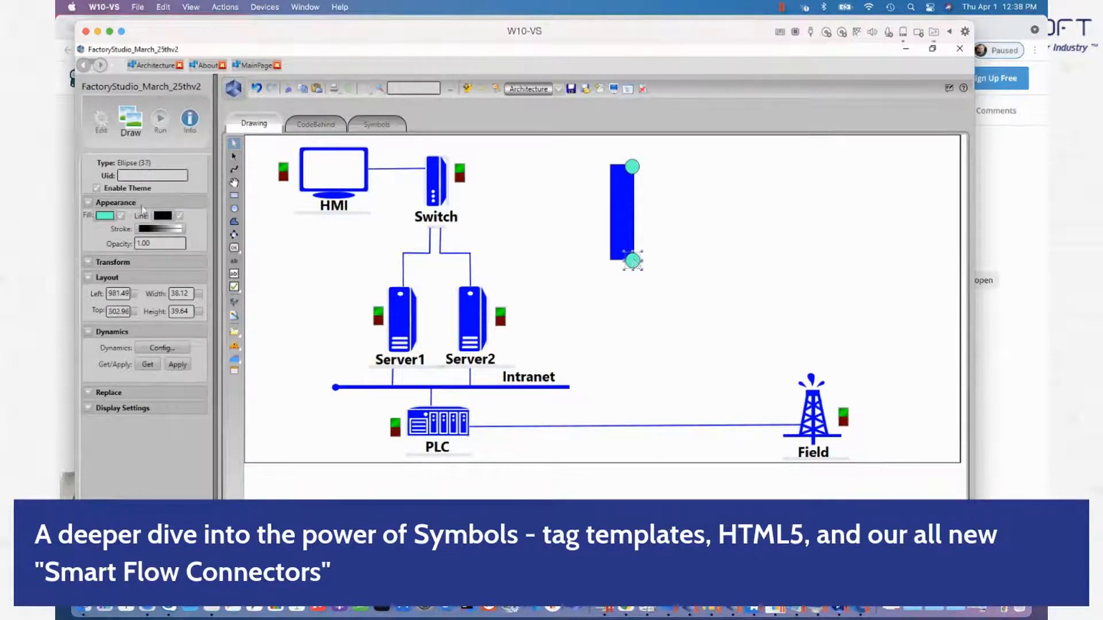
{"action": "type", "text": "node34"}
{"action": "left_click", "coordinate": [633, 261]}
- Make the rectangle and its two circles into a new symbol named Connector1 with connections allowed
{"action": "left_click", "coordinate": [626, 240]}
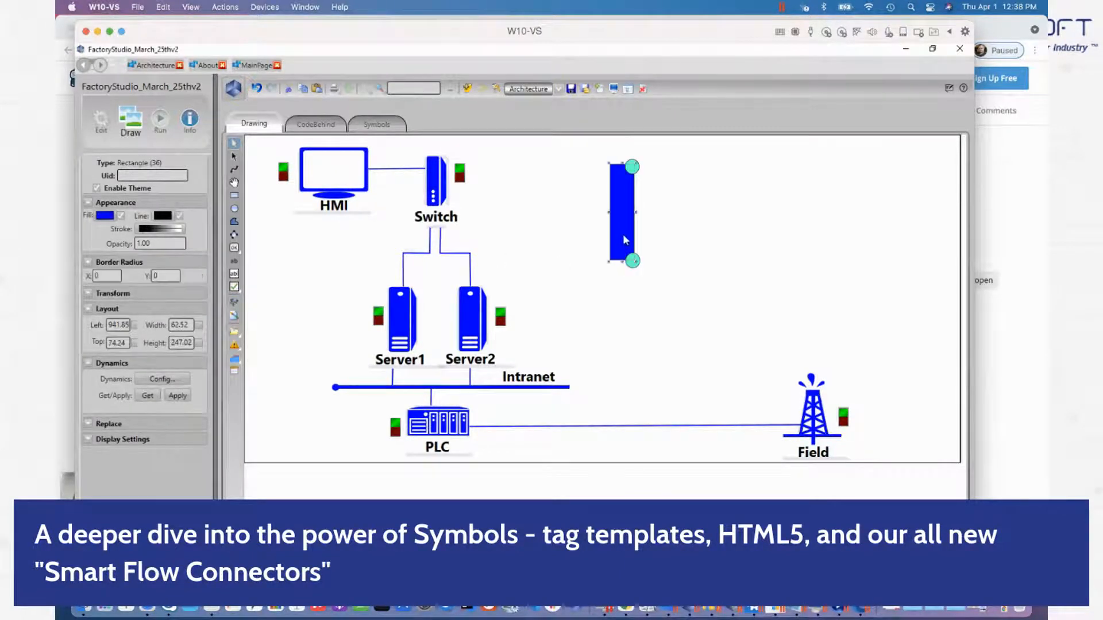
{"action": "left_click_drag", "start_coordinate": [582, 150], "coordinate": [693, 297]}
{"action": "right_click", "coordinate": [627, 241]}
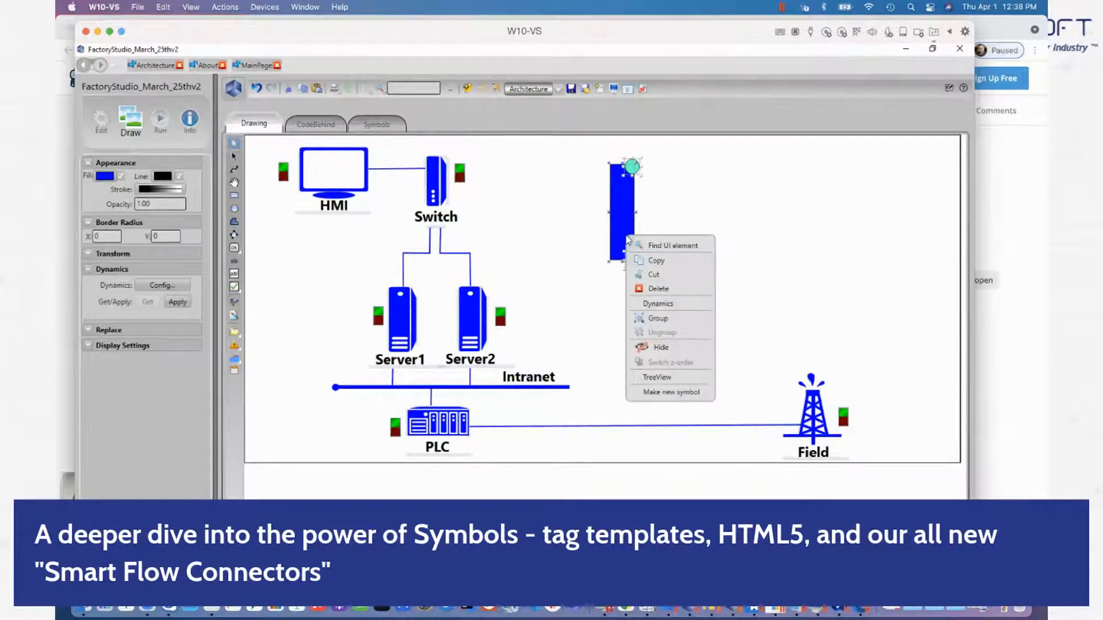
{"action": "left_click", "coordinate": [673, 393]}
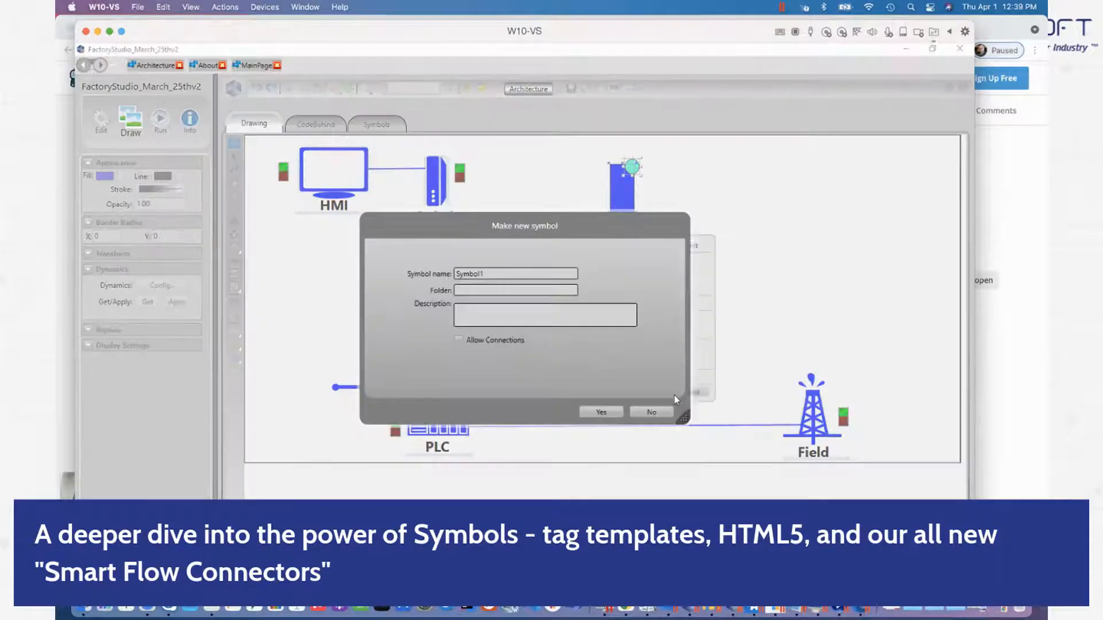
{"action": "left_click", "coordinate": [460, 340]}
{"action": "left_click_drag", "start_coordinate": [486, 274], "coordinate": [390, 268]}
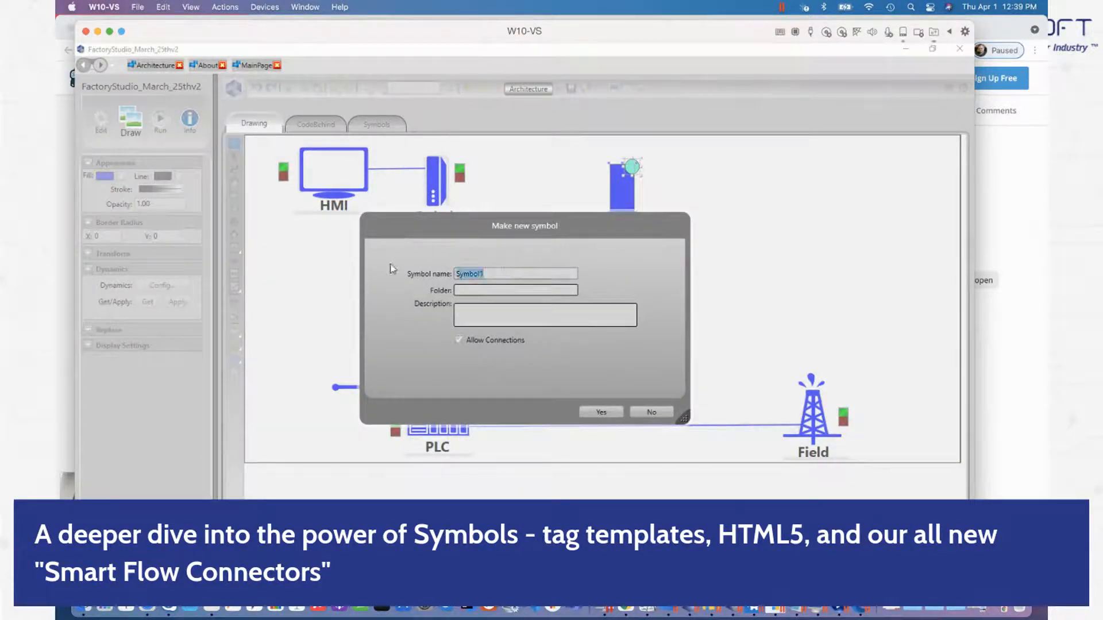
{"action": "type", "text": "Connector1"}
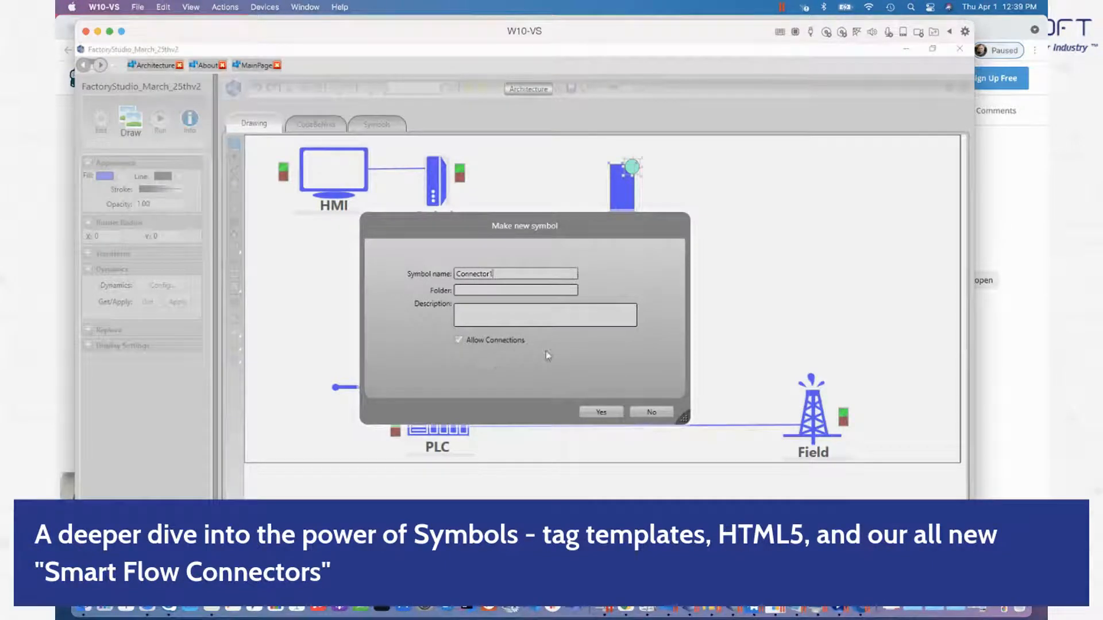
{"action": "left_click", "coordinate": [598, 413]}
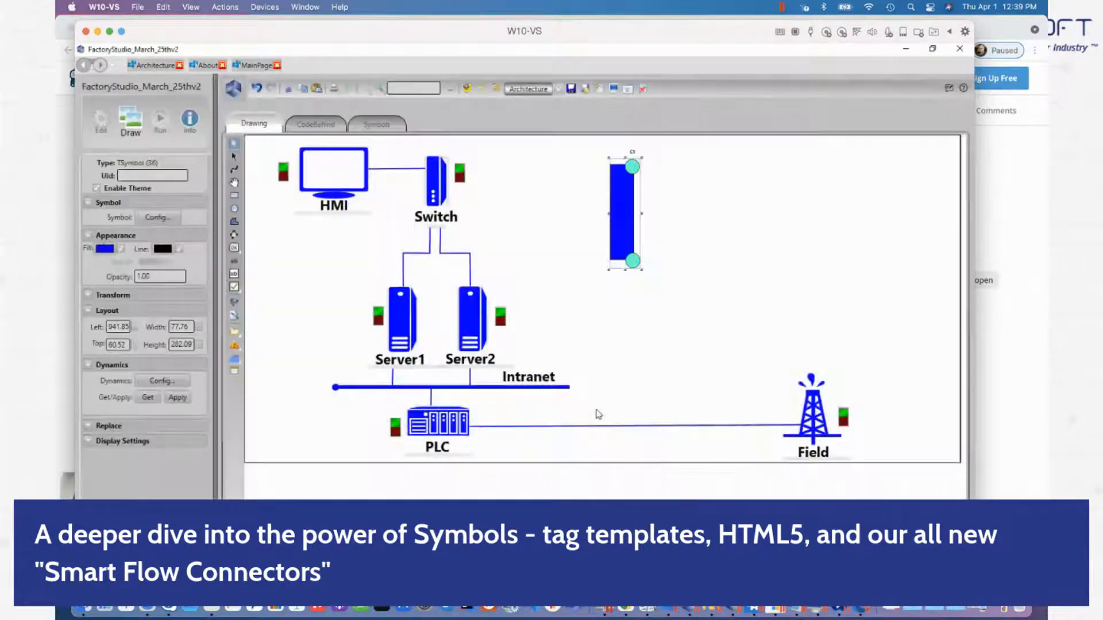
- Draw a connector from the new symbol's lower node to the Intranet line's left end, and move the symbol beneath the HMI
{"action": "left_click_drag", "start_coordinate": [623, 224], "coordinate": [573, 225]}
{"action": "left_click", "coordinate": [636, 306]}
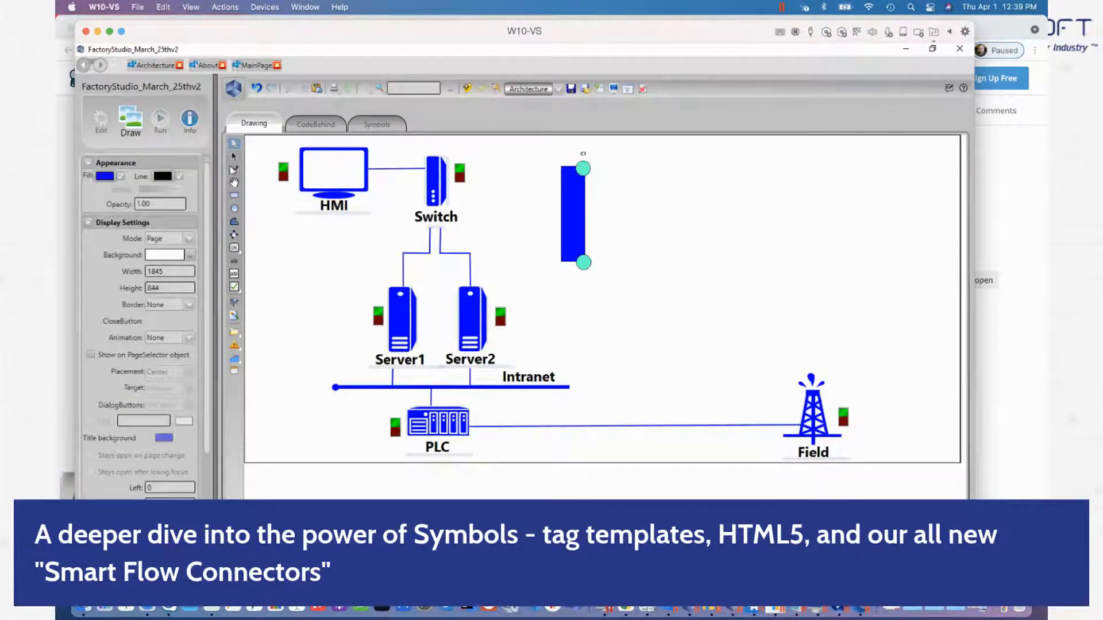
{"action": "left_click", "coordinate": [235, 171]}
{"action": "left_click_drag", "start_coordinate": [583, 263], "coordinate": [335, 387]}
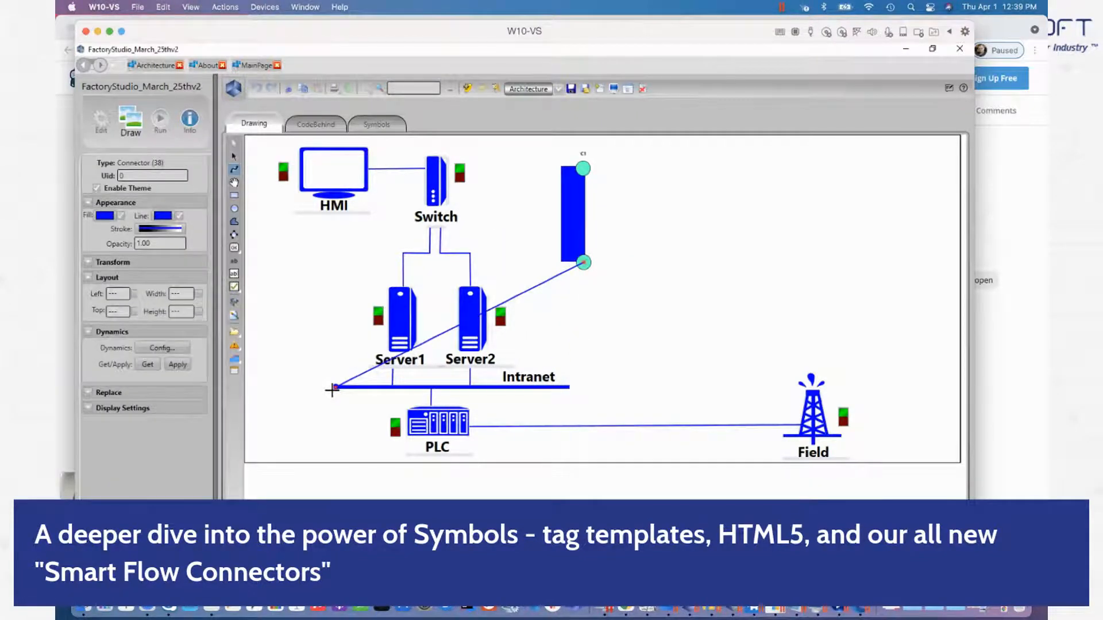
{"action": "left_click_drag", "start_coordinate": [568, 242], "coordinate": [310, 332]}
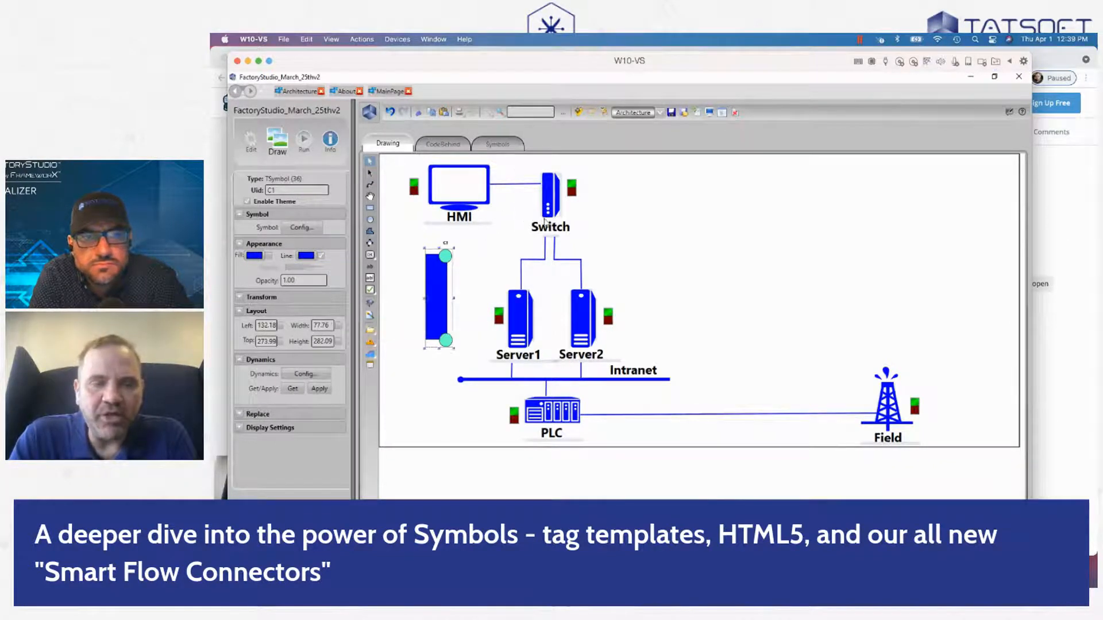
- Open the tag templates in the project's edit area and display the members of the Switch template
{"action": "left_click_drag", "start_coordinate": [544, 221], "coordinate": [539, 216]}
{"action": "left_click", "coordinate": [251, 144]}
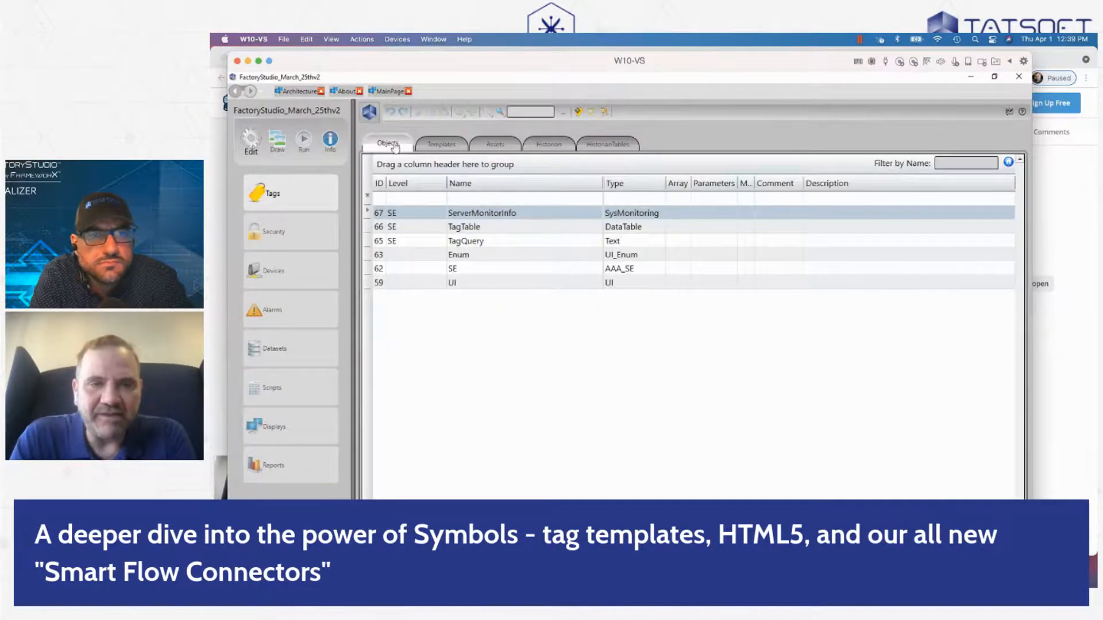
{"action": "left_click", "coordinate": [458, 143]}
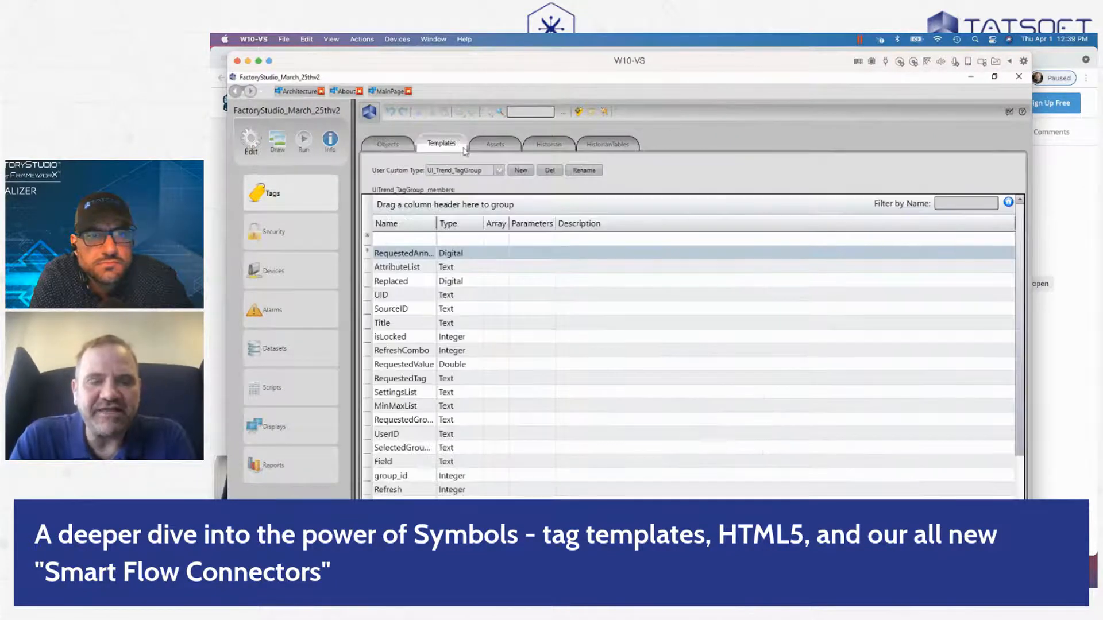
{"action": "left_click", "coordinate": [488, 172]}
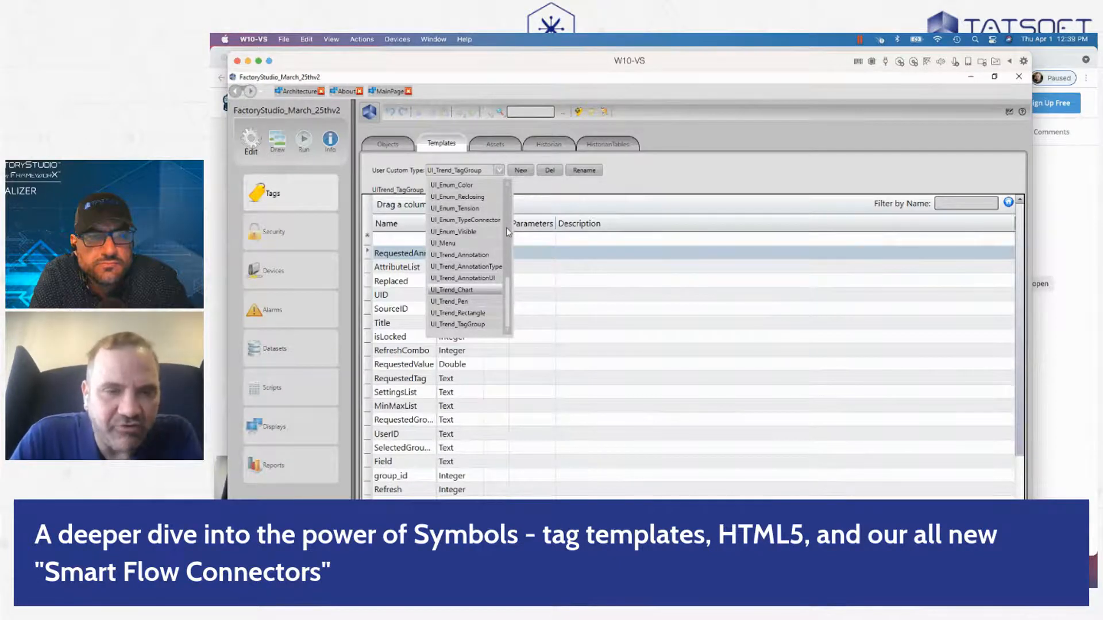
{"action": "scroll", "coordinate": [507, 232], "scroll_direction": "up", "scroll_amount": 5}
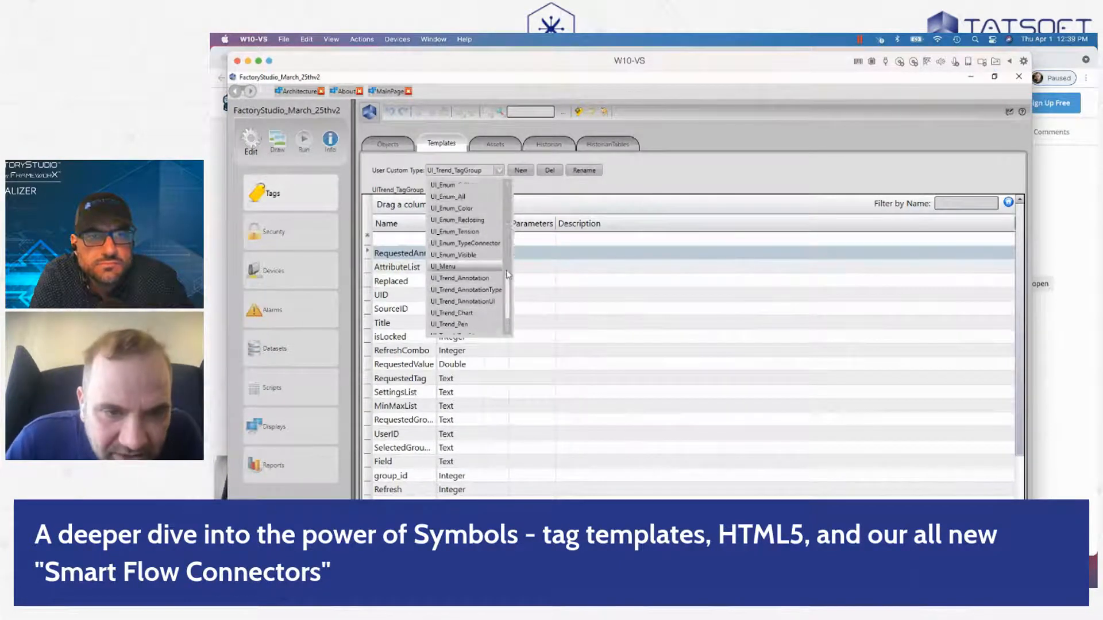
{"action": "left_click_drag", "start_coordinate": [507, 232], "coordinate": [509, 246]}
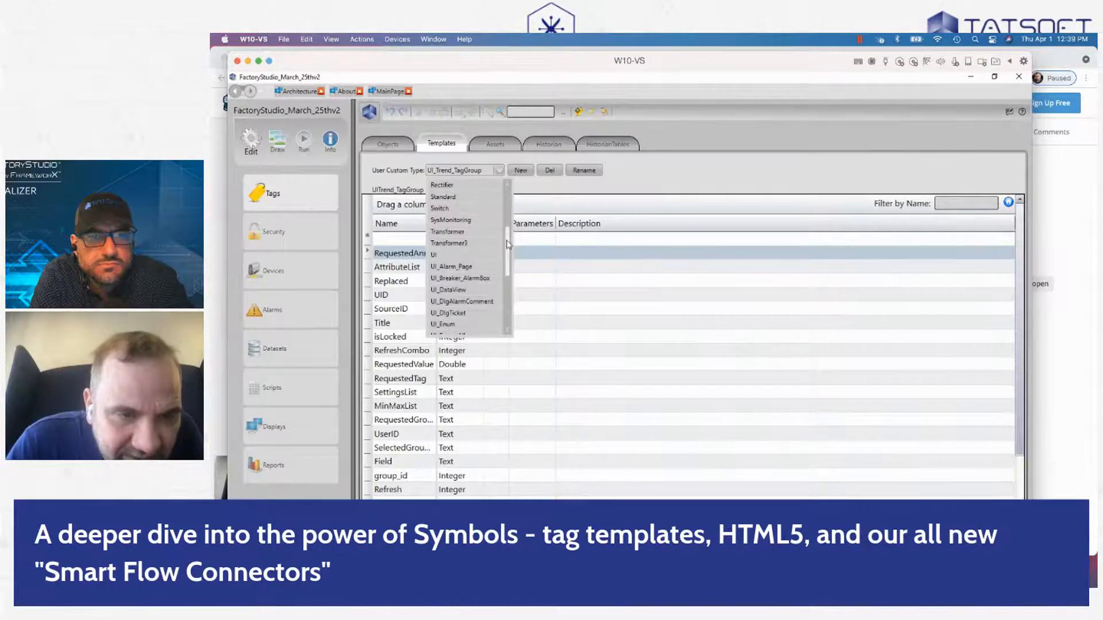
{"action": "left_click", "coordinate": [440, 208]}
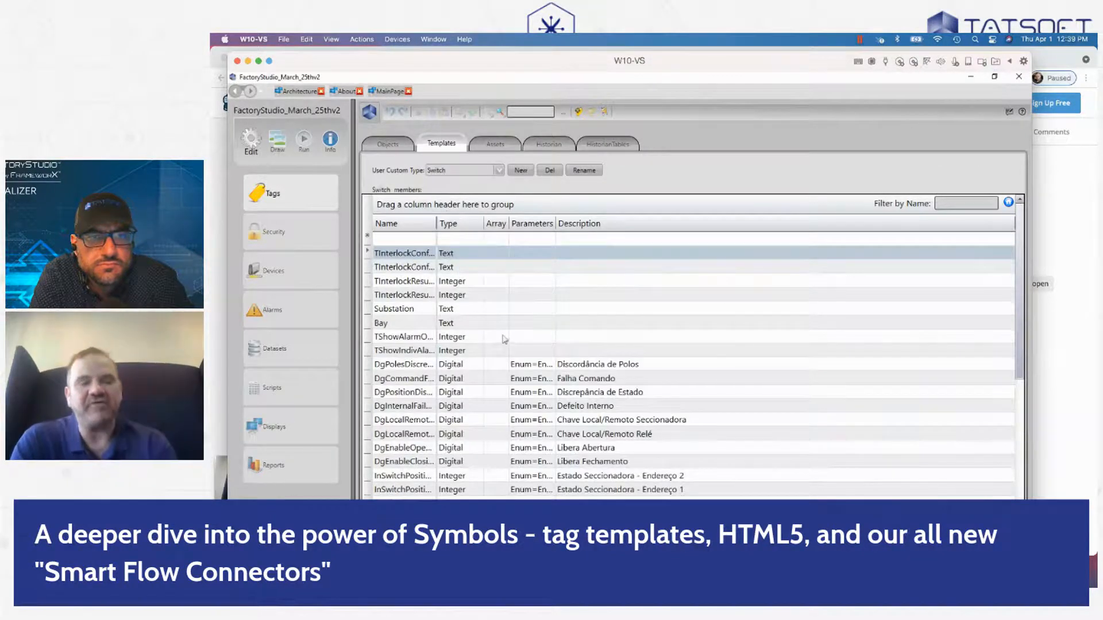
- Widen the Name column and look through the Switch template's members, including the state, voltage and current color tags
{"action": "mouse_move", "coordinate": [509, 225]}
{"action": "left_mouse_down"}
{"action": "mouse_move", "coordinate": [462, 229]}
{"action": "mouse_move", "coordinate": [515, 224]}
{"action": "left_mouse_up"}
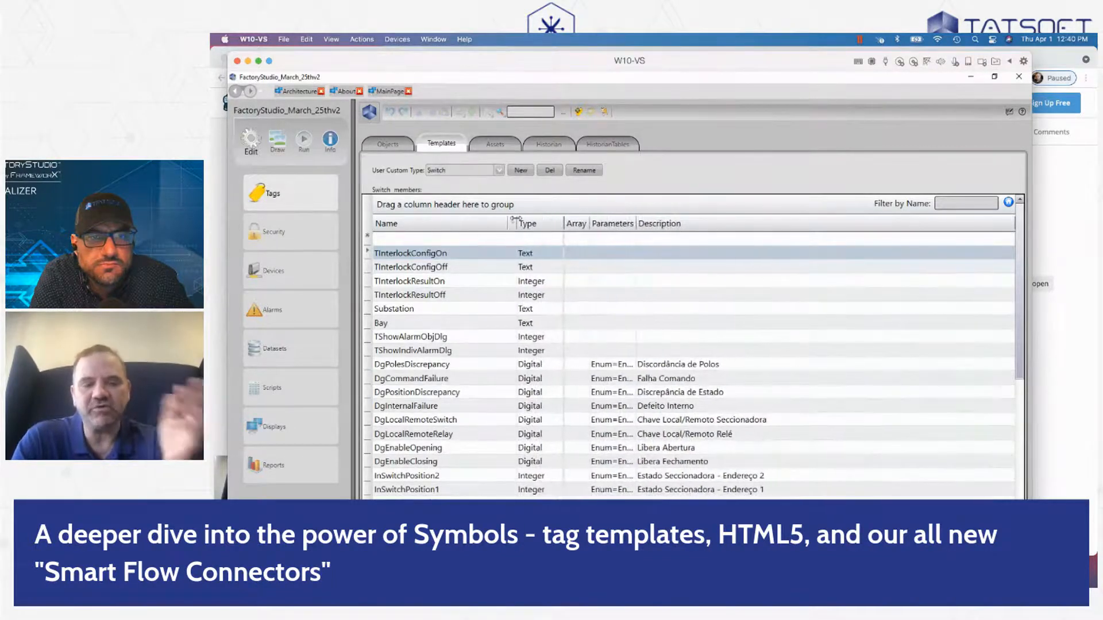
{"action": "scroll", "coordinate": [466, 408], "scroll_direction": "down", "scroll_amount": 2}
{"action": "scroll", "coordinate": [467, 408], "scroll_direction": "down", "scroll_amount": 3}
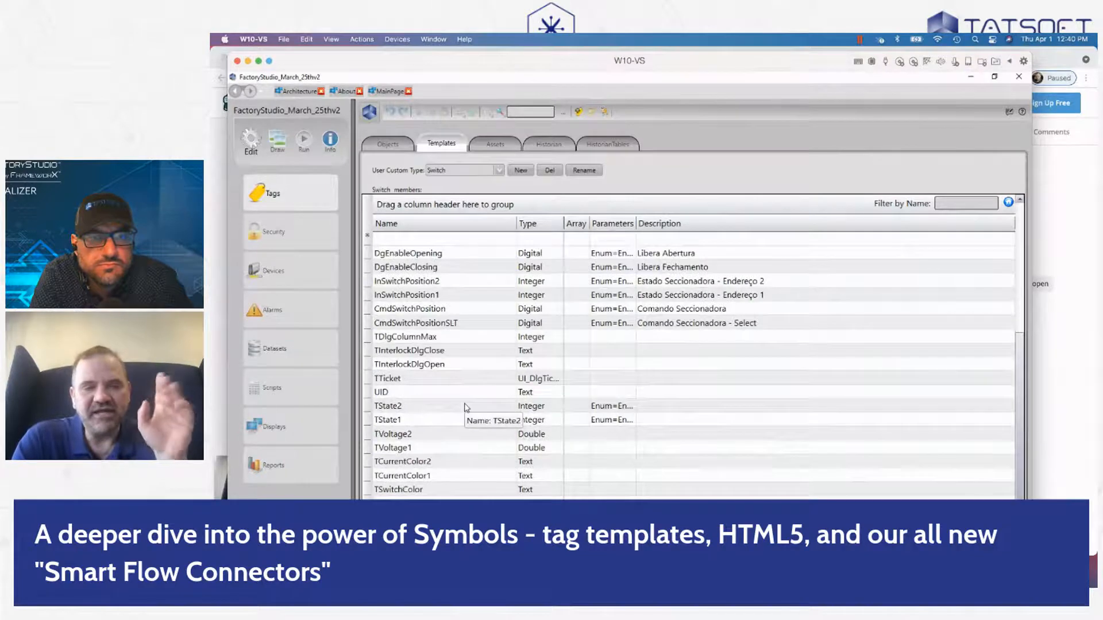
- Review the Switch template's members from start to end and open the project's Electrical Colors dictionary
{"action": "scroll", "coordinate": [466, 407], "scroll_direction": "up", "scroll_amount": 5}
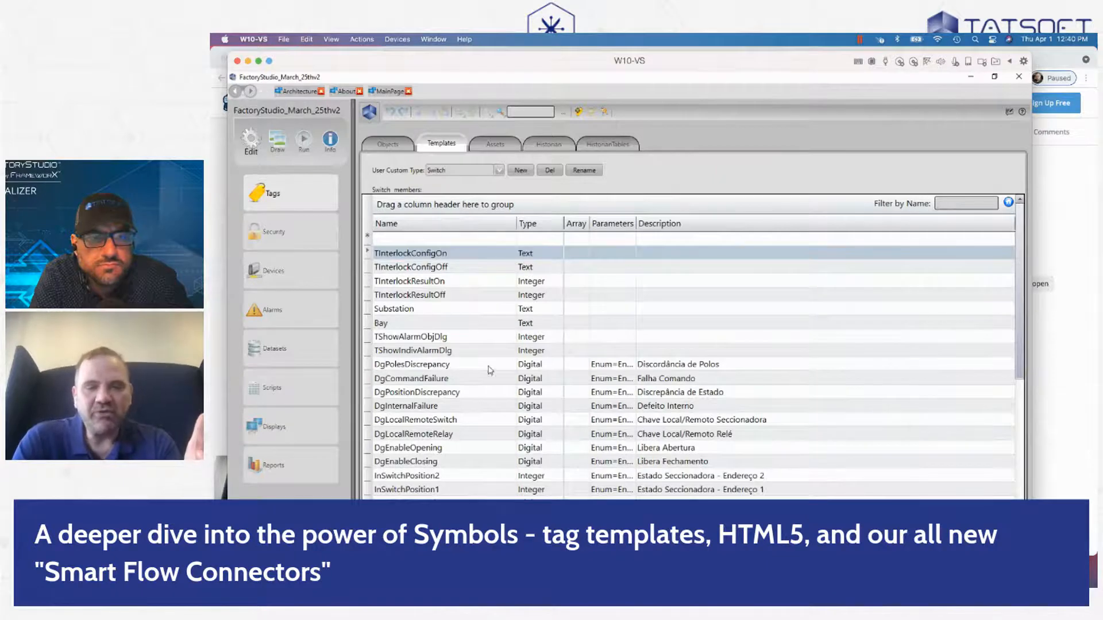
{"action": "scroll", "coordinate": [490, 371], "scroll_direction": "down", "scroll_amount": 5}
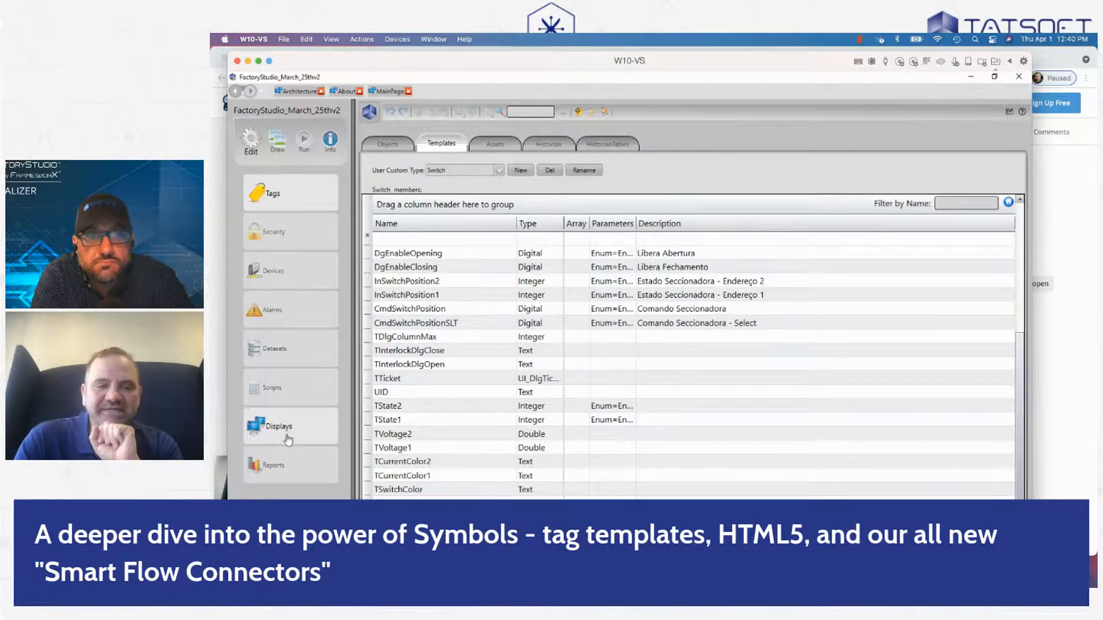
{"action": "left_click", "coordinate": [304, 141]}
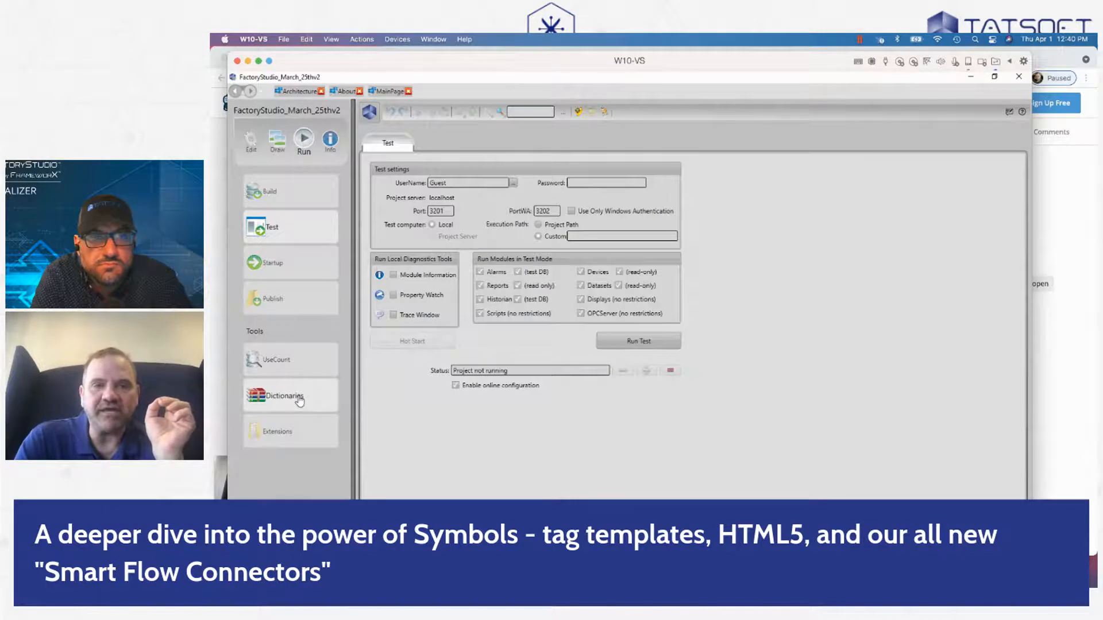
{"action": "left_click", "coordinate": [300, 400]}
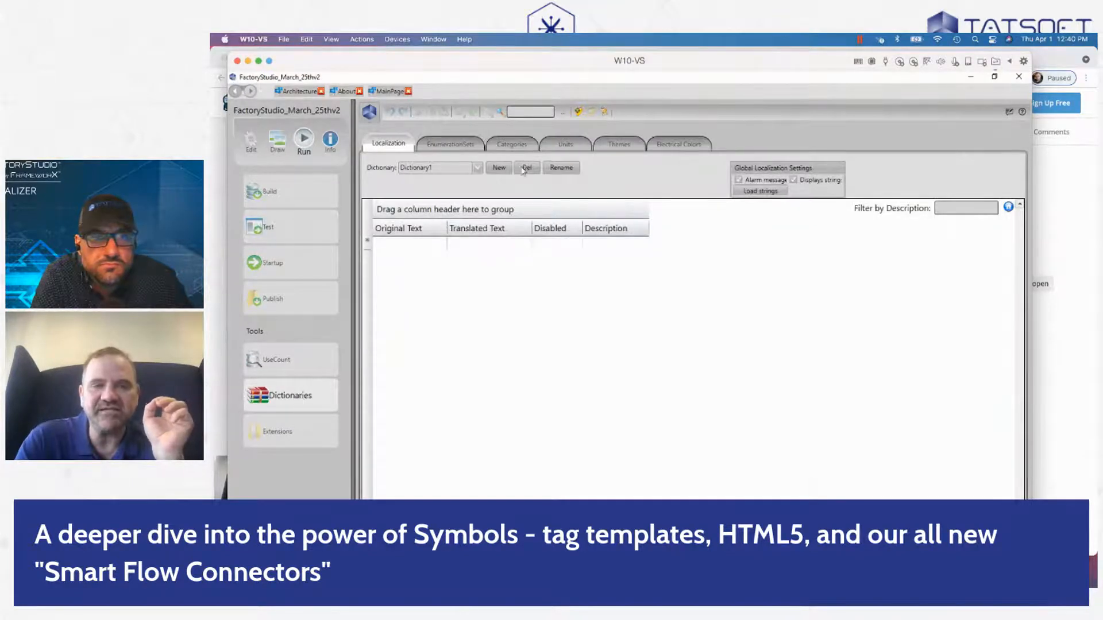
{"action": "left_click", "coordinate": [686, 145]}
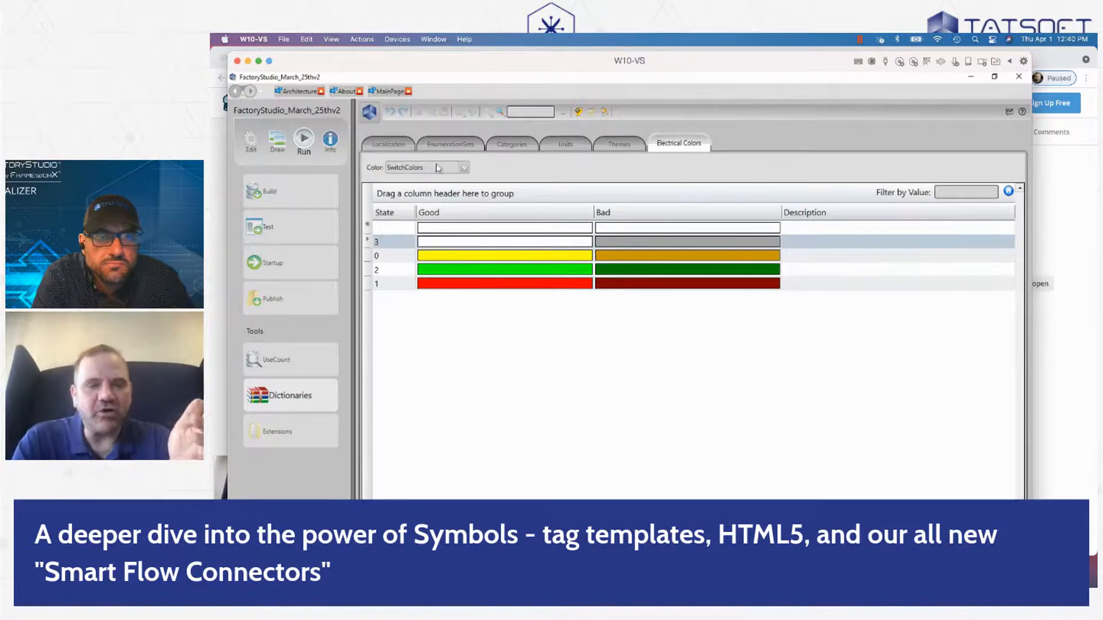
- Display the TensionColors table of the electrical colors and return to the SwitchColors table
{"action": "left_click", "coordinate": [464, 167]}
{"action": "left_click", "coordinate": [443, 185]}
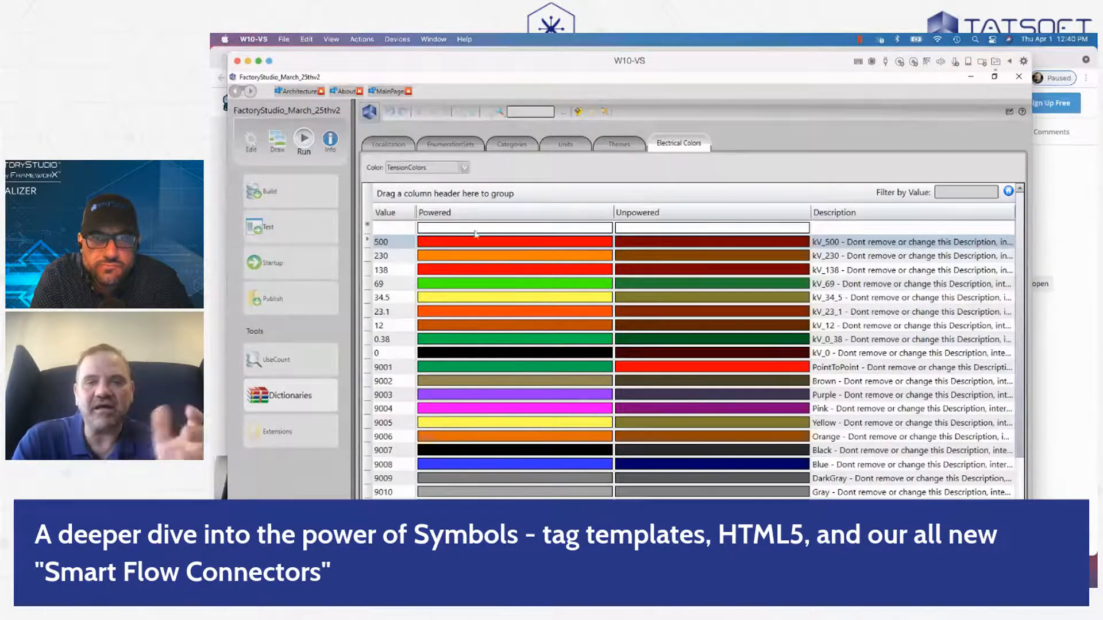
{"action": "left_click", "coordinate": [464, 168]}
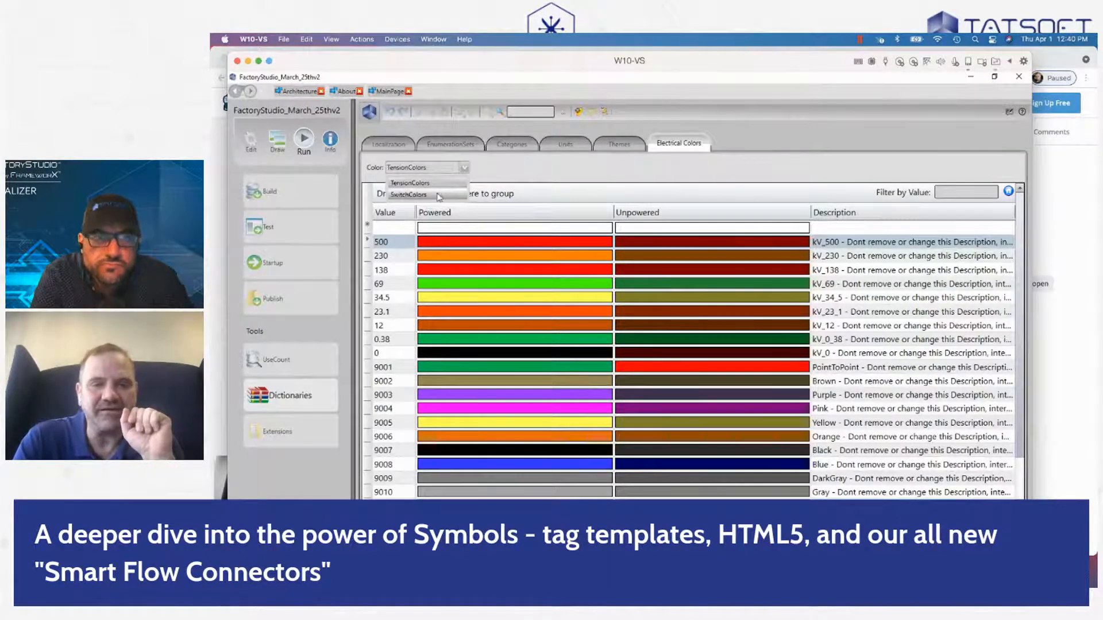
{"action": "left_click", "coordinate": [439, 178]}
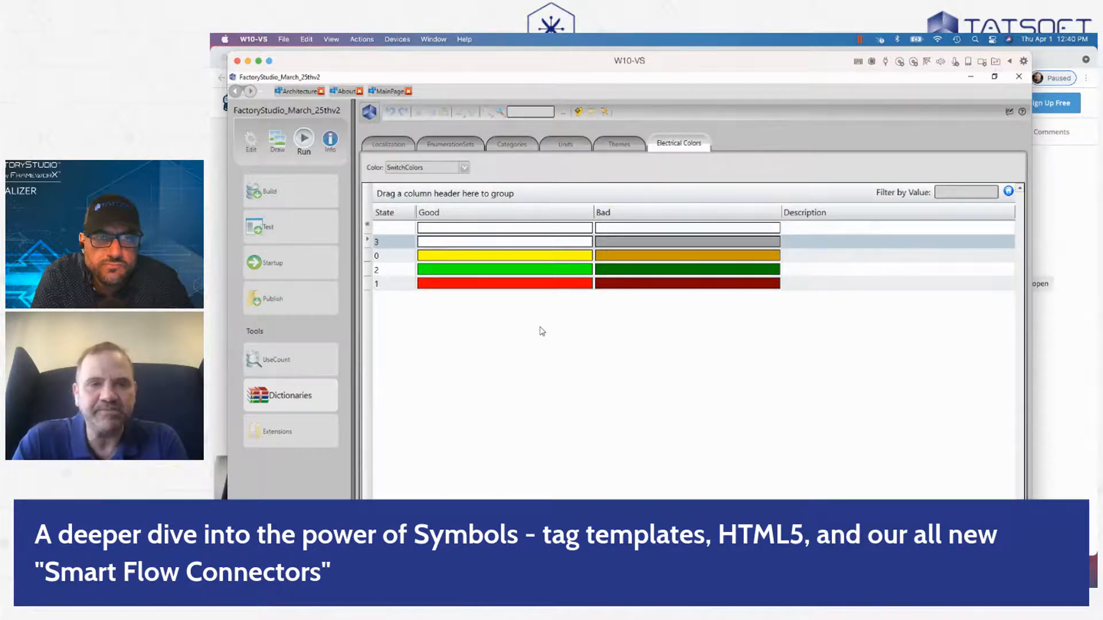
- Return to the Architecture drawing, examine the Switch symbol's configuration beside the diagram, and dismiss it without changes
{"action": "left_click", "coordinate": [274, 148]}
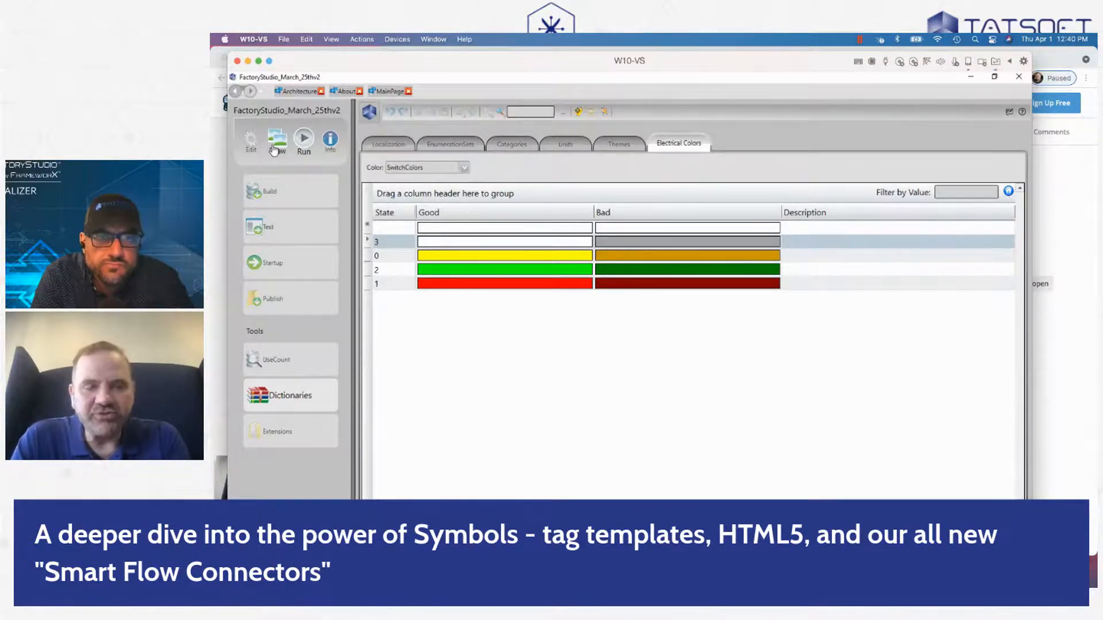
{"action": "mouse_move", "coordinate": [540, 215]}
{"action": "left_mouse_down"}
{"action": "mouse_move", "coordinate": [669, 236]}
{"action": "mouse_move", "coordinate": [567, 212]}
{"action": "mouse_move", "coordinate": [546, 220]}
{"action": "left_mouse_up"}
{"action": "double_click", "coordinate": [546, 220]}
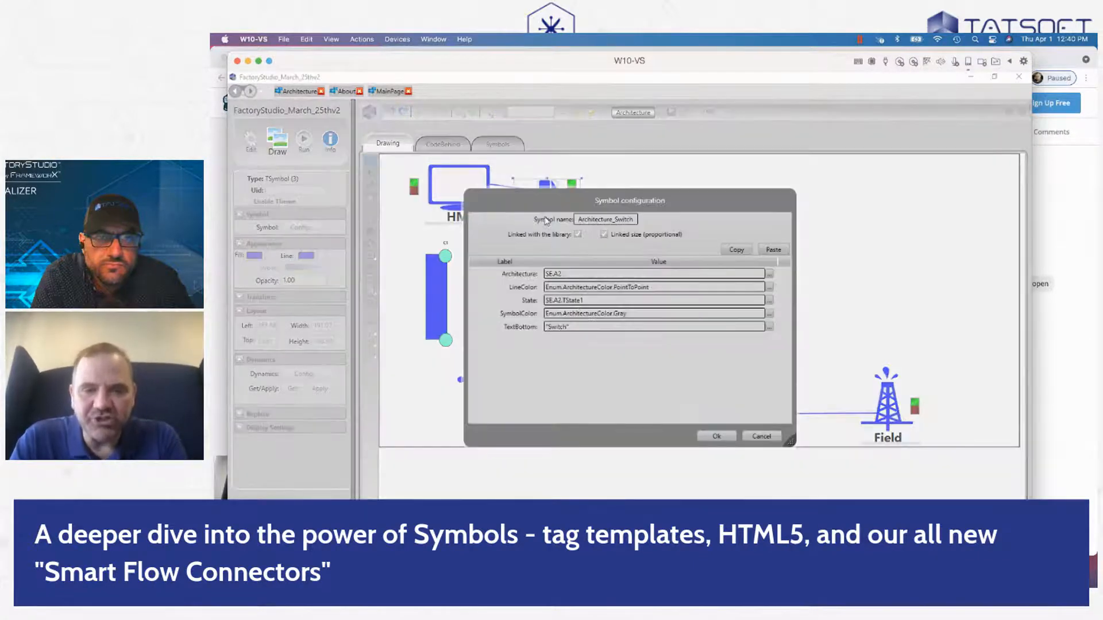
{"action": "left_click_drag", "start_coordinate": [596, 196], "coordinate": [788, 186]}
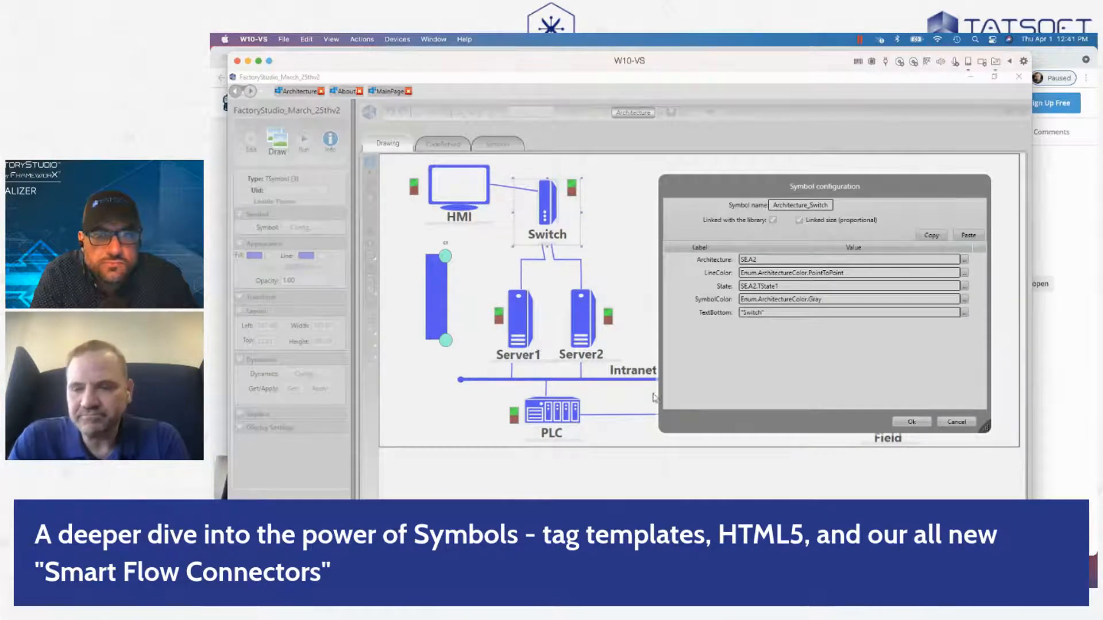
{"action": "left_click", "coordinate": [949, 425]}
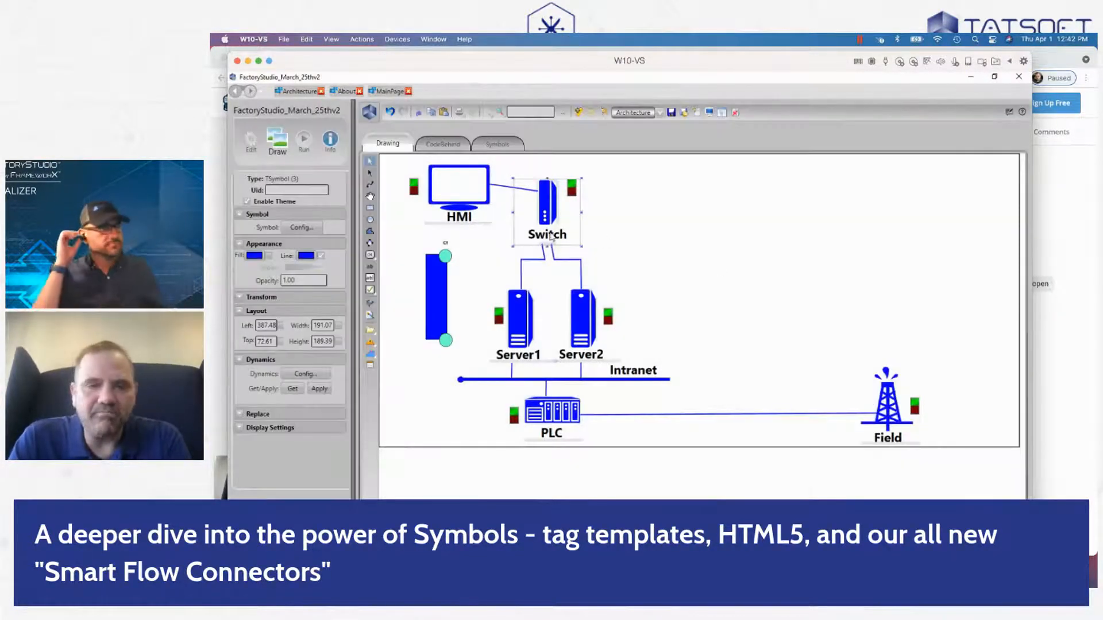
- Nudge the Switch symbol slightly and move the C1 symbol into the empty area right of the servers, above the PLC-to-Field connector
{"action": "left_click_drag", "start_coordinate": [550, 236], "coordinate": [552, 234]}
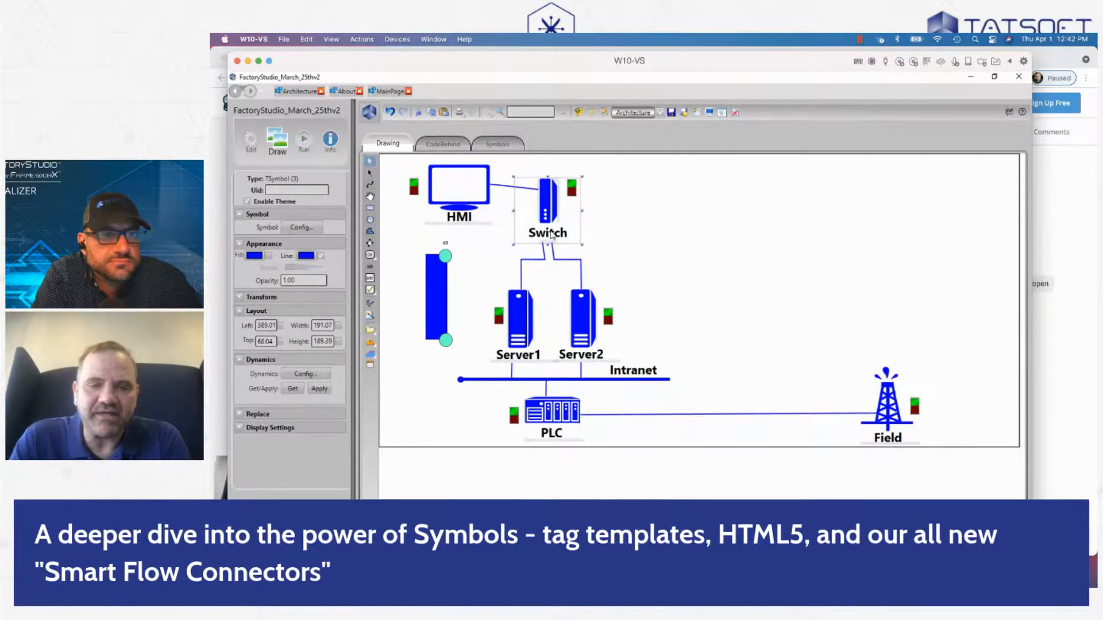
{"action": "left_click_drag", "start_coordinate": [434, 309], "coordinate": [768, 279]}
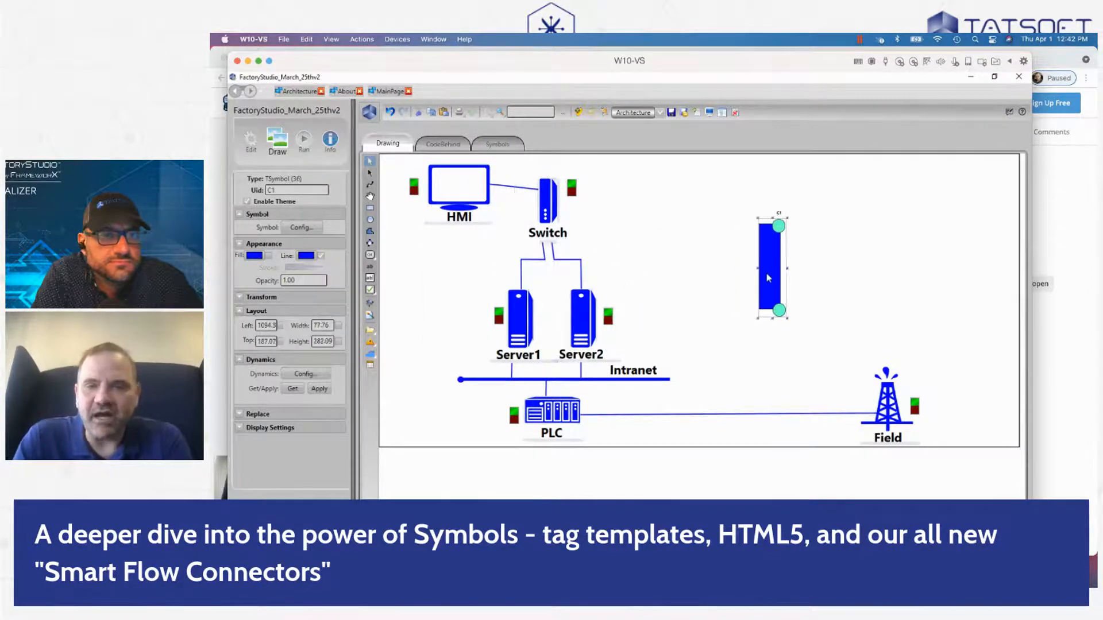
{"action": "right_click", "coordinate": [766, 274]}
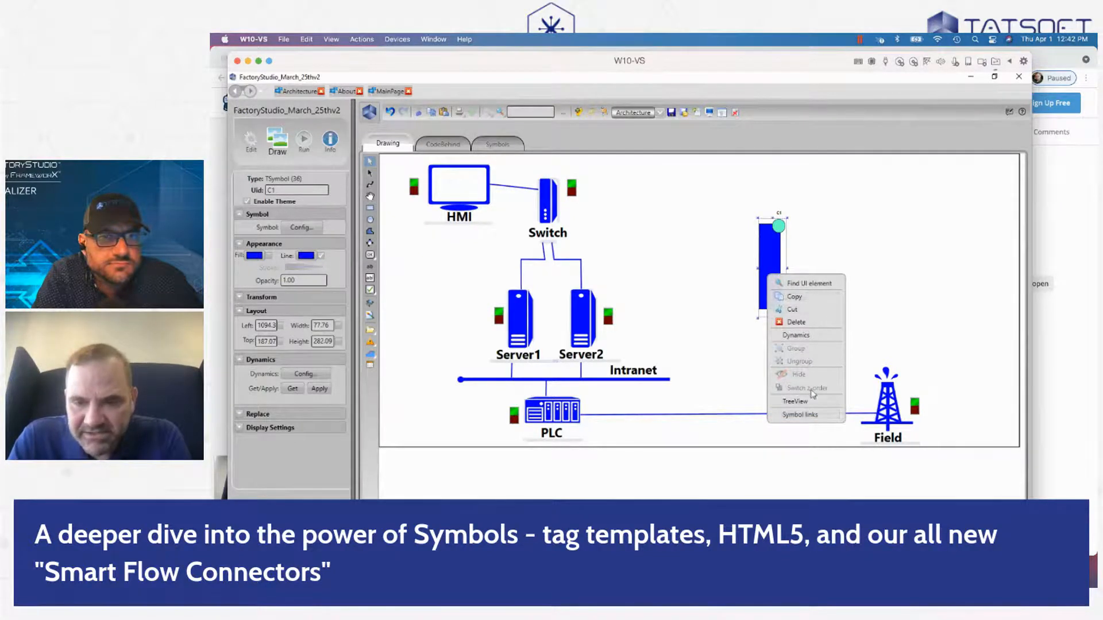
{"action": "left_click", "coordinate": [850, 301]}
- Move the Switch symbol above the midpoint of the two servers, at about left 397 and top 65, and check its available commands
{"action": "mouse_move", "coordinate": [534, 215]}
{"action": "left_mouse_down"}
{"action": "mouse_move", "coordinate": [648, 217]}
{"action": "mouse_move", "coordinate": [535, 199]}
{"action": "left_mouse_up"}
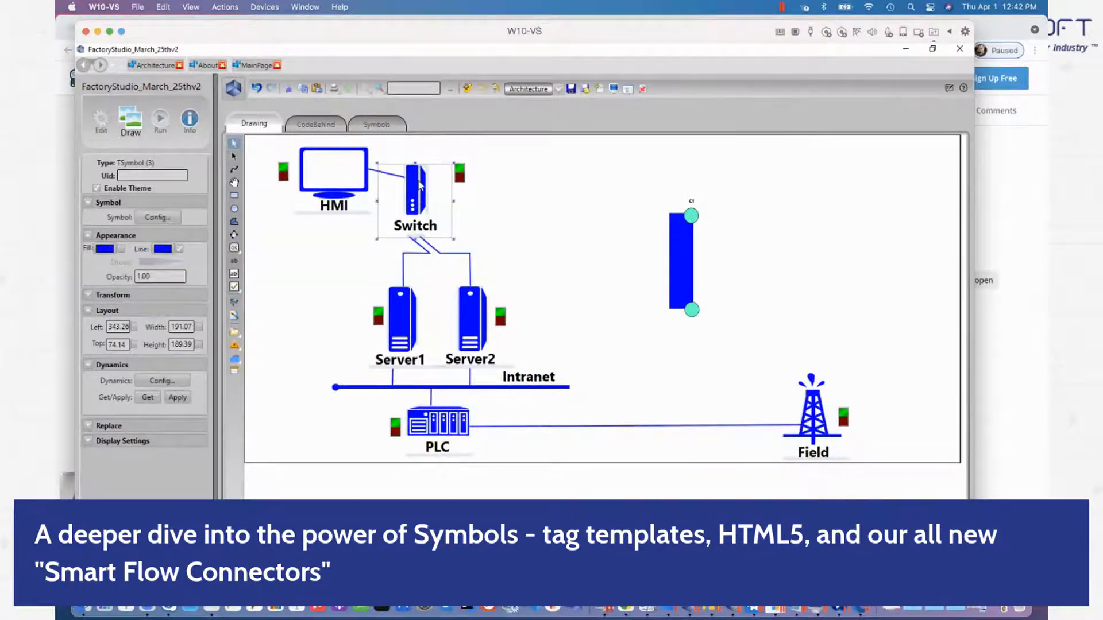
{"action": "left_click_drag", "start_coordinate": [419, 185], "coordinate": [441, 183]}
{"action": "right_click", "coordinate": [442, 182]}
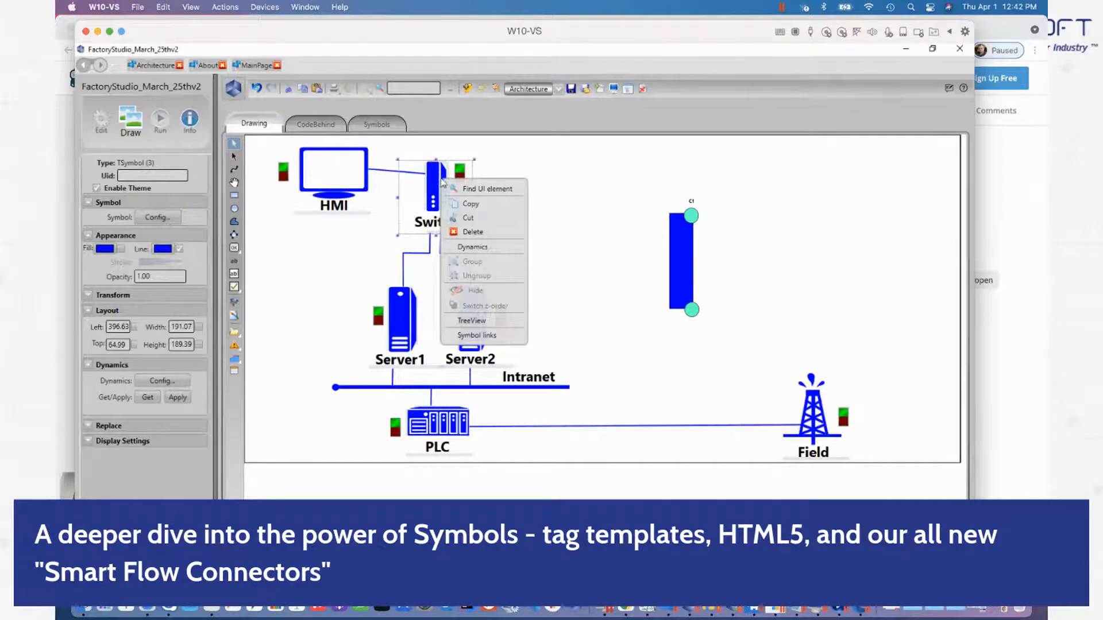
{"action": "left_click", "coordinate": [579, 227]}
{"action": "left_click", "coordinate": [434, 192]}
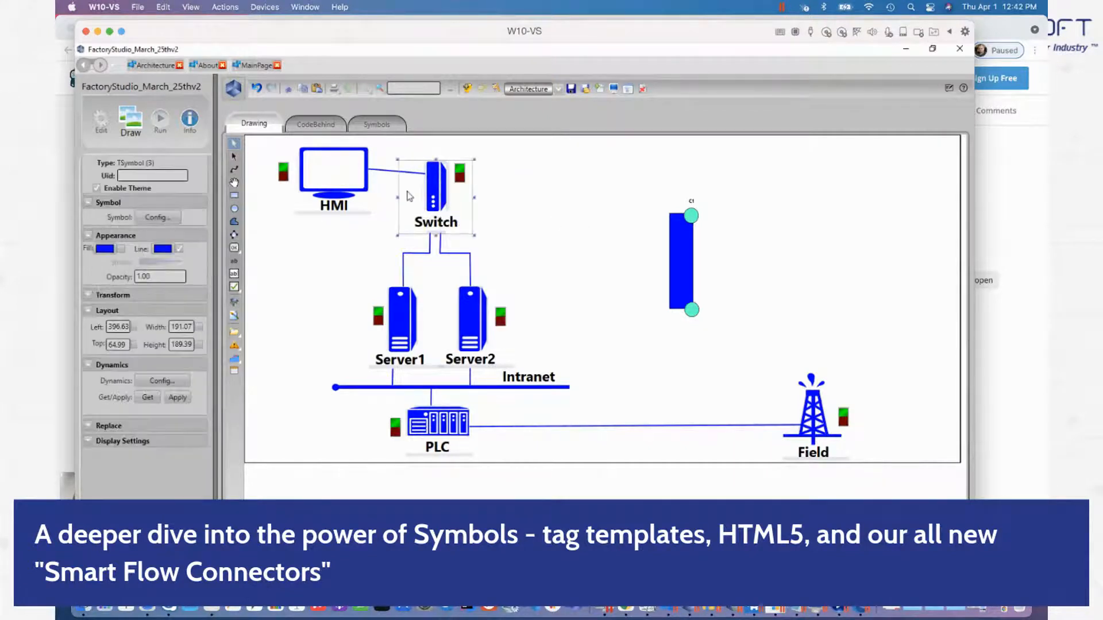
{"action": "right_click", "coordinate": [441, 196]}
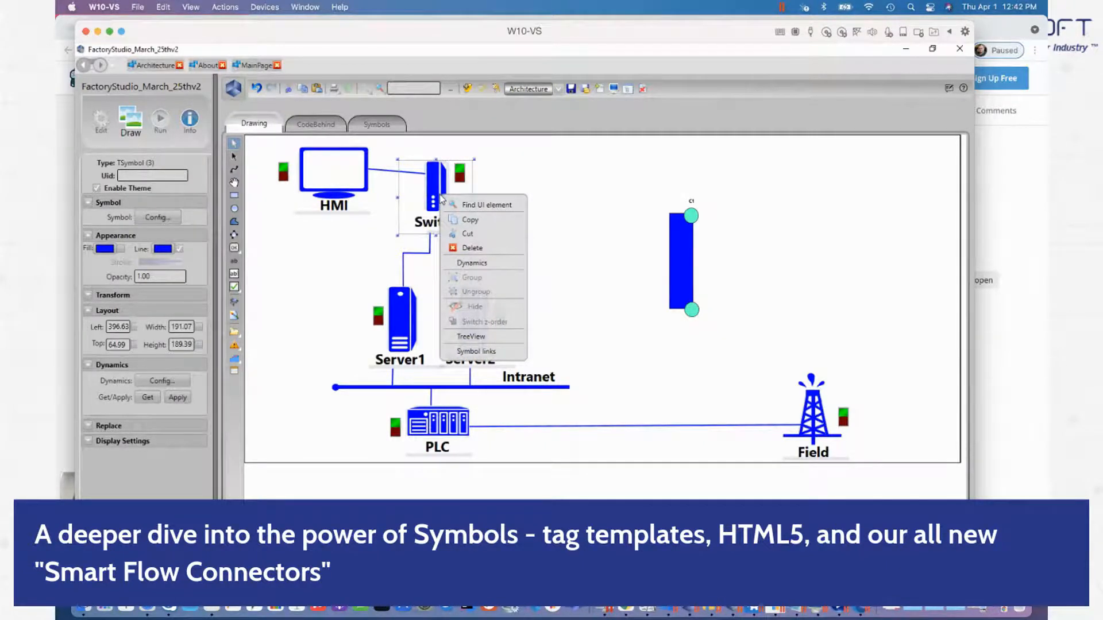
{"action": "left_click", "coordinate": [654, 332]}
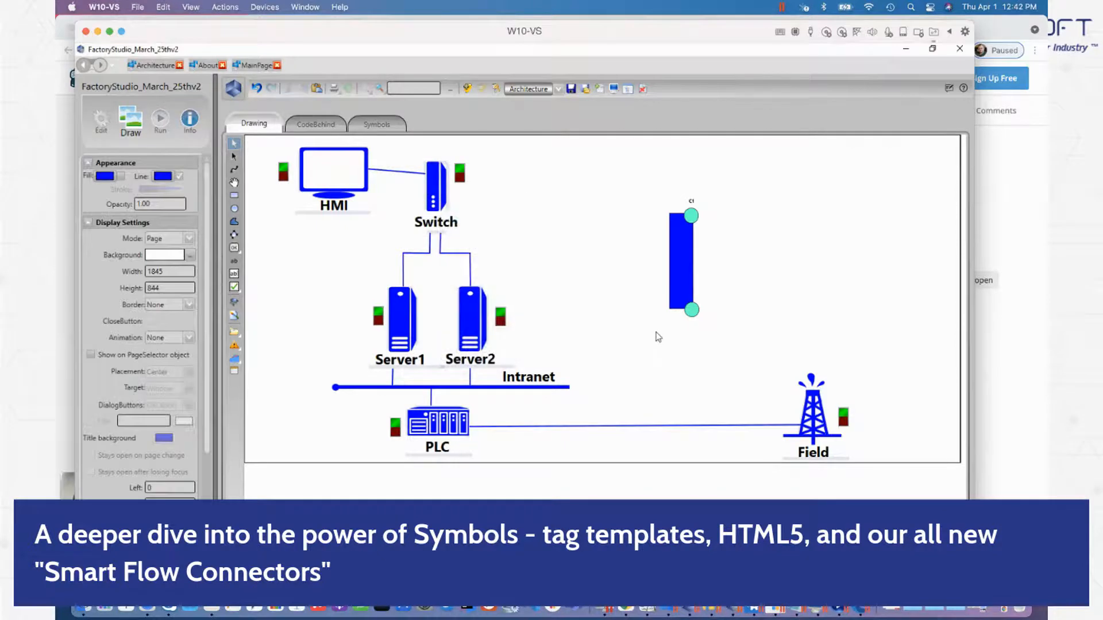
{"action": "left_click", "coordinate": [625, 91]}
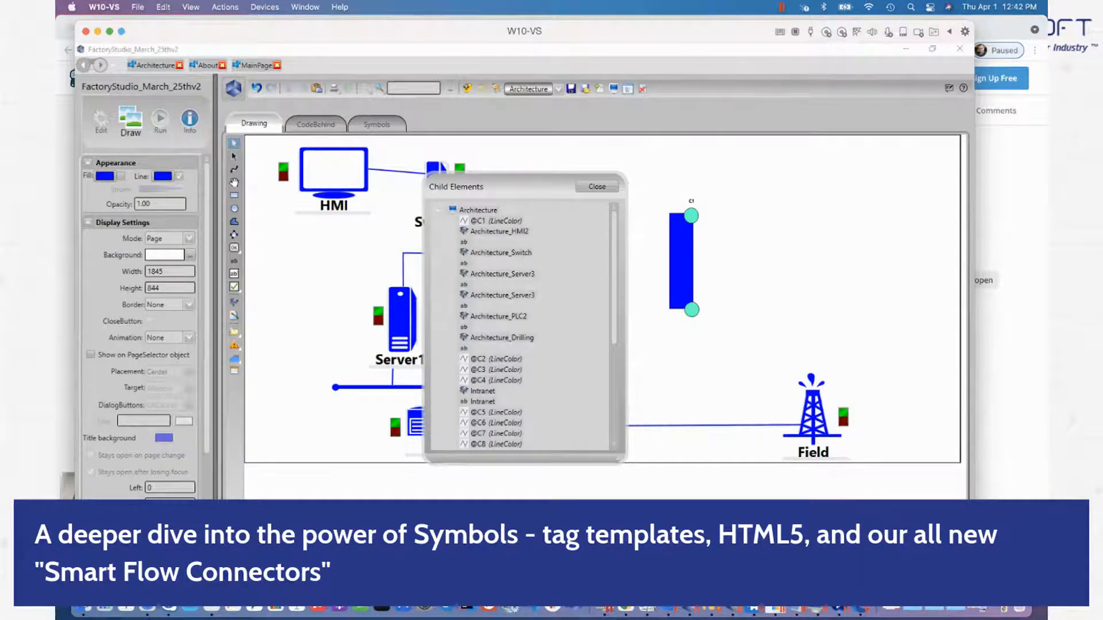
{"action": "mouse_move", "coordinate": [624, 460]}
{"action": "left_mouse_down"}
{"action": "mouse_move", "coordinate": [835, 485]}
{"action": "mouse_move", "coordinate": [609, 505]}
{"action": "left_mouse_up"}
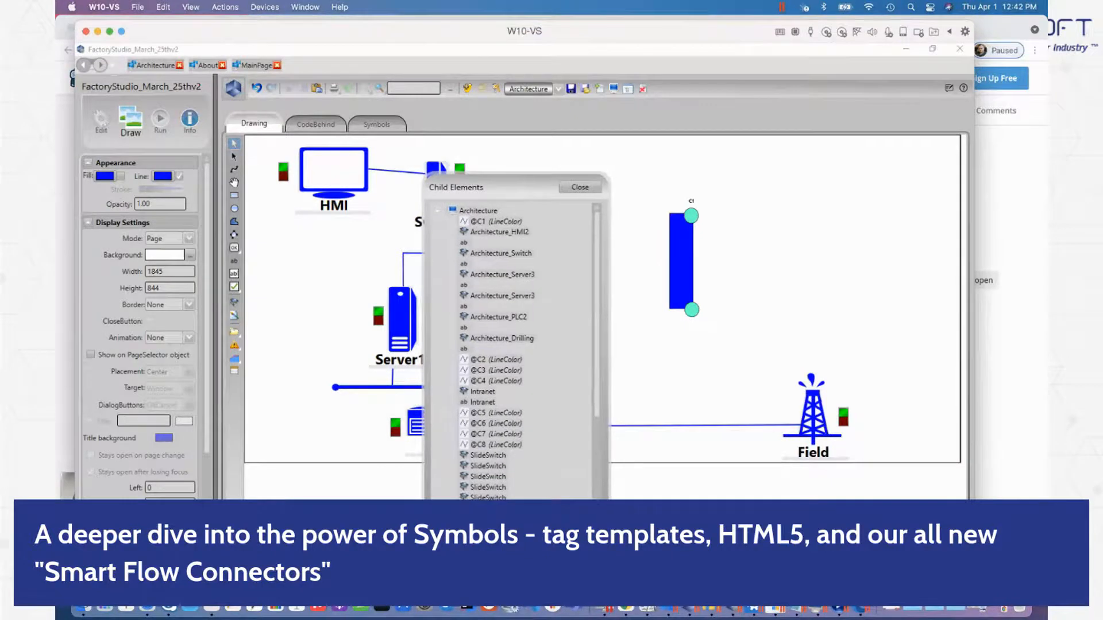
{"action": "scroll", "coordinate": [521, 461], "scroll_direction": "down", "scroll_amount": 5}
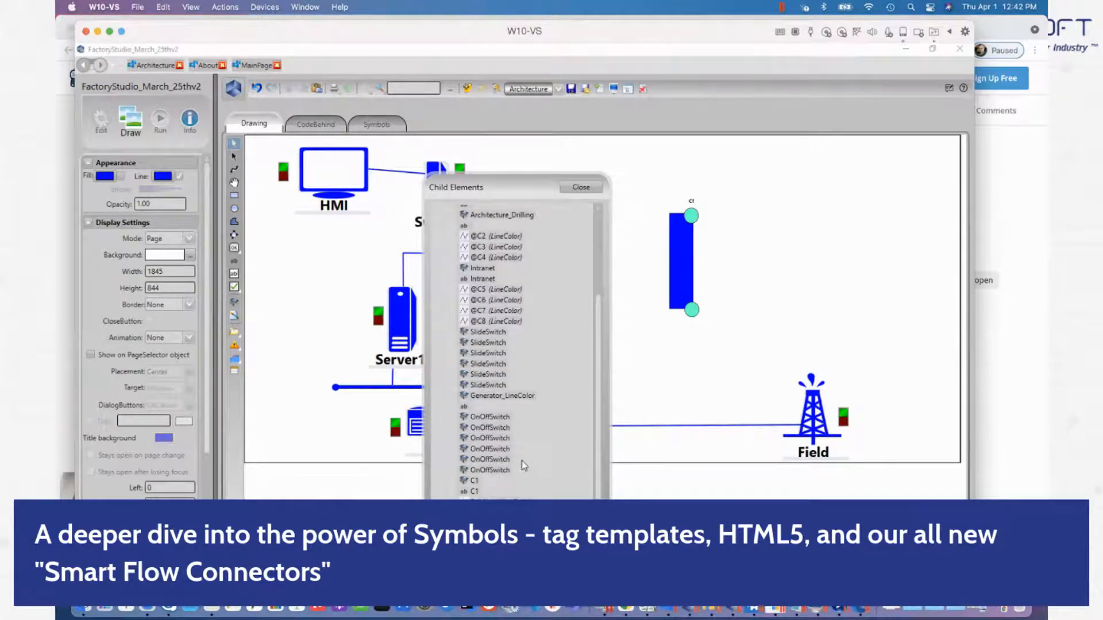
{"action": "left_click", "coordinate": [482, 279]}
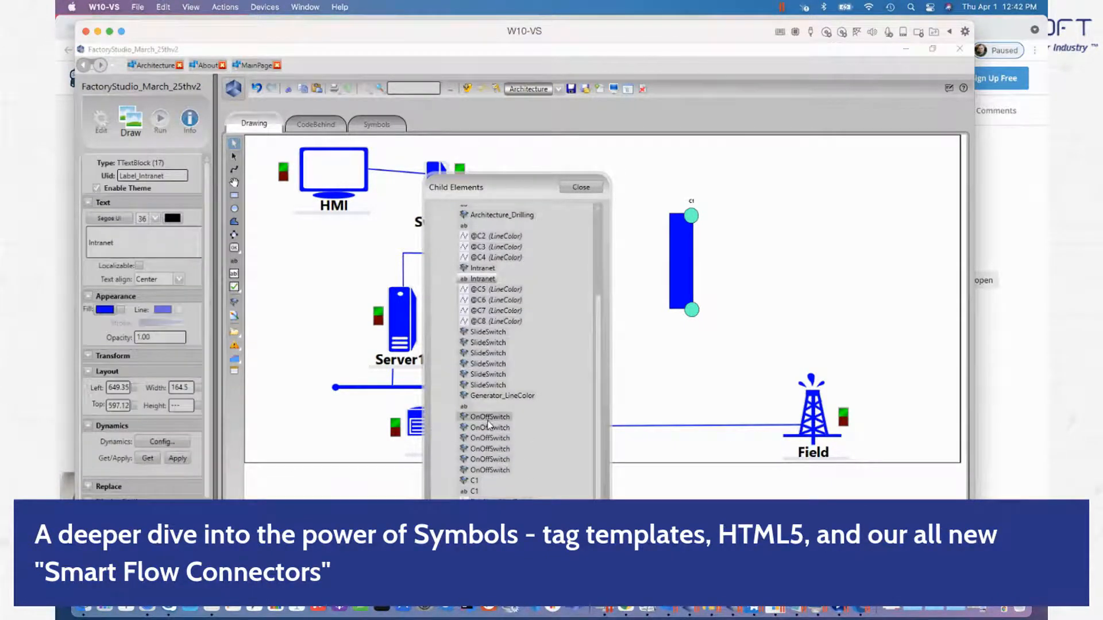
{"action": "left_click", "coordinate": [492, 300]}
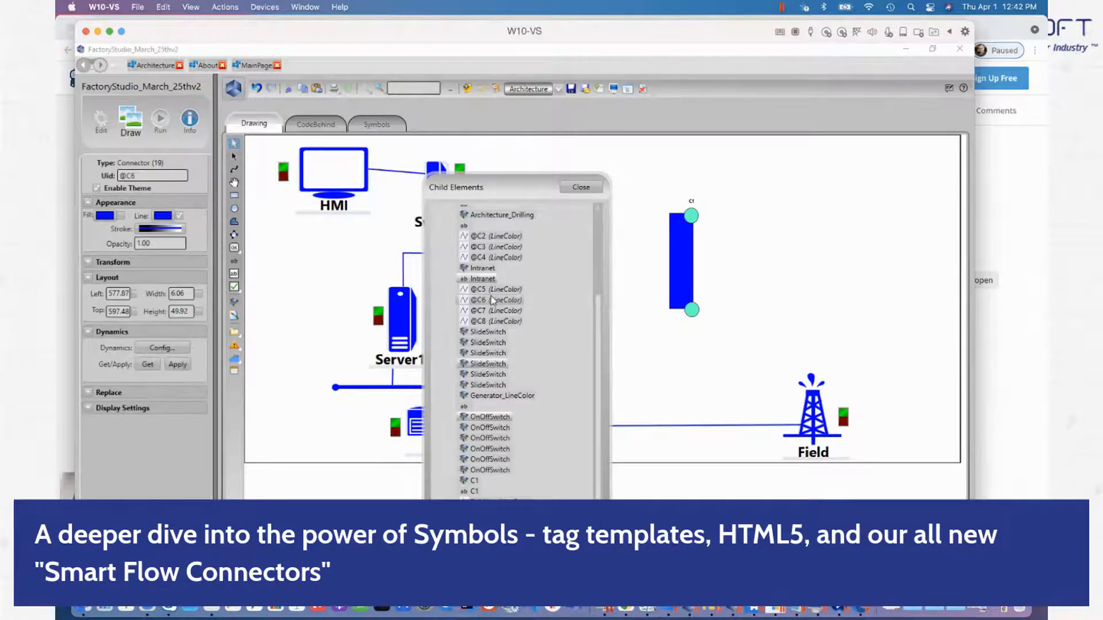
{"action": "left_click", "coordinate": [491, 352]}
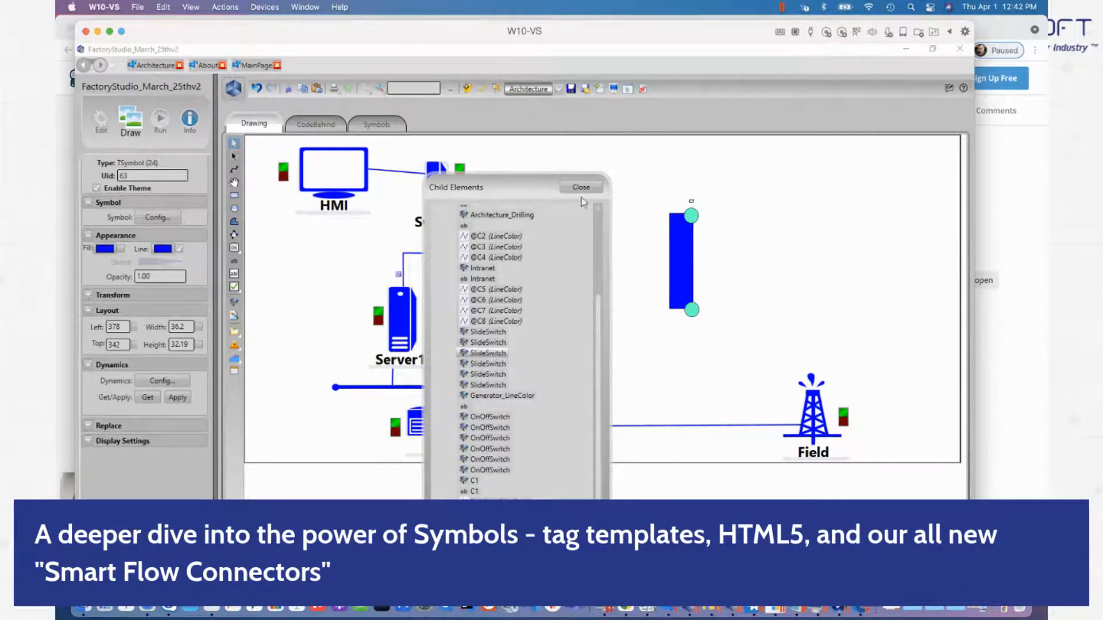
- Move the Child Elements window clear of the diagram and compare selected symbols, including C1, with their entries in the tree
{"action": "left_click_drag", "start_coordinate": [521, 184], "coordinate": [856, 171]}
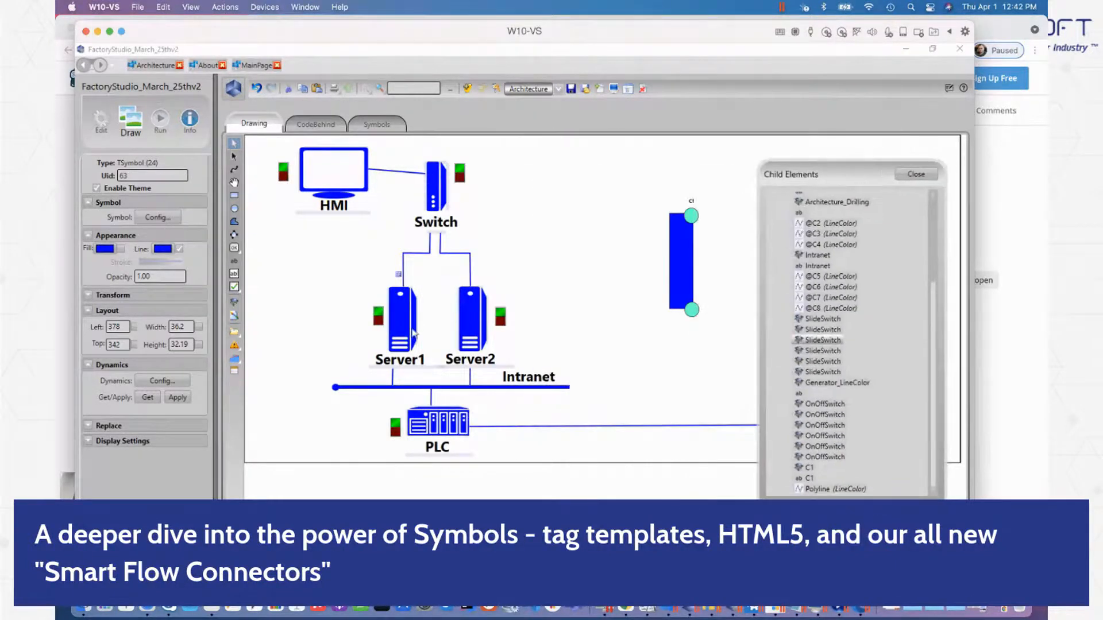
{"action": "left_click", "coordinate": [476, 334]}
{"action": "left_click", "coordinate": [678, 289]}
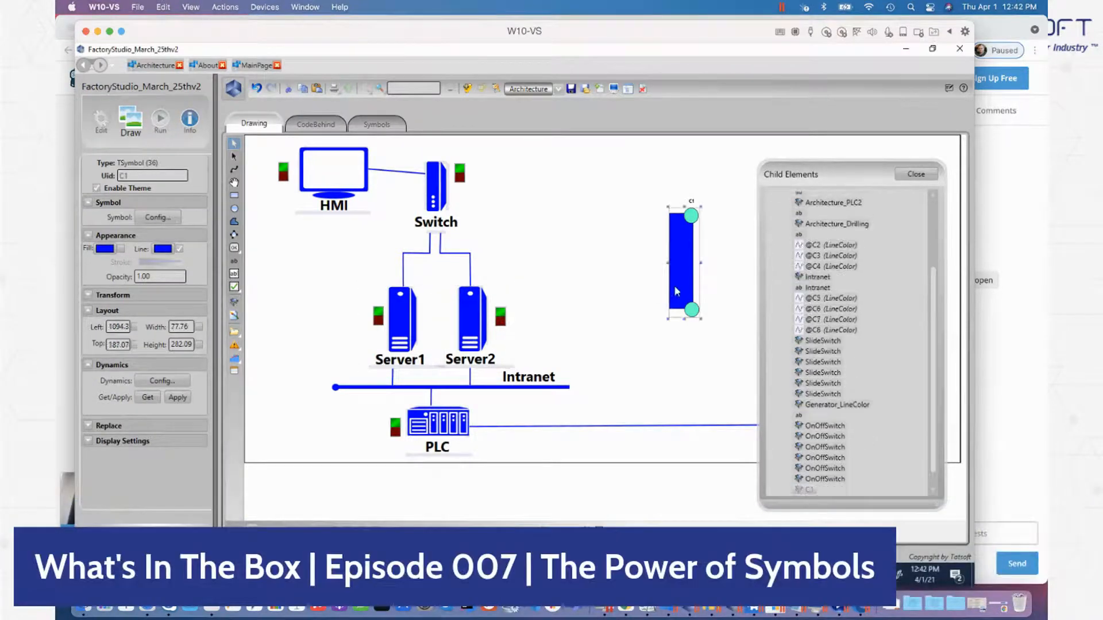
{"action": "left_click", "coordinate": [387, 258]}
{"action": "left_click", "coordinate": [850, 380]}
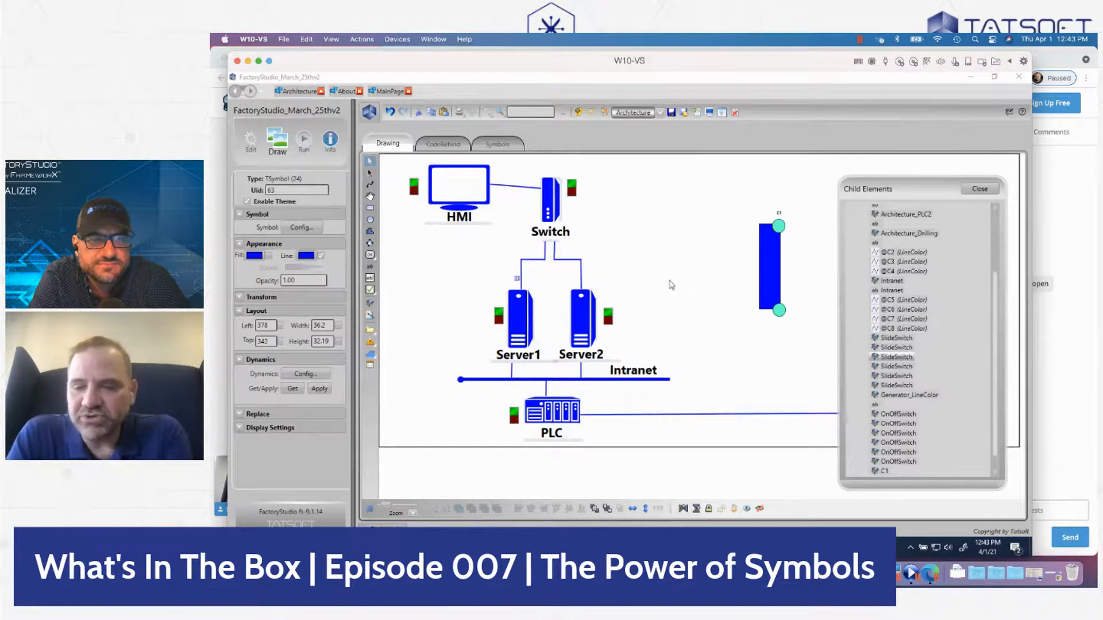
- Locate an OnOffSwitch element through the tree, close the Child Elements window, and clear the selection in the drawing
{"action": "scroll", "coordinate": [872, 382], "scroll_direction": "down", "scroll_amount": 1}
{"action": "left_click", "coordinate": [897, 395]}
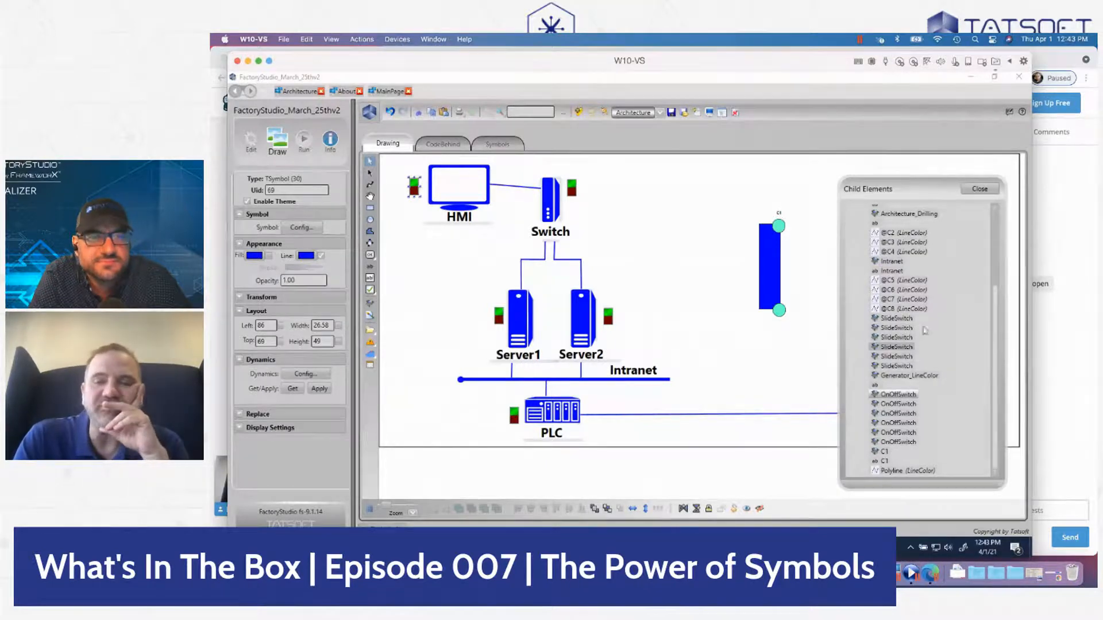
{"action": "scroll", "coordinate": [923, 330], "scroll_direction": "up", "scroll_amount": 5}
{"action": "left_click", "coordinate": [979, 189]}
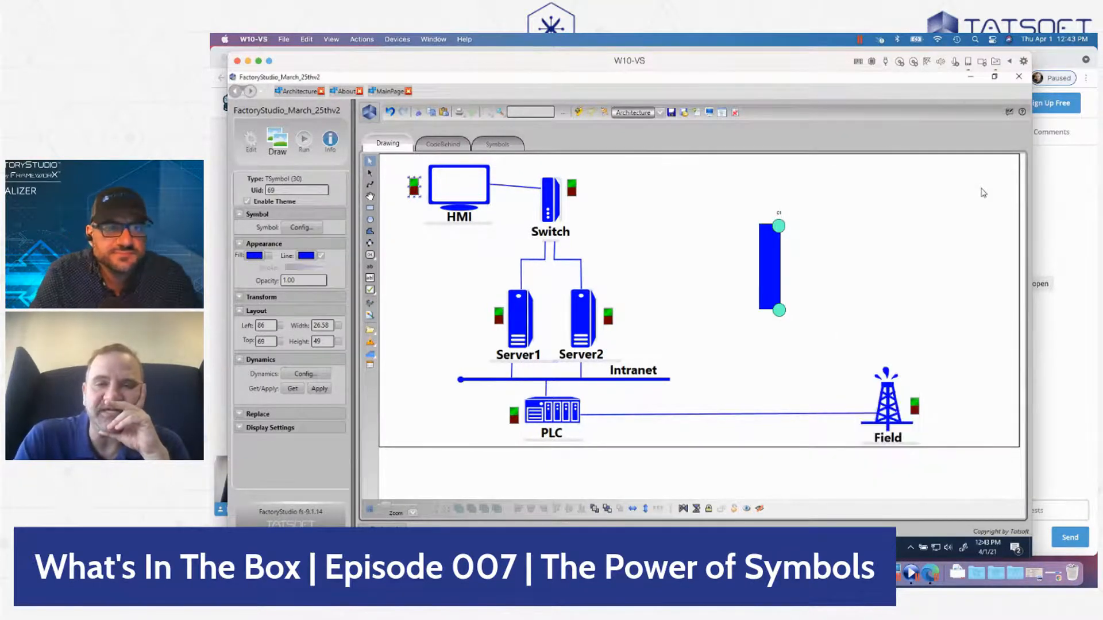
{"action": "left_click", "coordinate": [436, 300]}
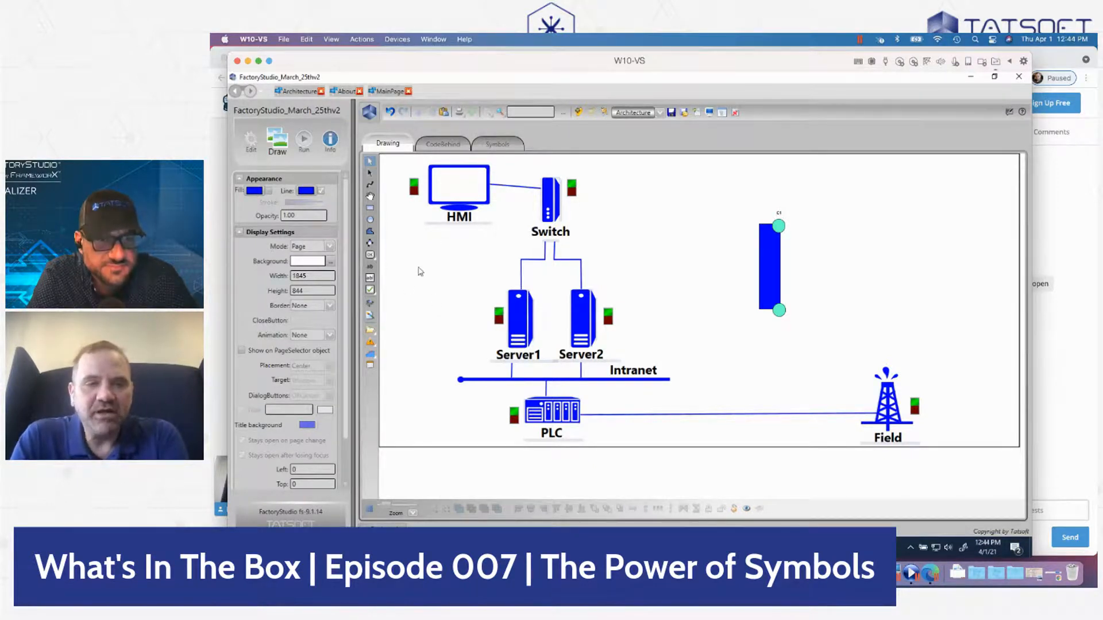
- Open the tag templates in the edit area again and browse the user custom types
{"action": "left_click", "coordinate": [250, 151]}
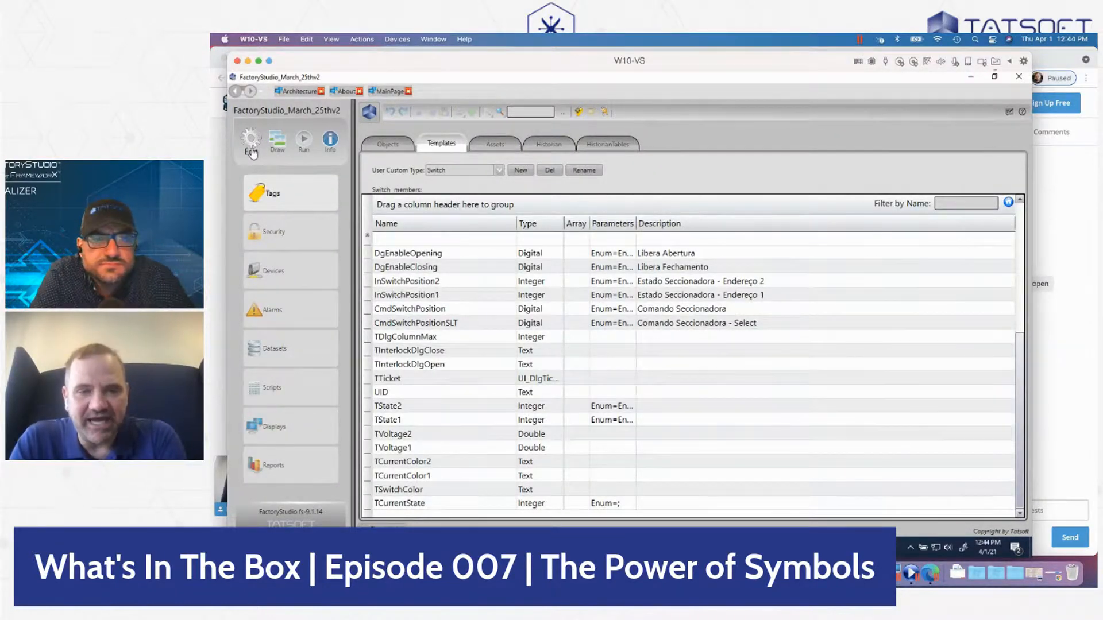
{"action": "left_click", "coordinate": [463, 171]}
{"action": "left_click", "coordinate": [471, 270]}
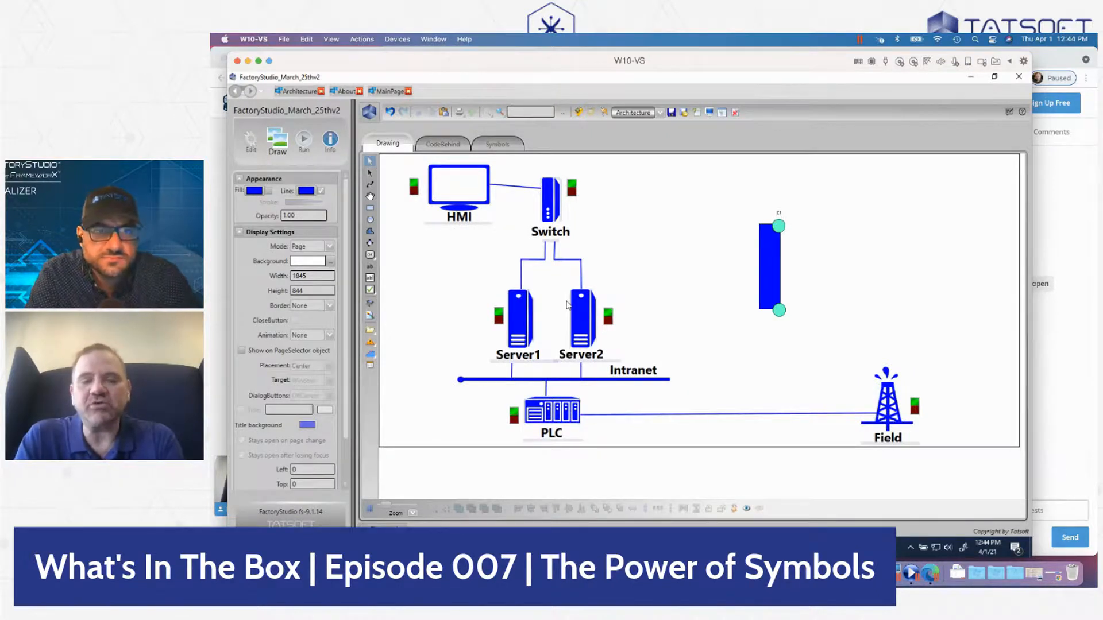
- View the tags available for insertion in the drawing without inserting one, and review the Architecture Servers symbols in the symbol library
{"action": "right_click", "coordinate": [702, 200]}
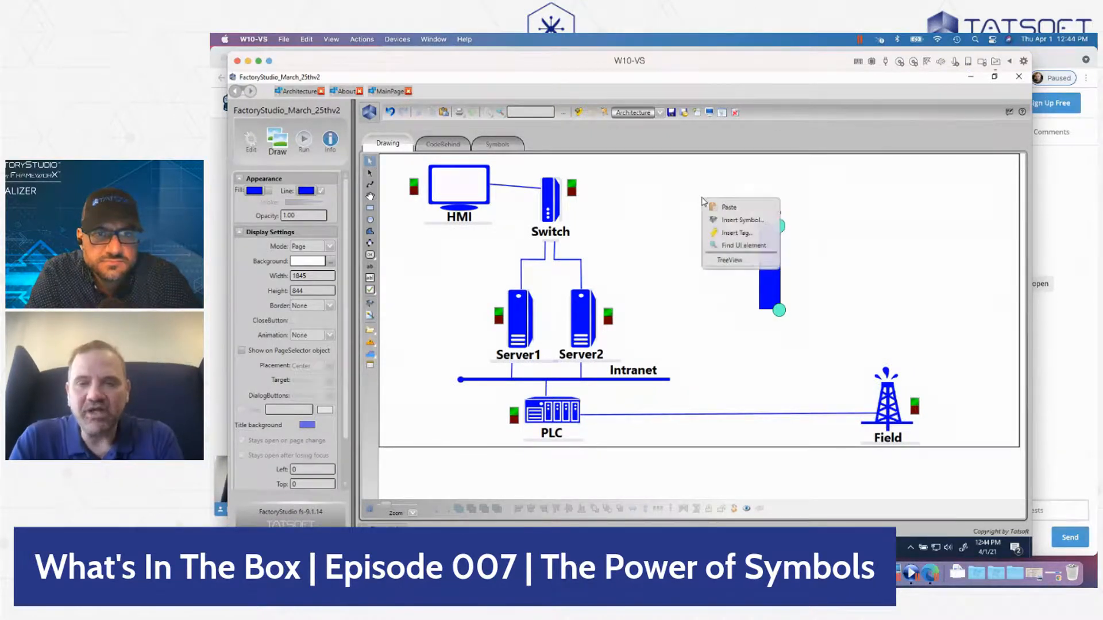
{"action": "left_click", "coordinate": [727, 234]}
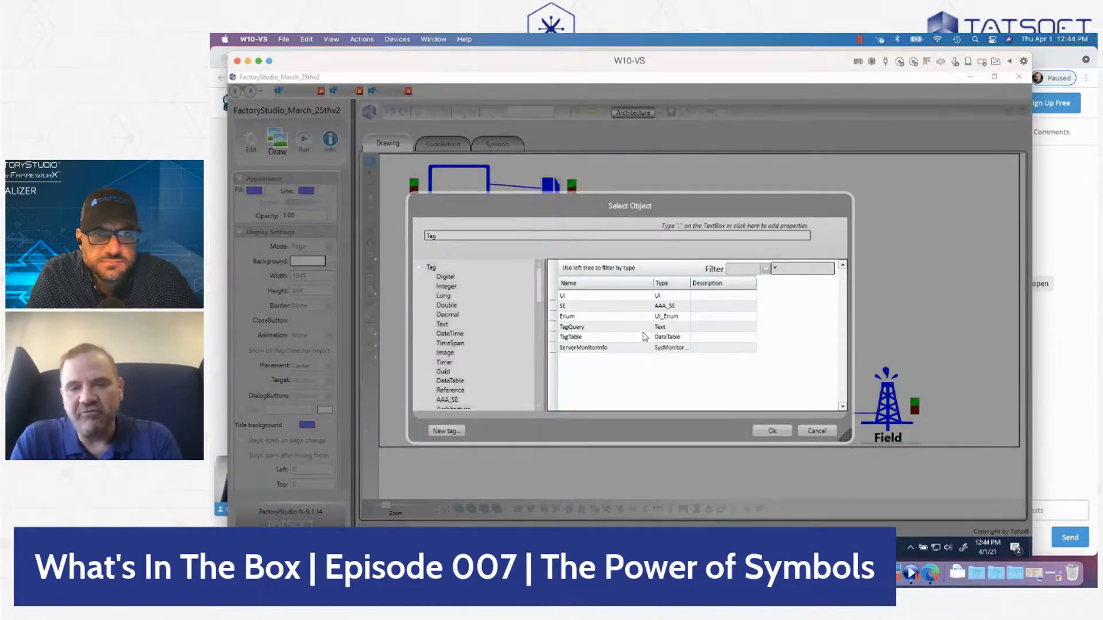
{"action": "left_click", "coordinate": [831, 432]}
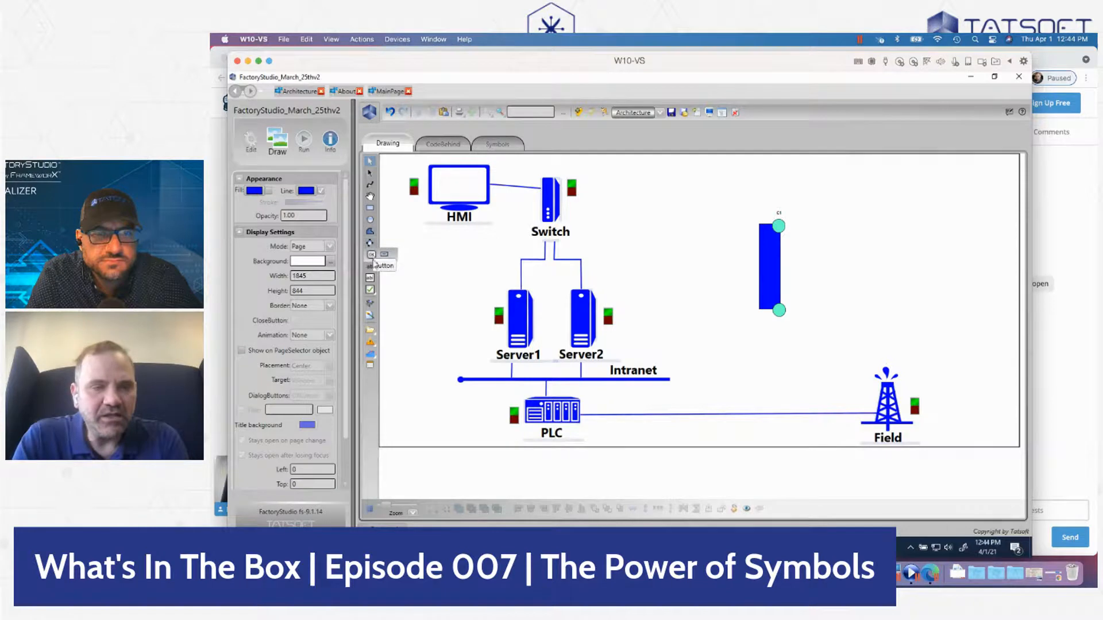
{"action": "left_click", "coordinate": [371, 313]}
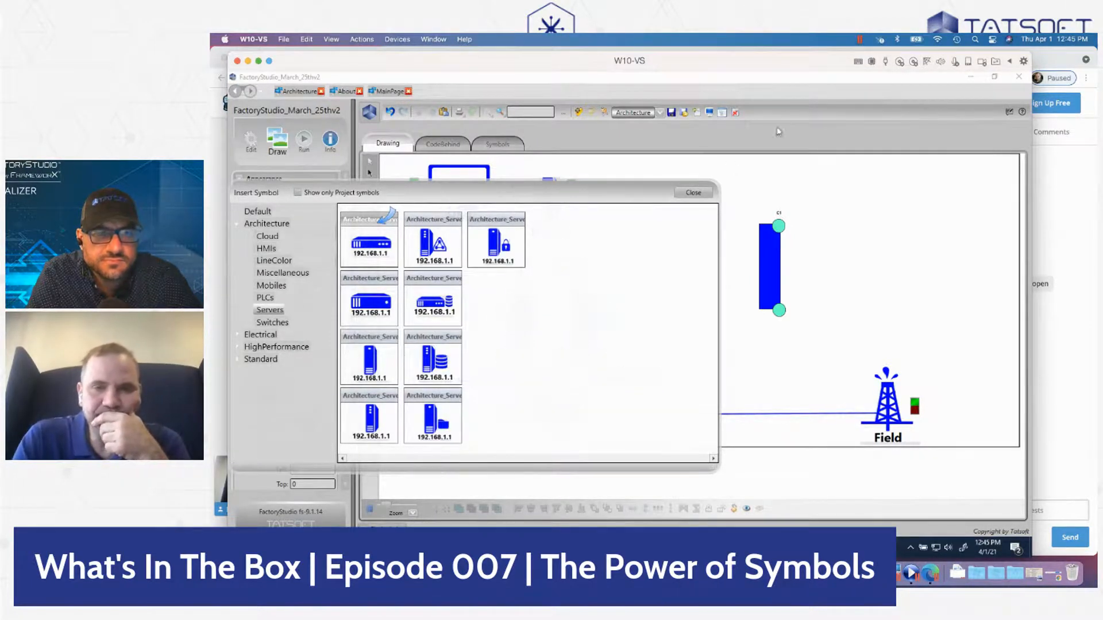
{"action": "left_click", "coordinate": [694, 195]}
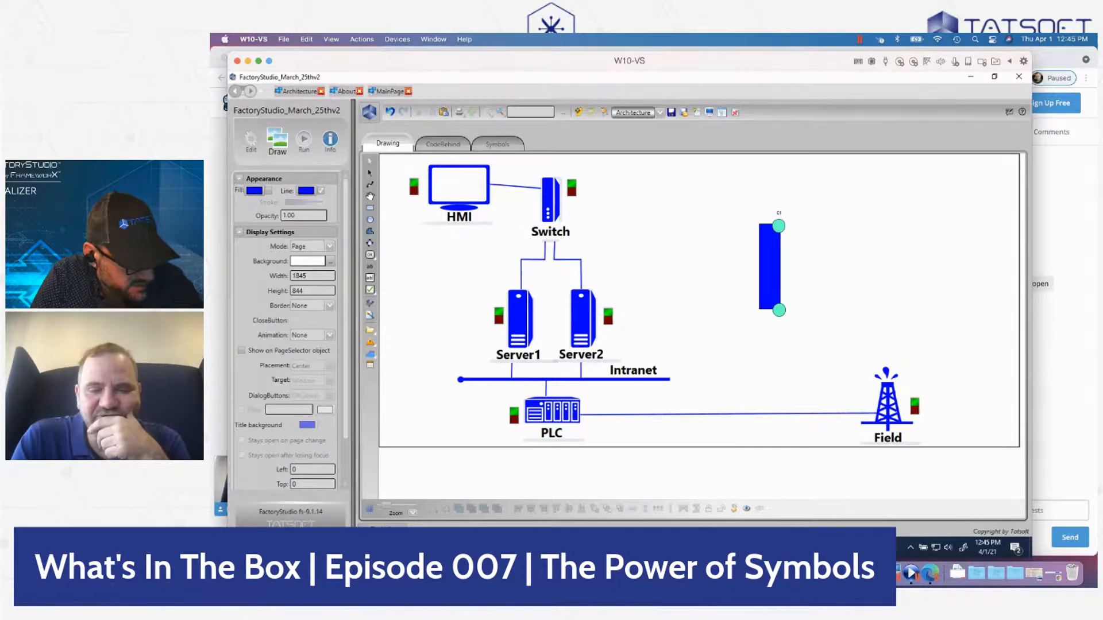
- Switch to the StreamYard page in Chrome and stop sharing the screen
{"action": "key", "text": "ctrl+Up"}
{"action": "left_click", "coordinate": [879, 195]}
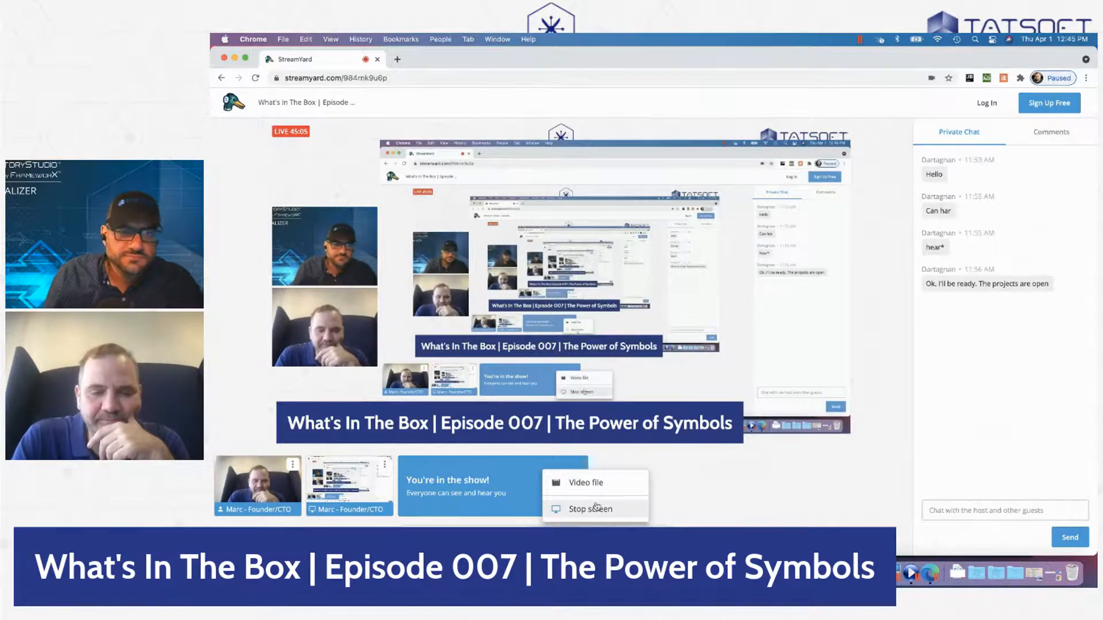
{"action": "left_click", "coordinate": [574, 509]}
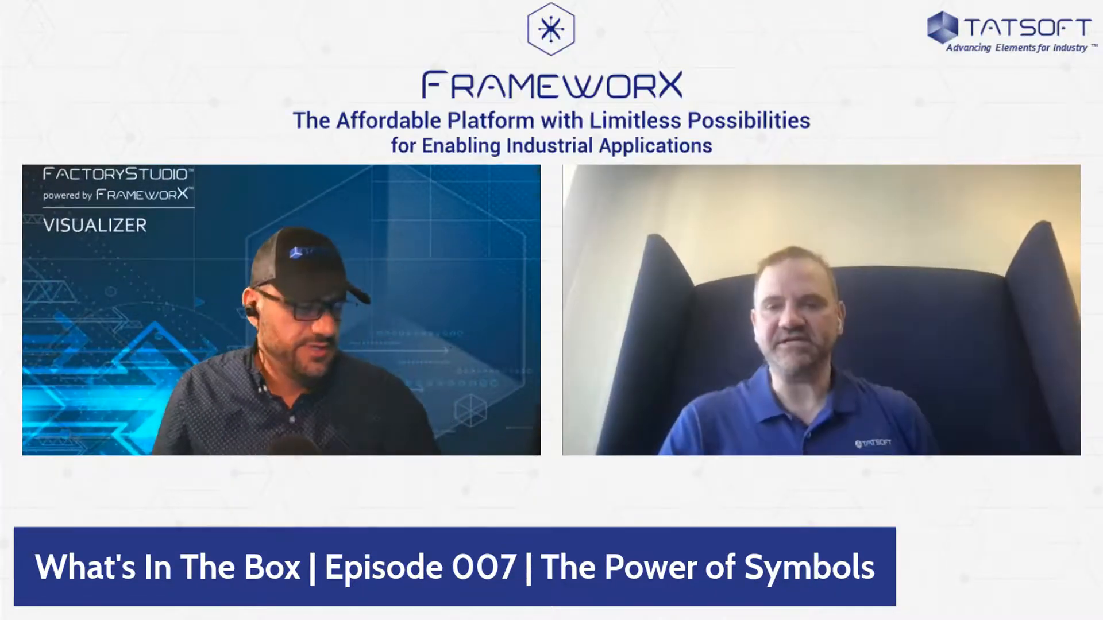